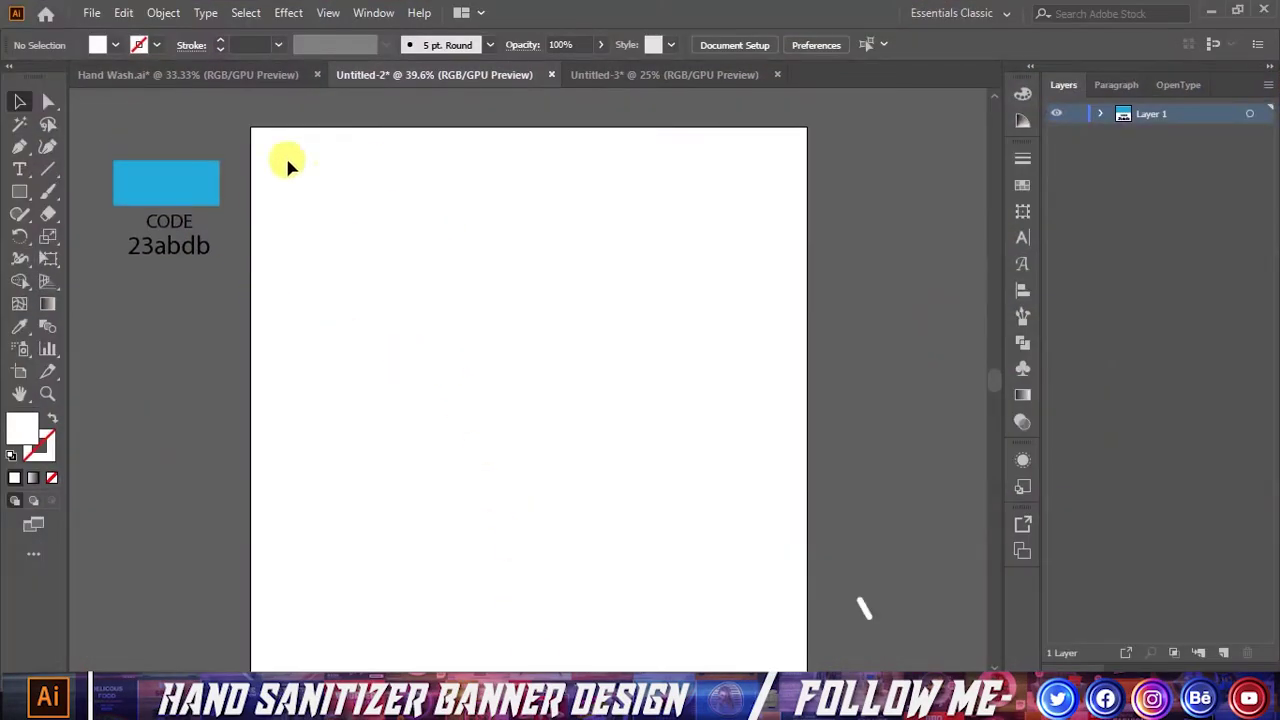
- Check the reference banner, then draw a rectangle covering the whole Untitled-2 artboard
left_click(262, 74)
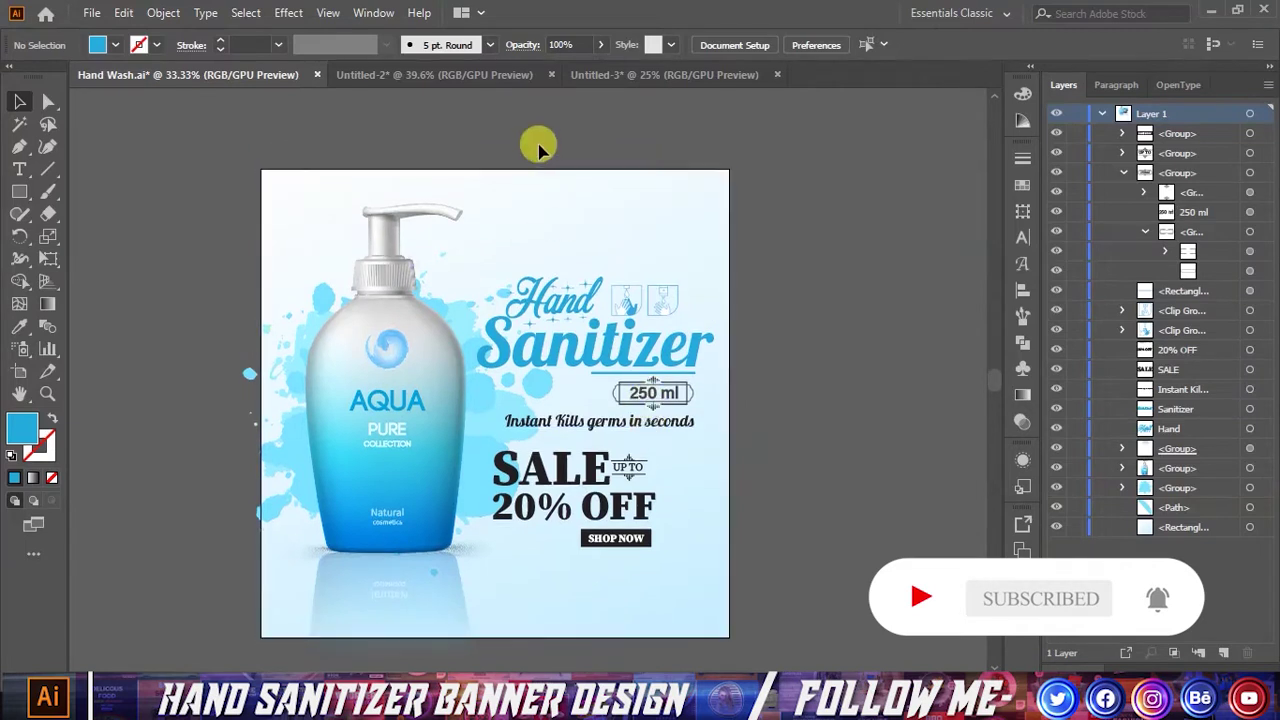
left_click(488, 74)
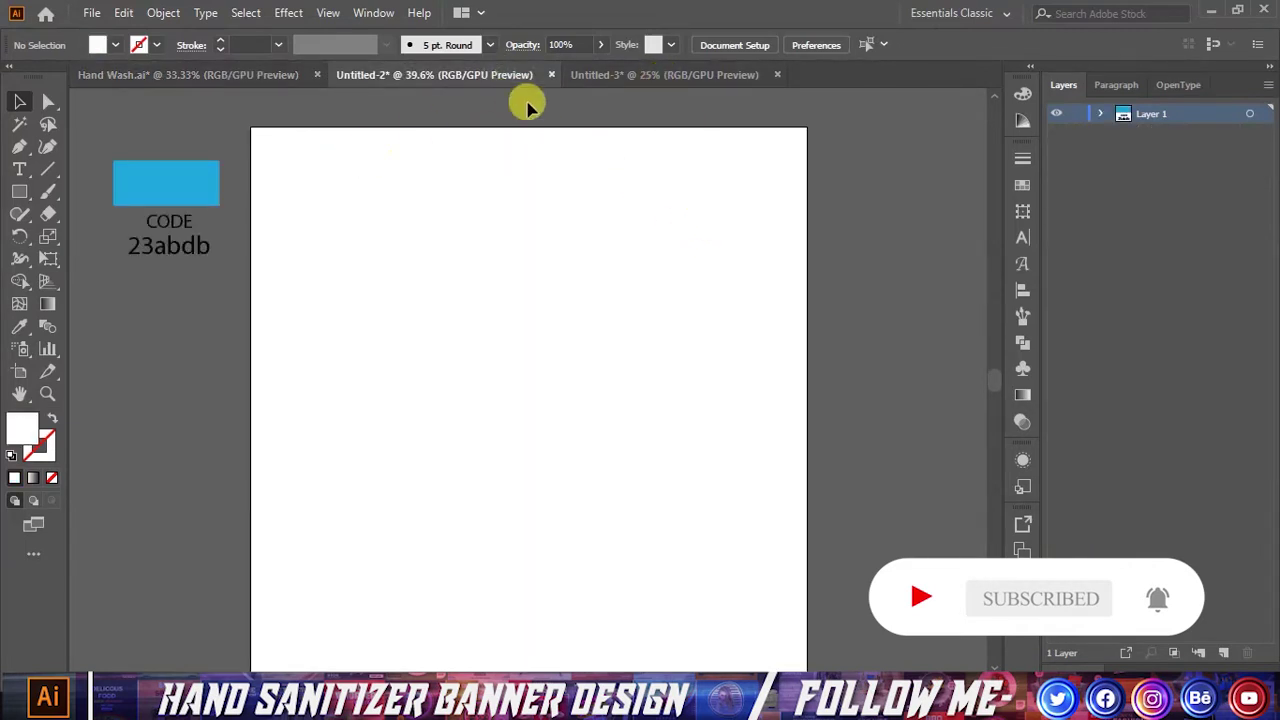
left_click(608, 74)
scroll(700, 310, "up", 2)
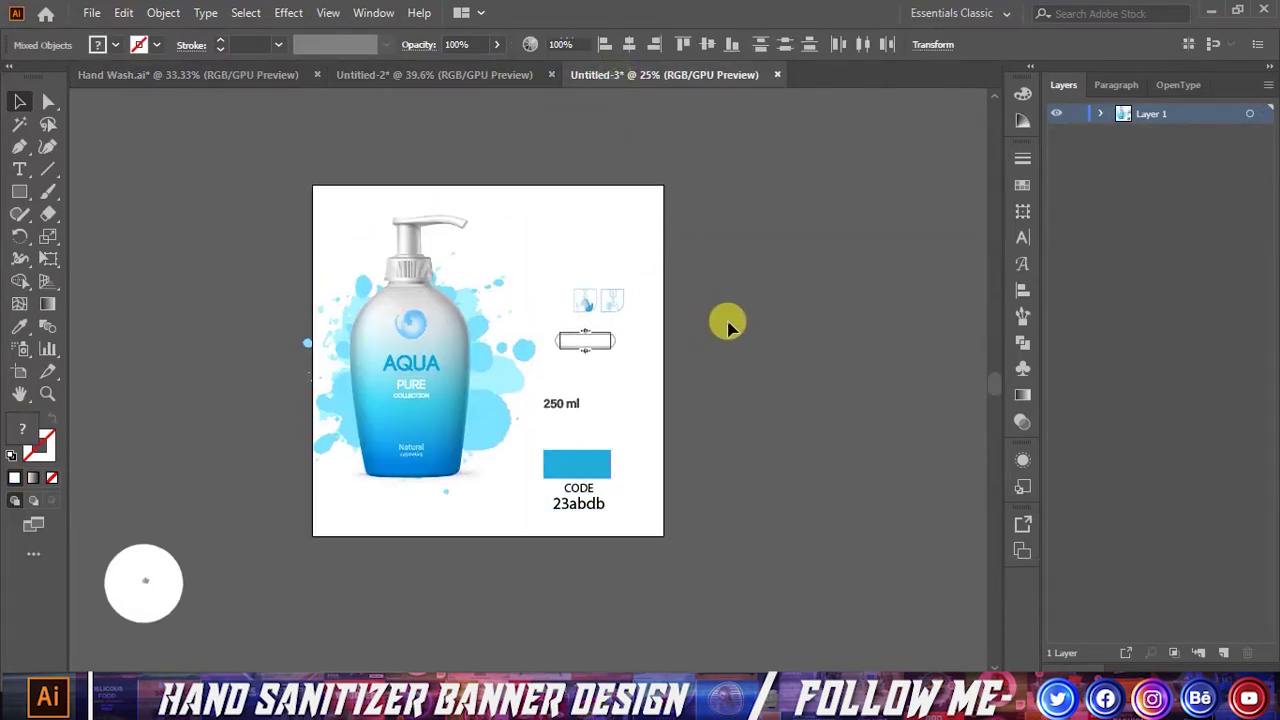
left_click(435, 74)
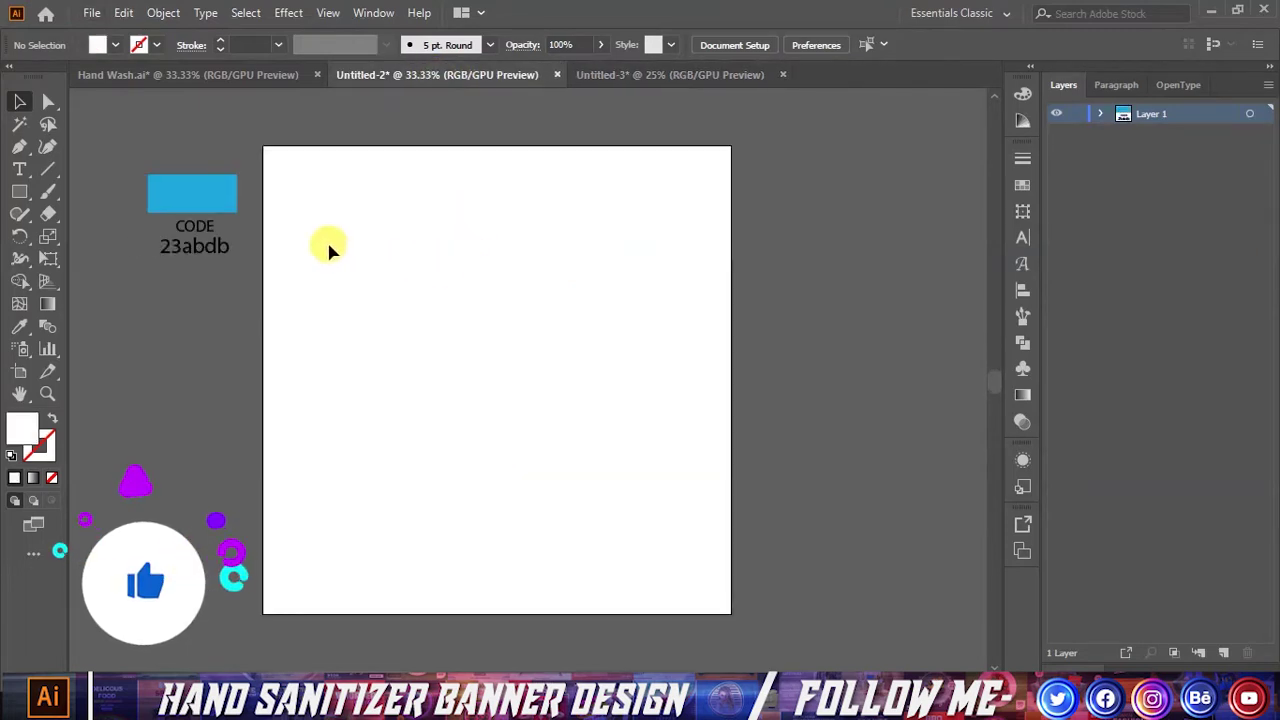
left_click(20, 191)
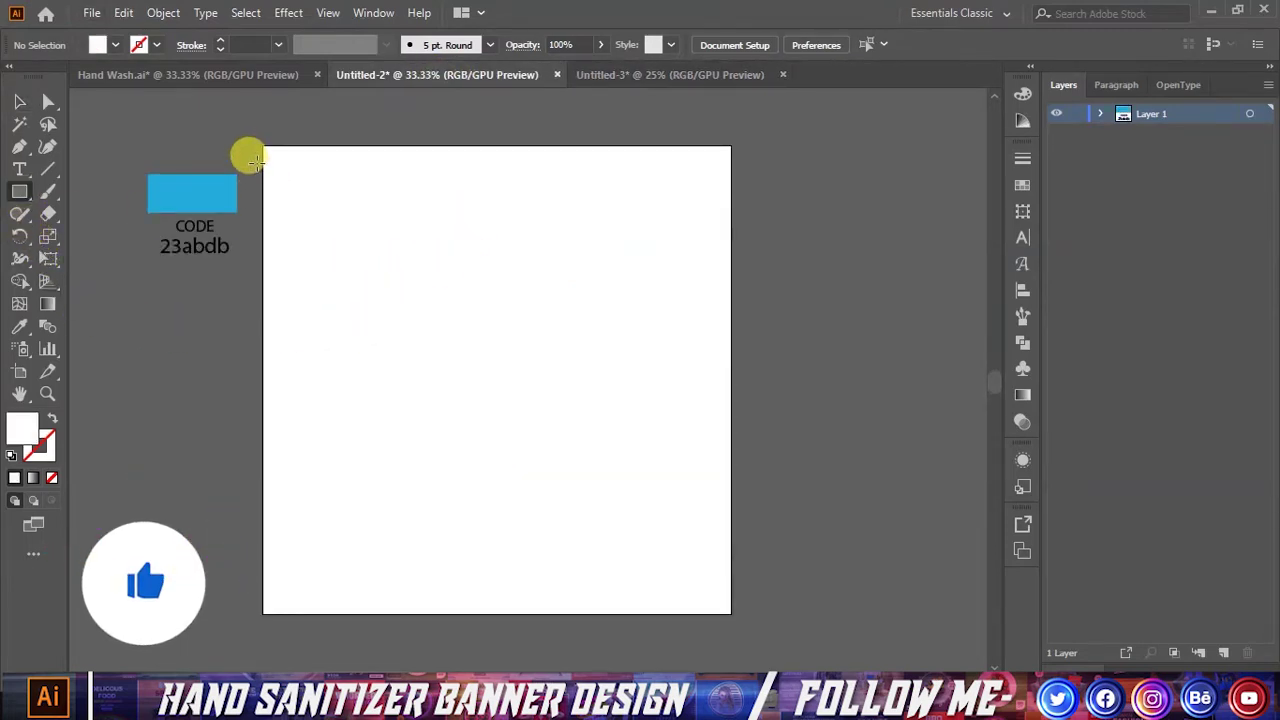
left_click_drag(258, 146, 731, 611)
left_click(19, 101)
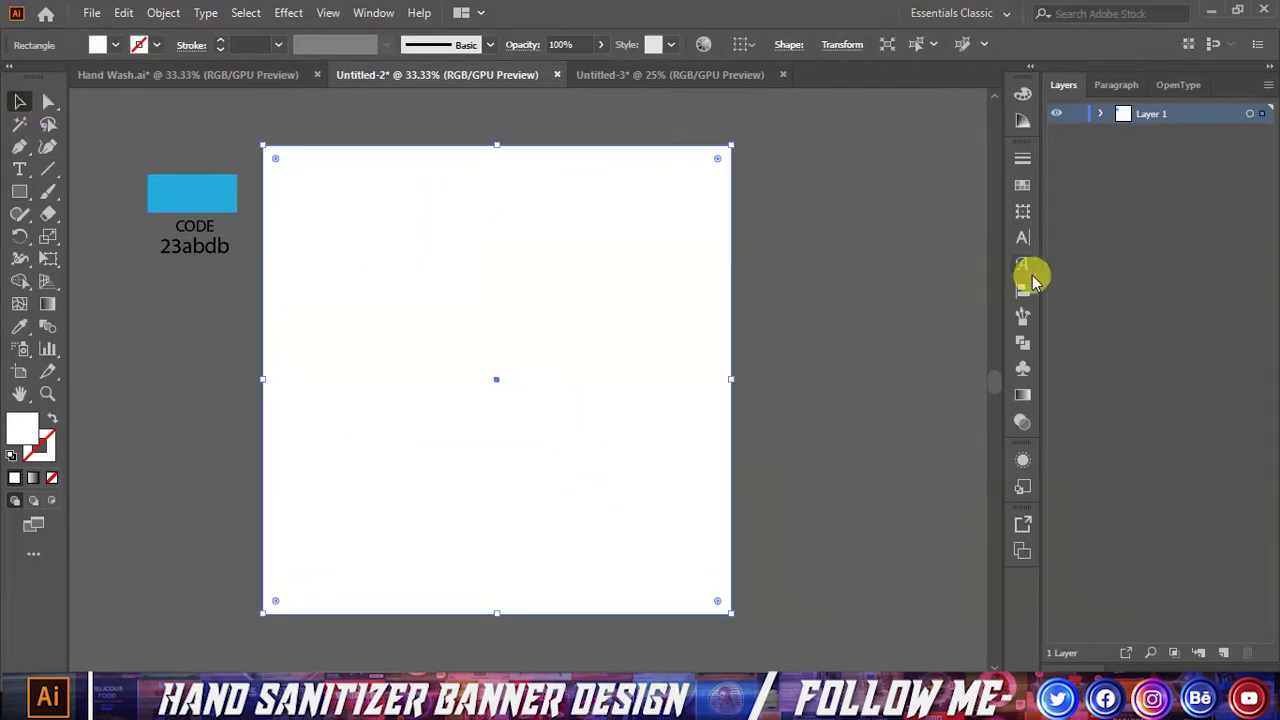
- Fill the rectangle with a linear gradient and start editing the end stop's colour
left_click(1022, 397)
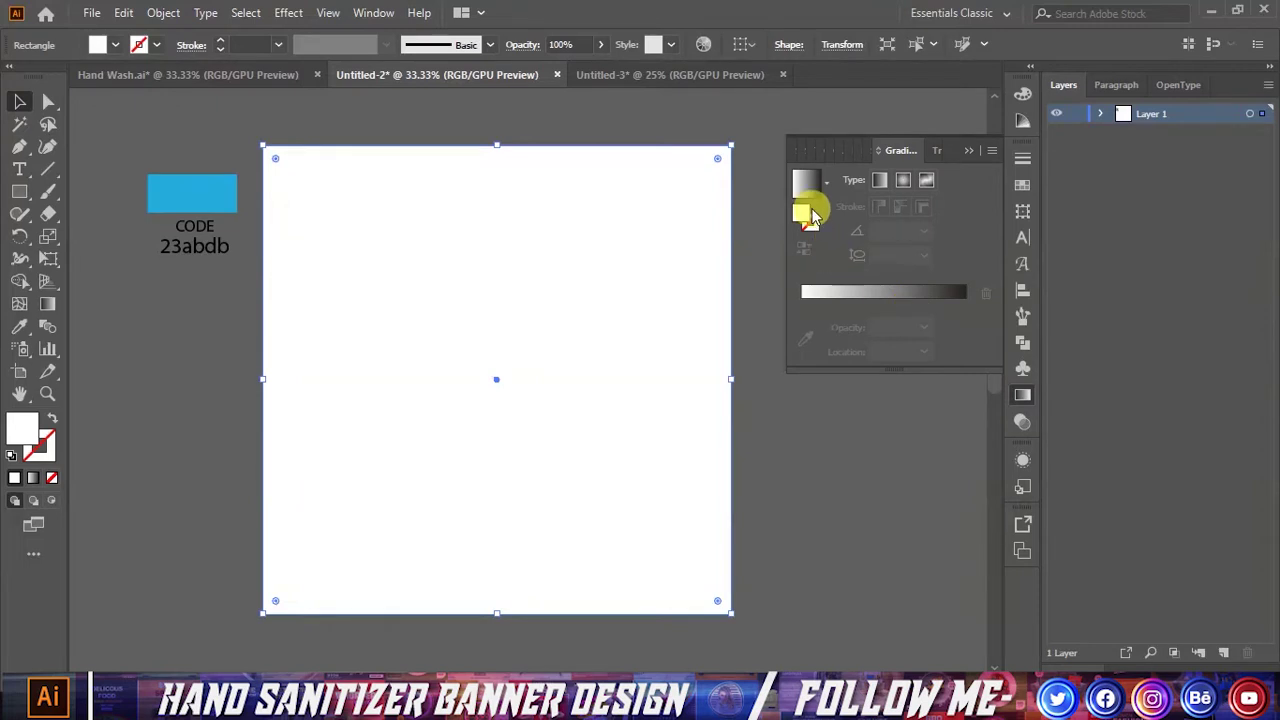
left_click(855, 285)
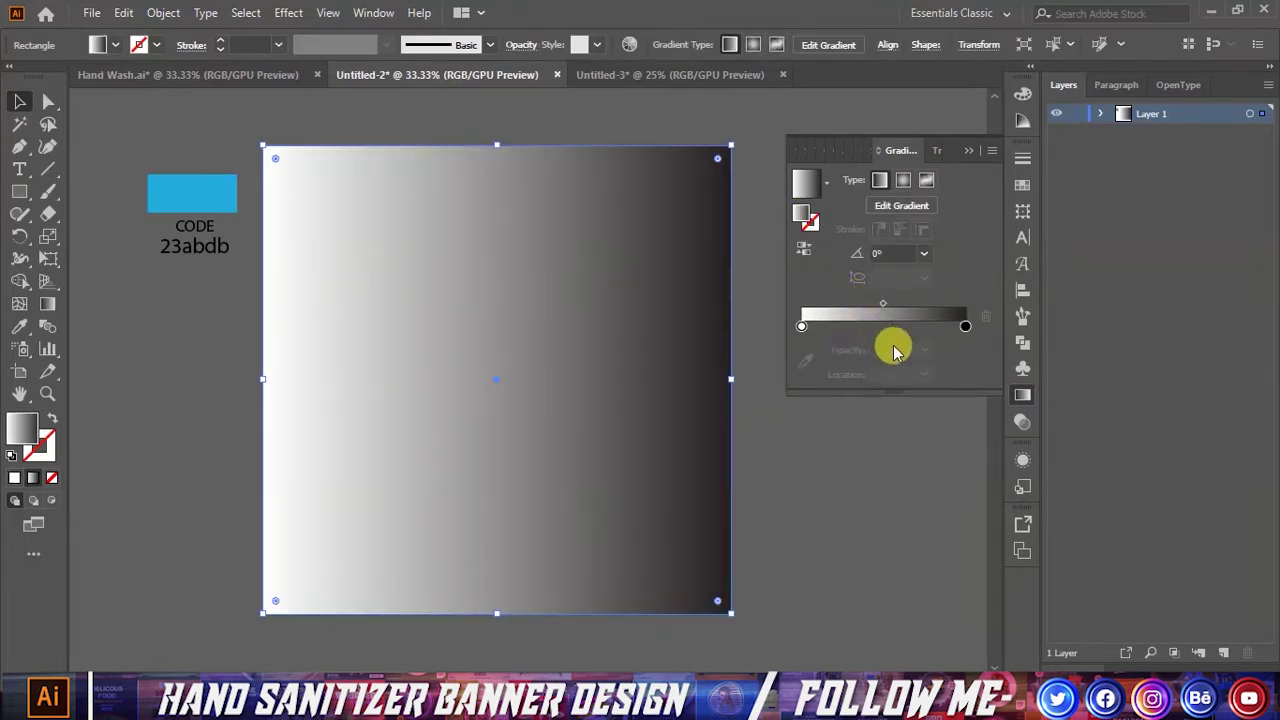
double_click(966, 328)
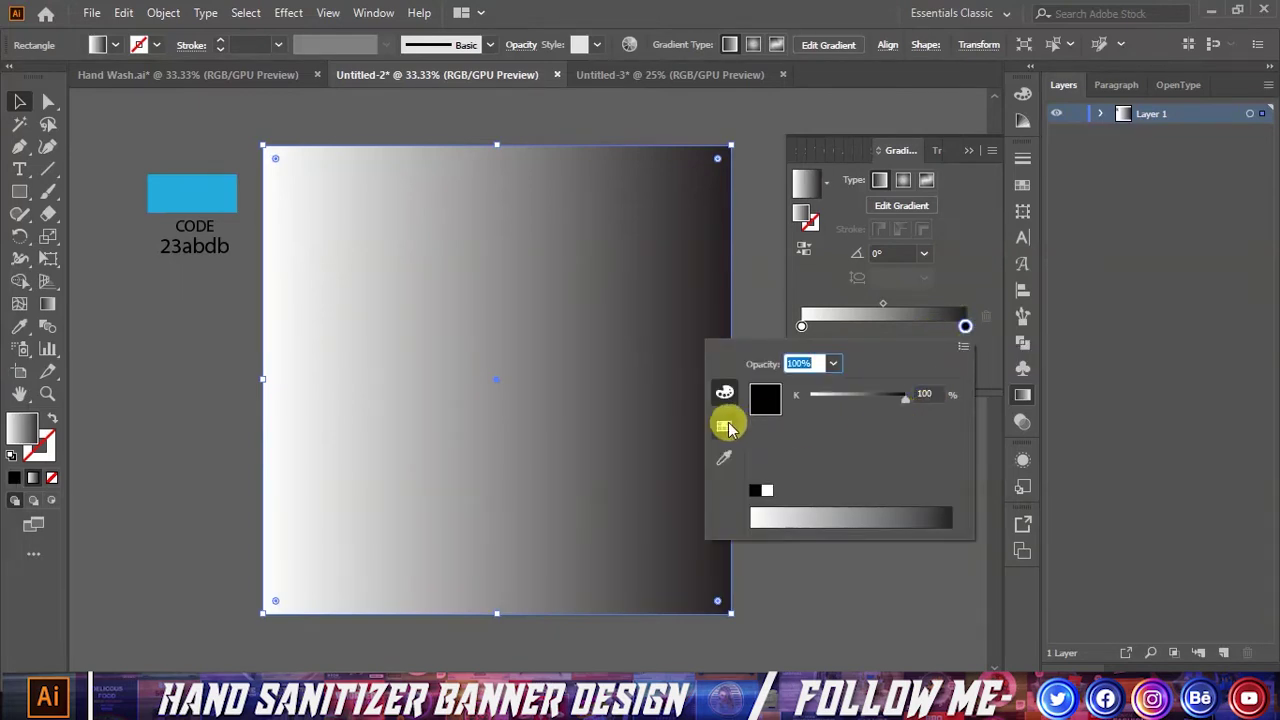
left_click(724, 427)
left_click(871, 381)
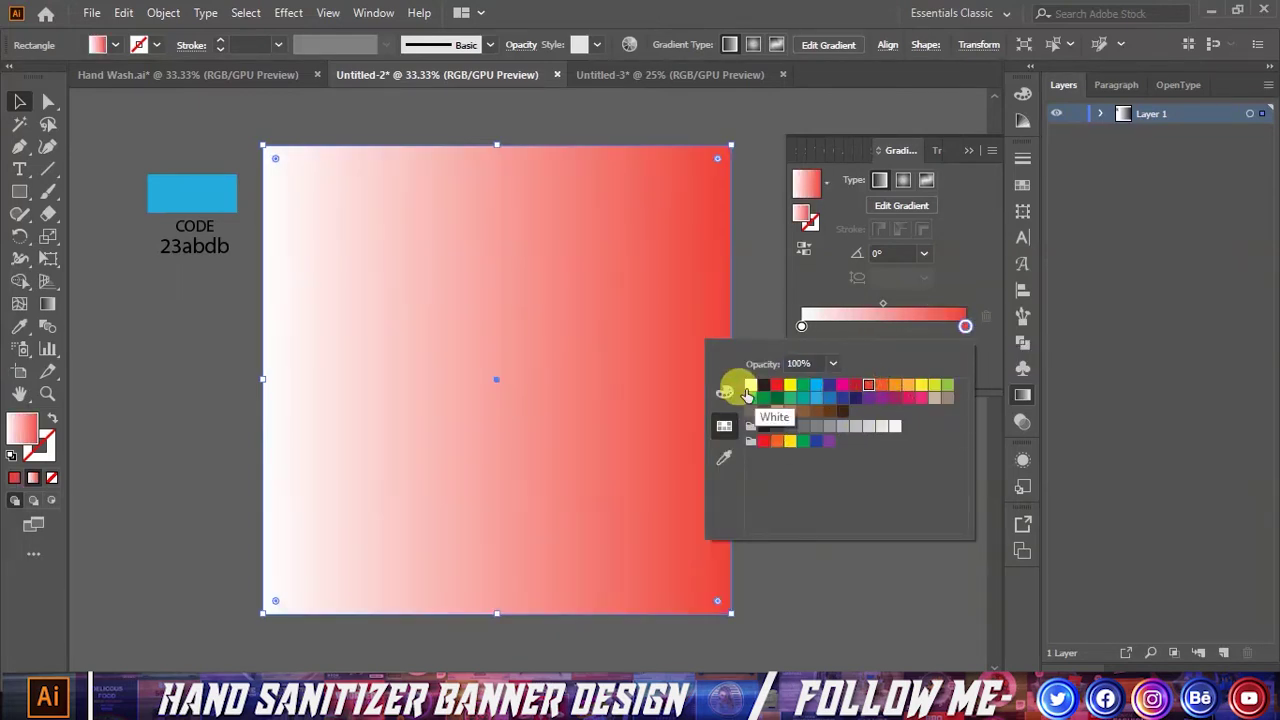
- Set the gradient end stop to light blue RGB 165, 228, 255
left_click(724, 393)
left_click(927, 391)
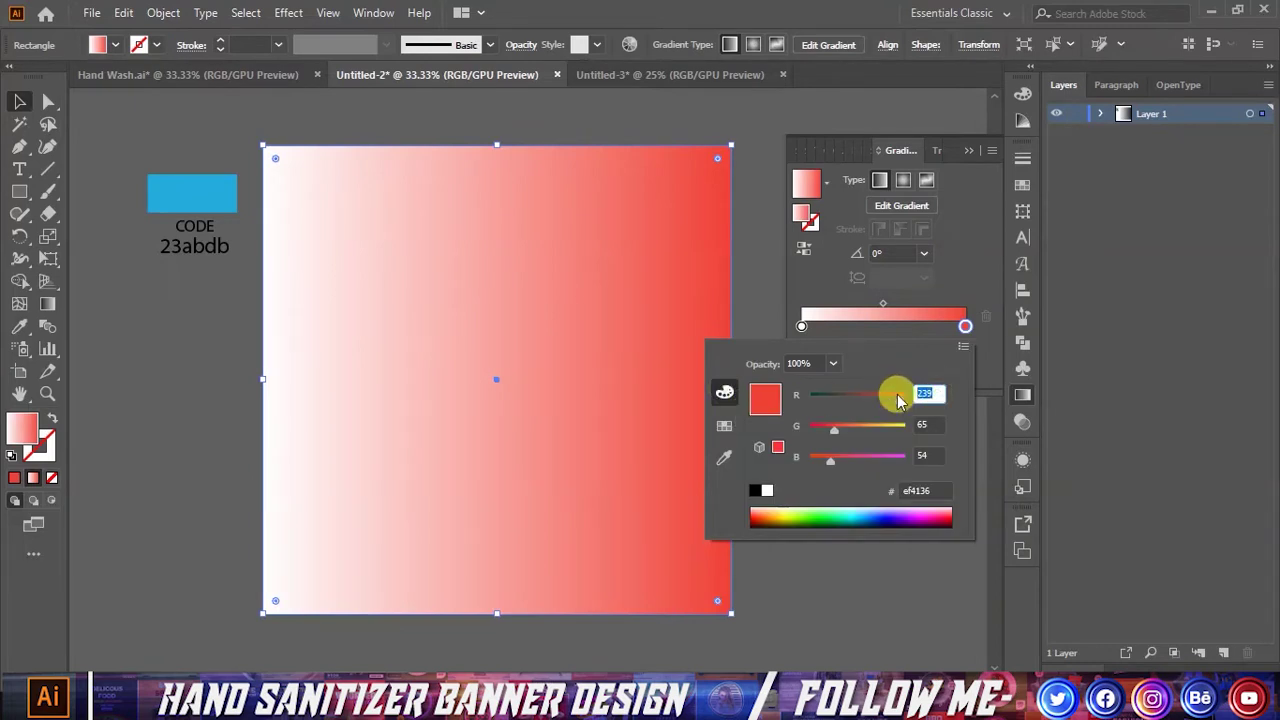
type("1")
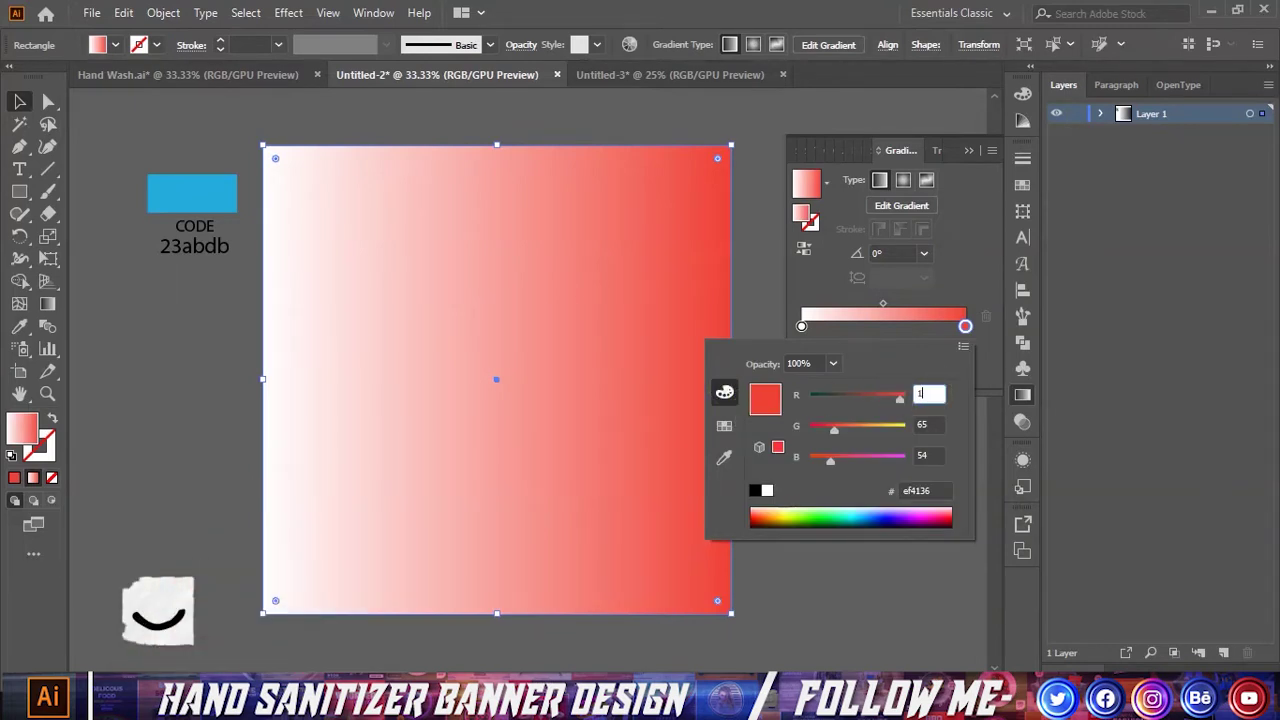
type("65")
left_click(922, 424)
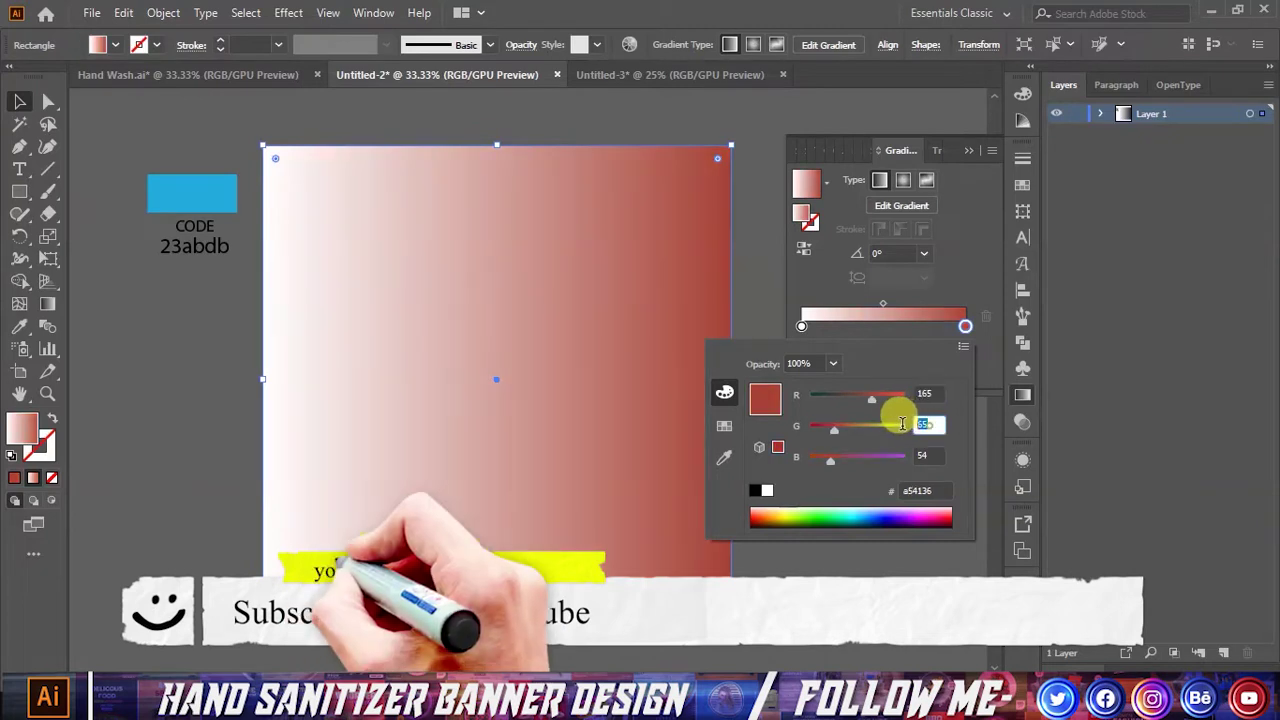
type("228")
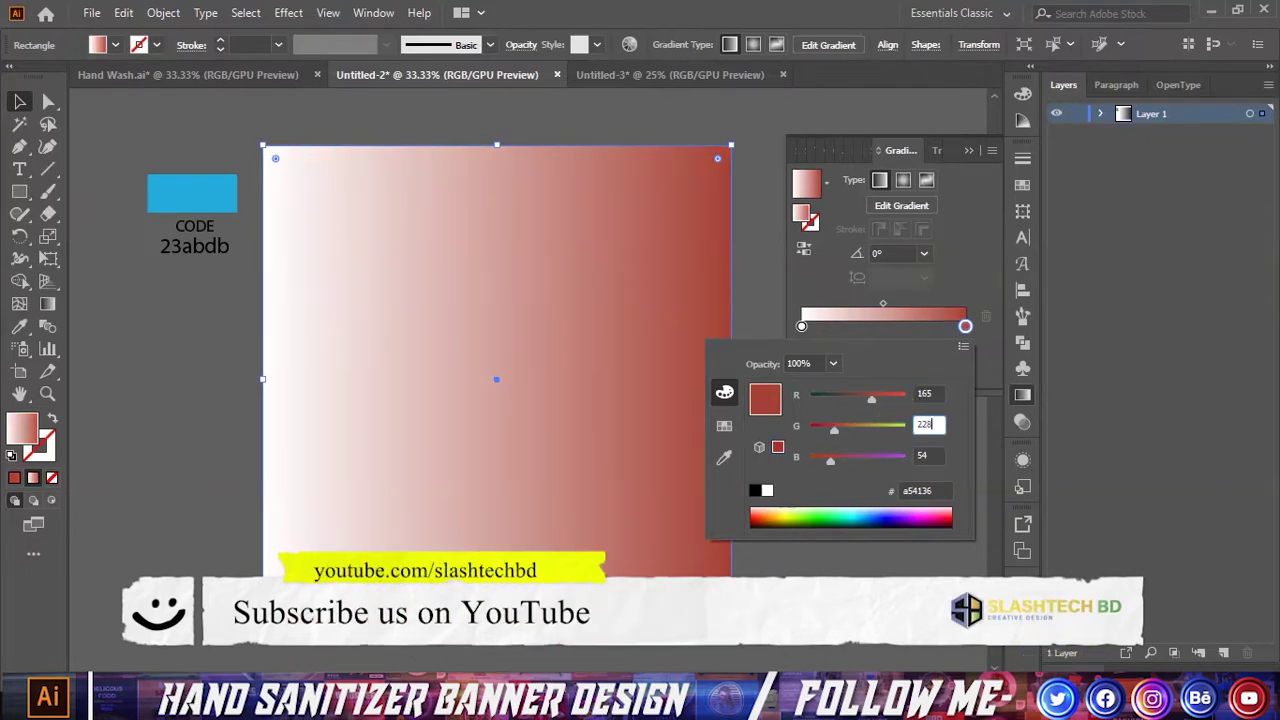
left_click(928, 455)
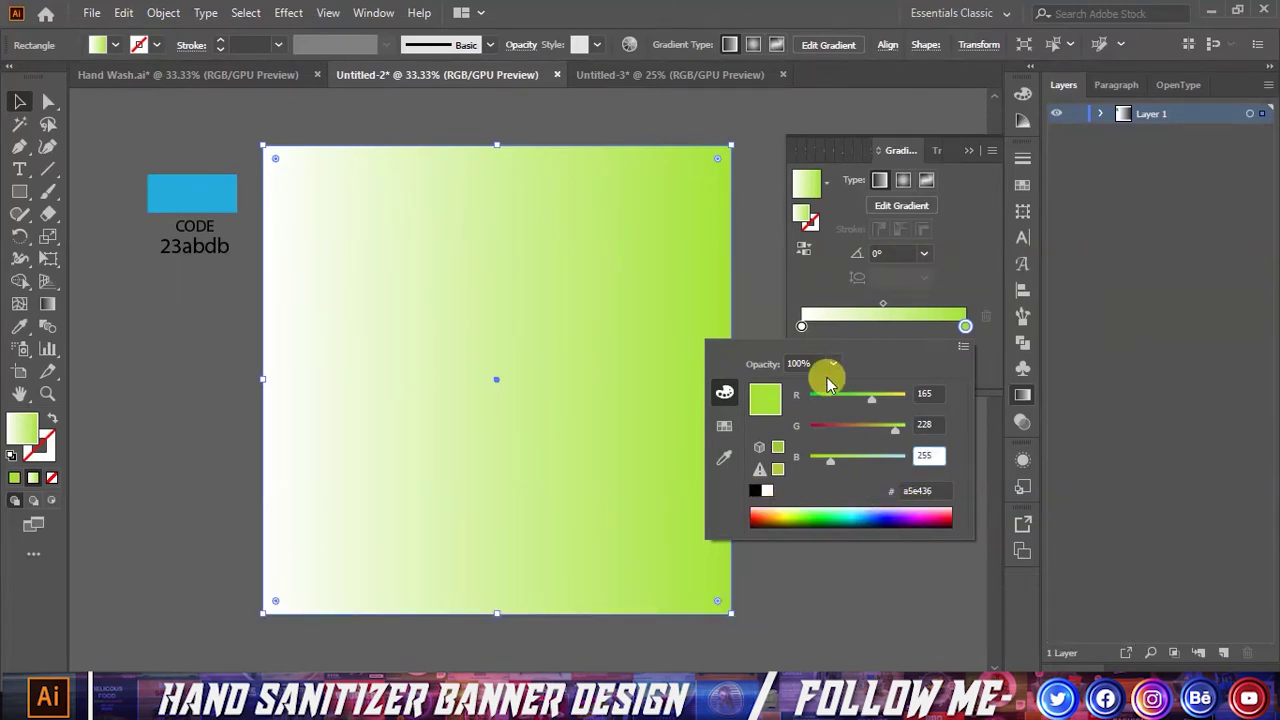
key("Return")
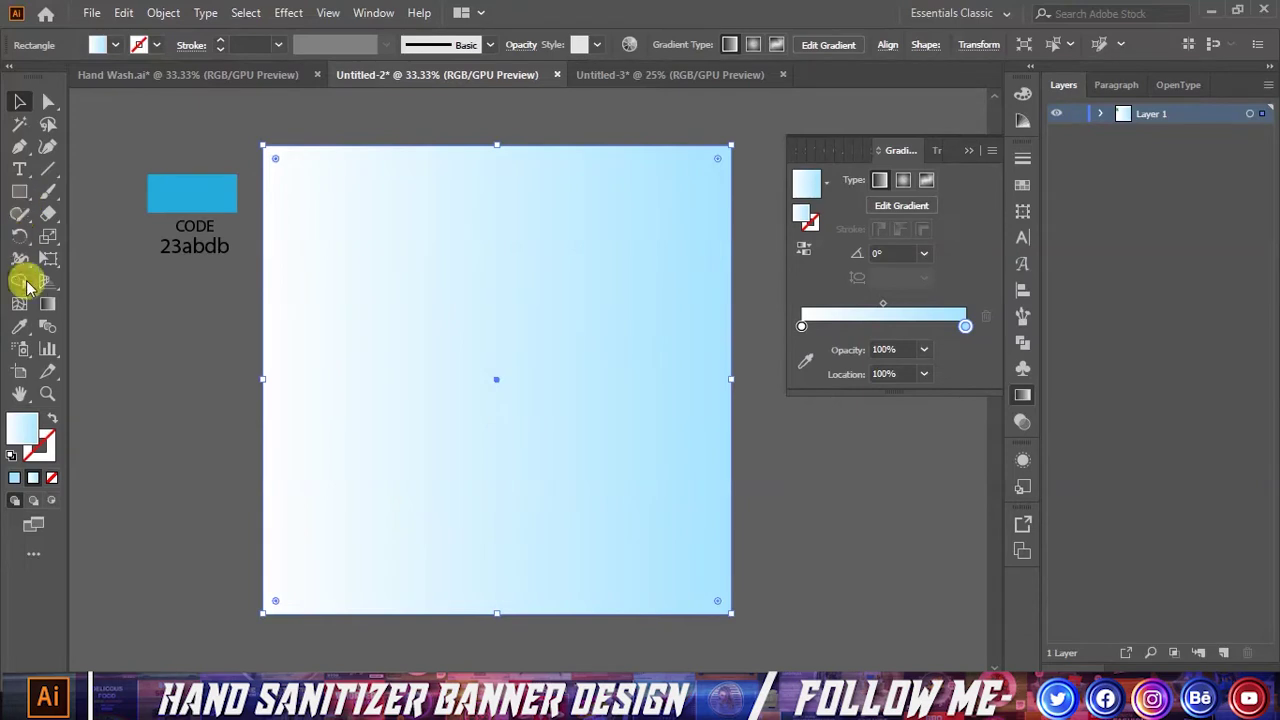
- Run the background gradient diagonally top-left to bottom-right, sliding the white stop inward
left_click(44, 303)
mouse_move(251, 124)
left_mouse_down()
mouse_move(658, 592)
mouse_move(747, 642)
left_mouse_up()
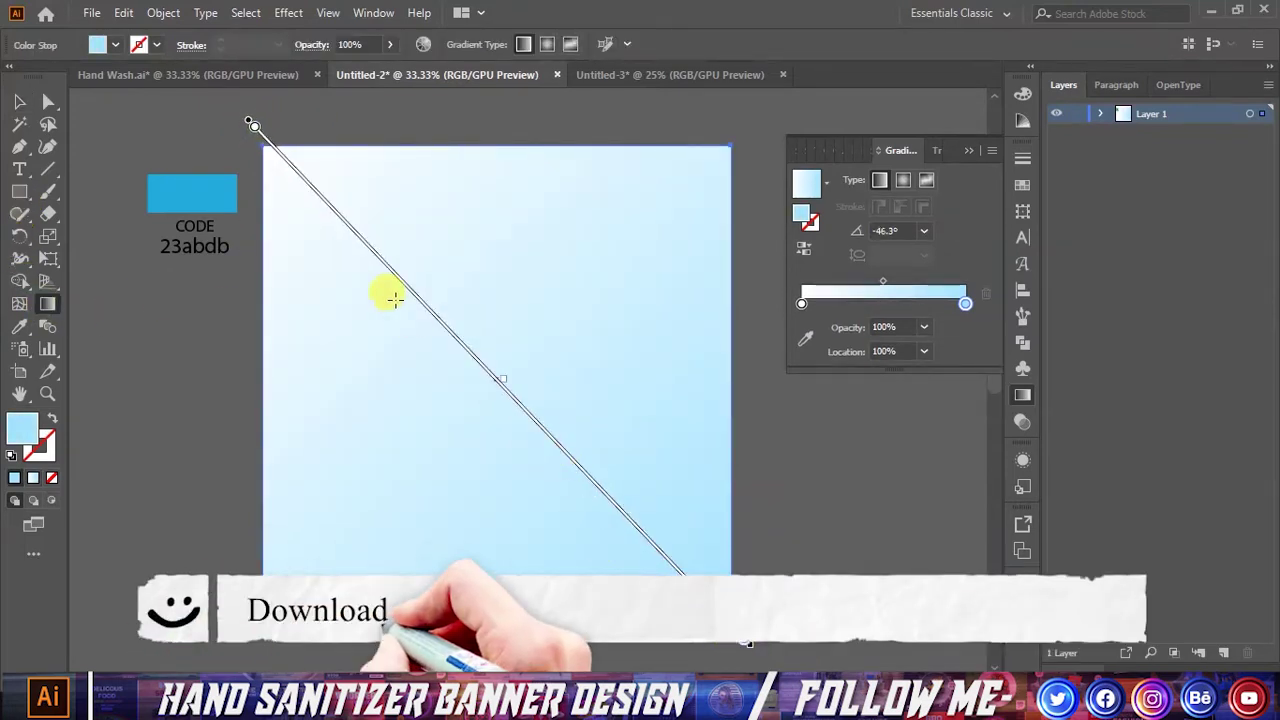
left_click_drag(251, 125, 385, 282)
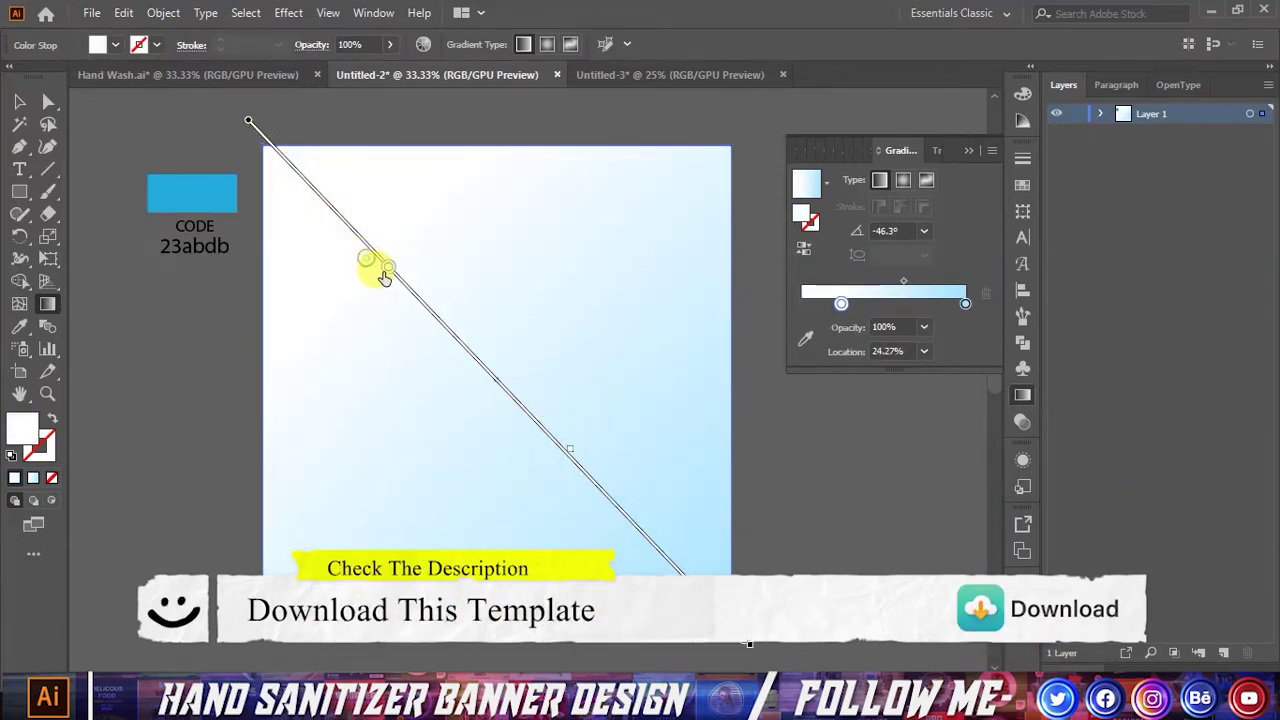
left_click(19, 101)
left_click(143, 137)
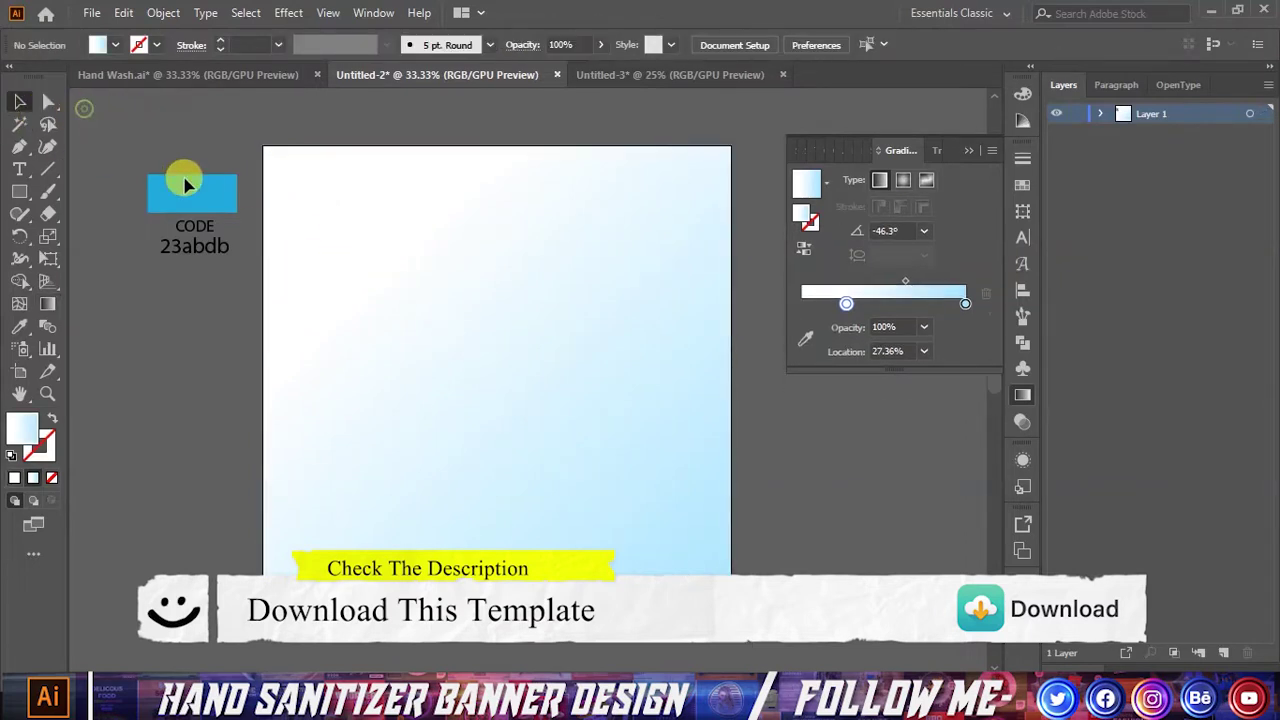
left_click(970, 158)
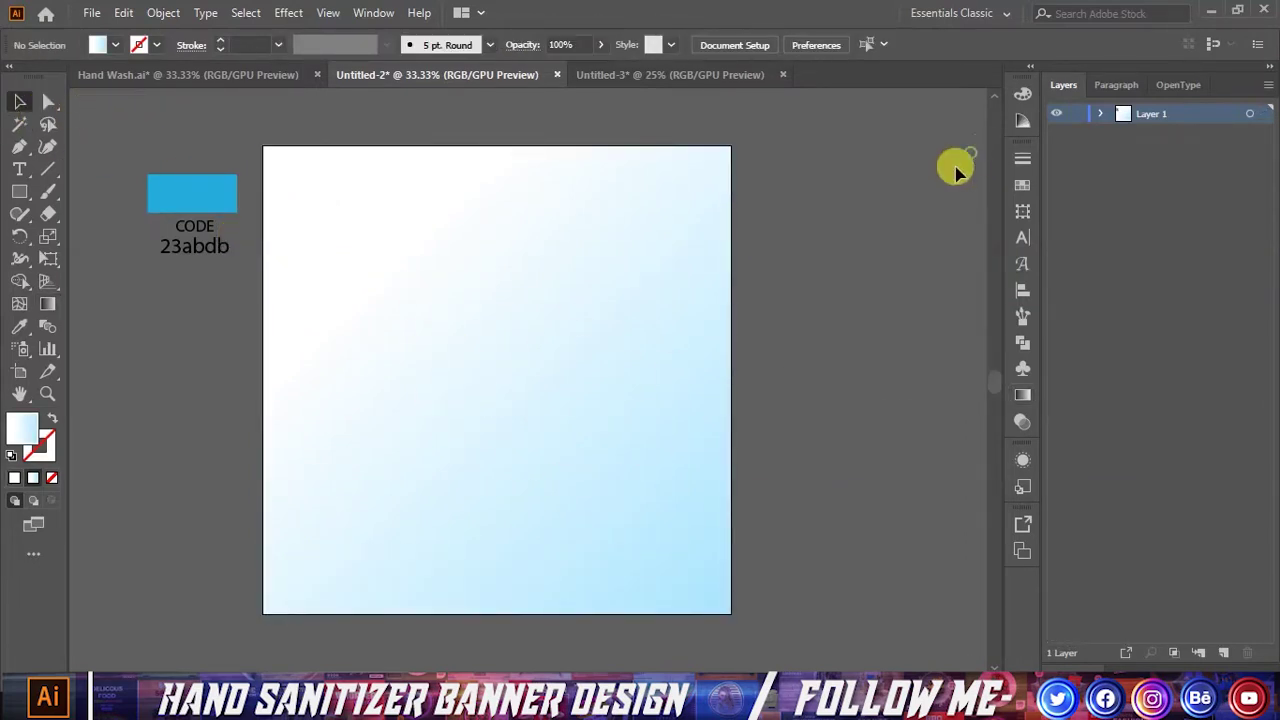
scroll(730, 385, "up", 1)
scroll(718, 405, "down", 1)
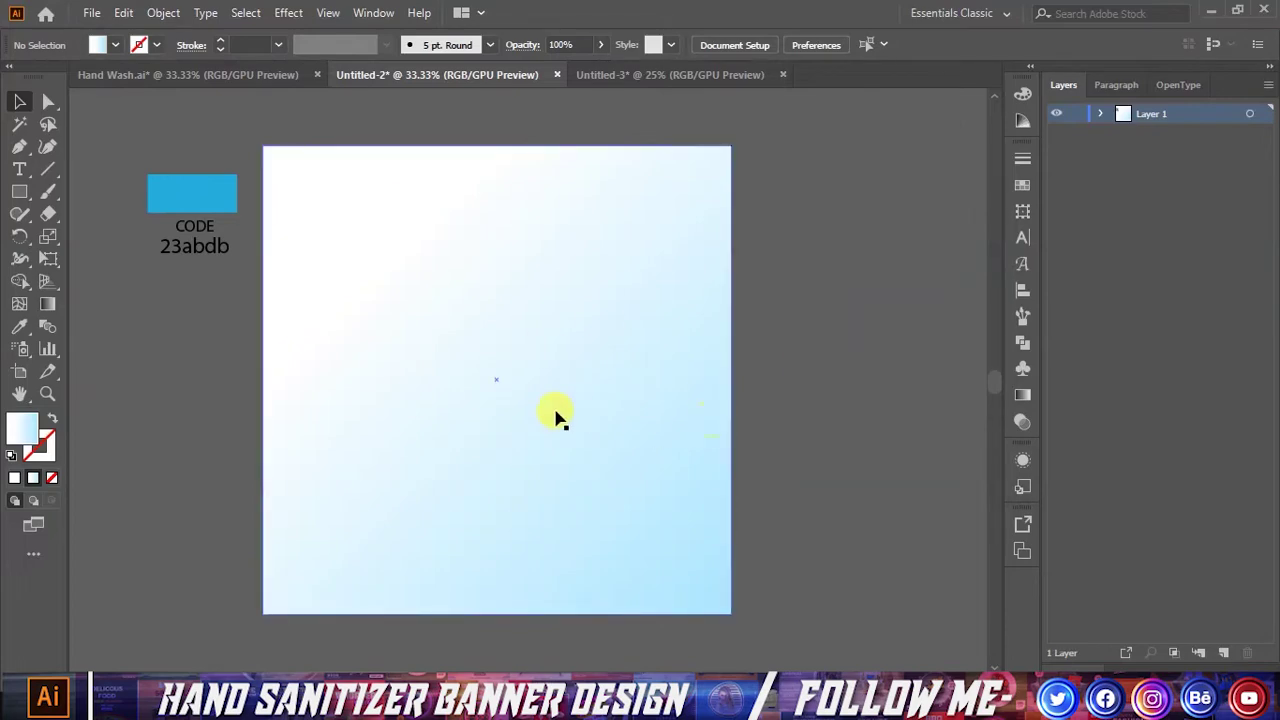
left_click(598, 75)
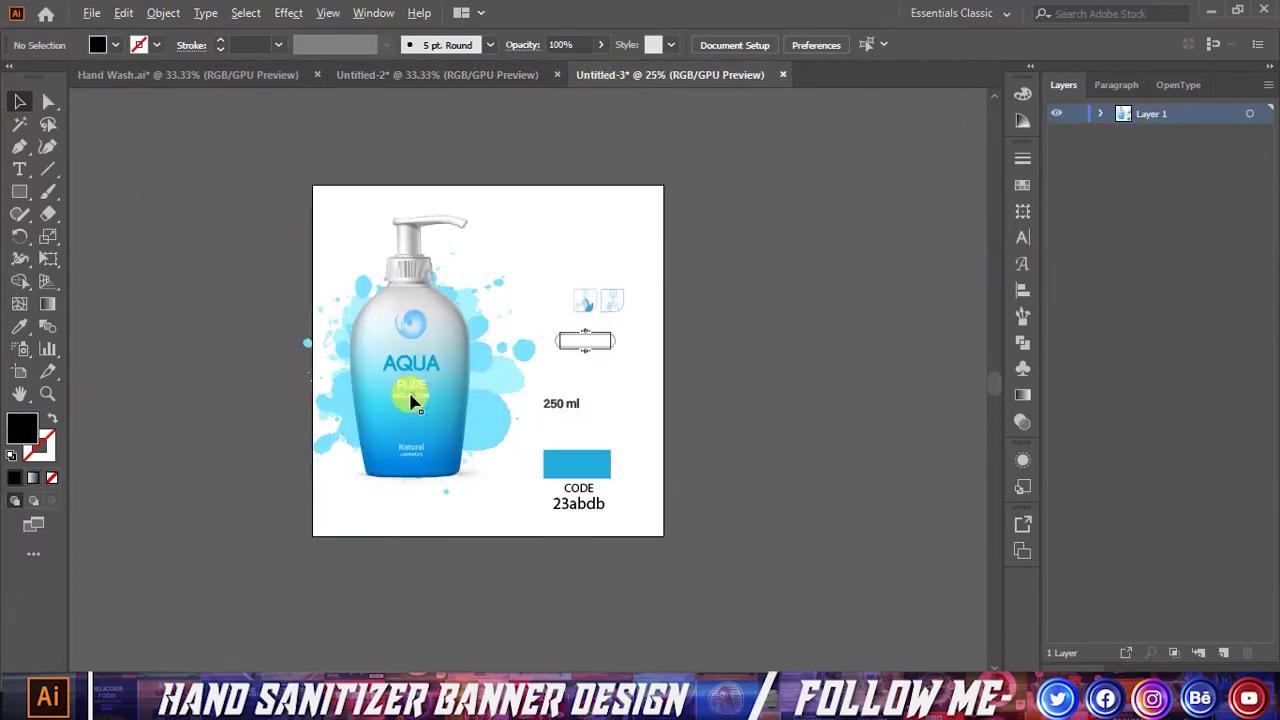
- Drag the AQUA bottle artwork from Untitled-3 onto the Untitled-2 artboard
scroll(412, 400, "up", 1)
left_click(413, 396)
left_click_drag(470, 300, 397, 367)
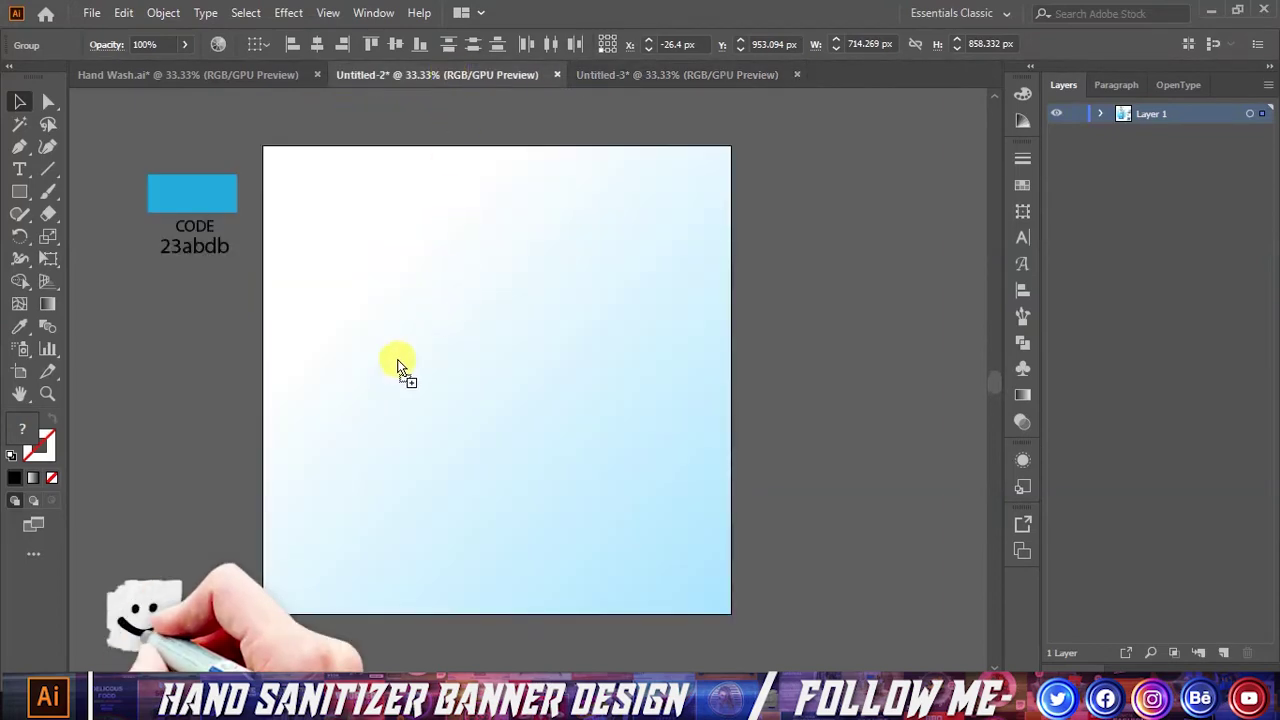
mouse_move(397, 367)
left_mouse_down()
mouse_move(410, 392)
mouse_move(398, 386)
left_mouse_up()
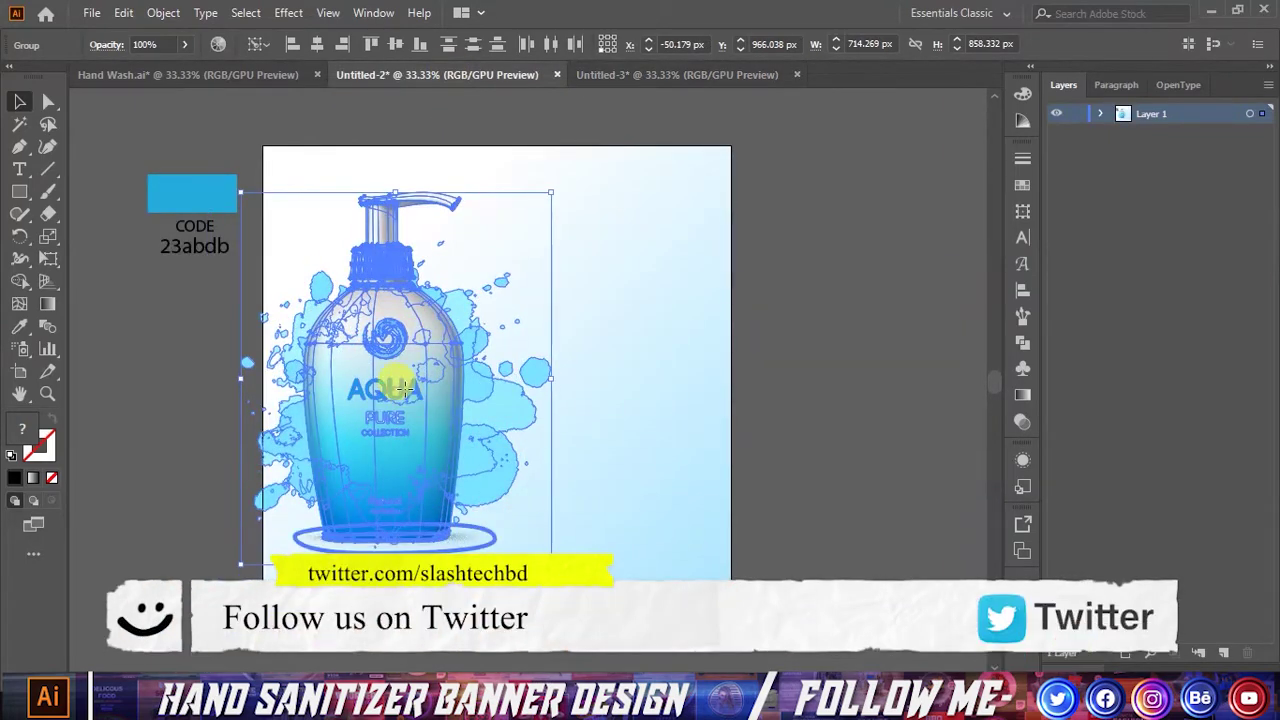
left_click(832, 432)
- Move the bottle to the left side of the artboard and nudge it into place
scroll(800, 470, "down", 1)
left_click_drag(471, 400, 500, 405)
key("shift+Right")
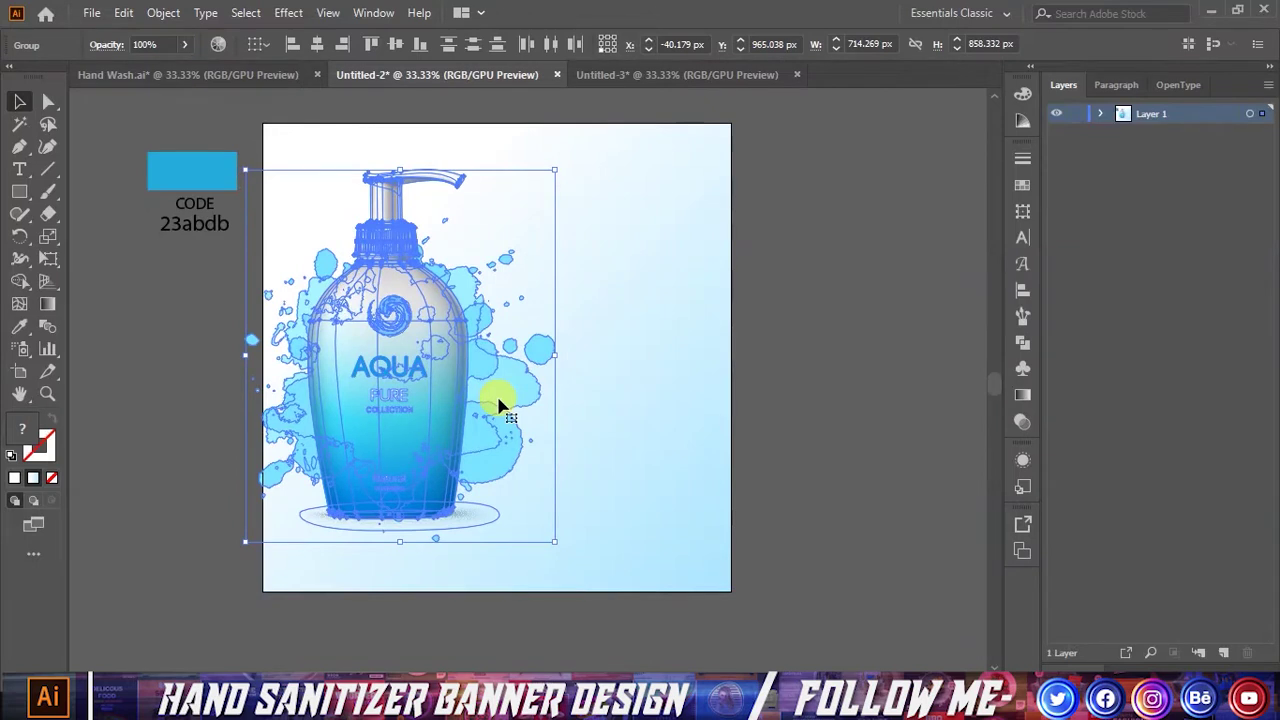
left_click(795, 397)
scroll(570, 495, "up", 1)
left_click(825, 439)
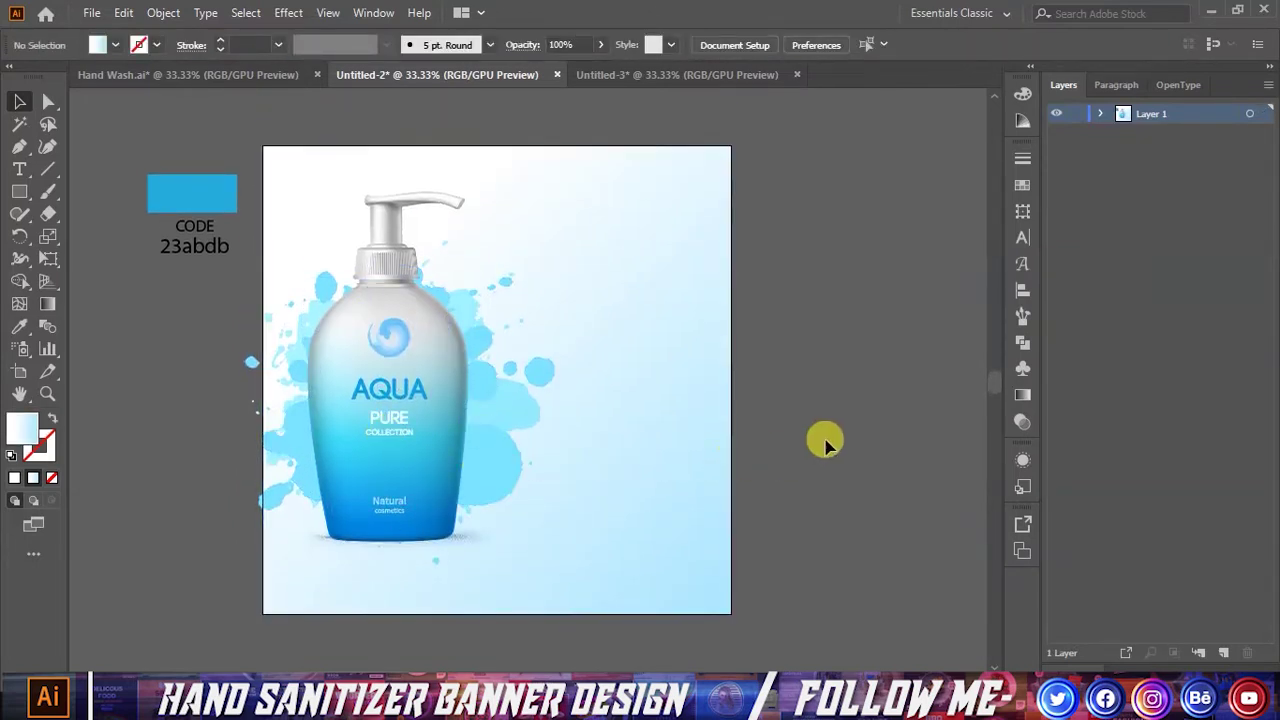
left_click_drag(482, 463, 482, 459)
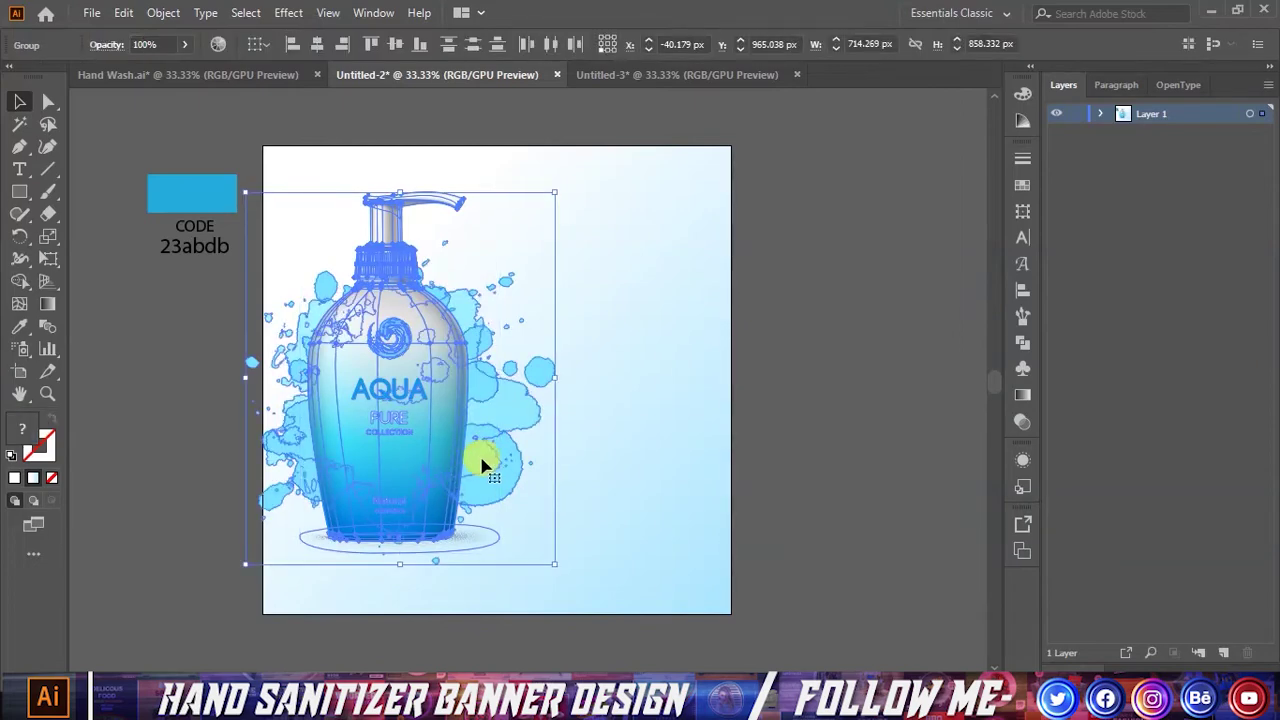
left_click(836, 463)
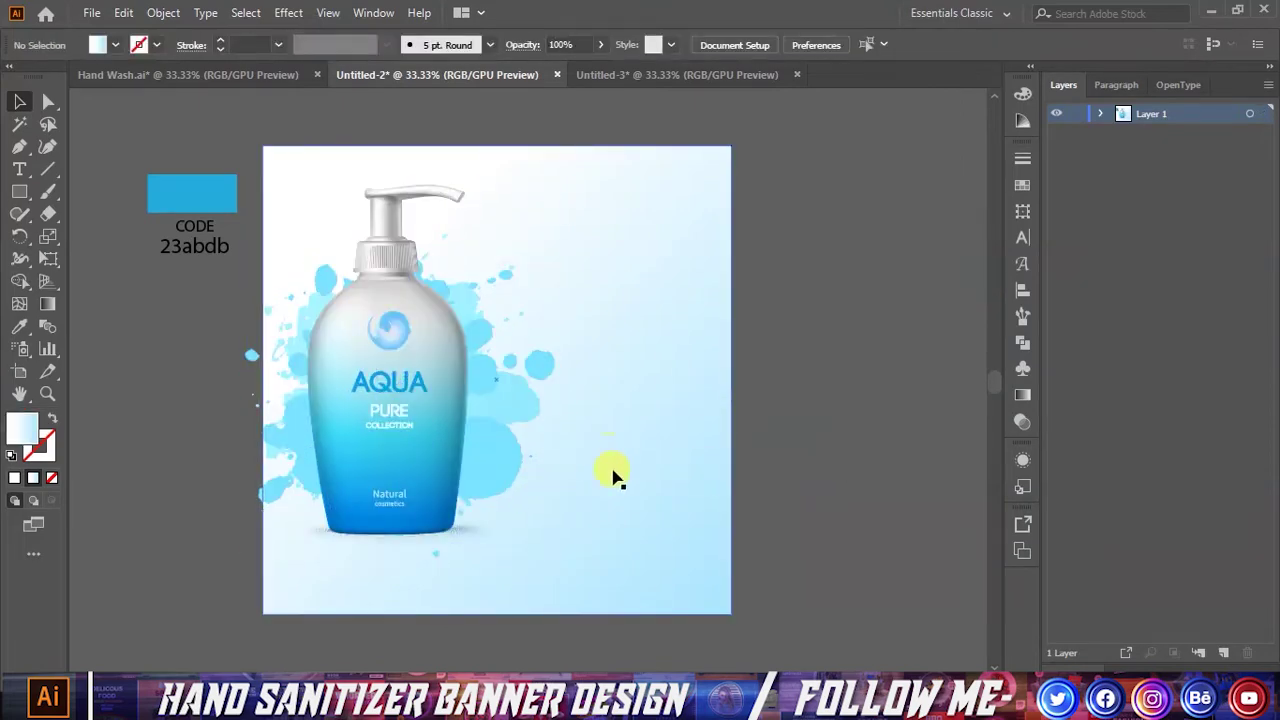
- Fine-tune the bottle's position over the blue splashes and reselect the AQUA group
left_click_drag(417, 457, 493, 436)
left_click(828, 434)
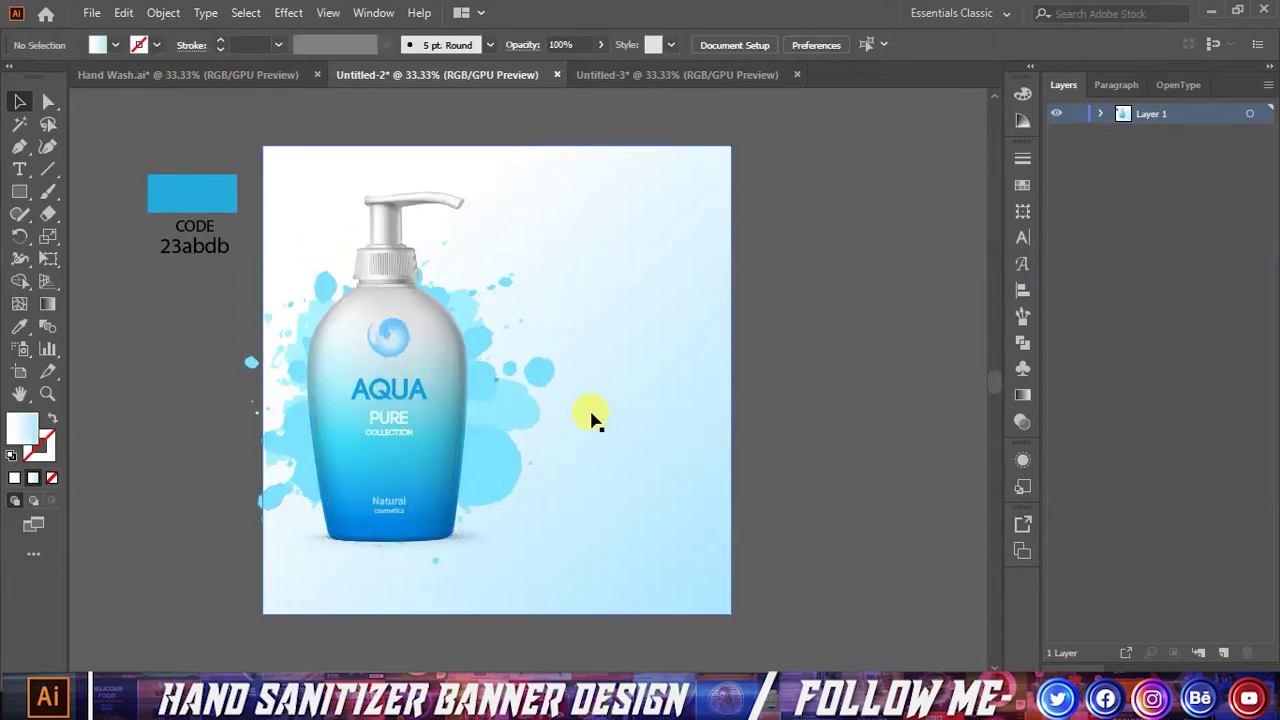
left_click(480, 357)
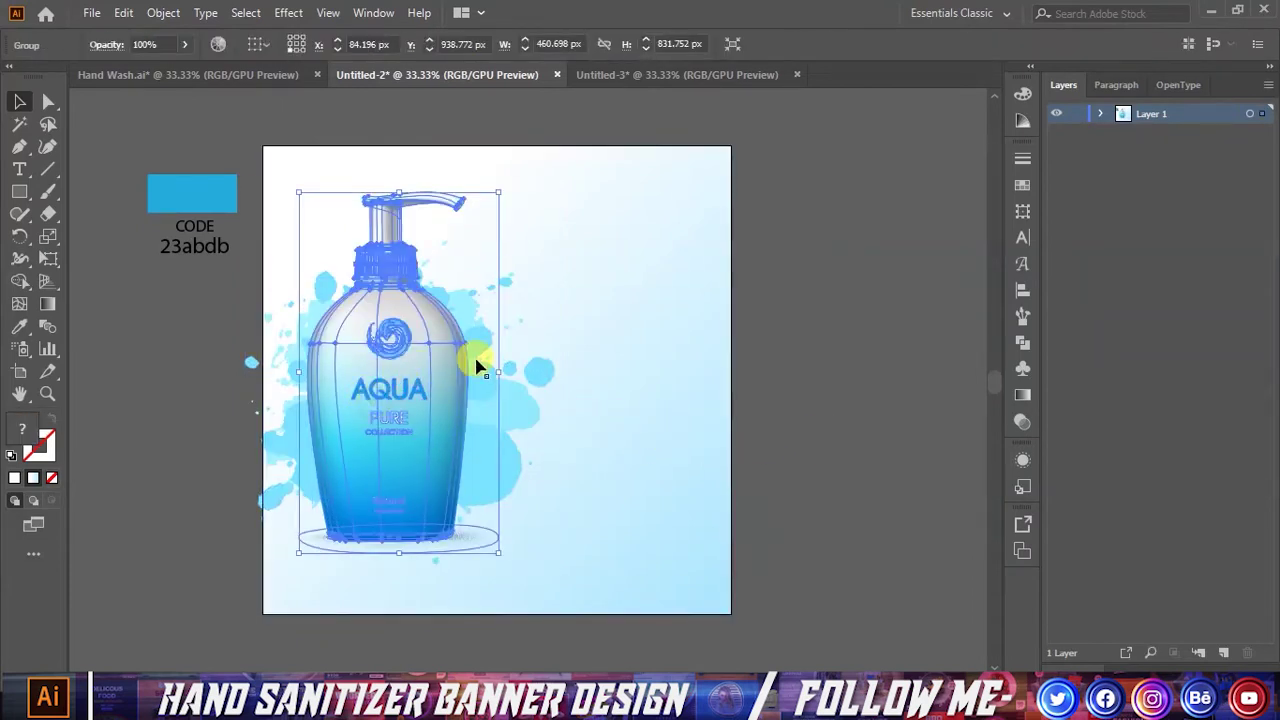
left_click(784, 312)
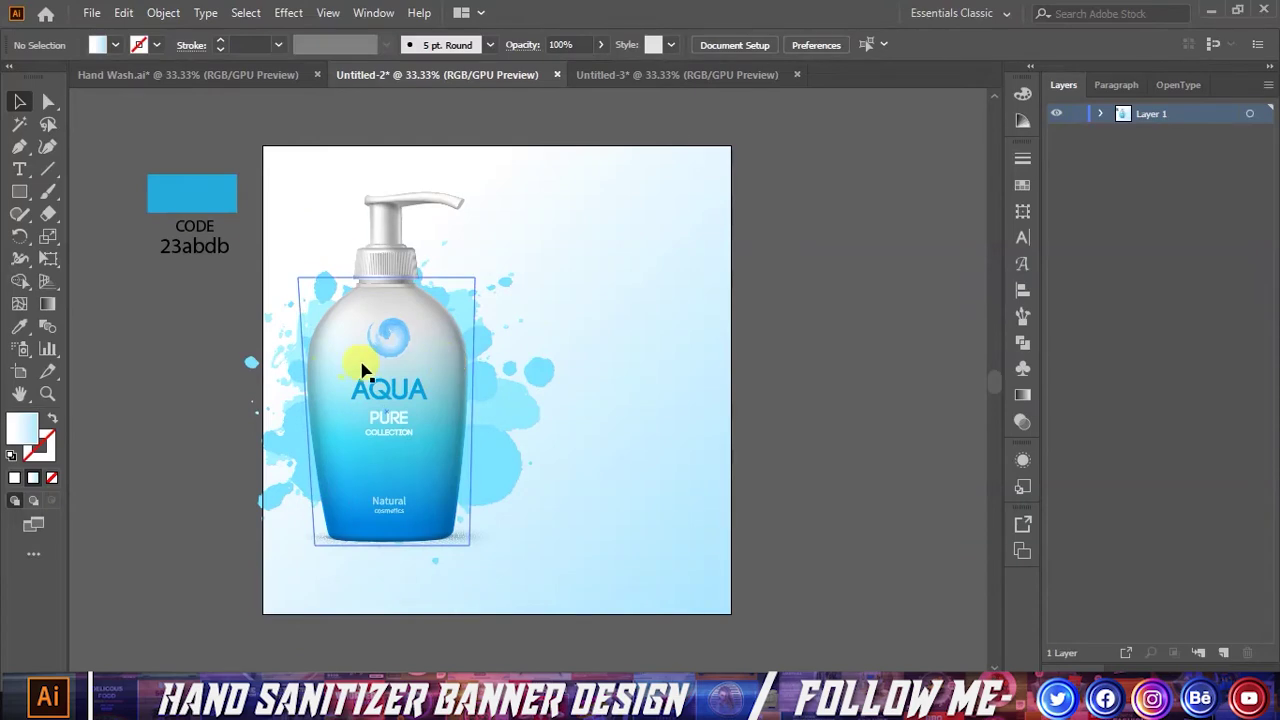
left_click(363, 370)
- Copy the AQUA bottle and paste a copy in front with Edit > Paste in Front
left_click(123, 12)
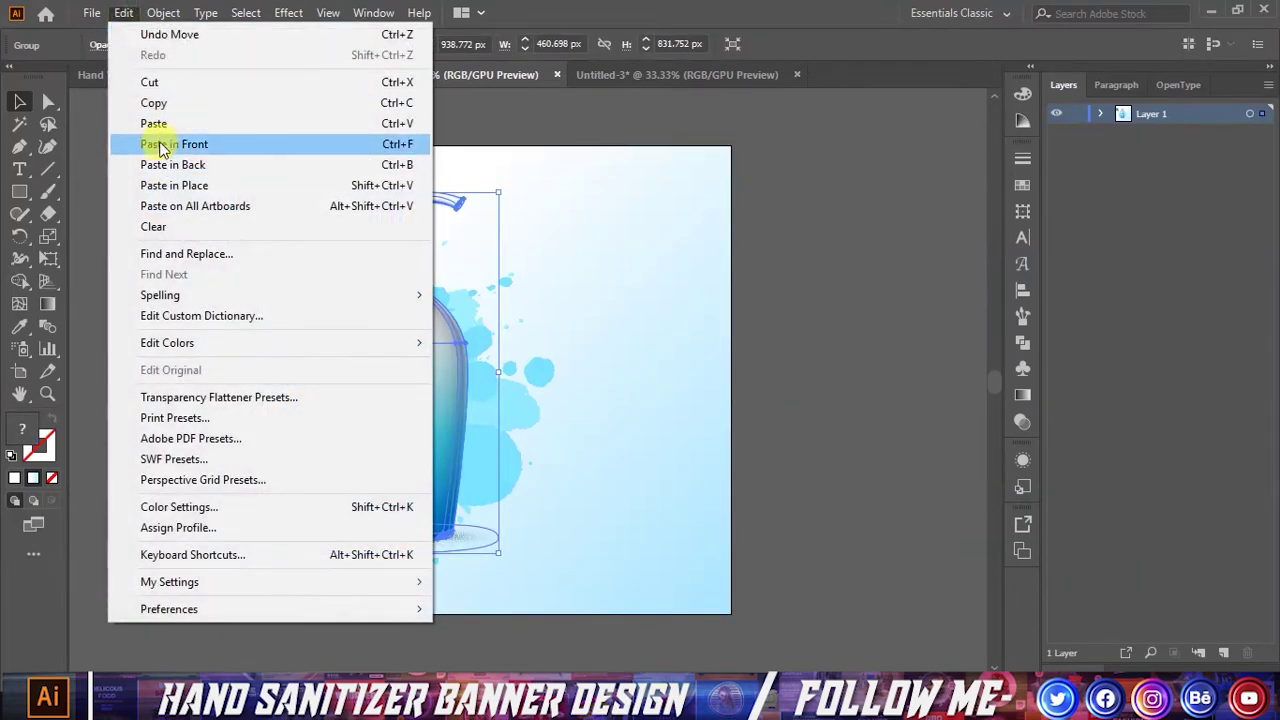
left_click(160, 103)
left_click(123, 12)
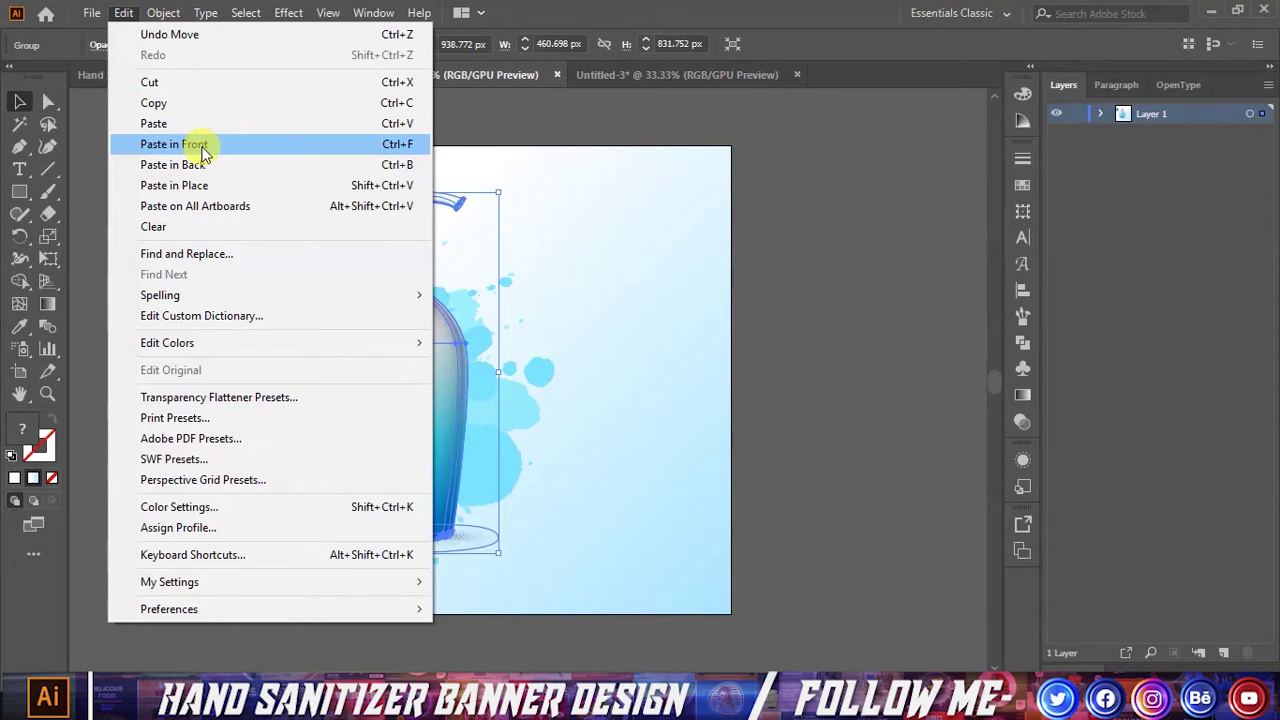
left_click(175, 144)
mouse_move(457, 280)
left_mouse_down()
mouse_move(400, 200)
mouse_move(386, 257)
left_mouse_up()
scroll(405, 193, "down", 2)
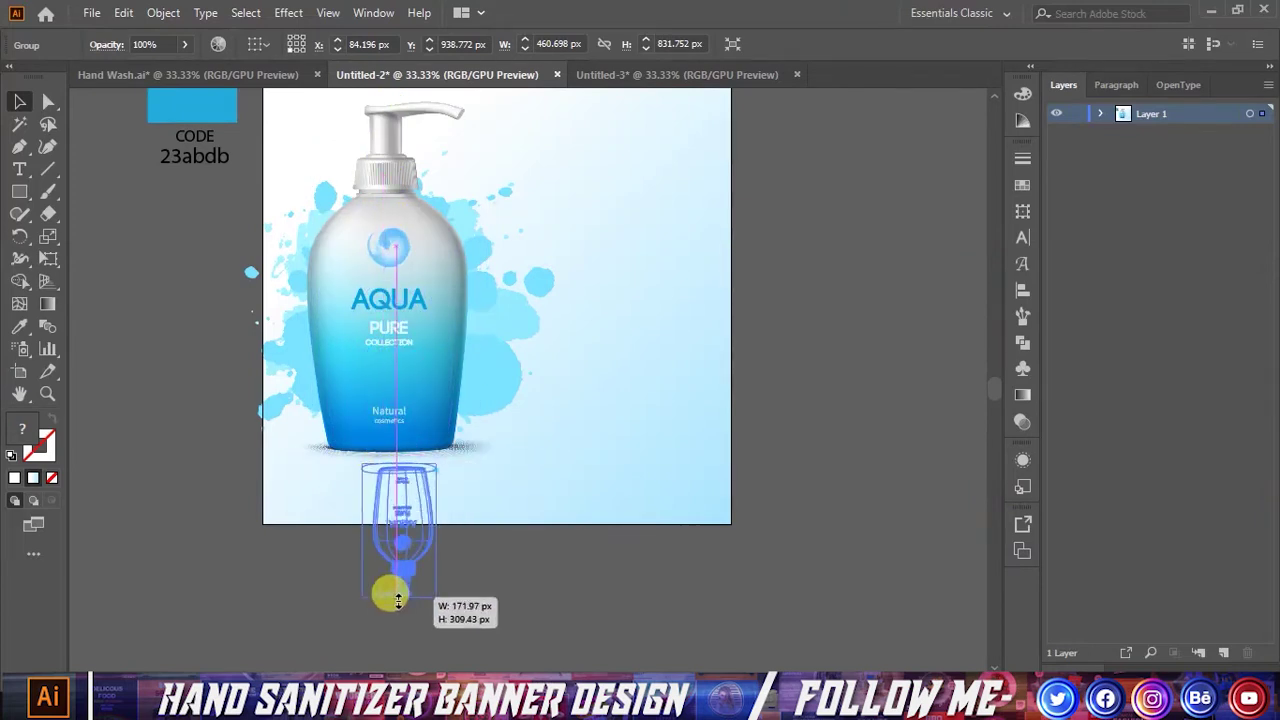
- Flip the pasted copy upside down beneath the original bottle
mouse_move(386, 443)
left_mouse_down()
mouse_move(390, 662)
mouse_move(404, 600)
left_mouse_up()
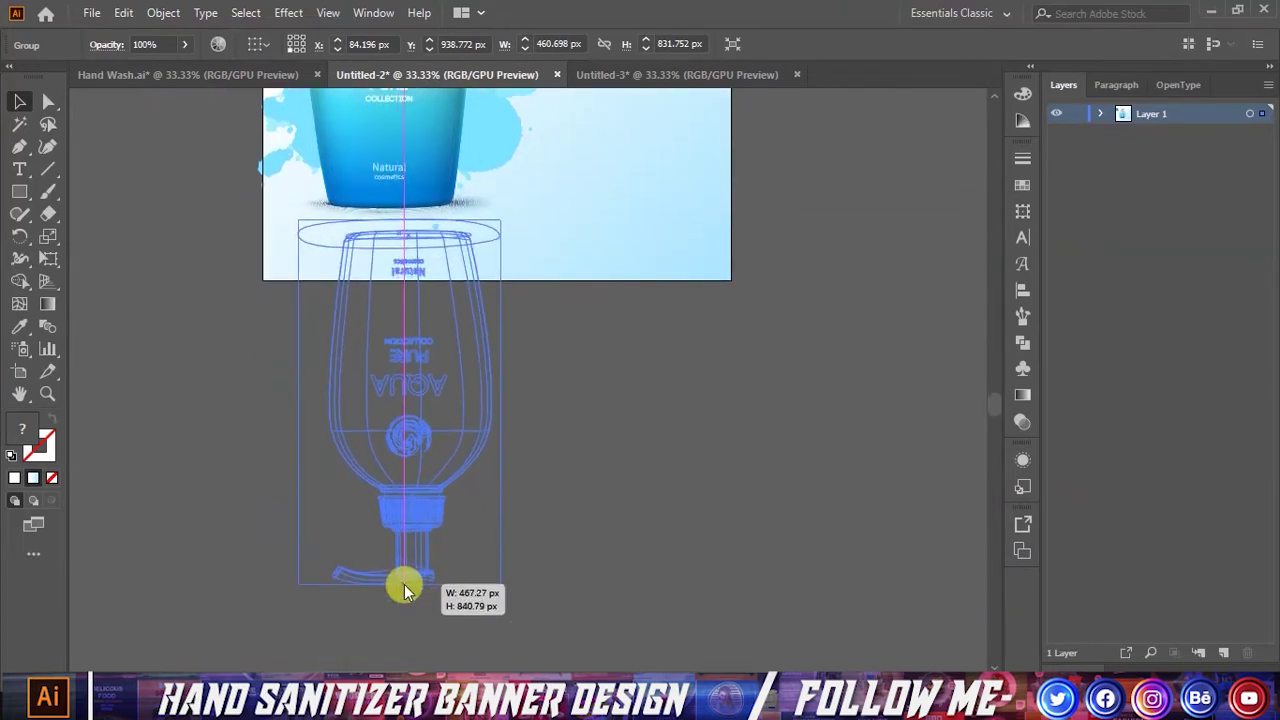
left_click_drag(404, 598, 404, 601)
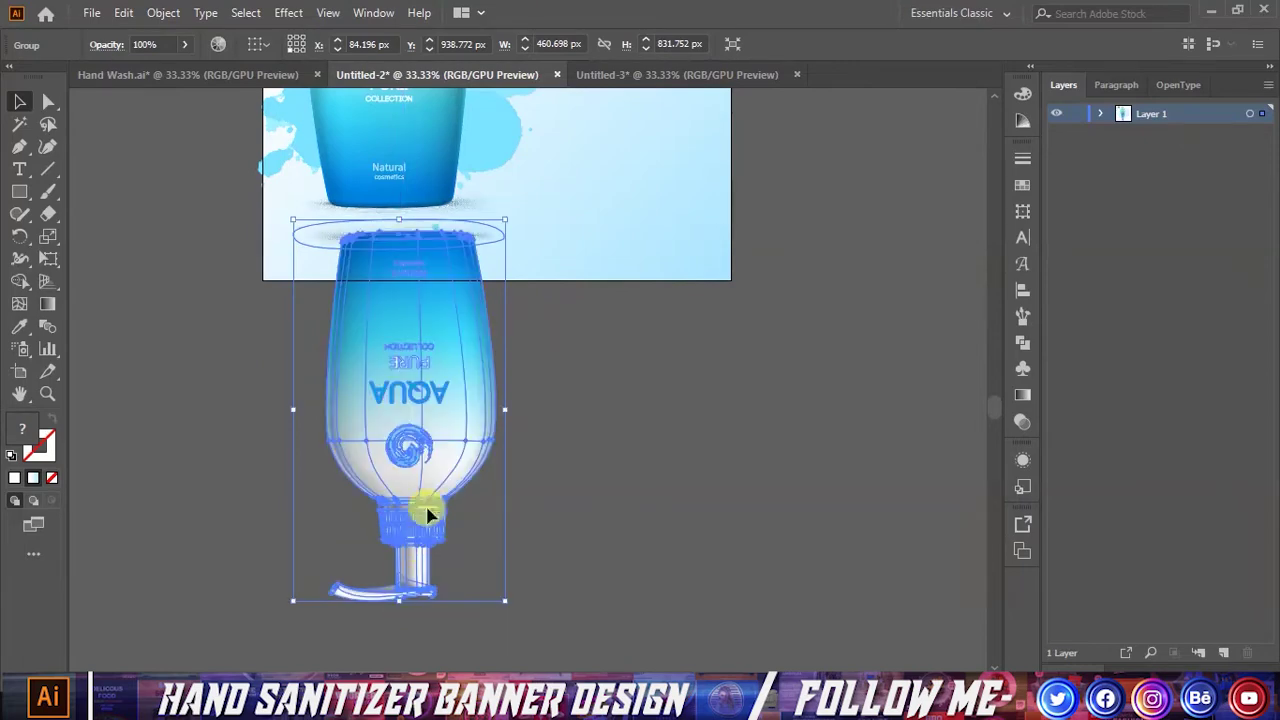
left_click_drag(414, 421, 406, 410)
scroll(422, 397, "up", 1)
scroll(422, 397, "up", 1)
scroll(400, 408, "up", 1)
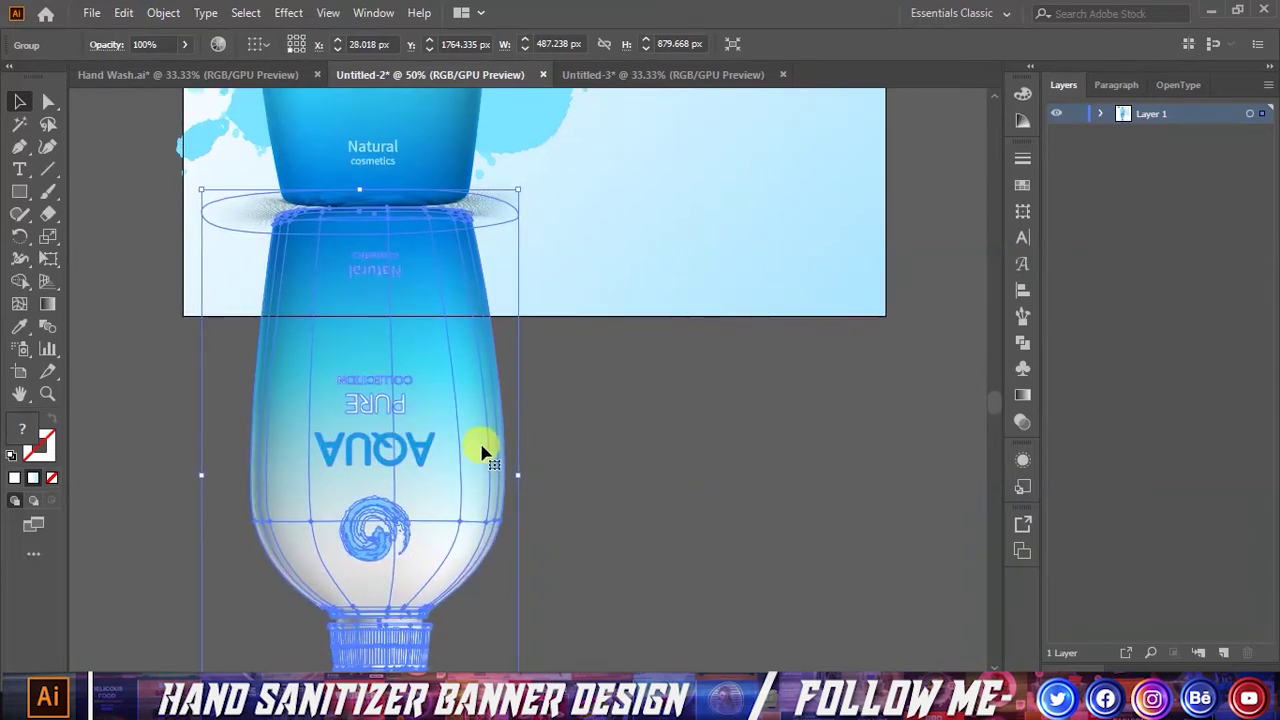
- Nudge the reflection right, down and up with arrow keys to meet the bottle's base
key("Right")
key("Right")
key("Right")
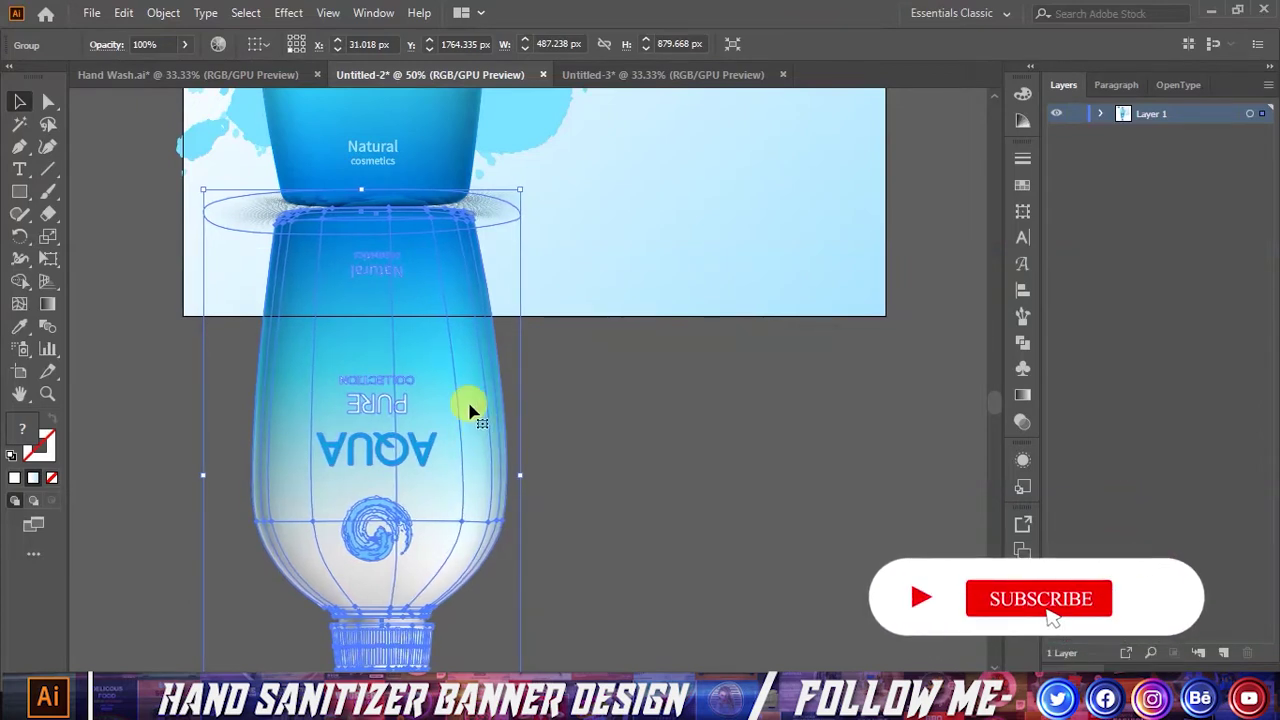
key("Down")
key("Down")
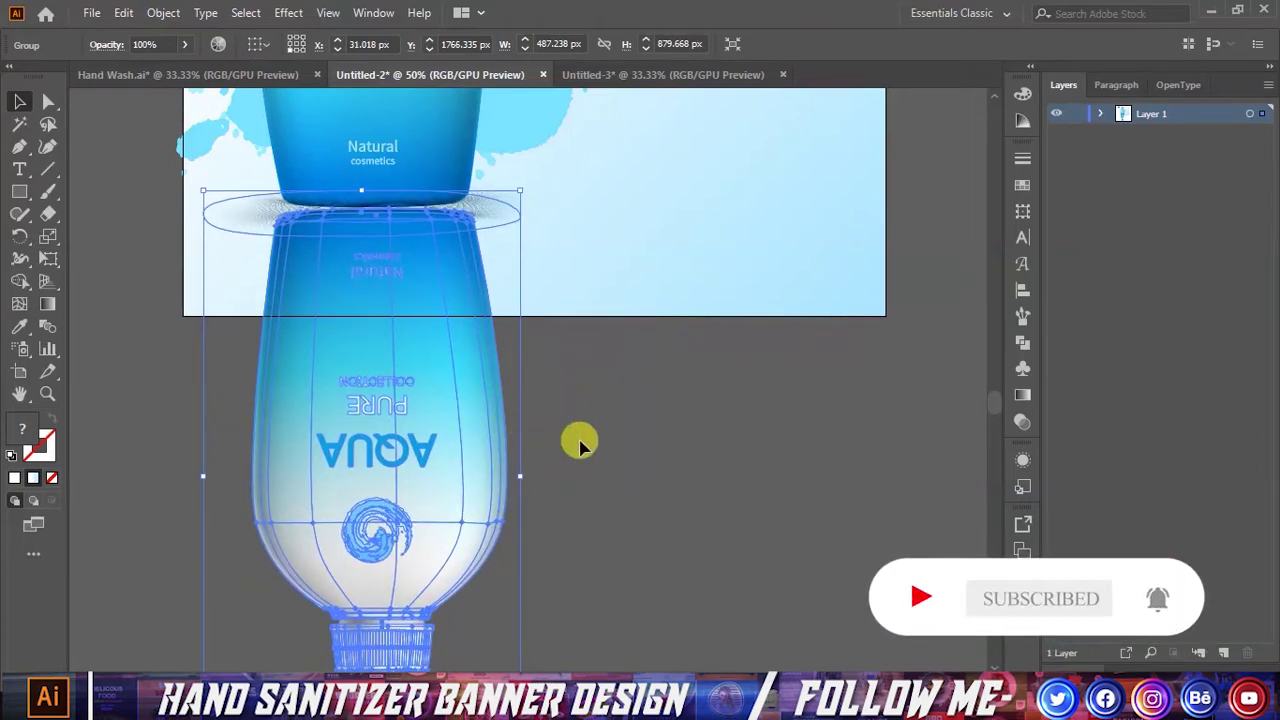
left_click(580, 445)
left_click(432, 447)
key("Up")
key("Up")
key("Up")
key("Up")
left_click(585, 455)
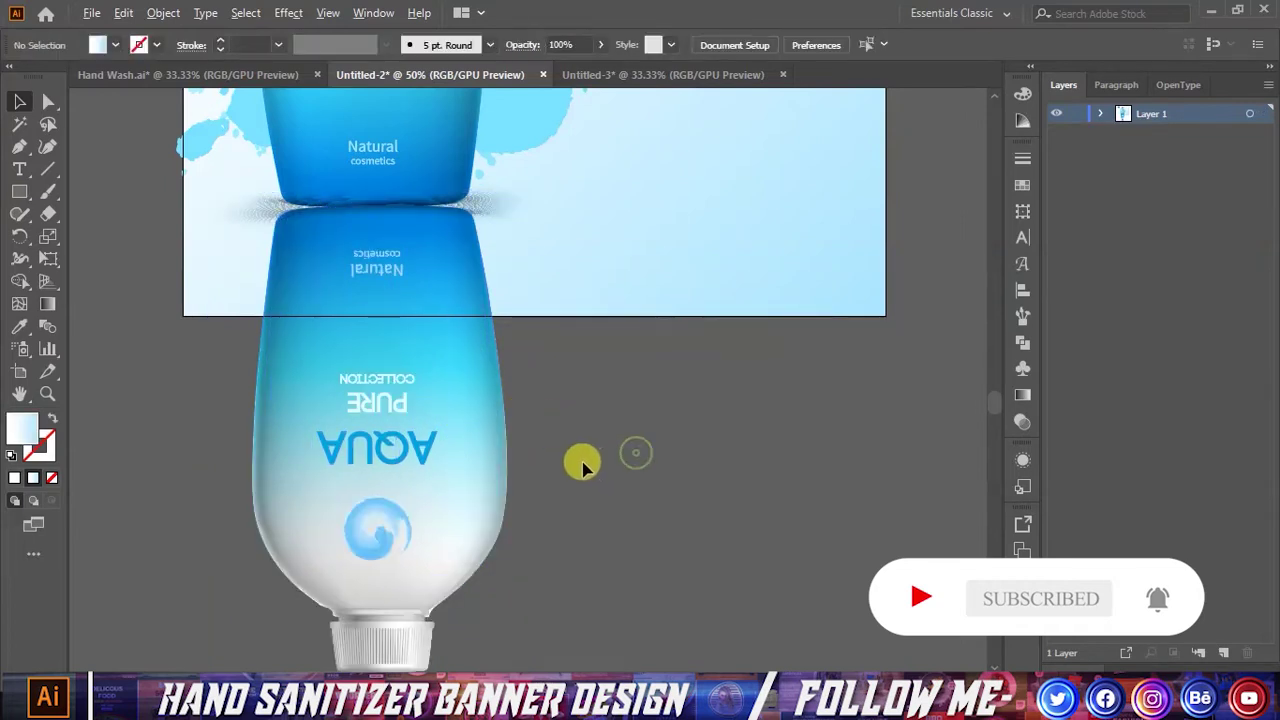
scroll(580, 462, "down", 1)
scroll(634, 432, "up", 1)
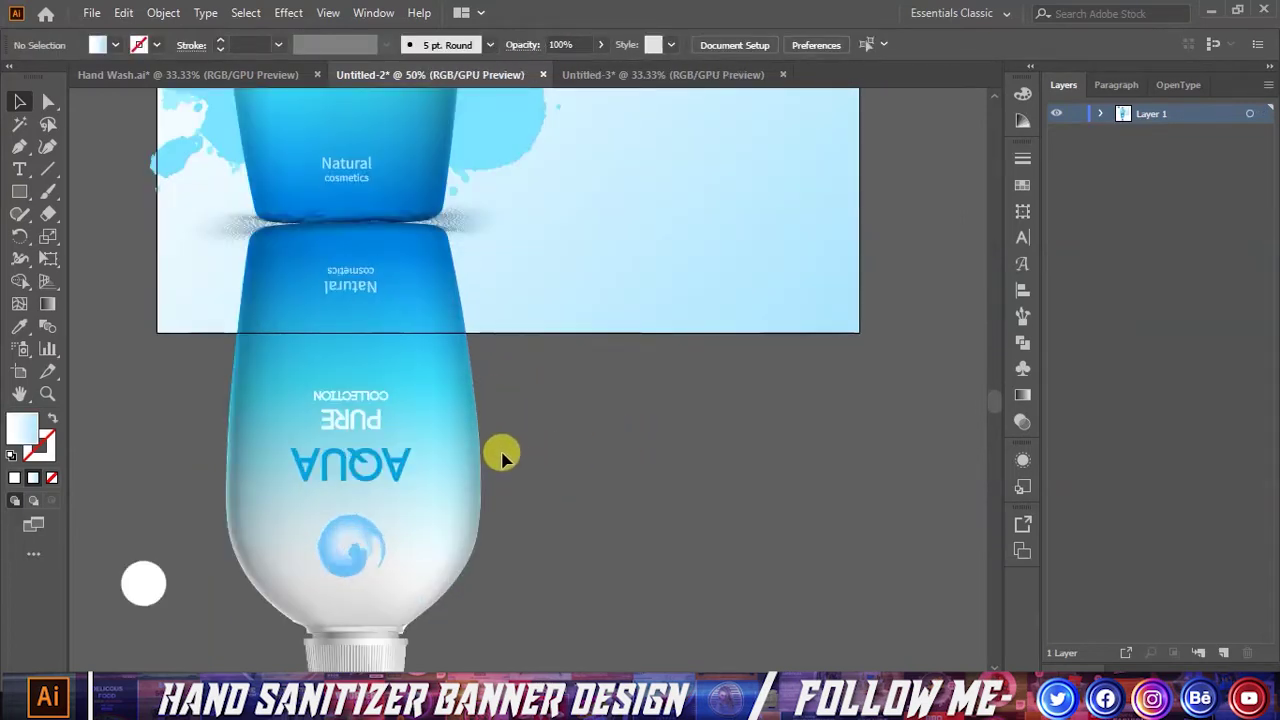
scroll(470, 432, "down", 1)
scroll(470, 432, "up", 1)
scroll(495, 432, "down", 1)
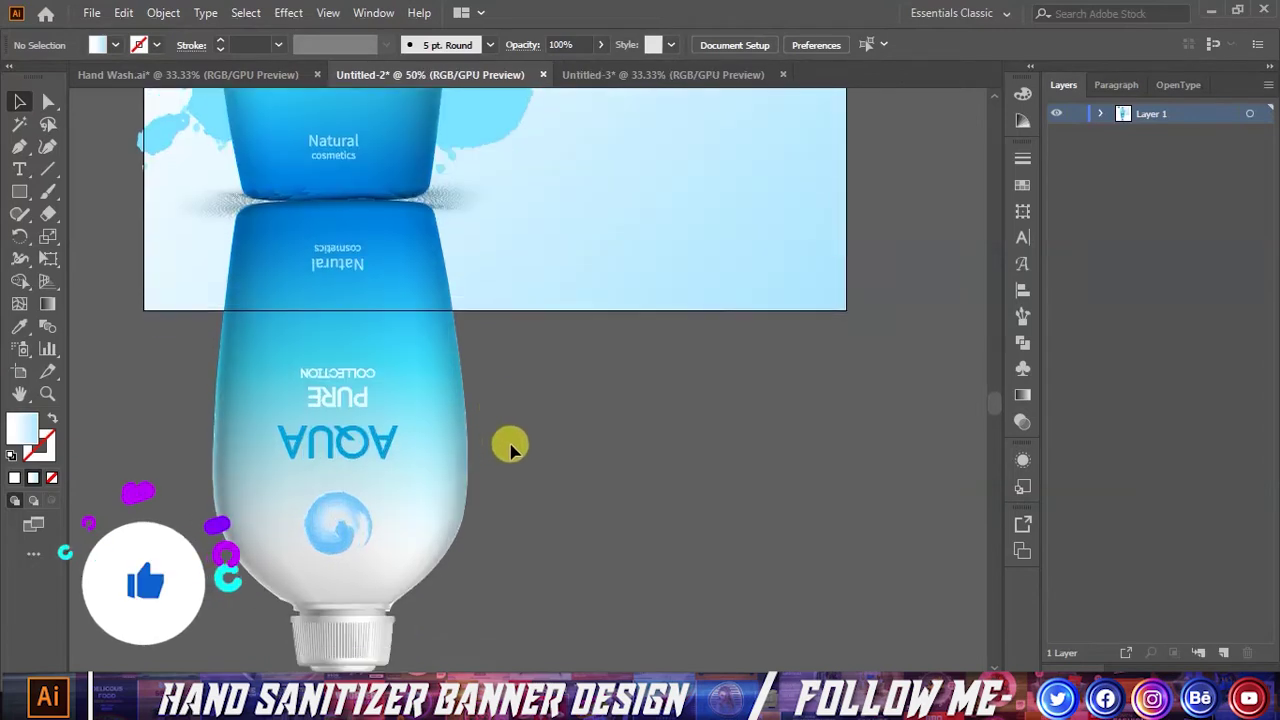
- Check the reflection's alignment beneath the bottle by selecting and deselecting it
left_click(418, 430)
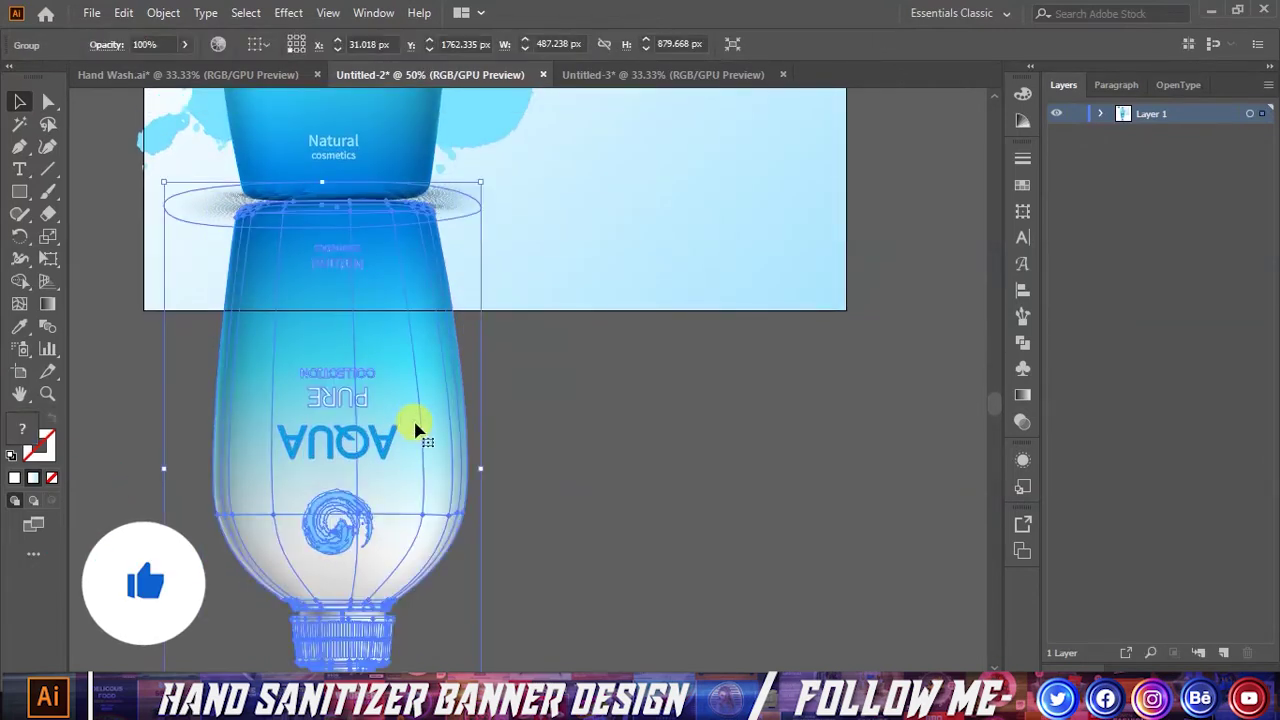
scroll(416, 429, "down", 1)
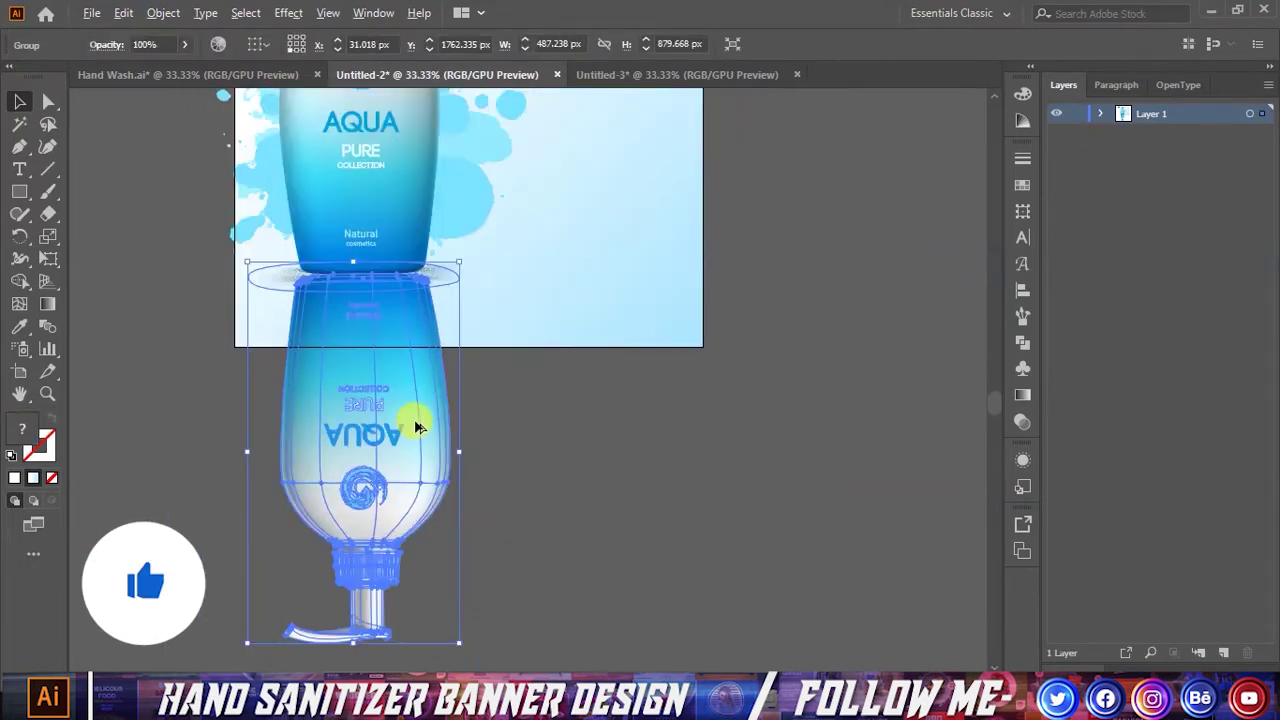
left_click(530, 438)
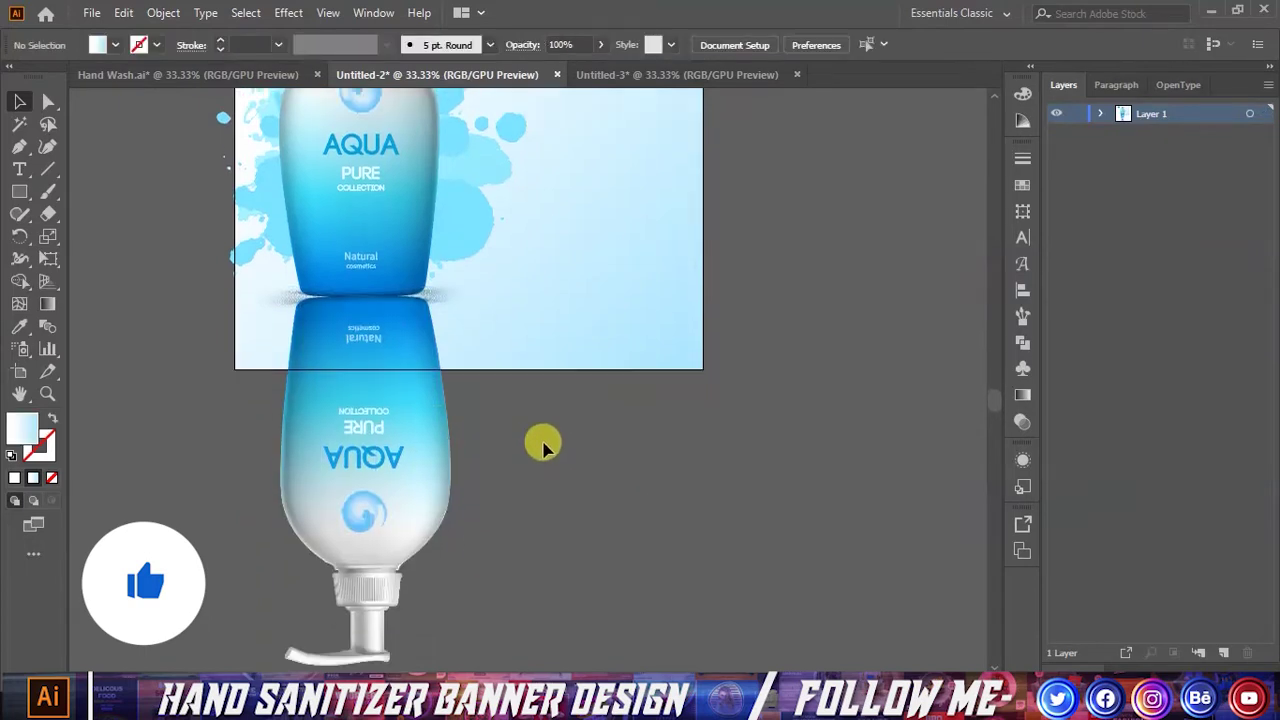
scroll(550, 438, "down", 1)
left_click(440, 409)
left_click(646, 466)
scroll(646, 466, "up", 2)
scroll(534, 386, "down", 2)
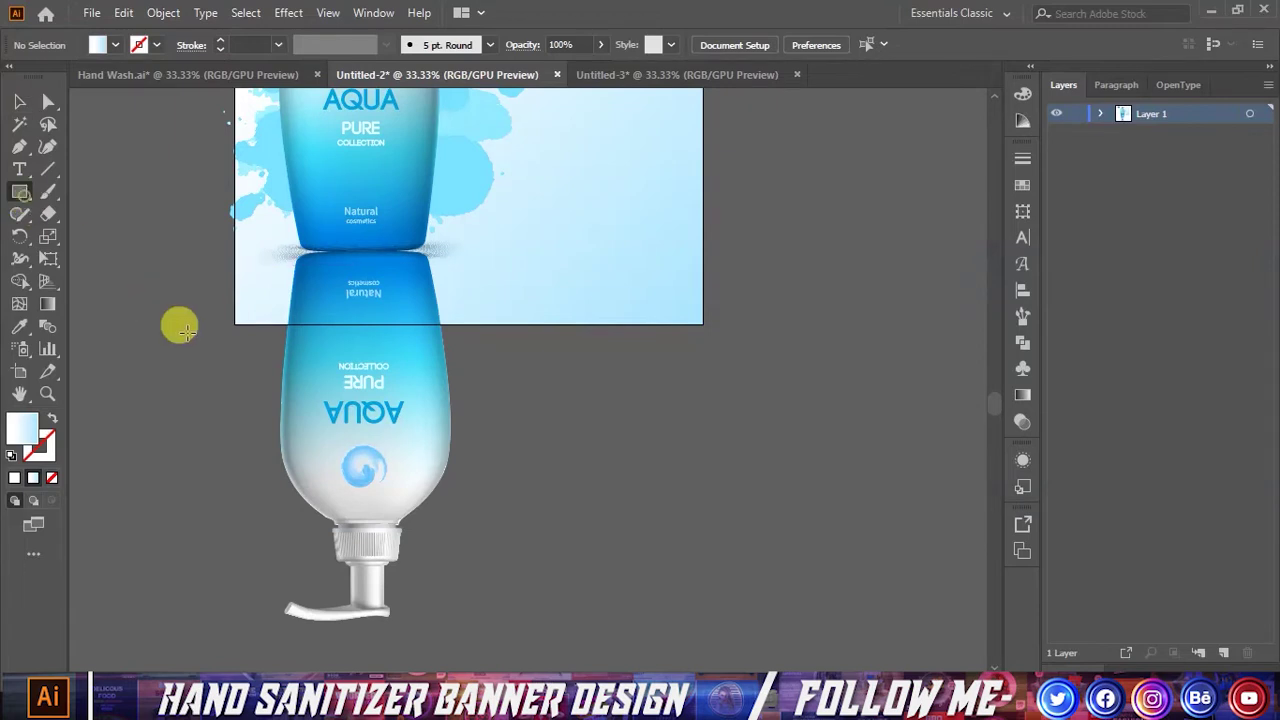
scroll(183, 328, "up", 1)
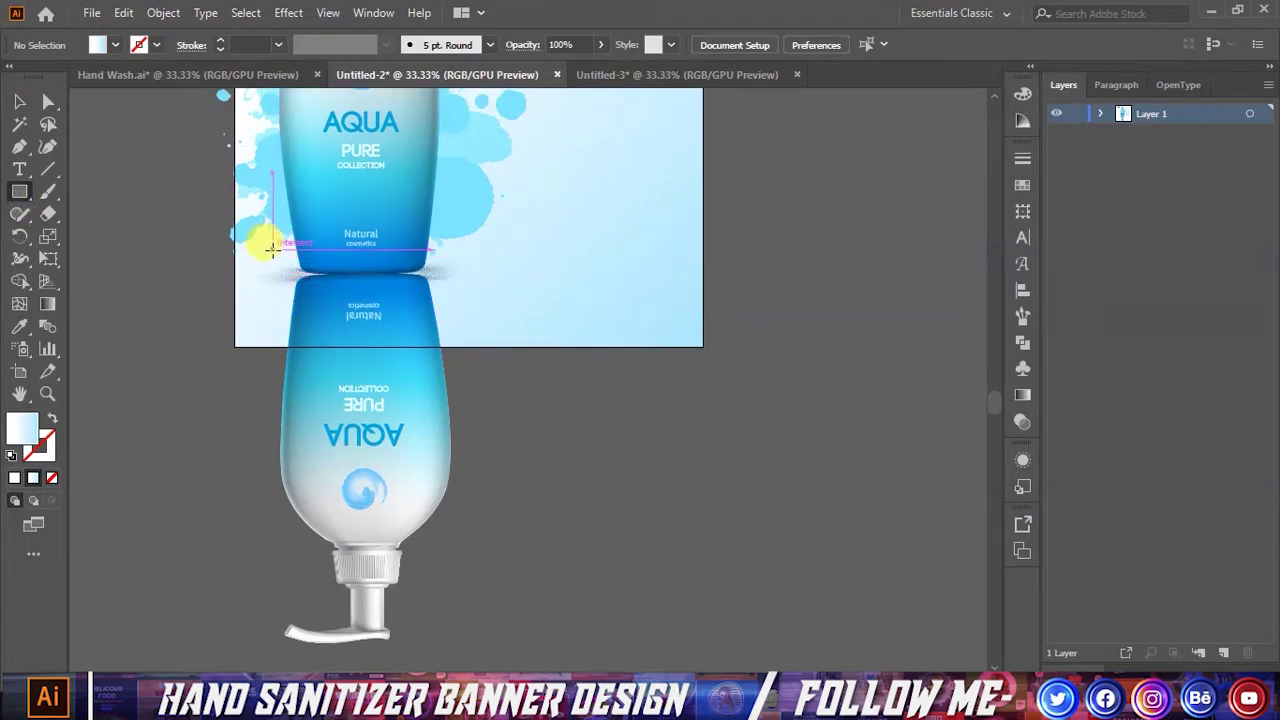
- Draw a rectangle over the reflected bottle and fill it with the White, Black gradient
left_click_drag(272, 249, 464, 655)
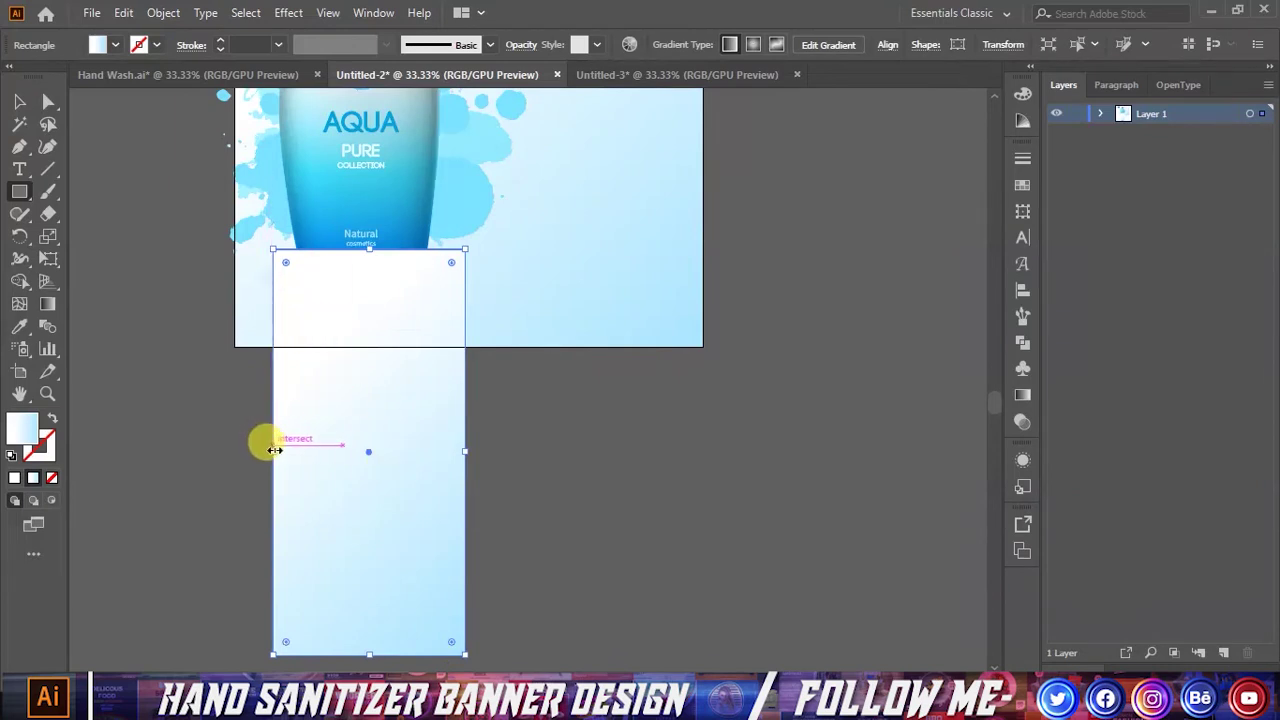
left_click_drag(272, 452, 265, 450)
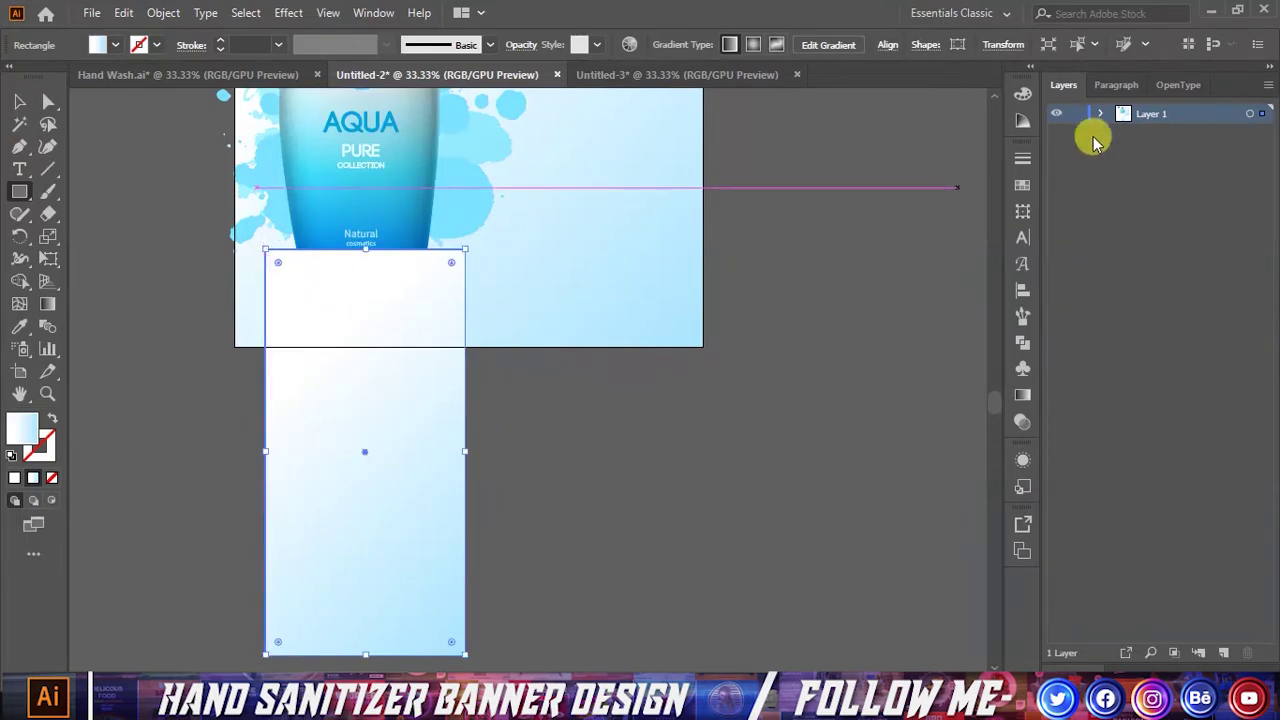
left_click(1022, 395)
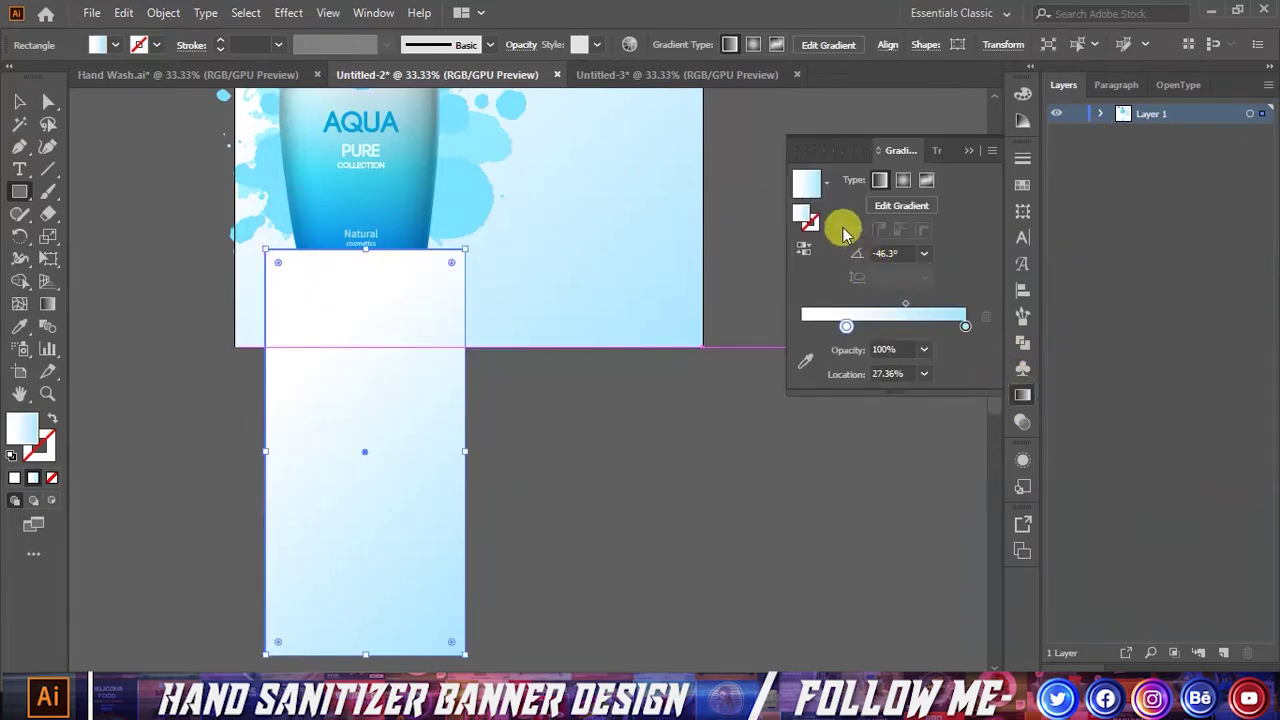
left_click(826, 186)
left_click(762, 213)
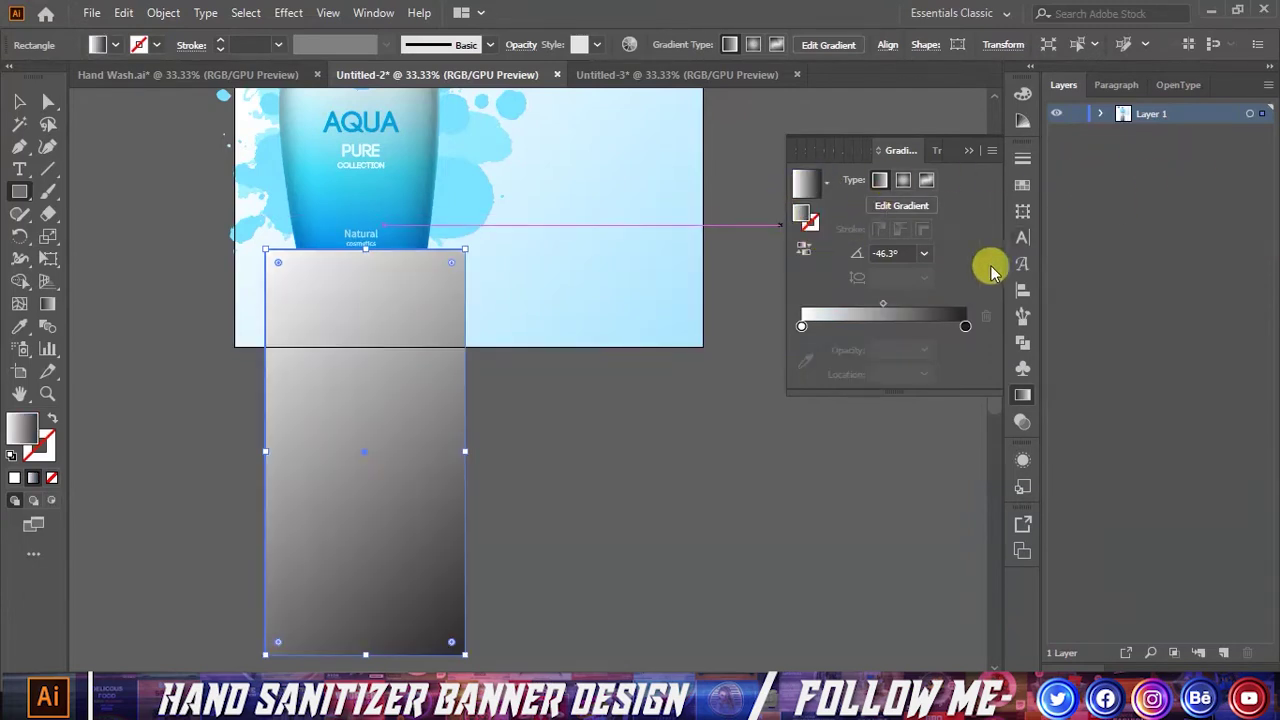
- Set the rectangle's gradient angle to 90° and reverse its direction
left_click(925, 256)
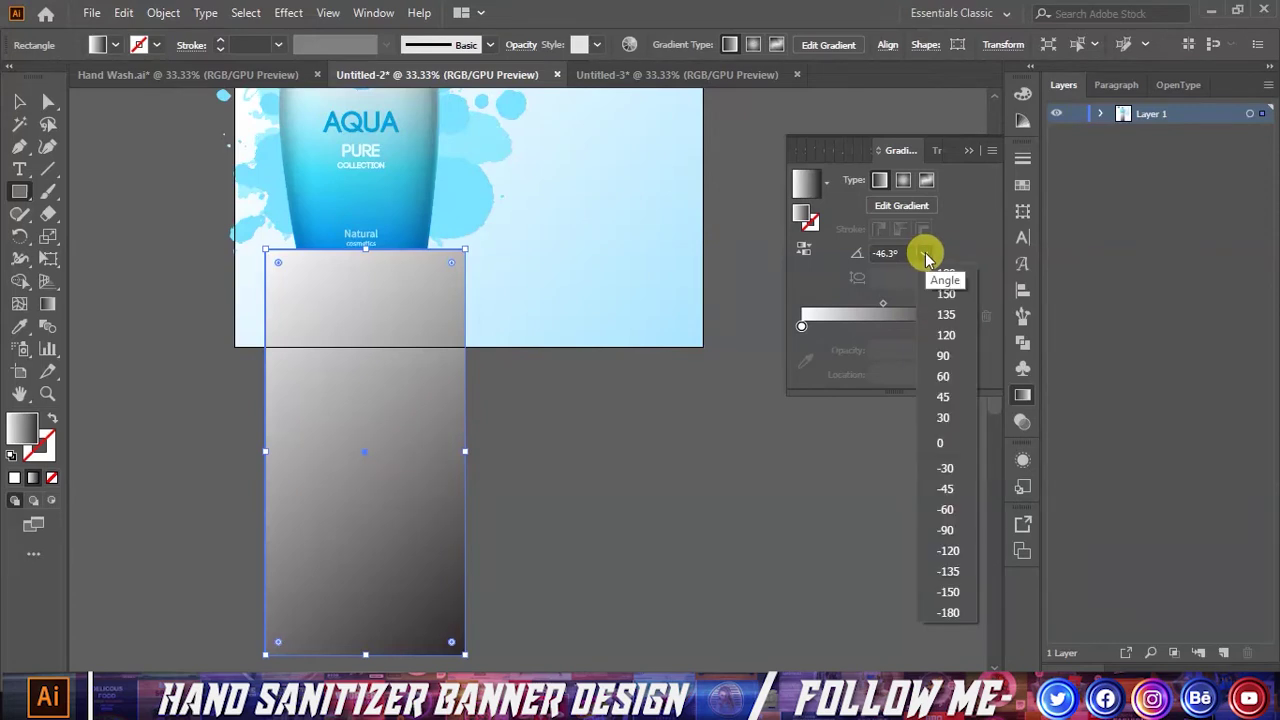
left_click(938, 440)
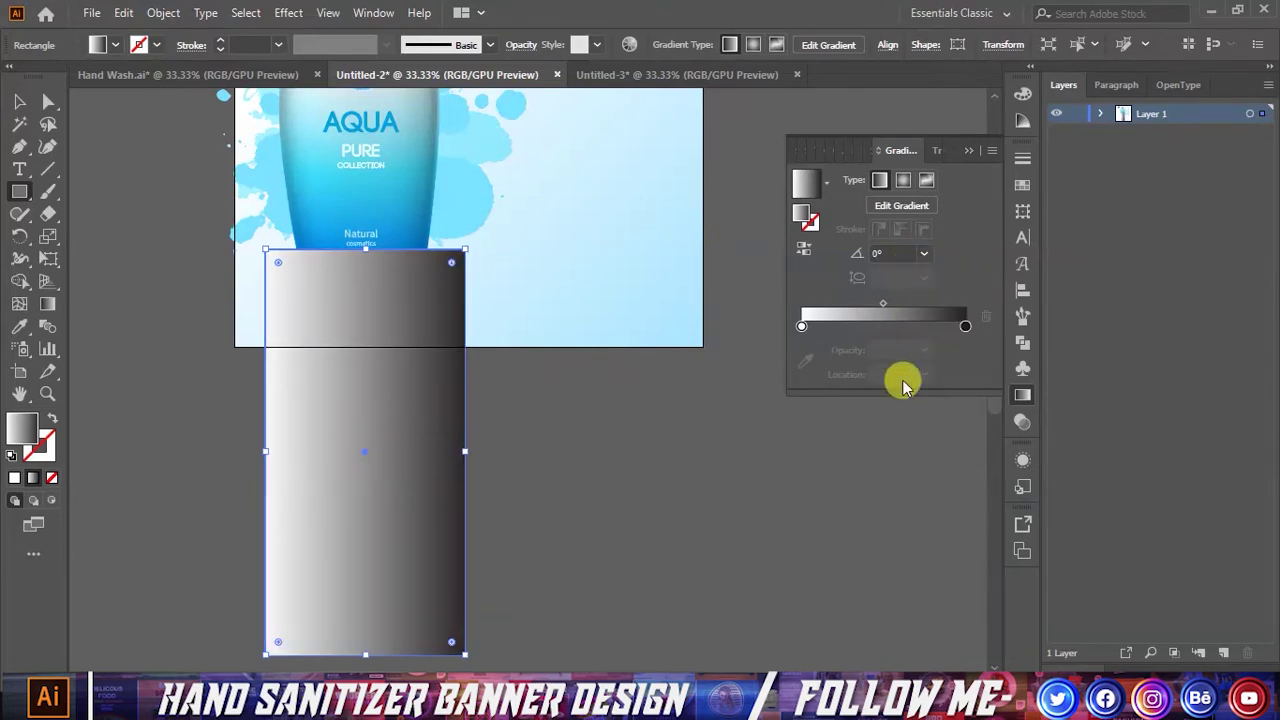
left_click(925, 256)
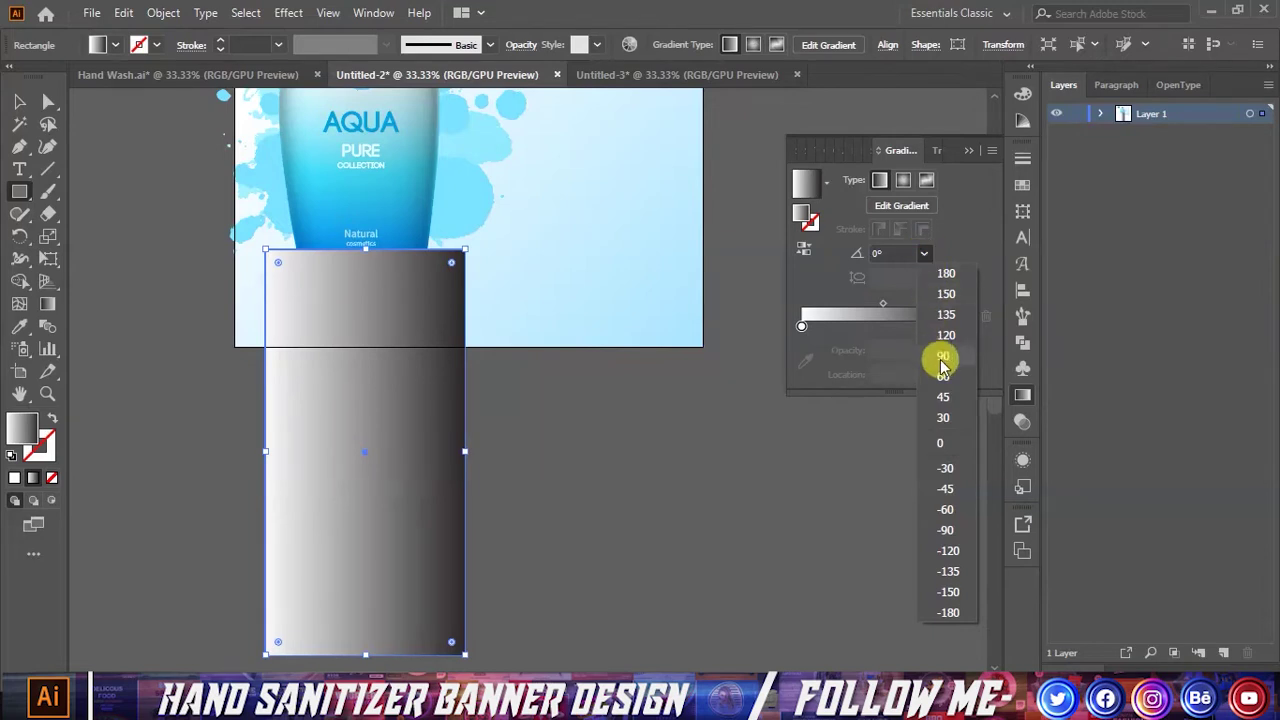
left_click(938, 417)
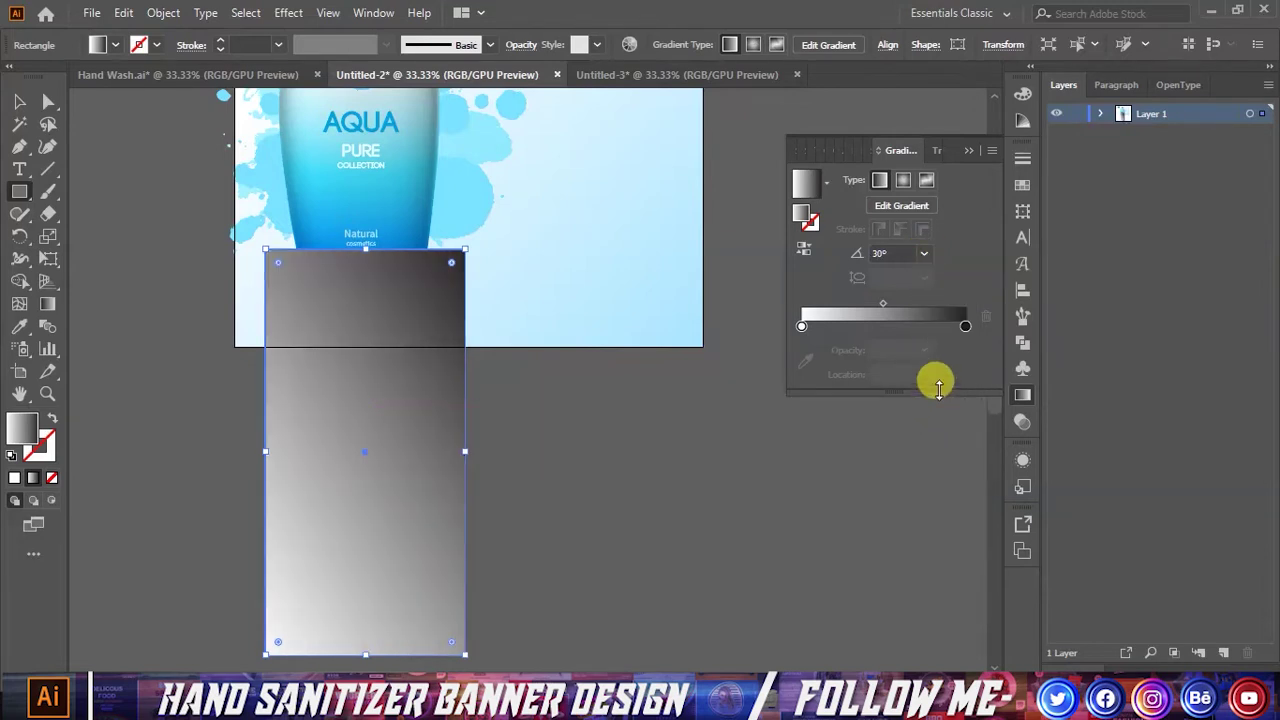
left_click(924, 253)
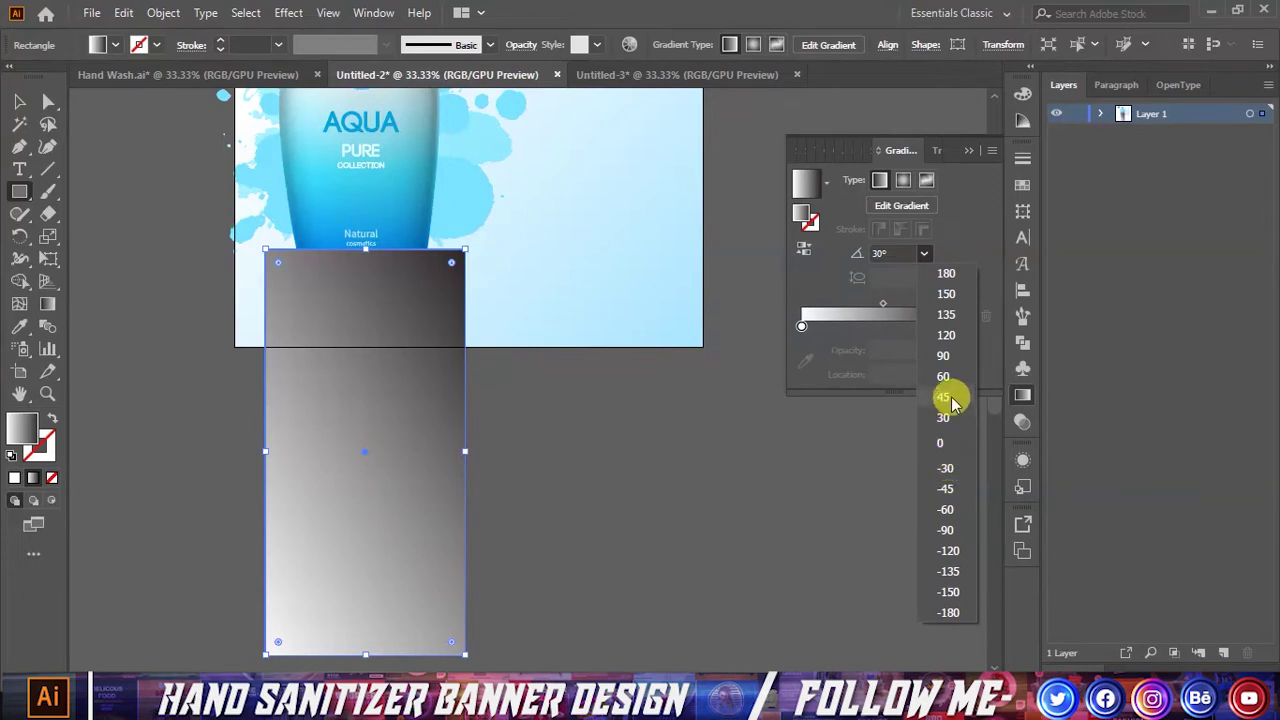
left_click(943, 356)
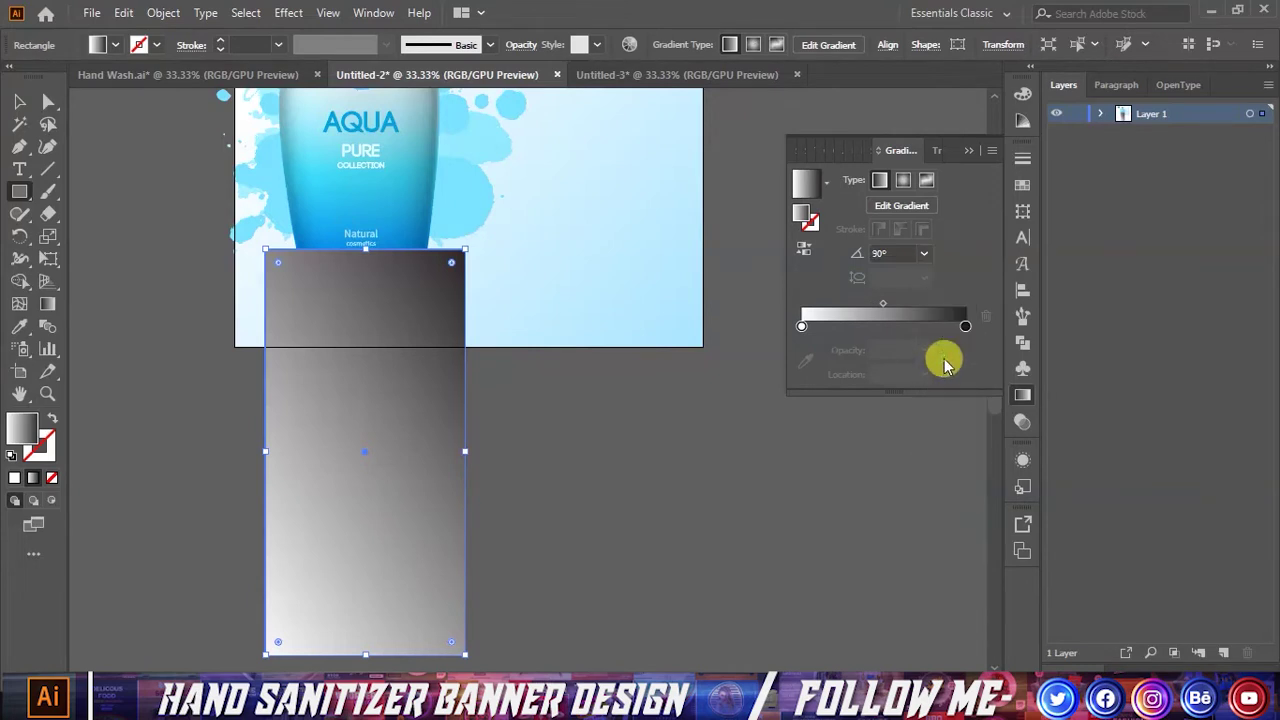
left_click(806, 250)
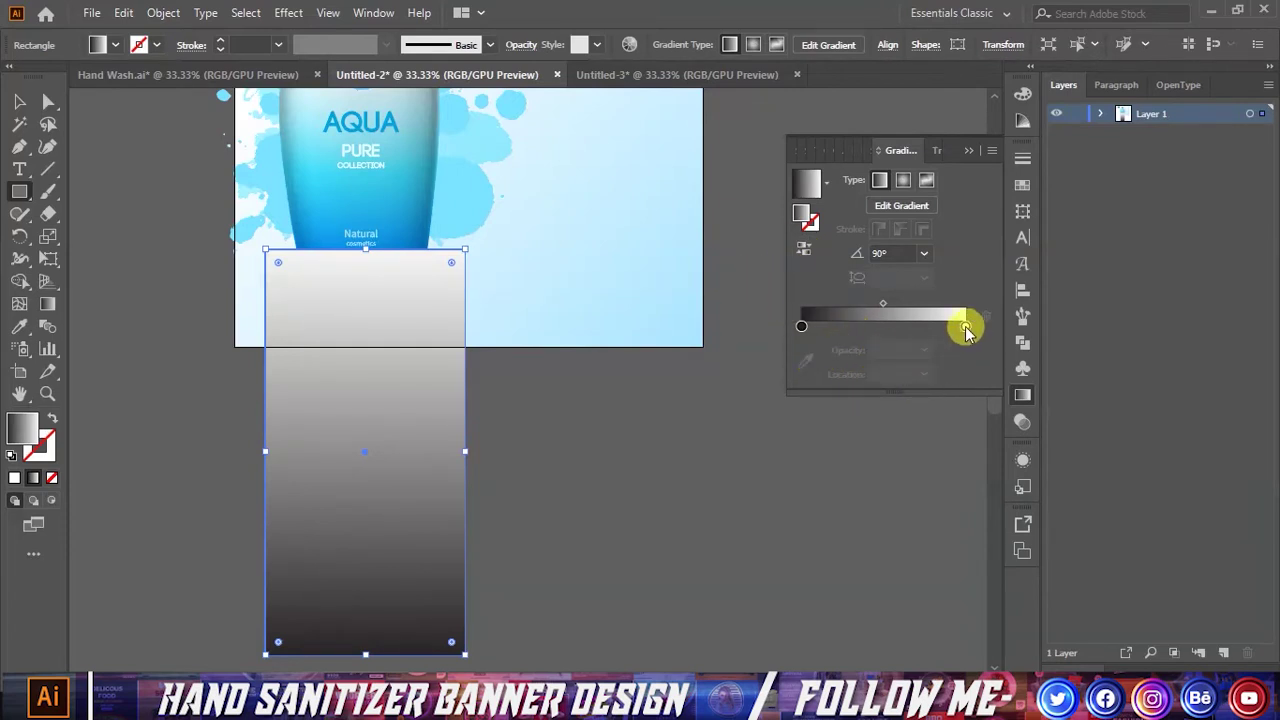
- Select the right gradient stop and reverse the gradient
left_click(965, 328)
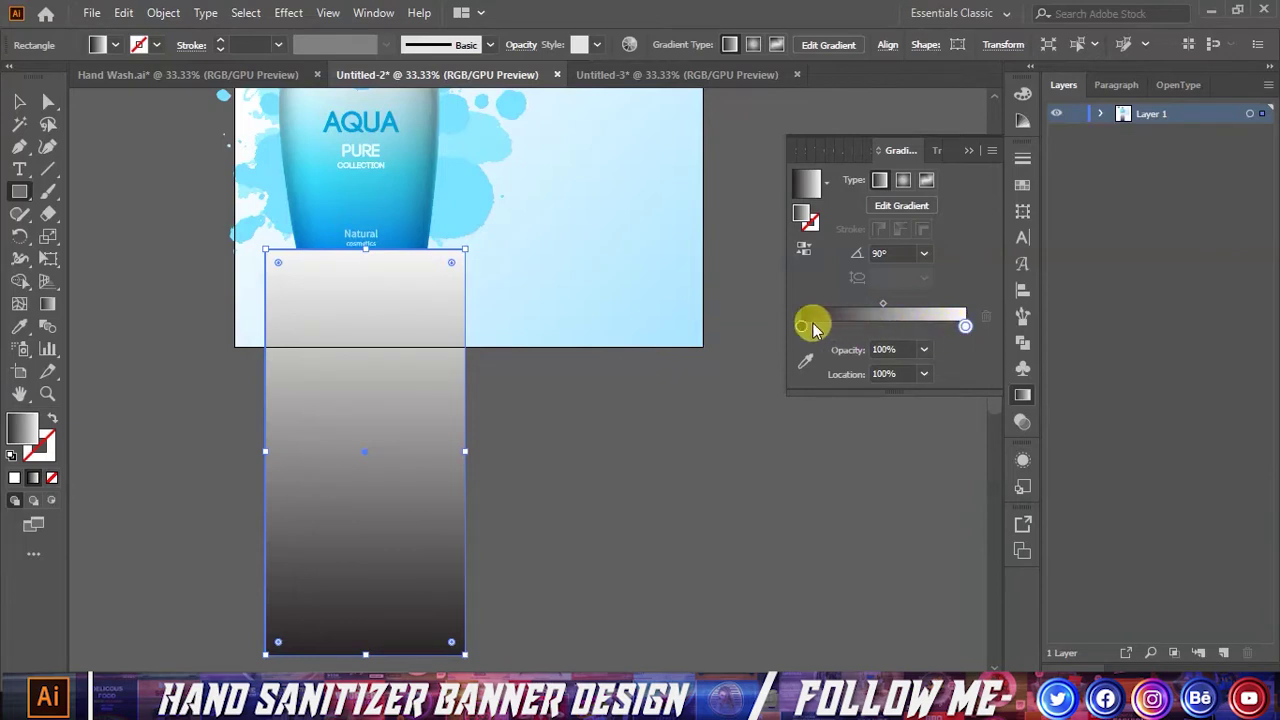
left_click(804, 249)
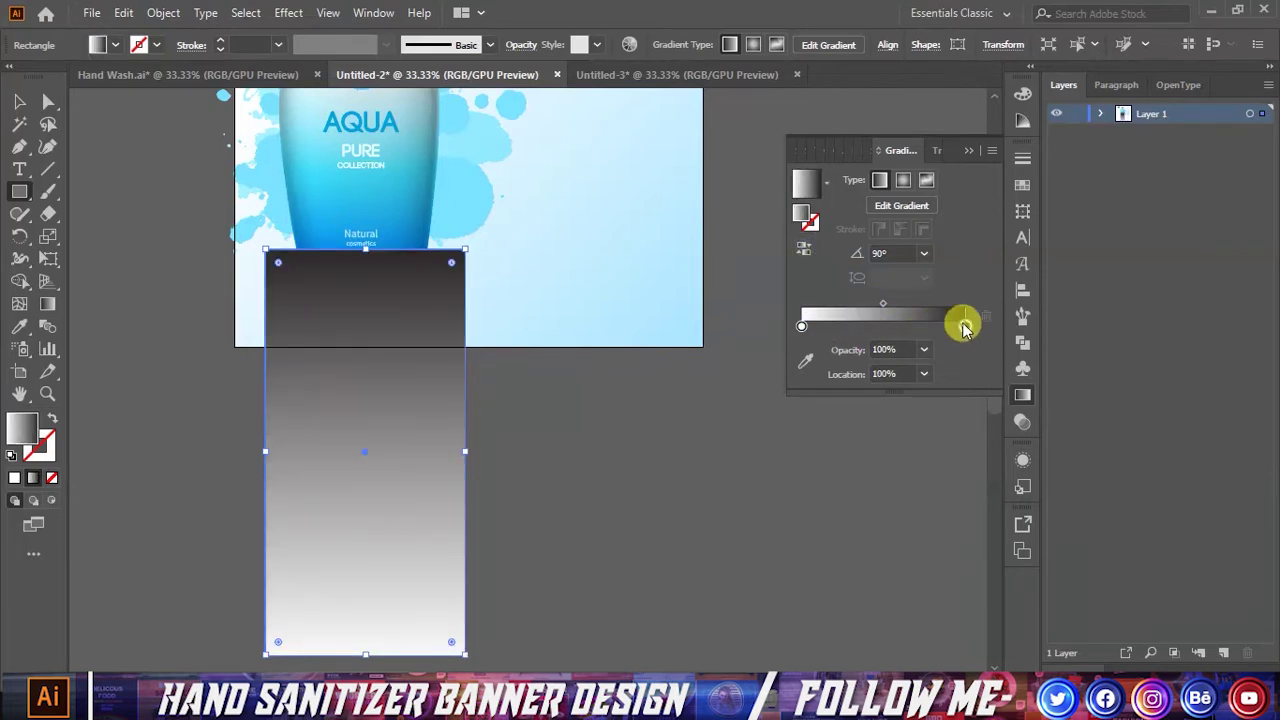
double_click(965, 326)
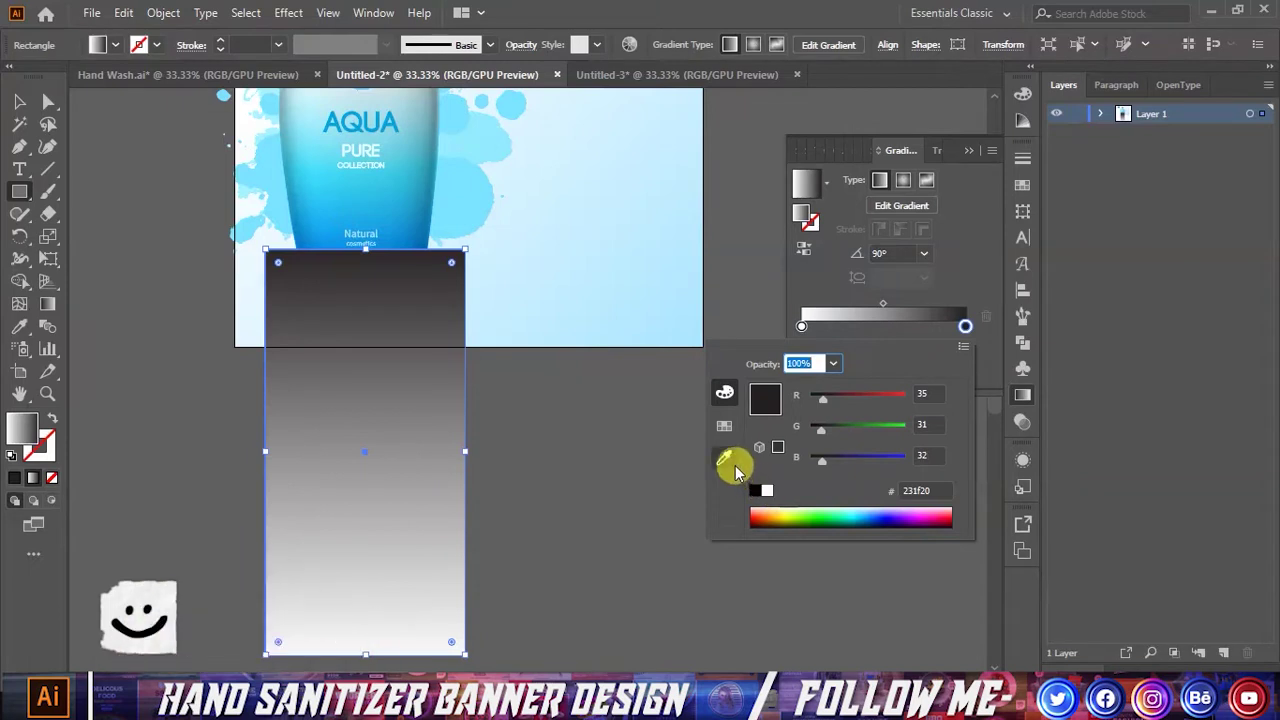
left_click(22, 432)
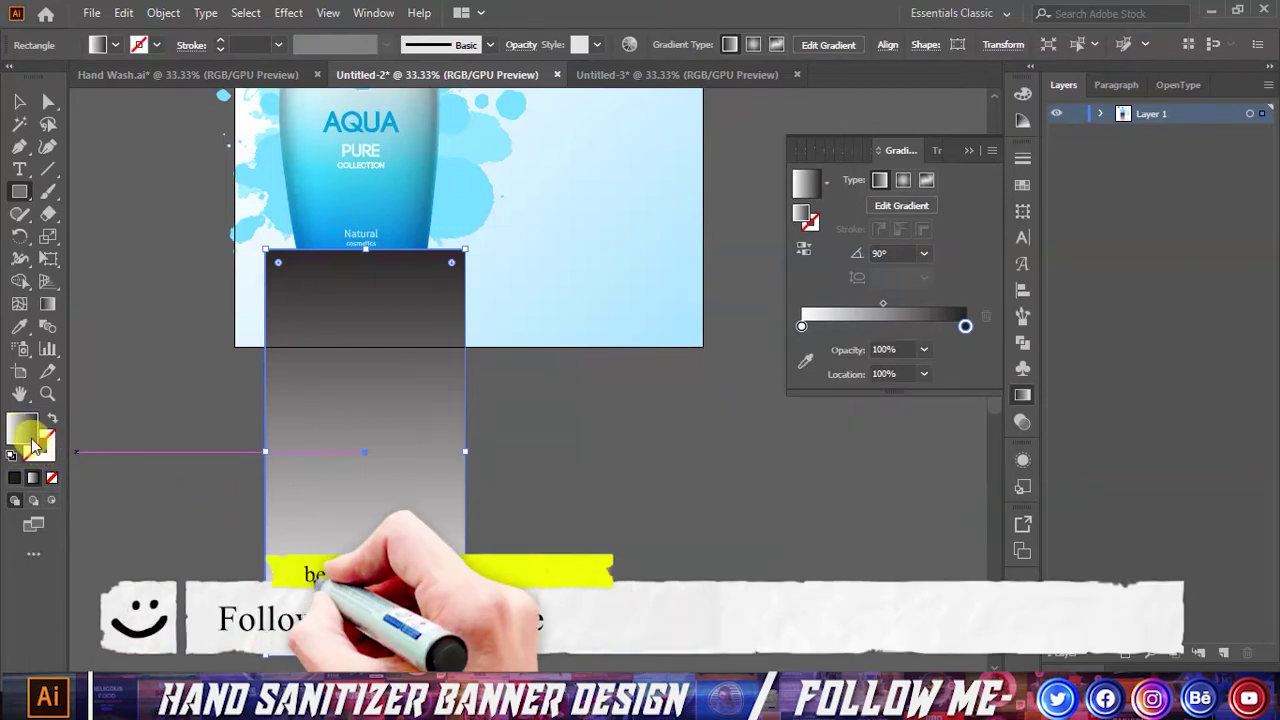
- Make the dark stop pure black 000000 and reverse the gradient to darken downward
double_click(965, 327)
left_click(725, 458)
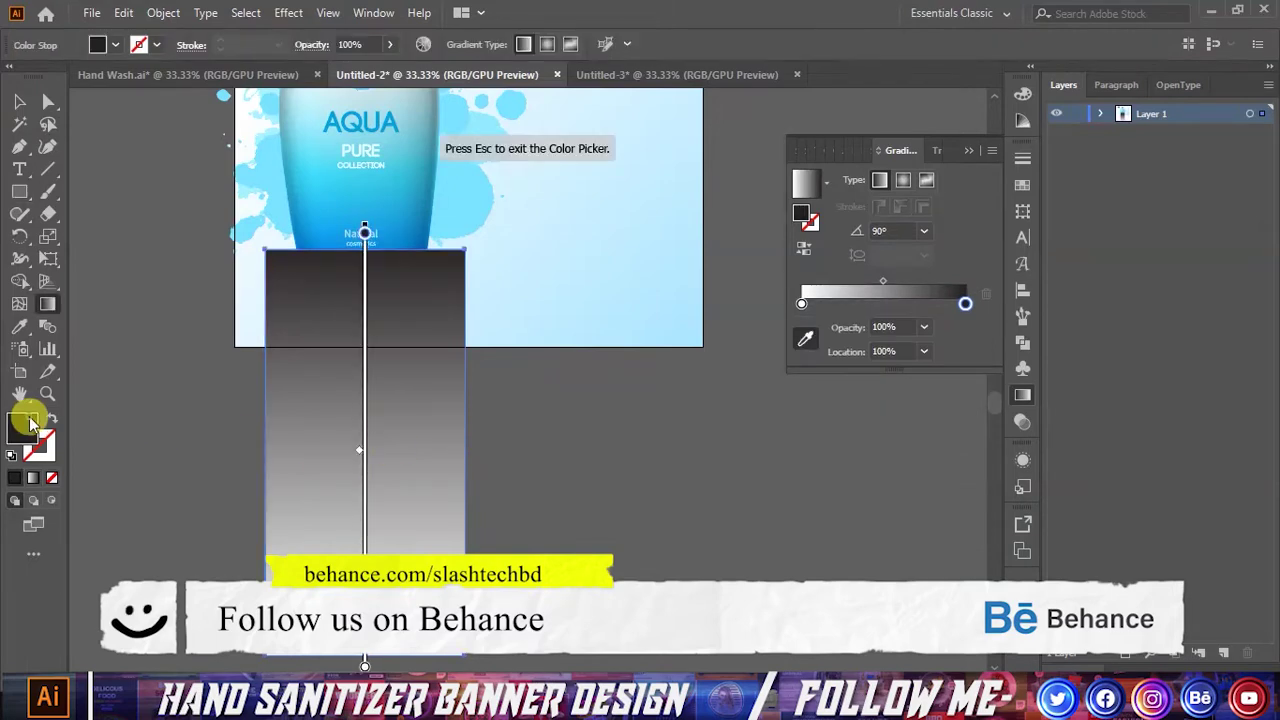
double_click(22, 428)
left_click_drag(785, 444, 758, 486)
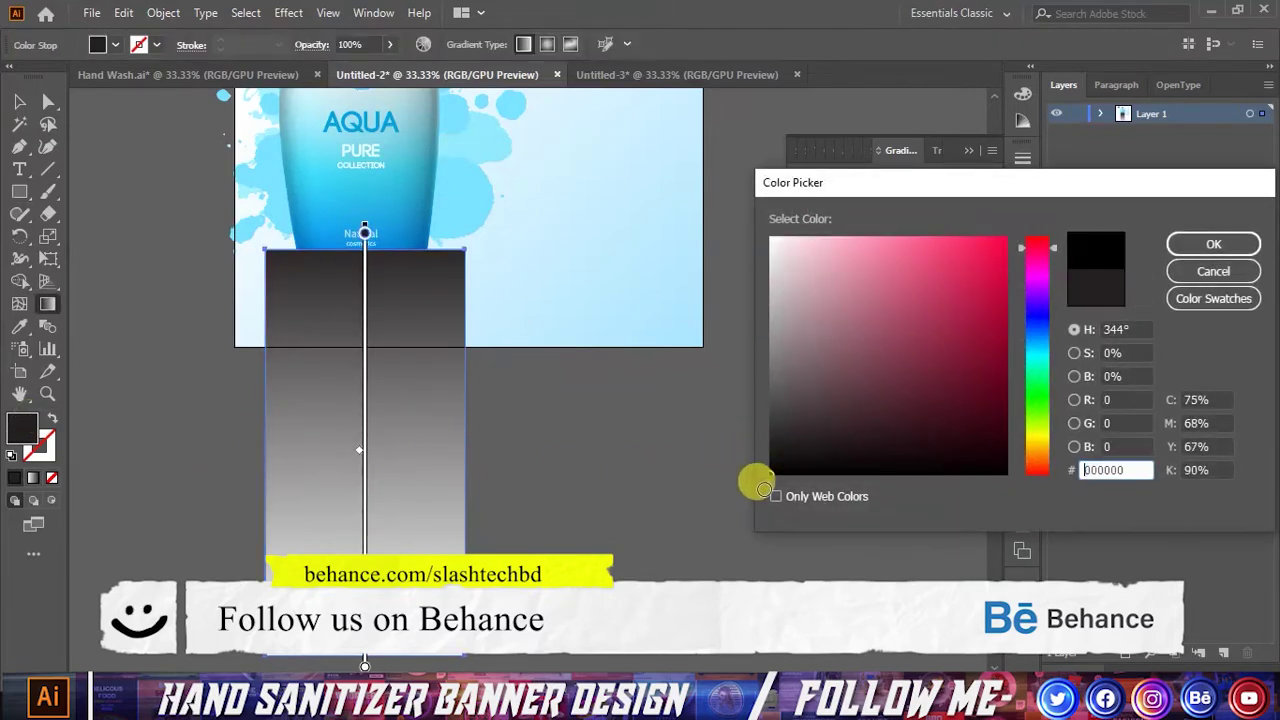
left_click(1205, 248)
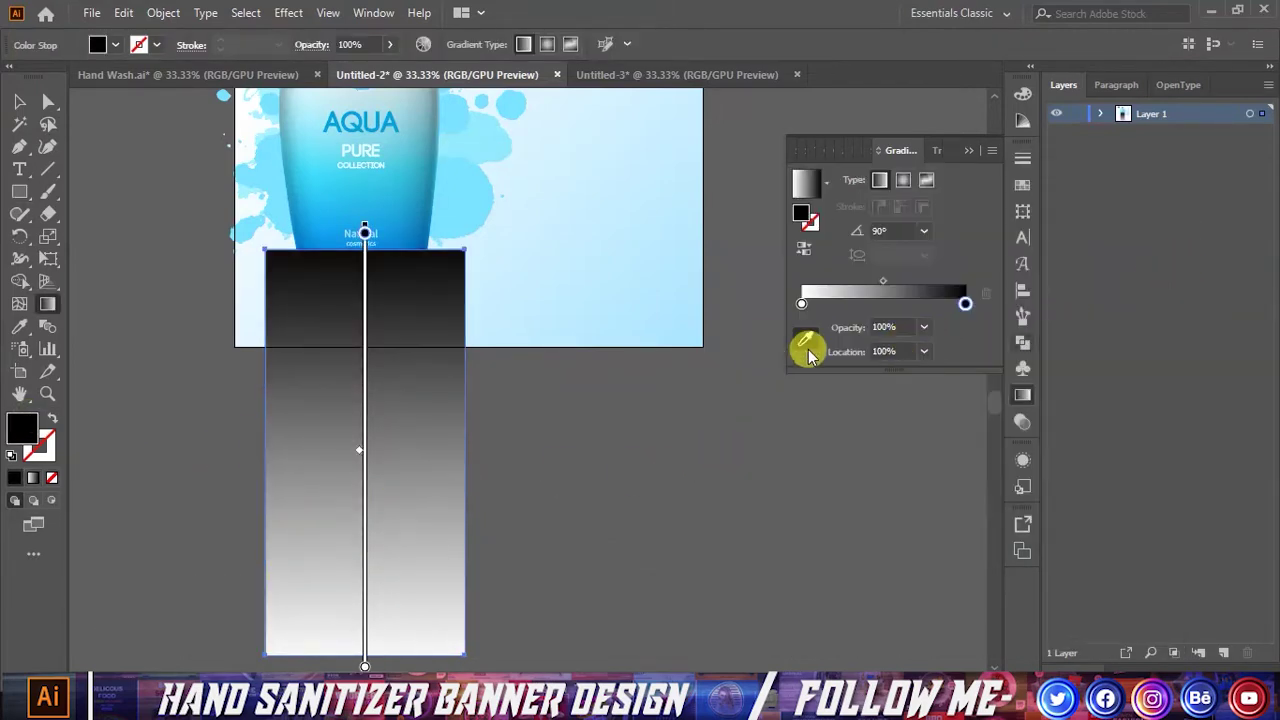
left_click(802, 251)
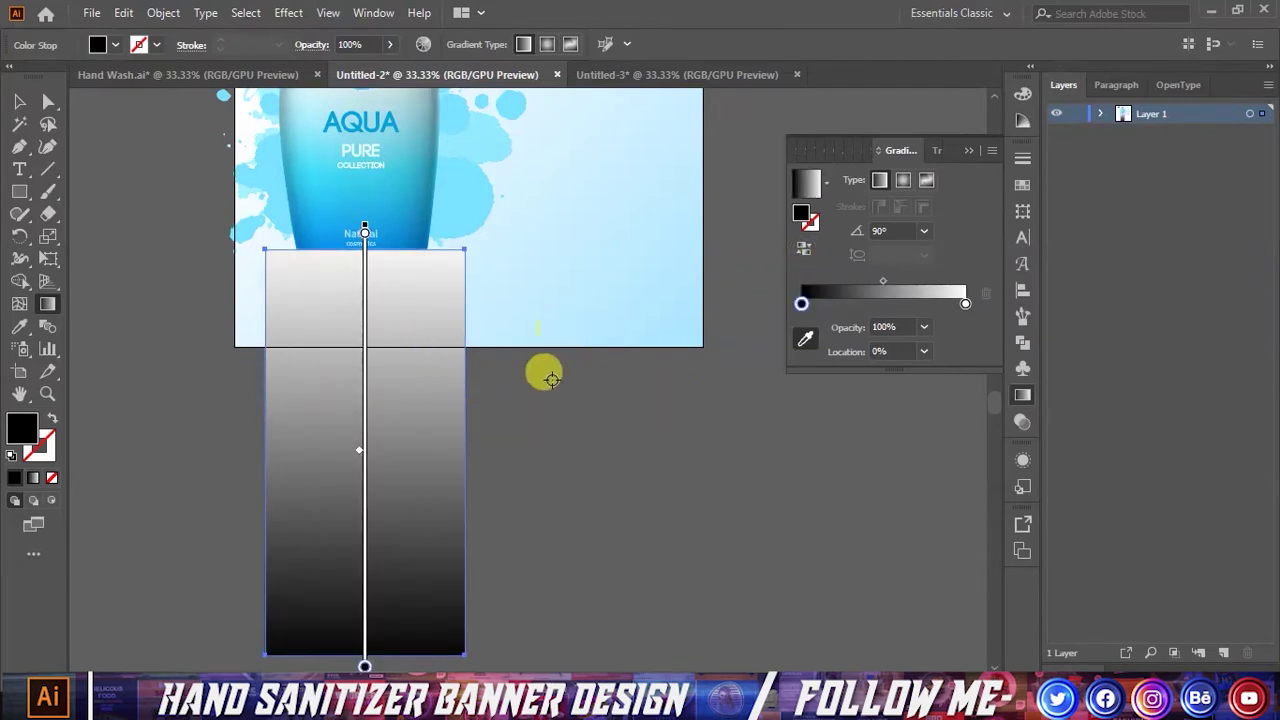
left_click(968, 152)
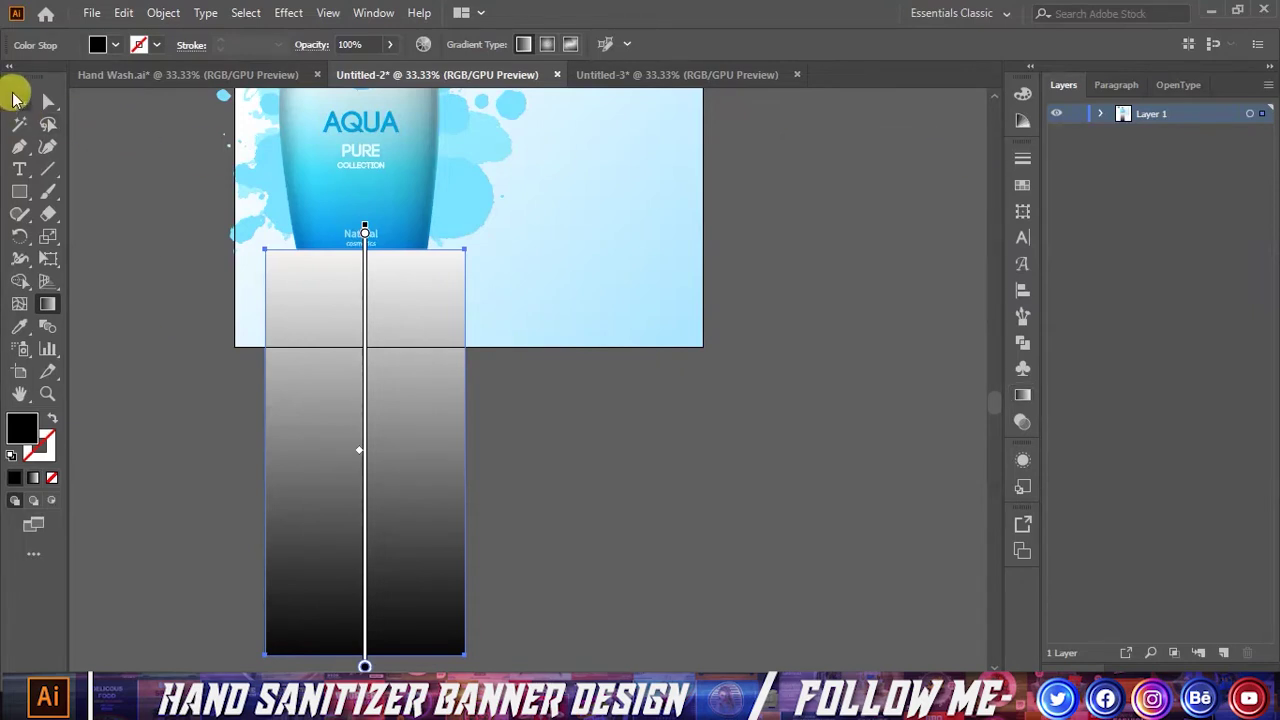
left_click(19, 101)
- Select the rectangle and reflection, make an opacity mask, and open the mask for editing
left_click_drag(220, 431, 606, 486)
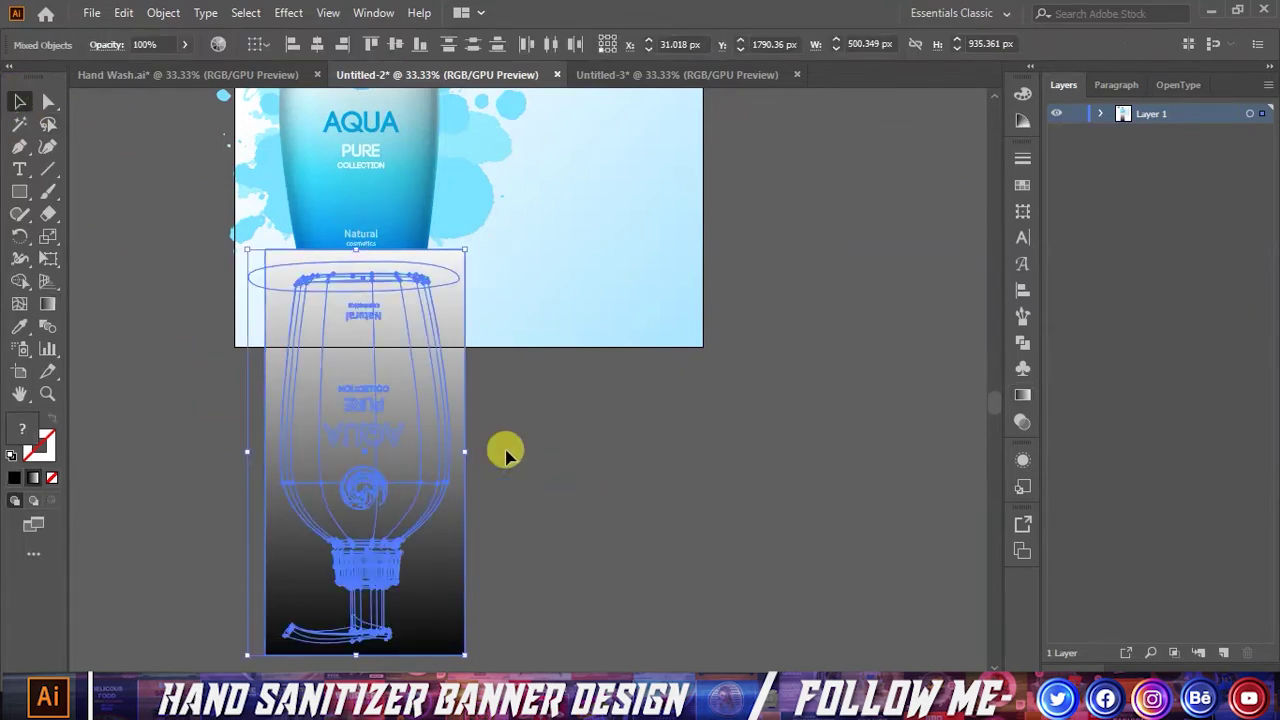
left_click(1024, 419)
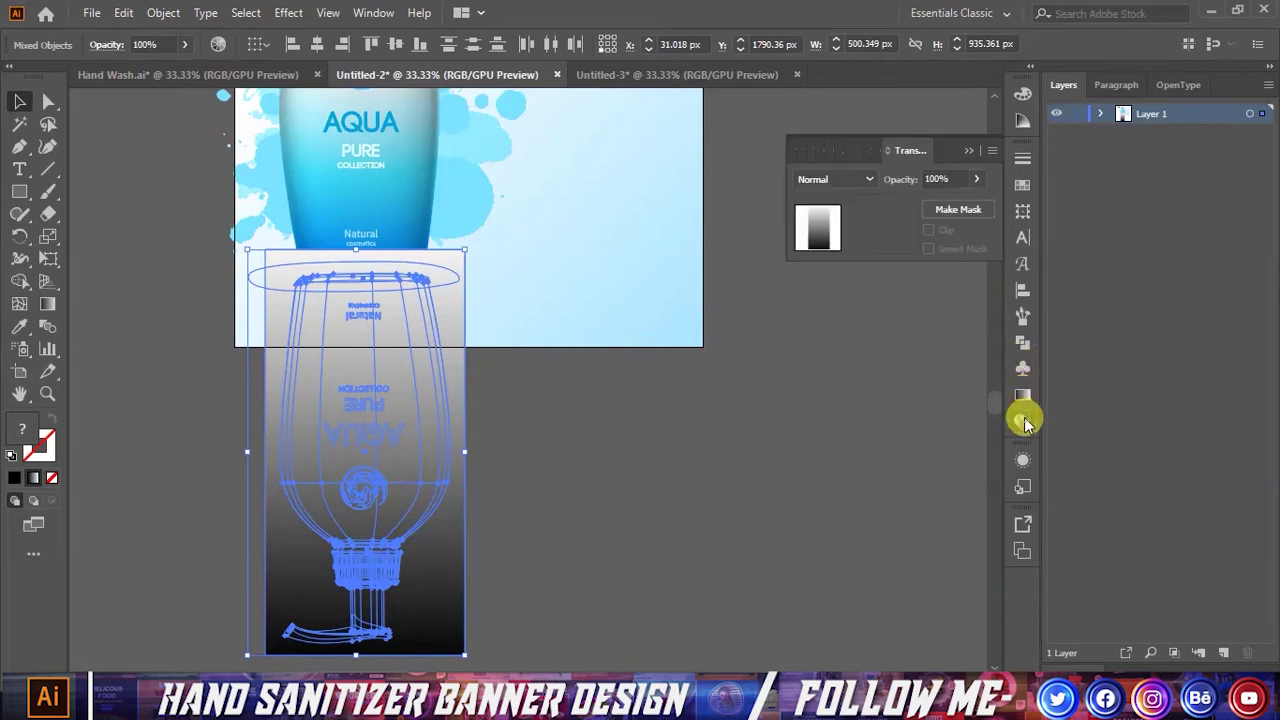
left_click(946, 212)
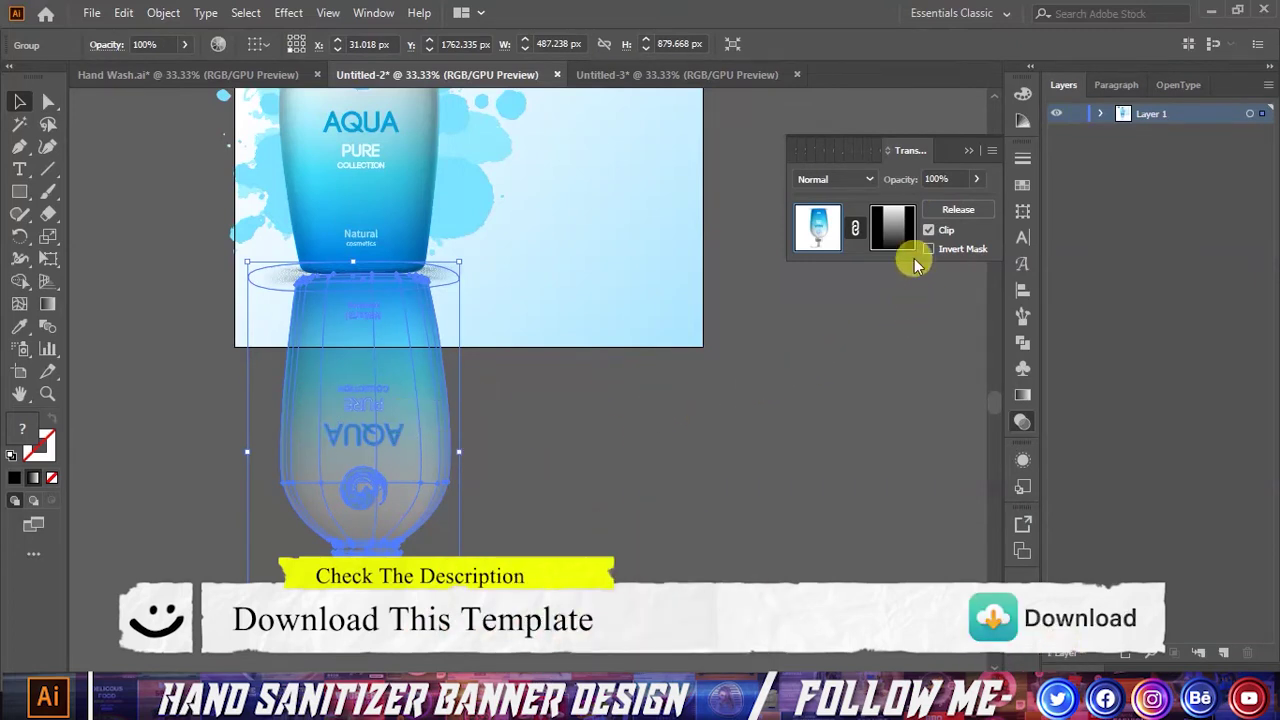
left_click(892, 228)
left_click(47, 312)
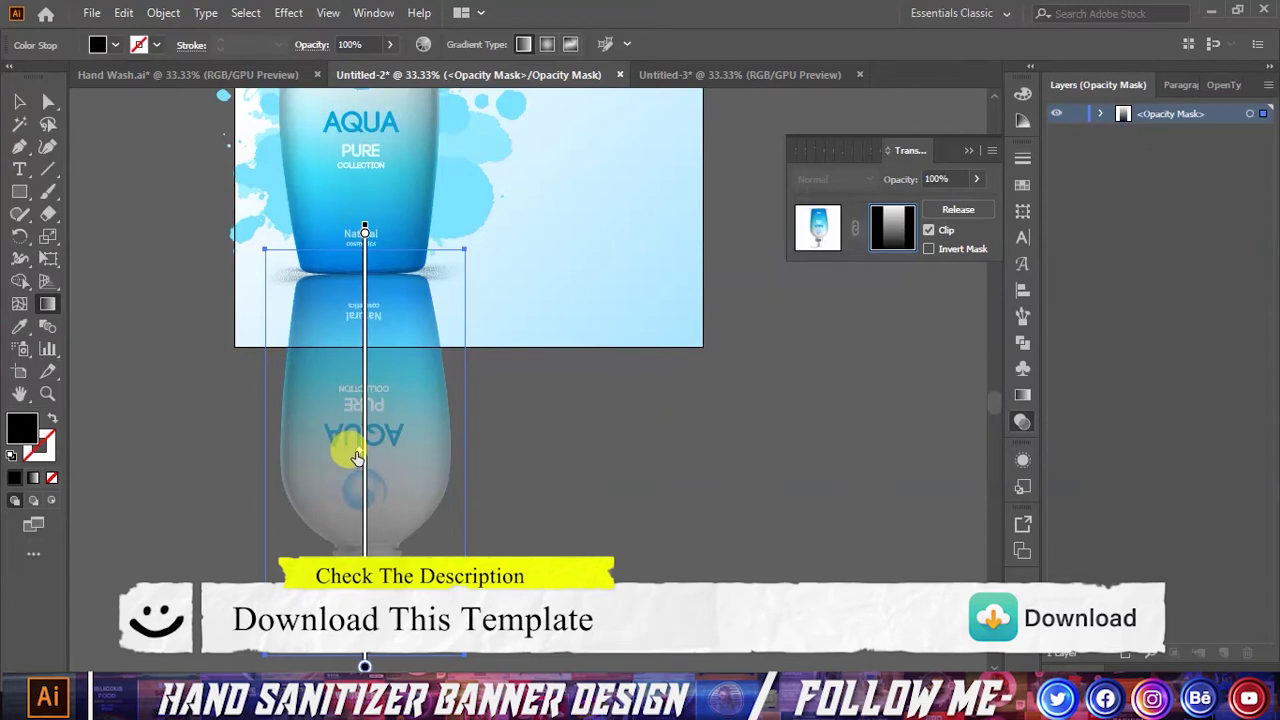
- Pull the mask gradient's end stop upward and set the mask opacity to 54%
scroll(365, 480, "down", 2)
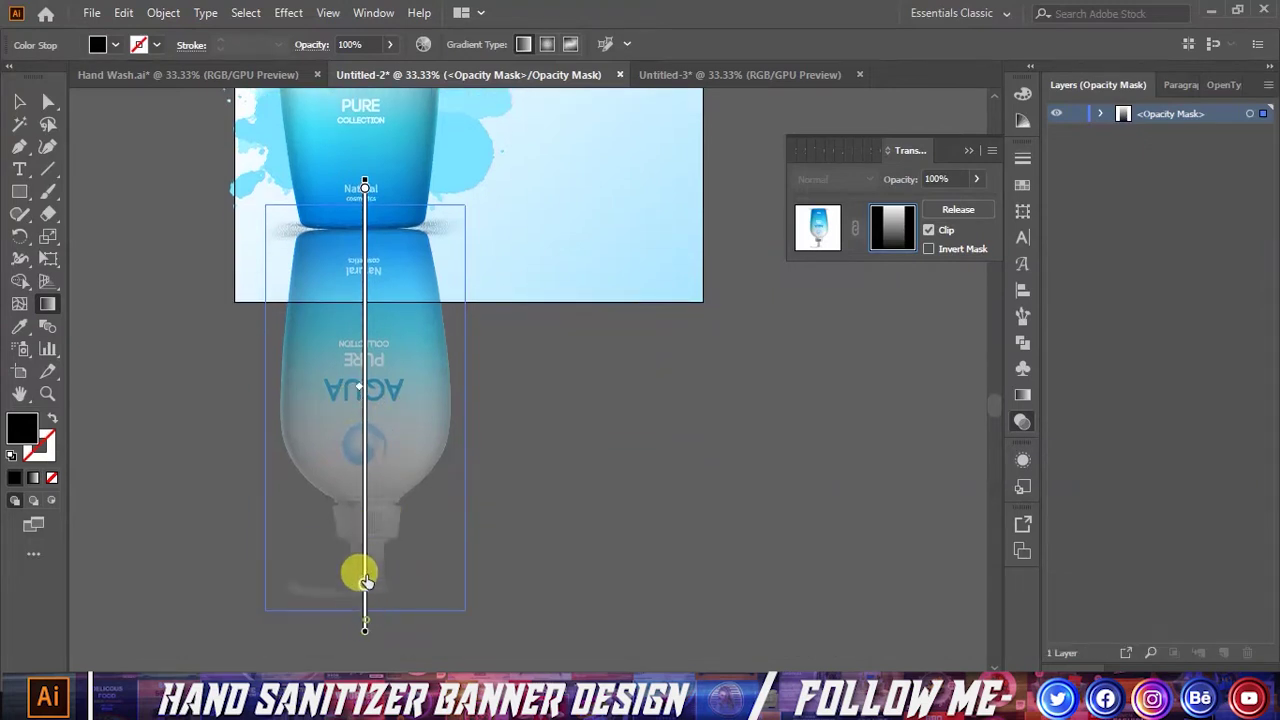
left_click_drag(370, 466, 370, 436)
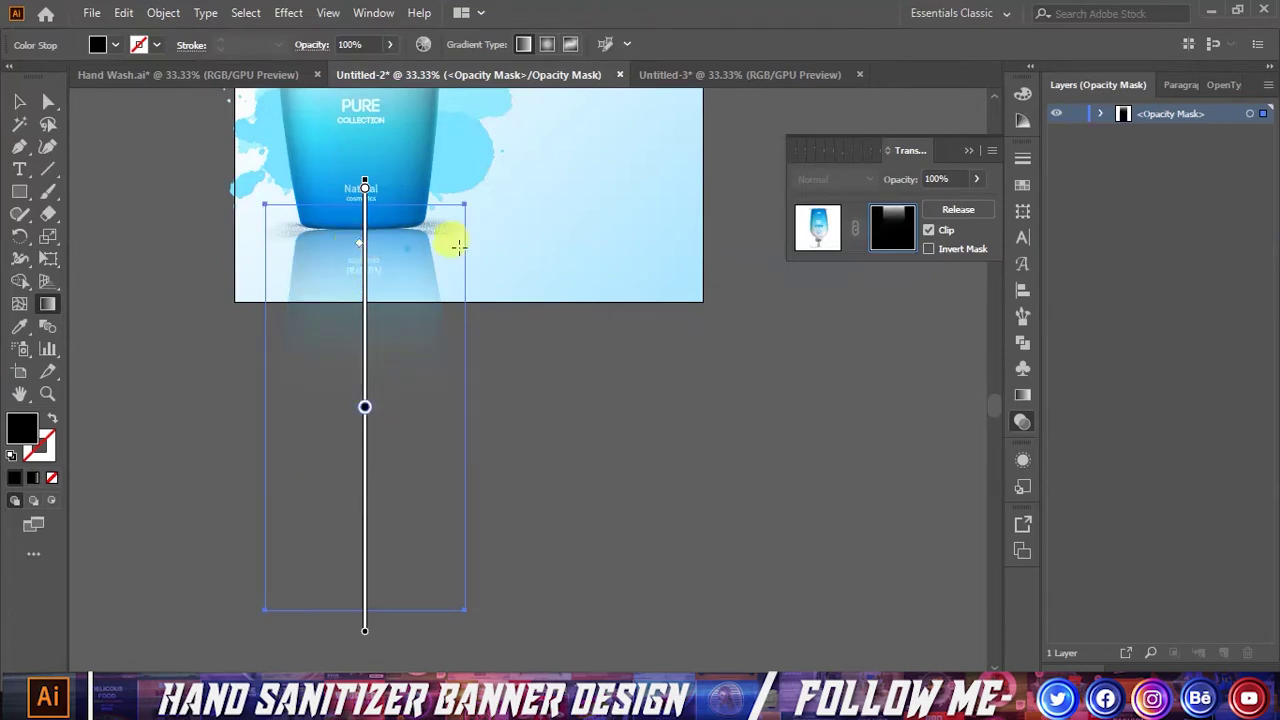
left_click_drag(970, 203, 940, 206)
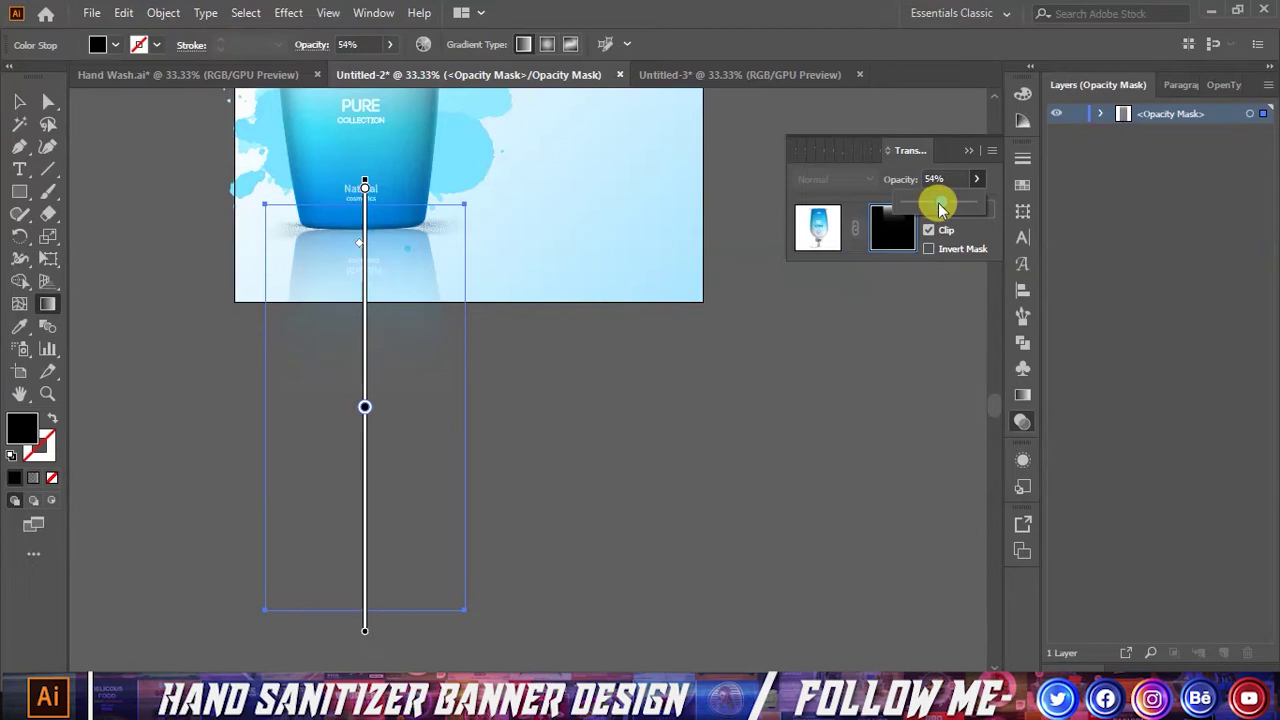
left_click(975, 150)
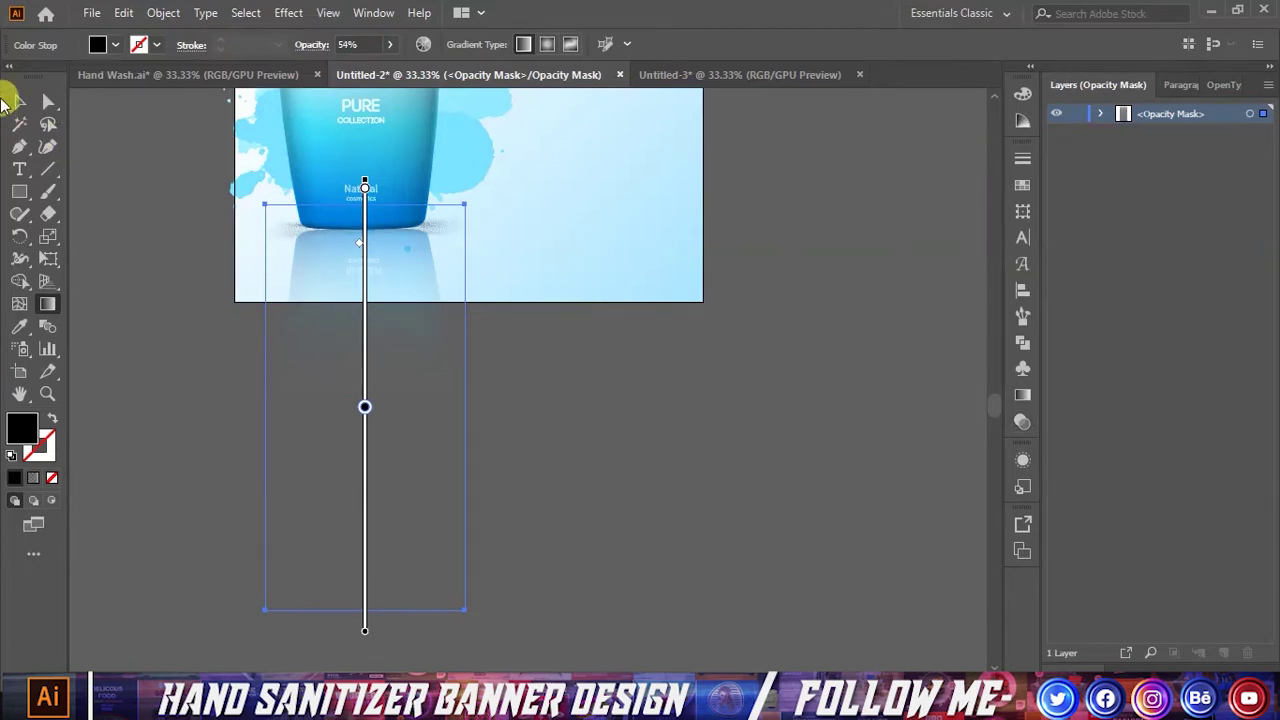
left_click(18, 101)
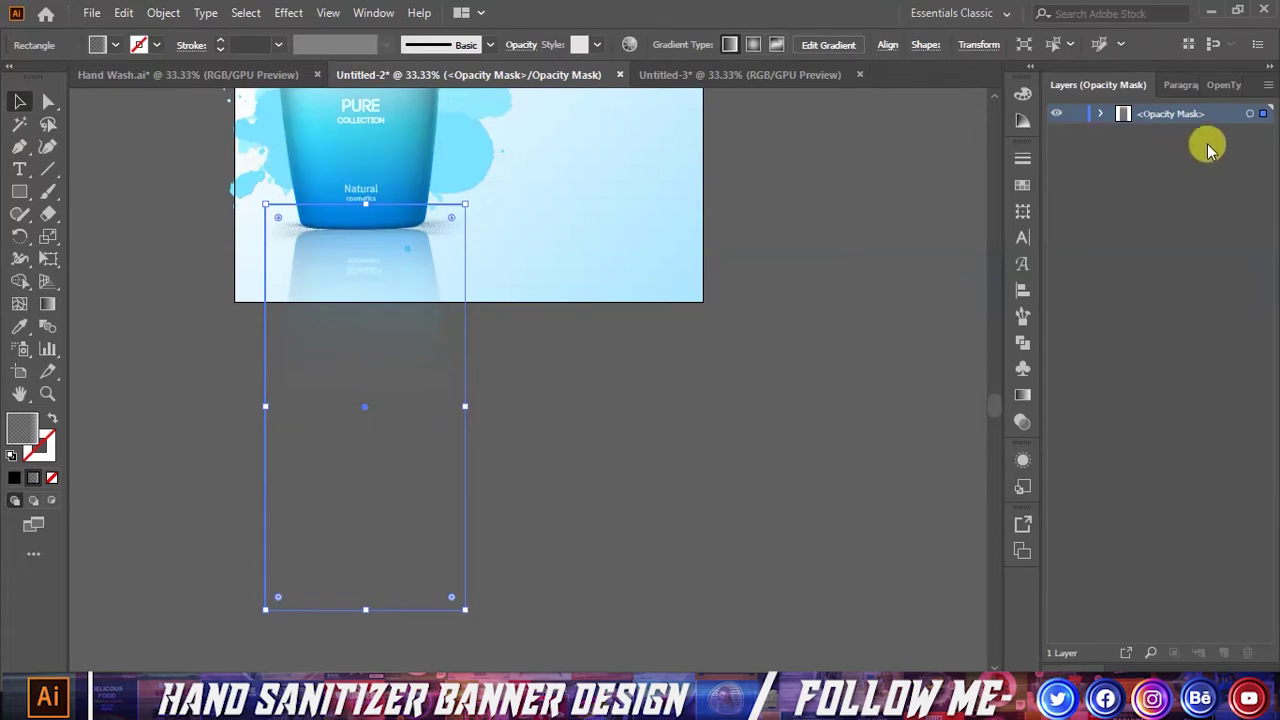
- Reapply the gradient fill to the mask rectangle and exit opacity-mask editing
left_click(1101, 114)
scroll(757, 234, "up", 2)
left_click(343, 218)
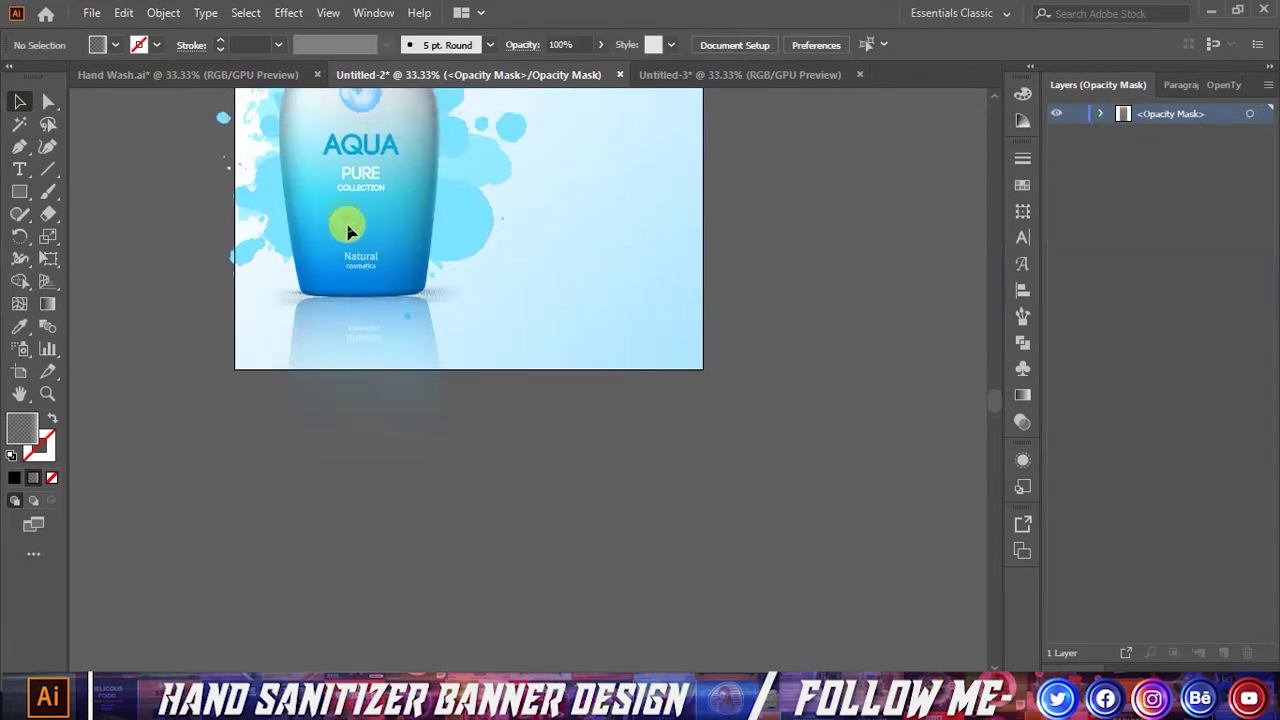
left_click(418, 342)
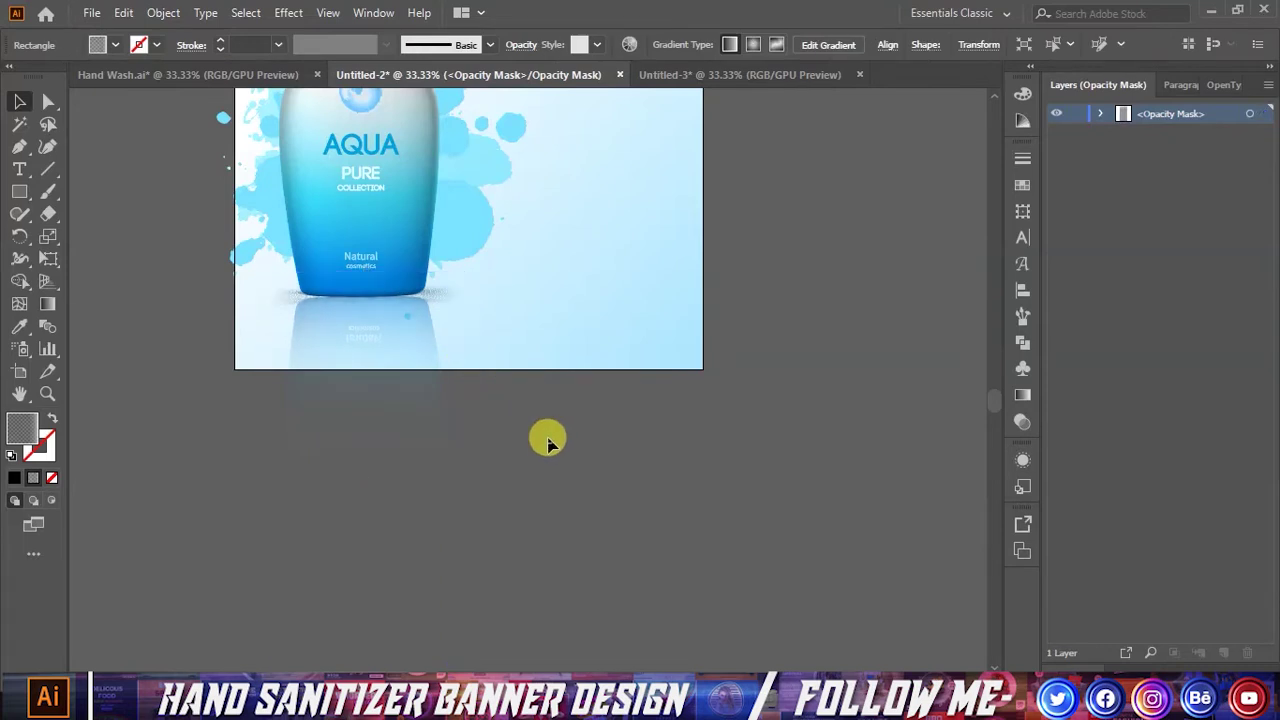
key("period")
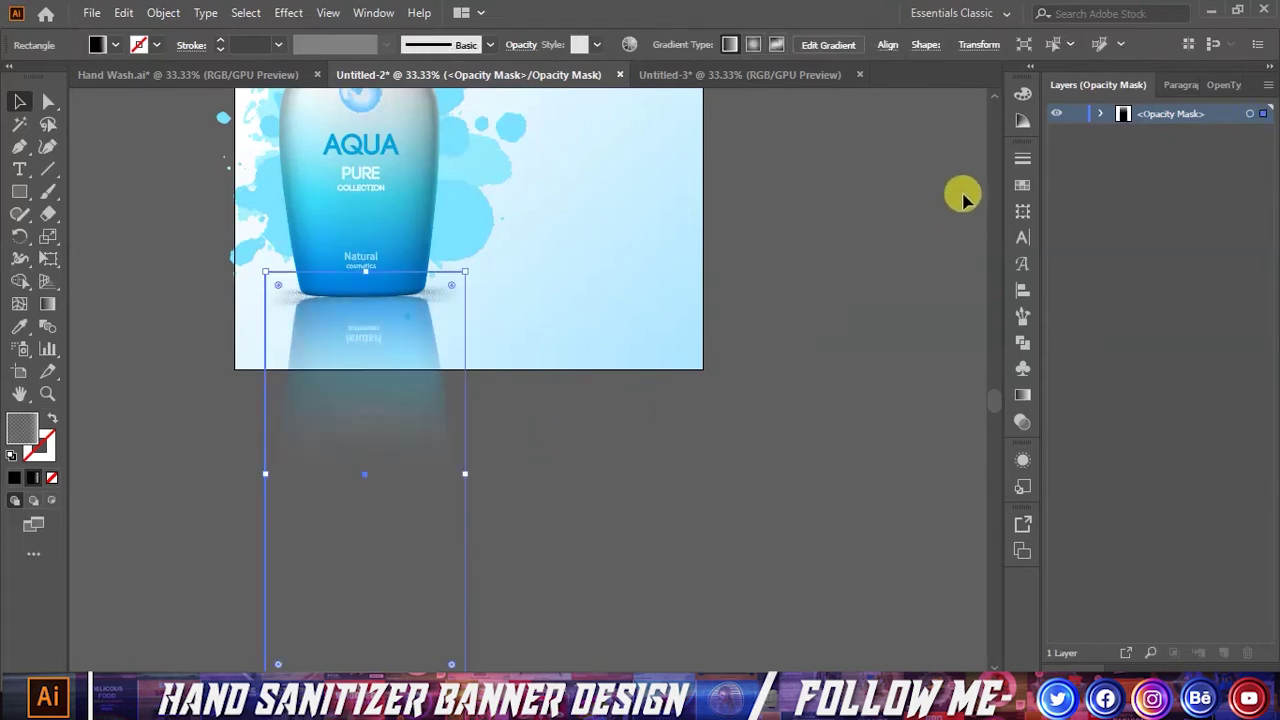
left_click(1022, 400)
left_click(818, 228)
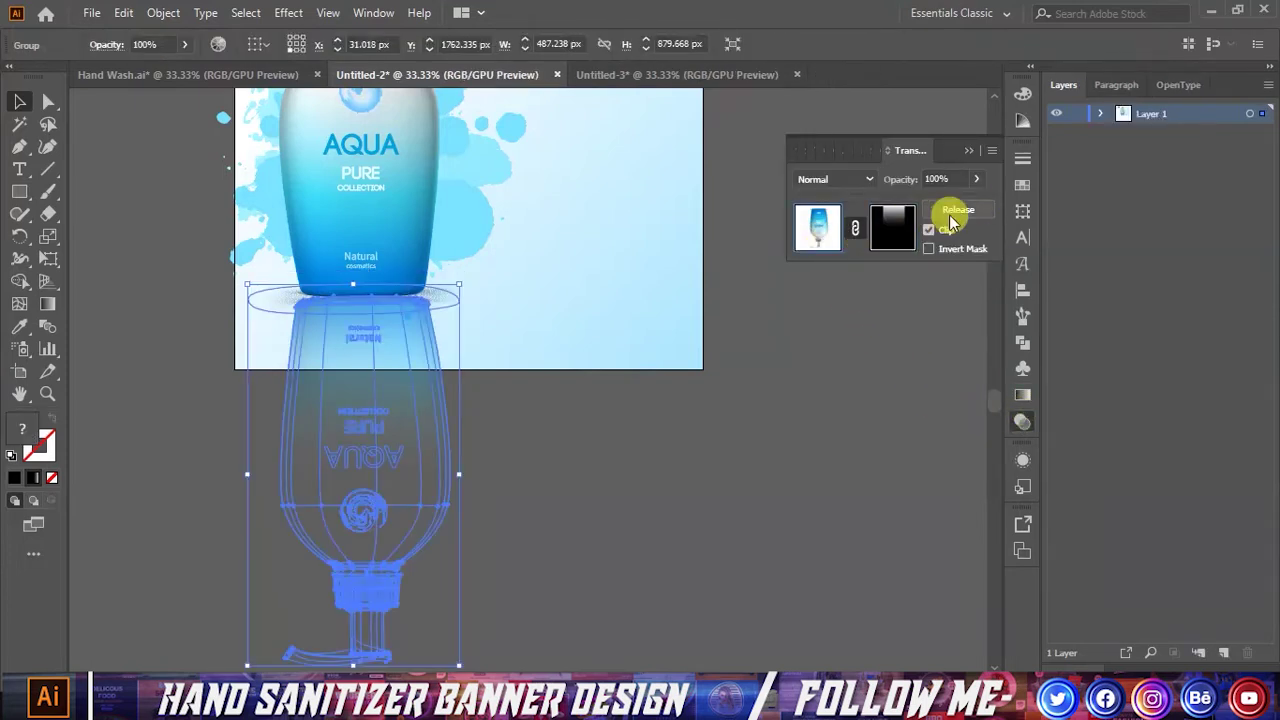
- Reselect the reflected bottle and lower its opacity to 84%
left_click(383, 200, "shift")
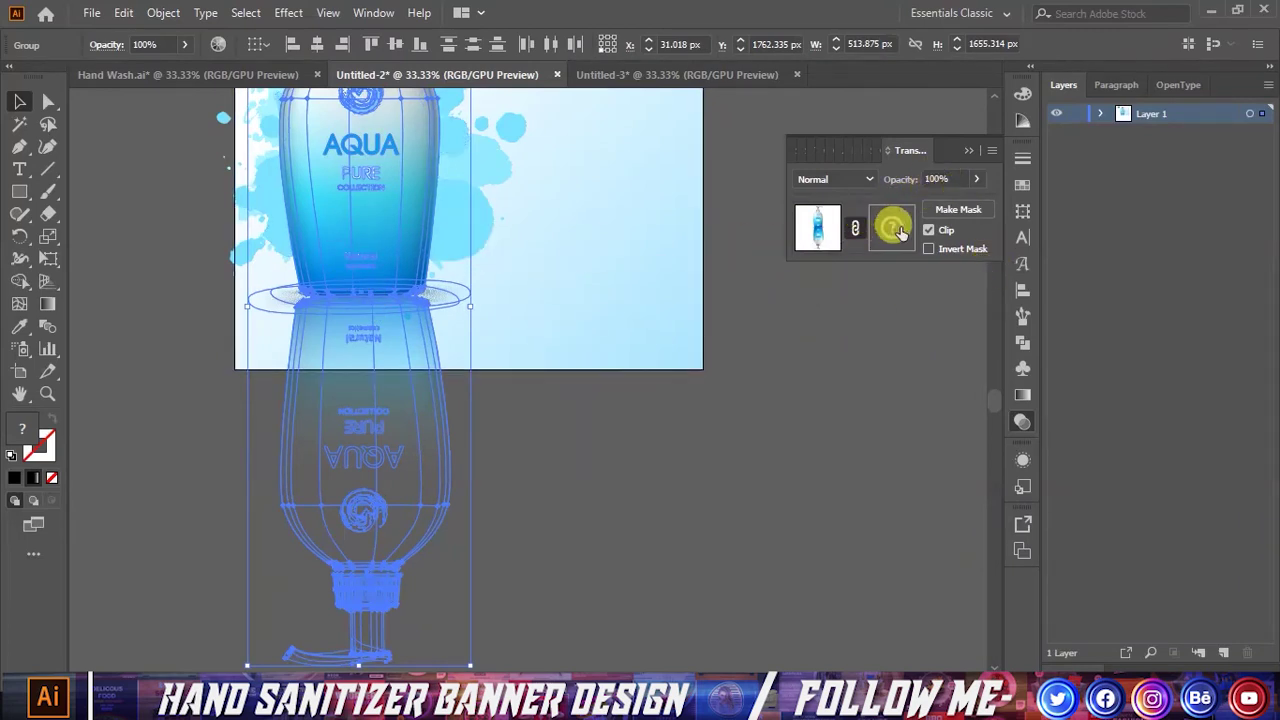
left_click(551, 397)
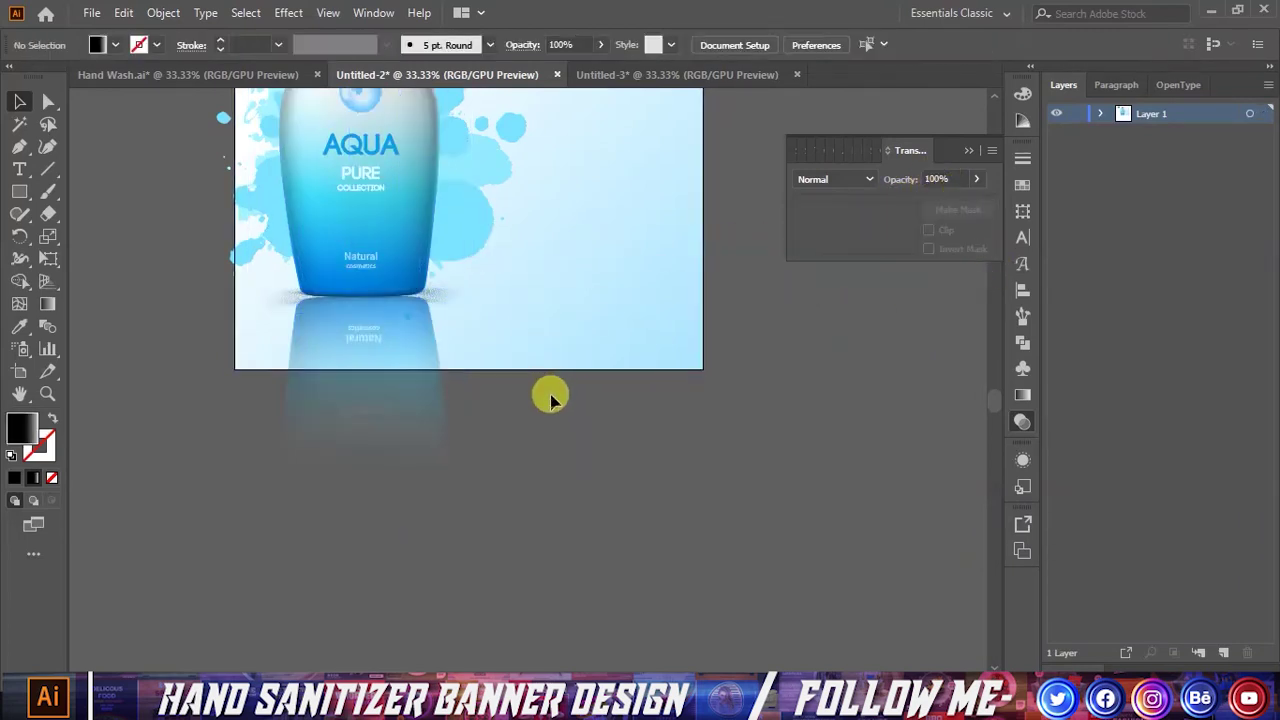
left_click(455, 393)
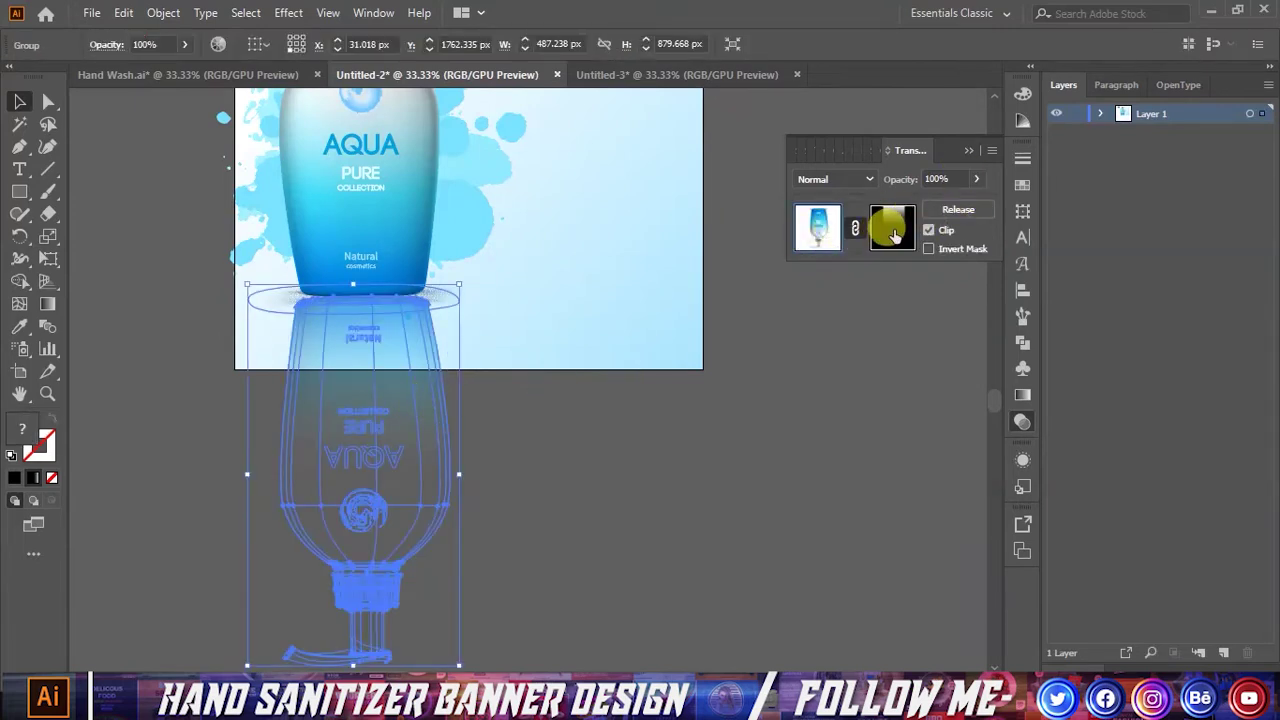
left_click(893, 233)
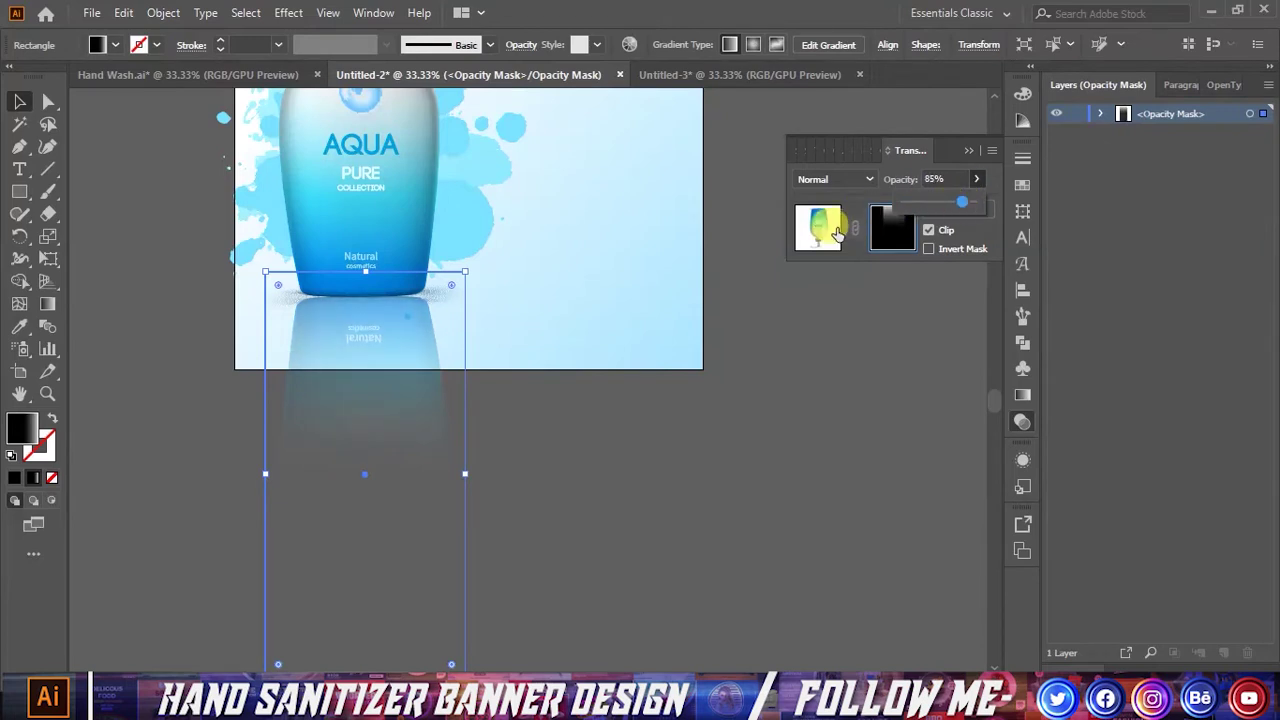
left_click(835, 230)
left_click(977, 181)
left_click_drag(955, 207, 962, 207)
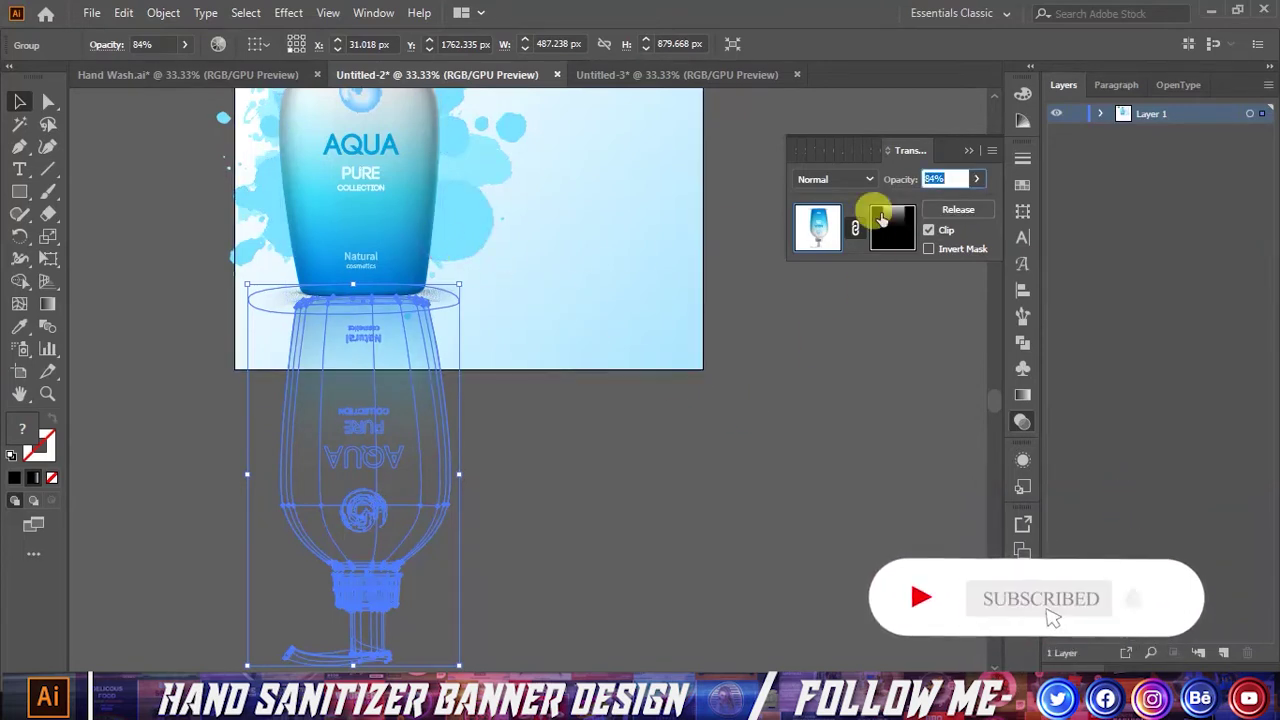
- Group the upright AQUA bottle with its reflection
left_click(363, 200)
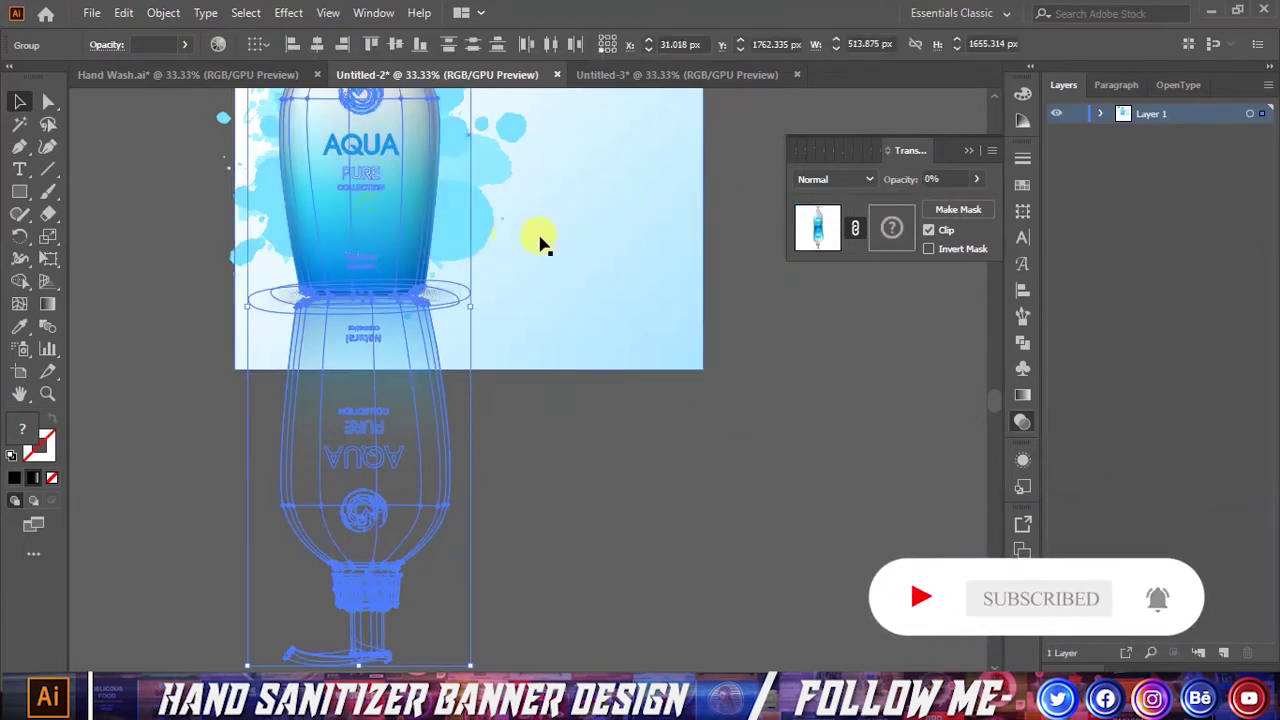
right_click(330, 240)
left_click(380, 372)
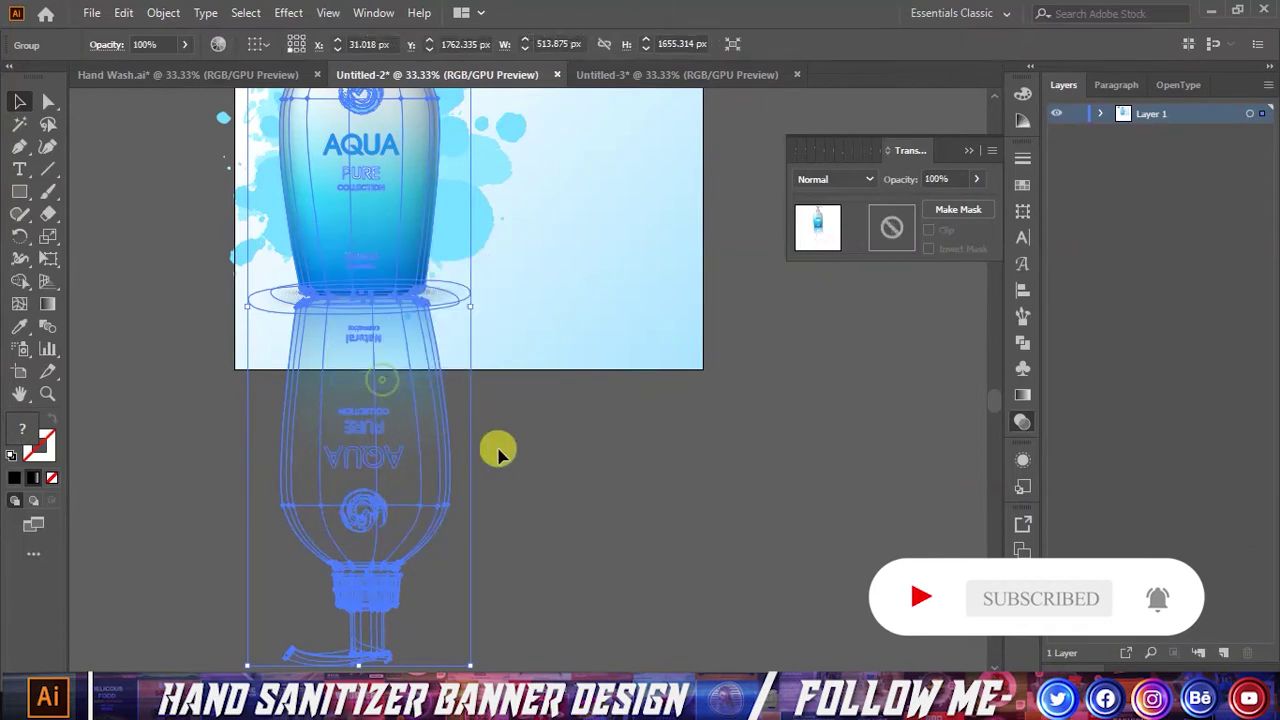
left_click(577, 452)
scroll(563, 505, "up", 1)
scroll(563, 510, "up", 1)
scroll(563, 525, "up", 1)
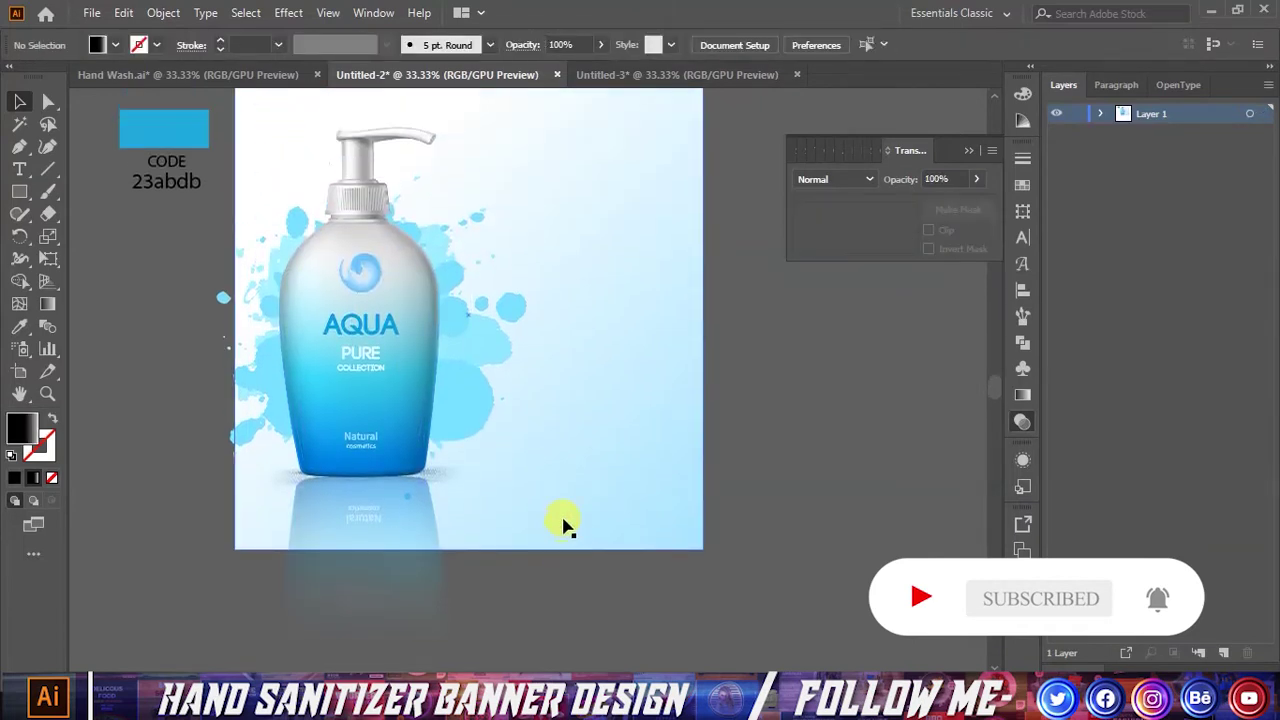
- Select the bottle group on the banner artwork
left_click(420, 375)
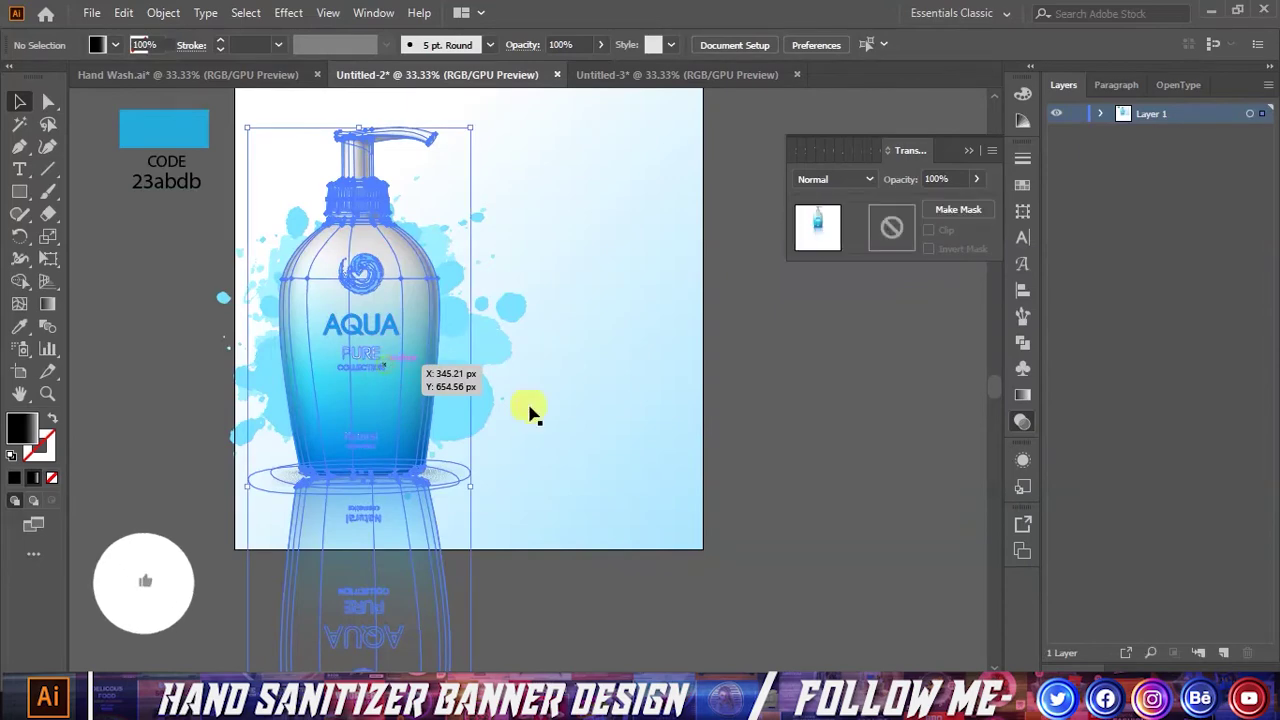
left_click(714, 463)
scroll(405, 458, "down", 1)
scroll(520, 494, "up", 1)
scroll(517, 491, "up", 1)
scroll(510, 493, "down", 1)
scroll(657, 494, "up", 1)
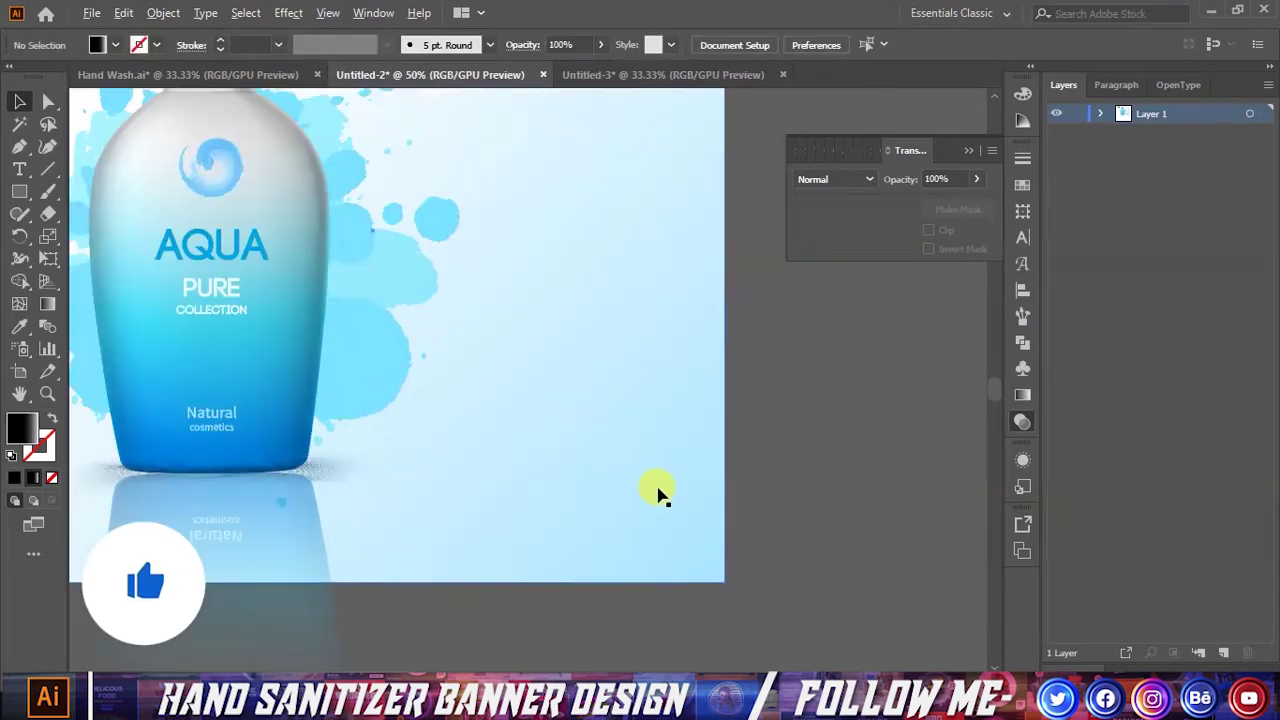
scroll(603, 487, "down", 1)
scroll(603, 490, "up", 1)
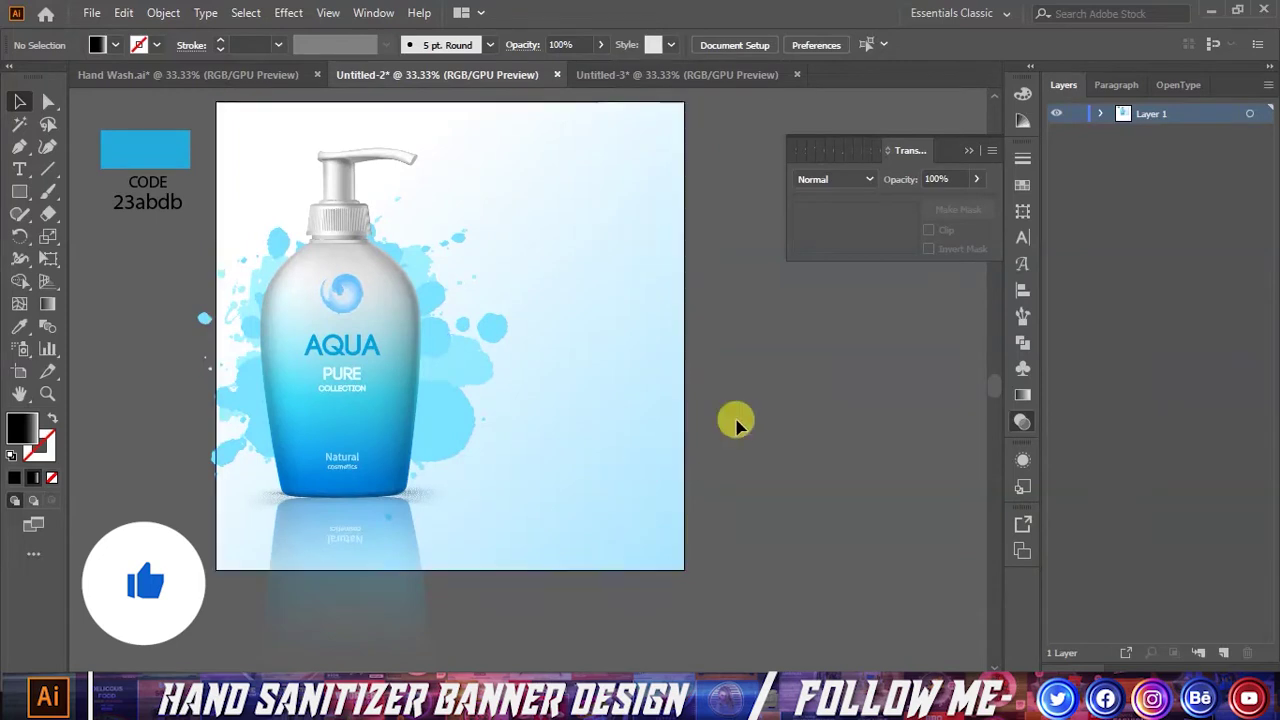
left_click(371, 551)
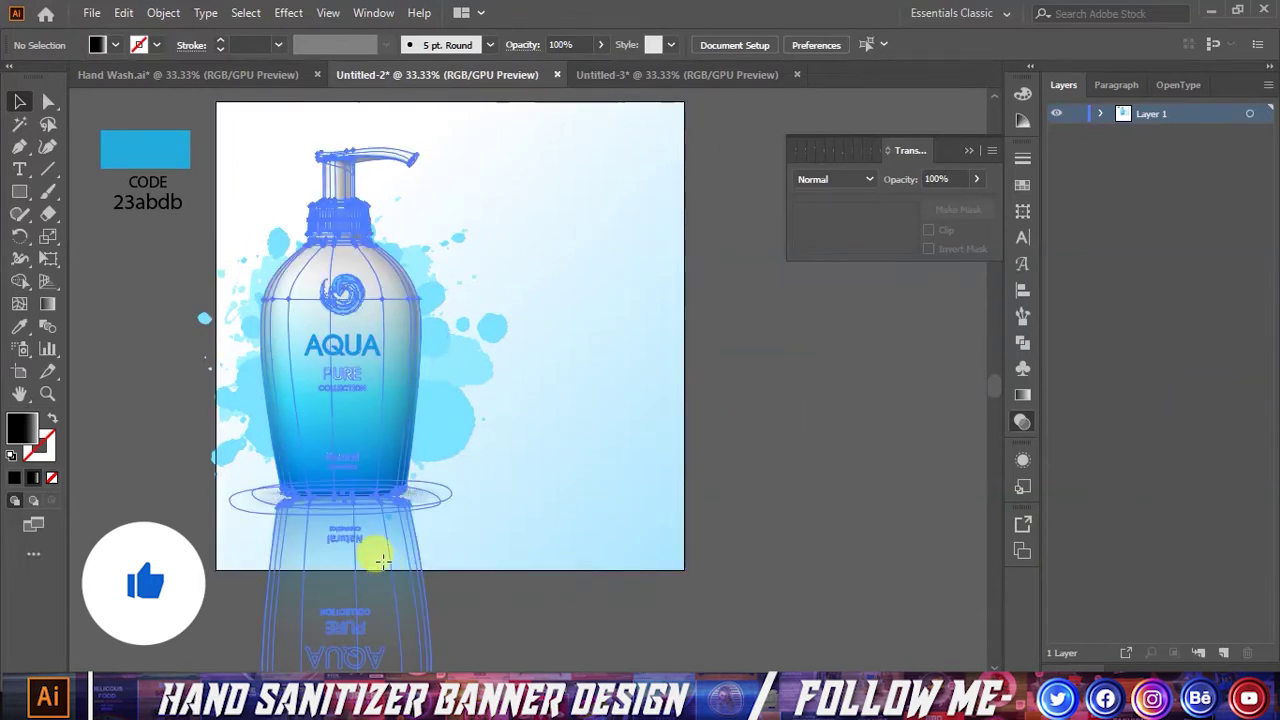
- Expand Layer 1, target the bottle's reflection group and fade it to 70% opacity
left_click(1103, 114)
left_click(1125, 134)
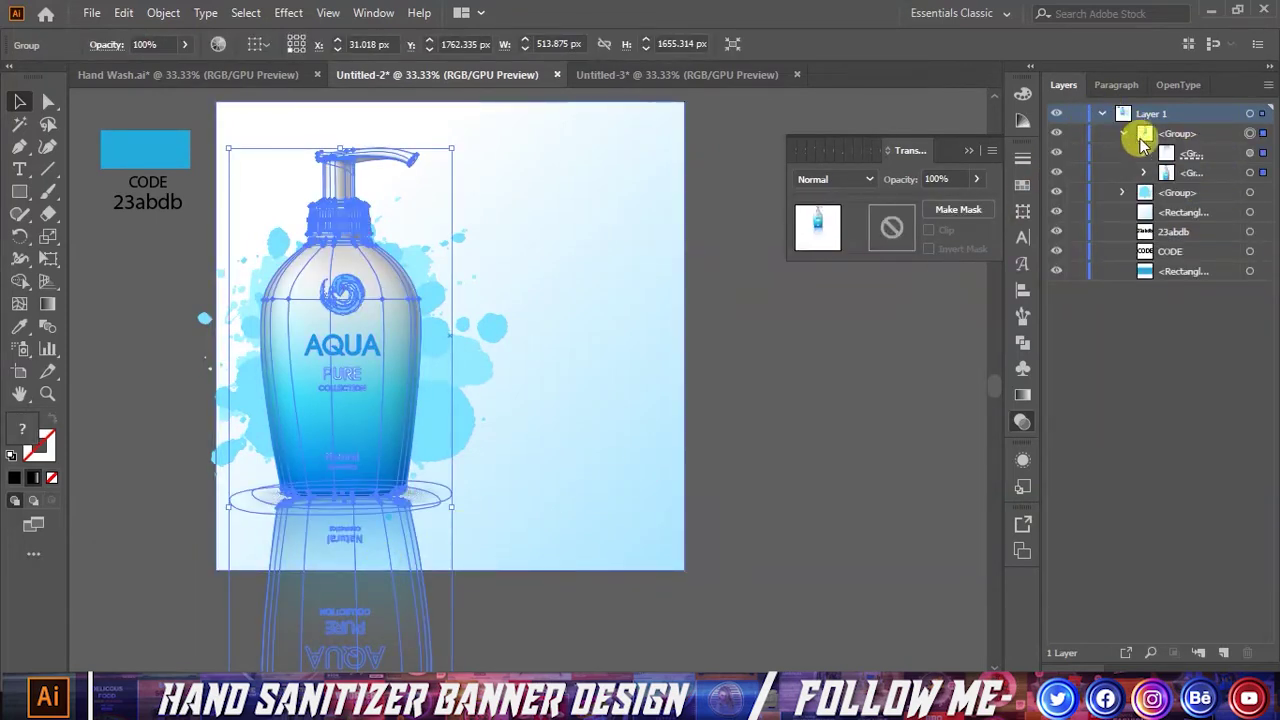
left_click(1250, 153)
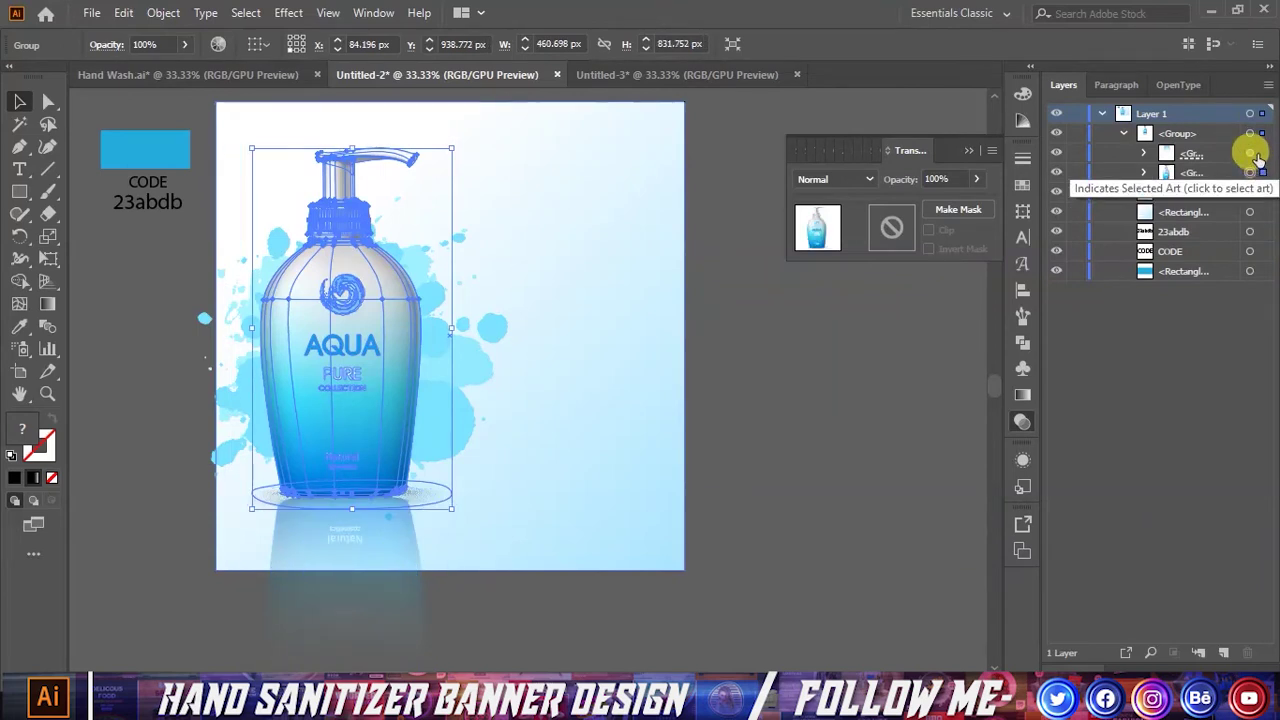
left_click(1250, 154)
left_click(974, 179)
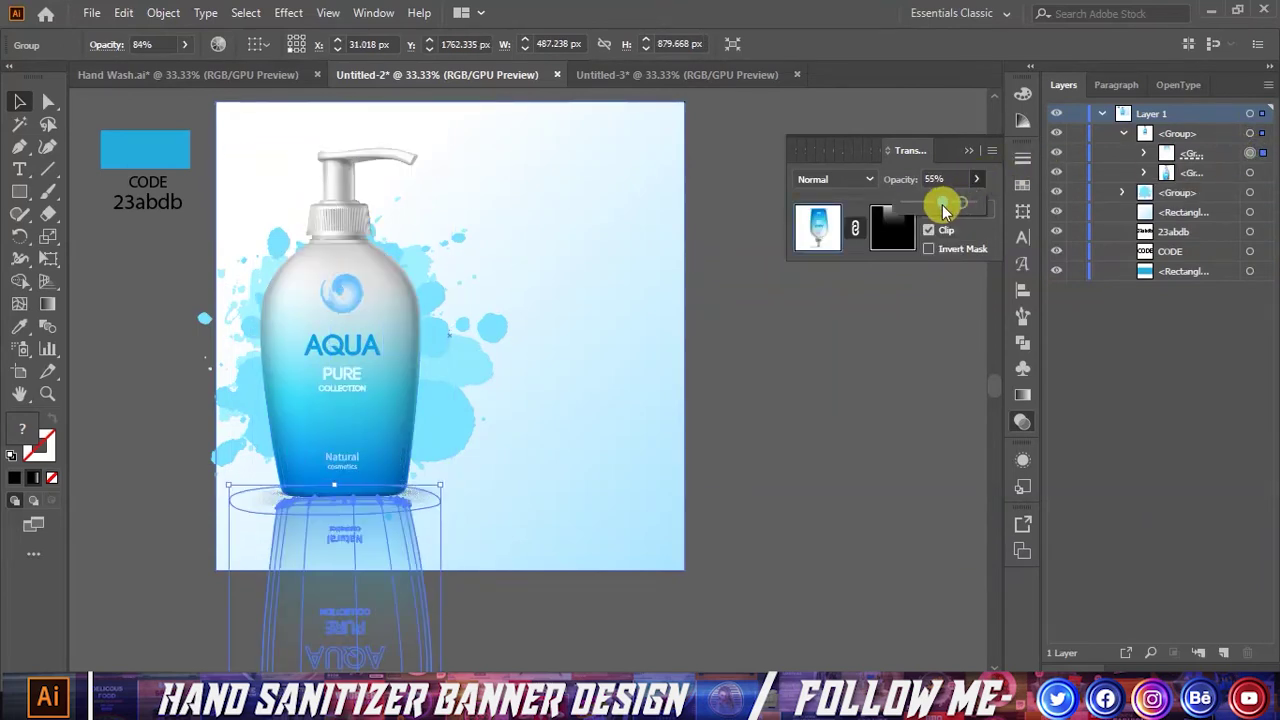
left_click(943, 210)
left_click(770, 300)
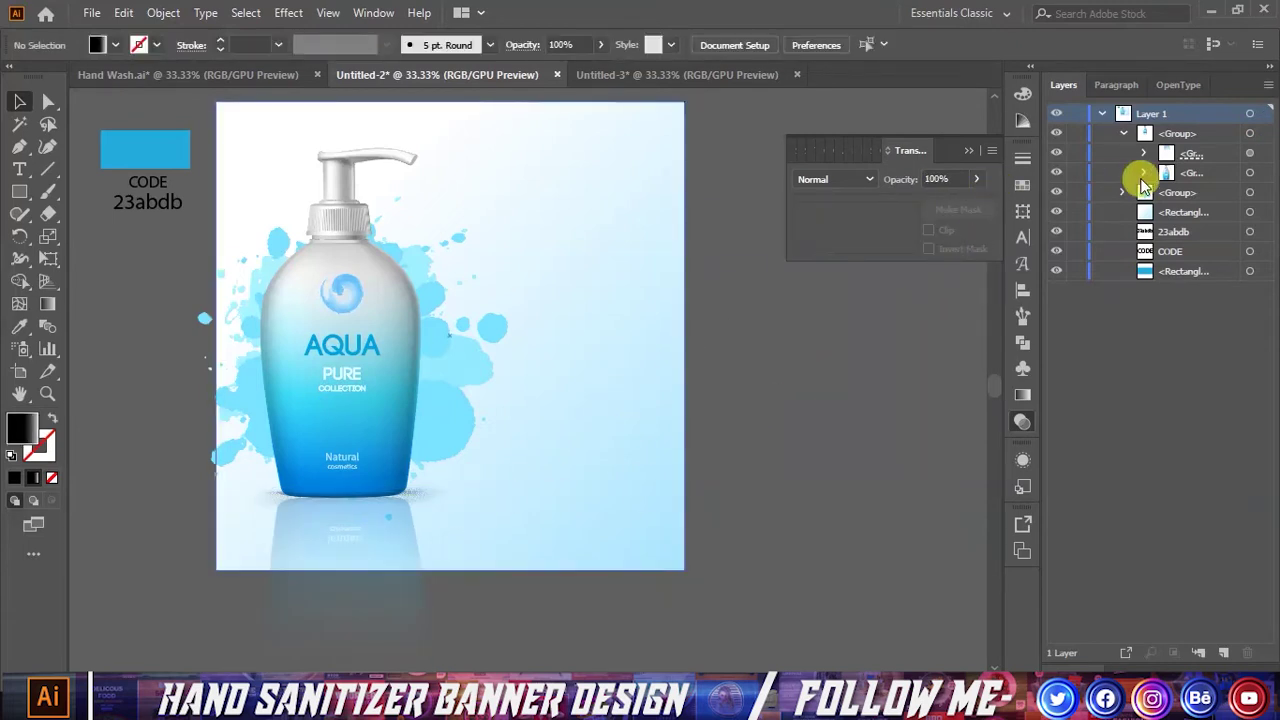
- Reselect the reflection group and open its opacity mask for editing
left_click(1250, 154)
left_click(977, 178)
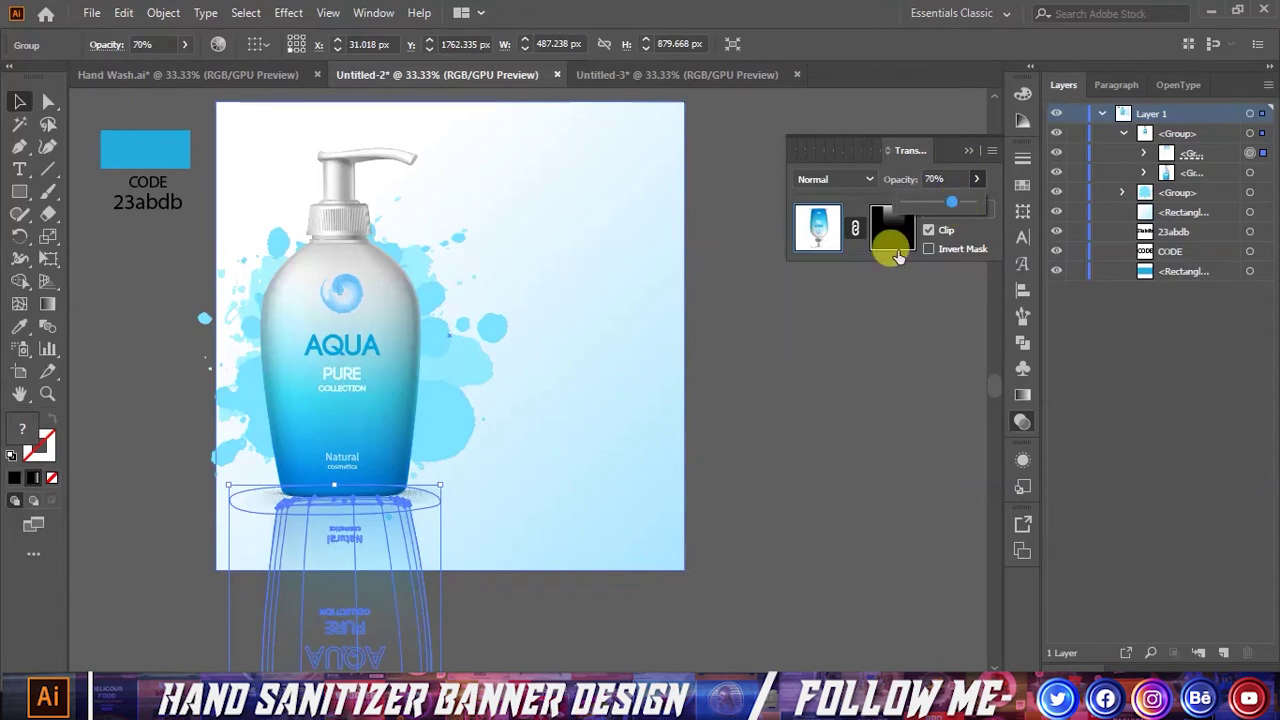
left_click(891, 250)
scroll(508, 432, "down", 3)
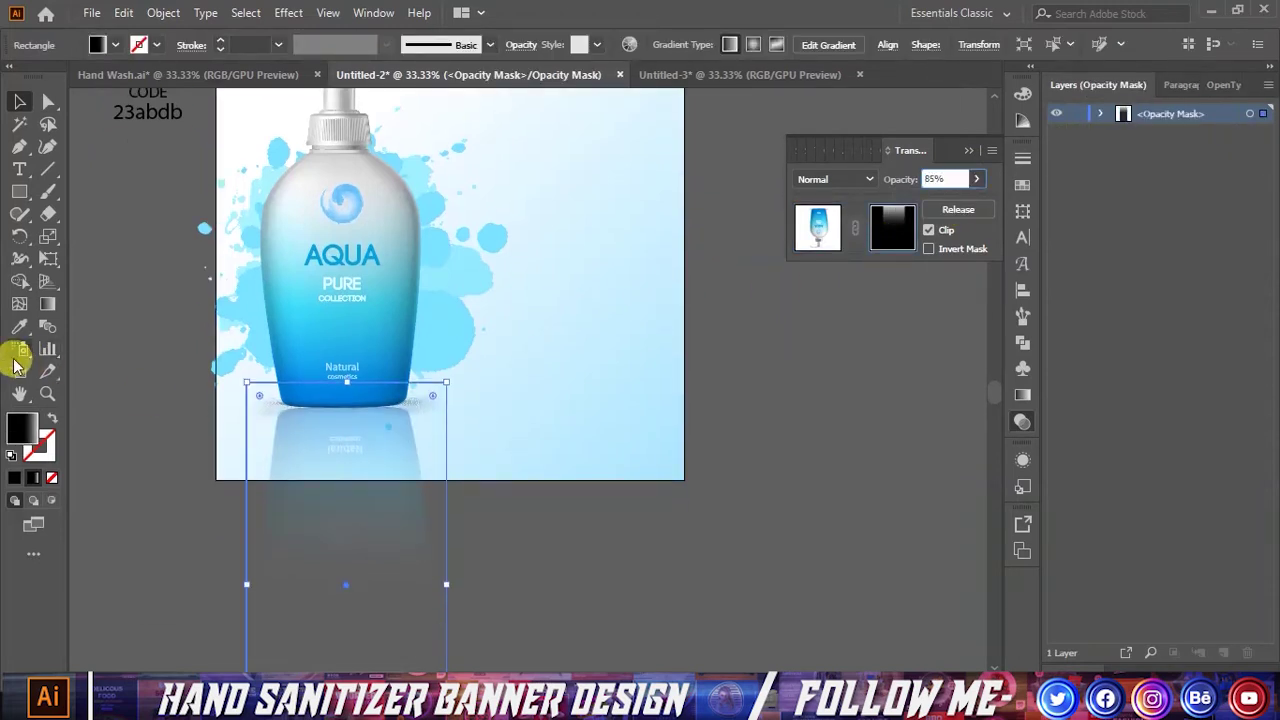
- Adjust the opacity mask's vertical gradient so the reflection fades away downward
left_click(47, 303)
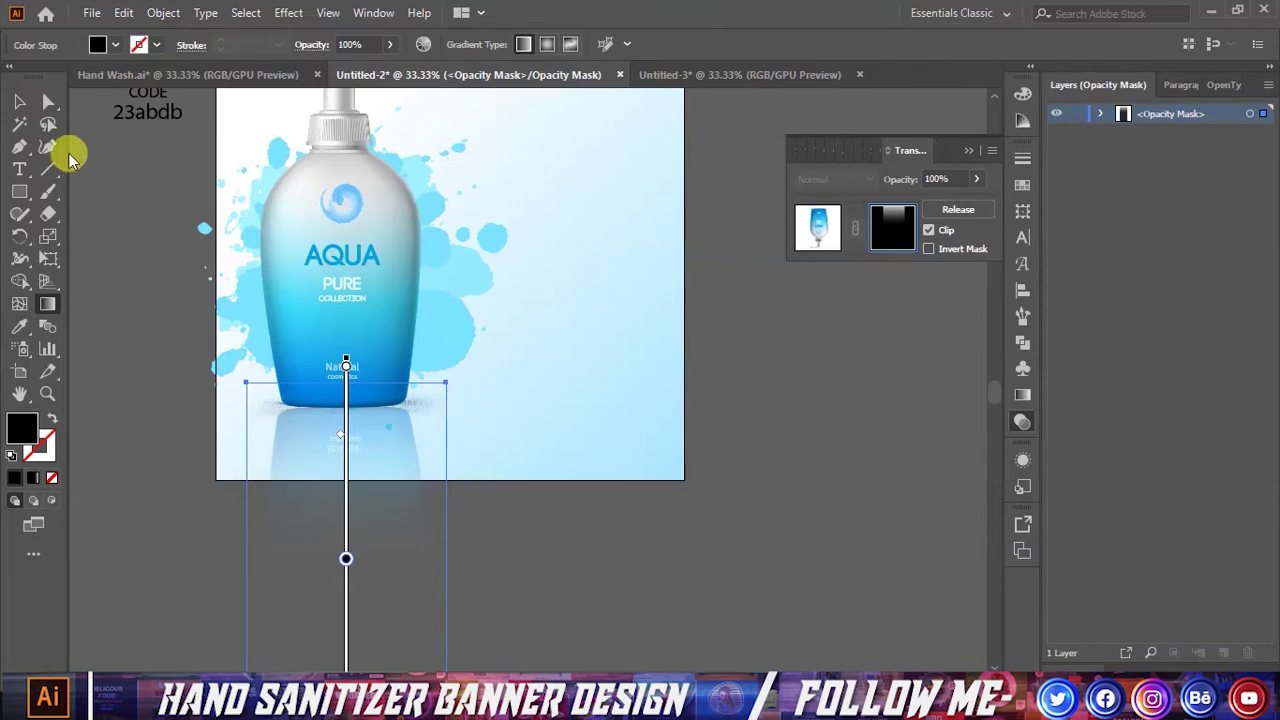
left_click(19, 101)
left_click(132, 221)
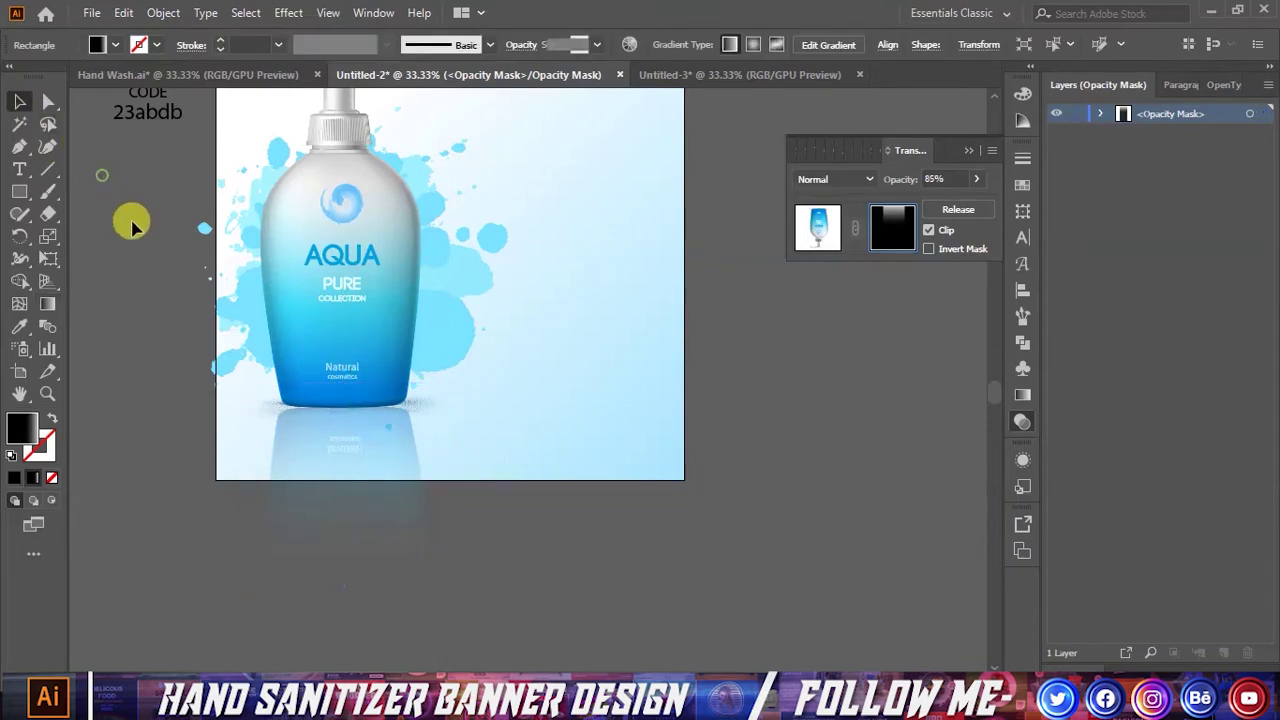
left_click(958, 145)
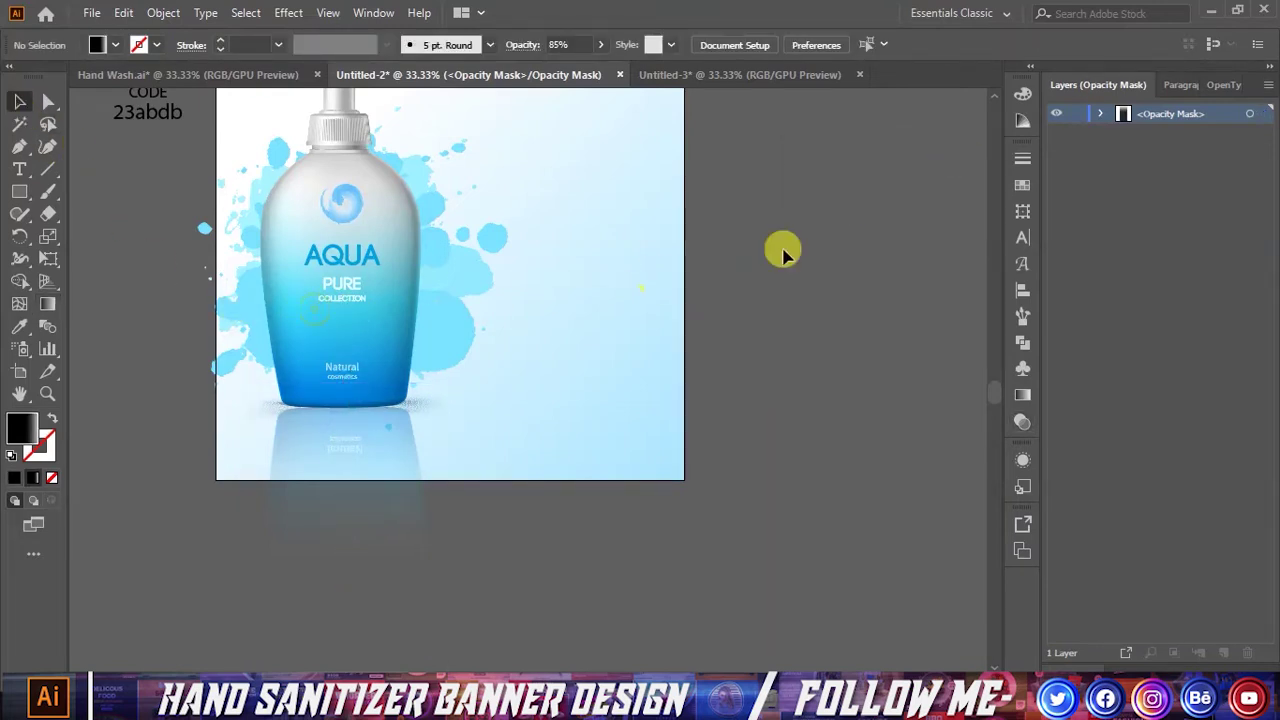
- Exit opacity mask editing, collapse the layers and clear the selection
left_click(1097, 115)
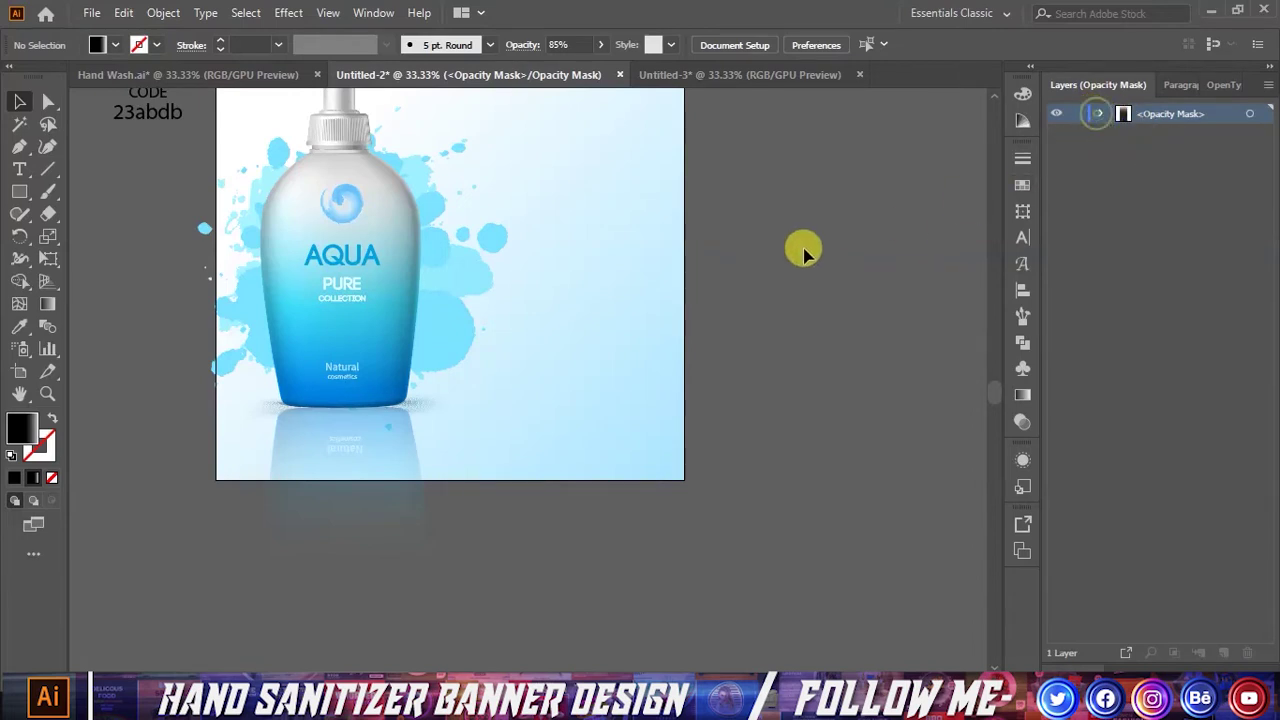
left_click(1022, 421)
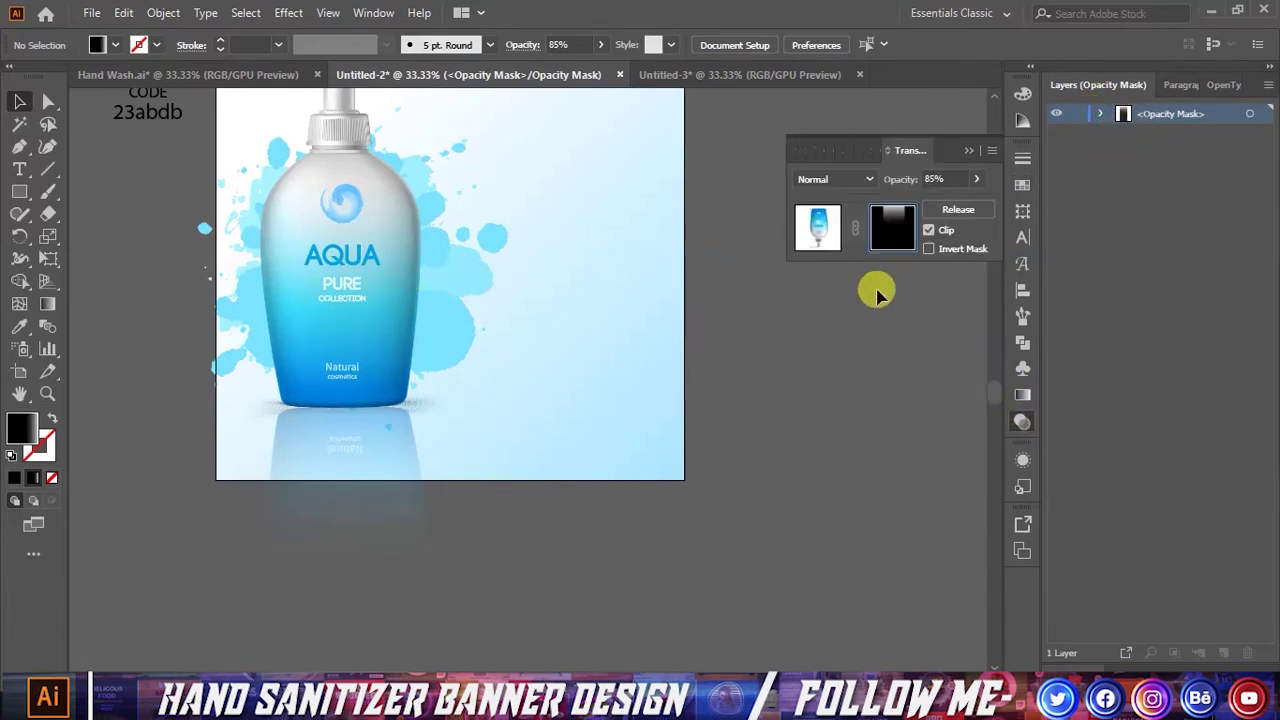
left_click(823, 235)
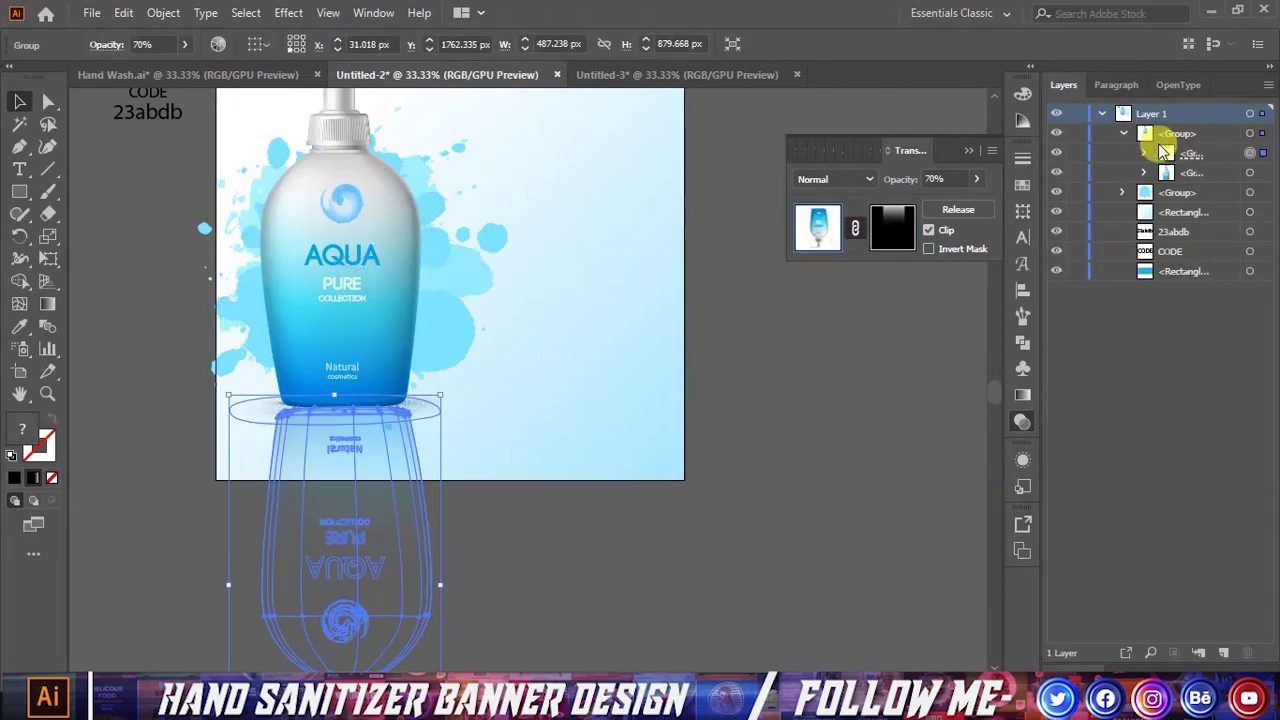
left_click(1122, 134)
left_click(967, 151)
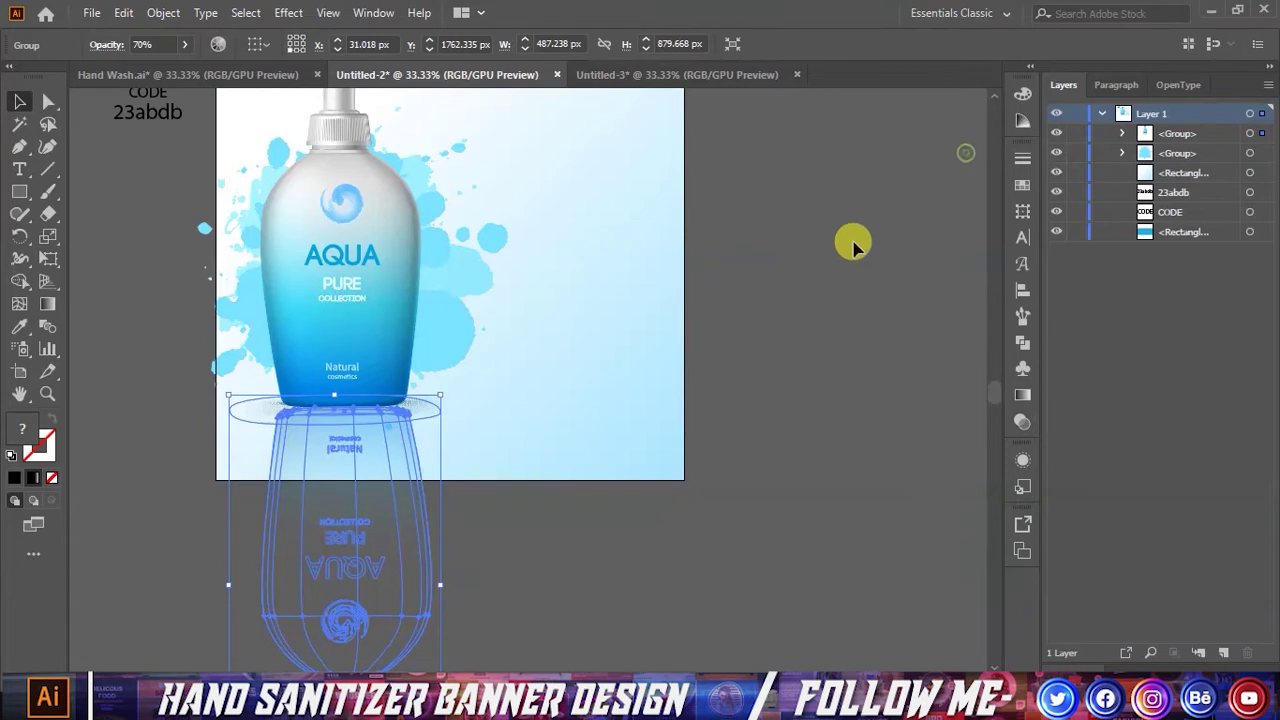
left_click(845, 244)
scroll(600, 532, "down", 2)
scroll(695, 383, "up", 2)
scroll(695, 383, "down", 1)
scroll(658, 387, "up", 1)
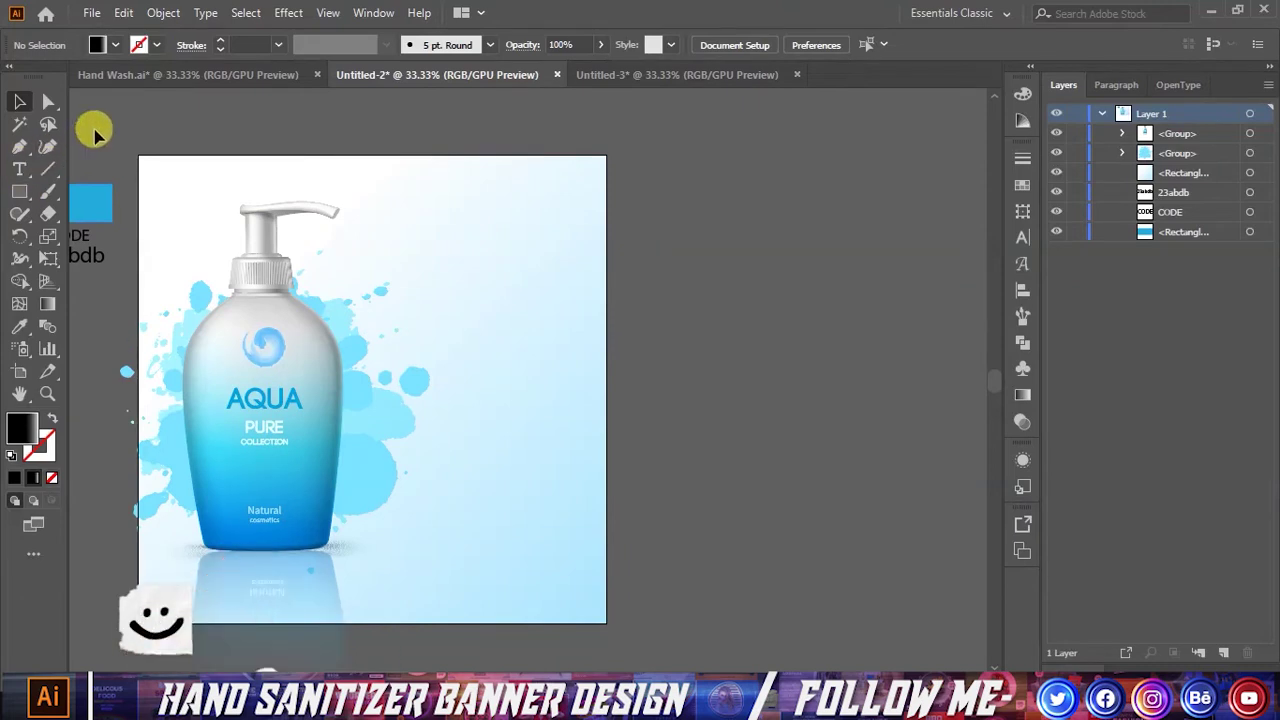
- Copy the Sanitizer headline from Hand Wash.ai and paste it as text into Untitled-2
left_click(171, 74)
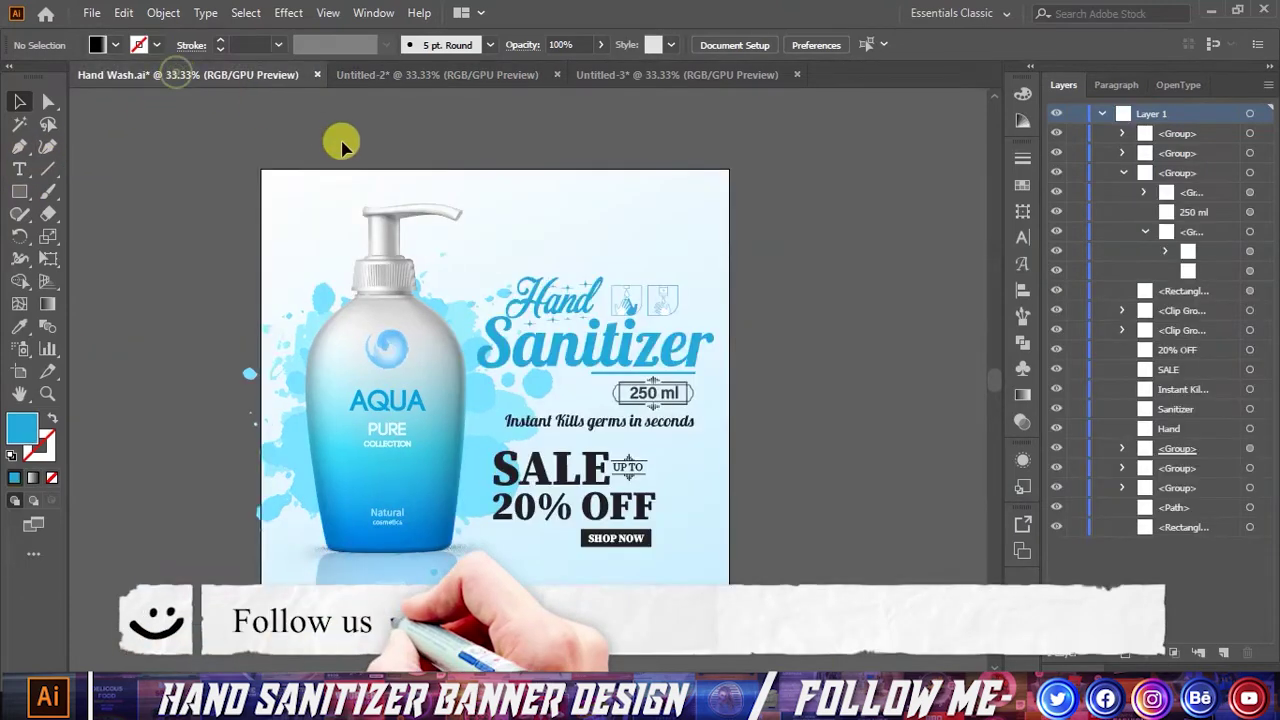
double_click(579, 347)
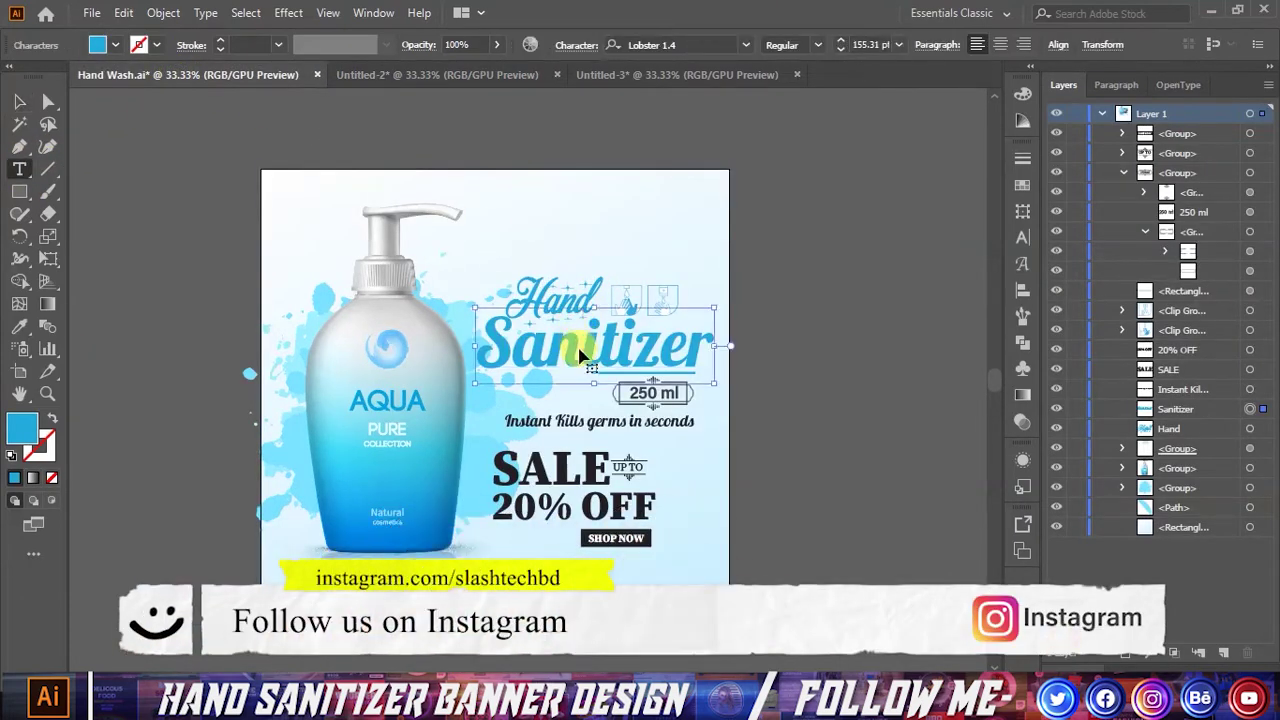
double_click(575, 343)
key("ctrl+c")
left_click(19, 101)
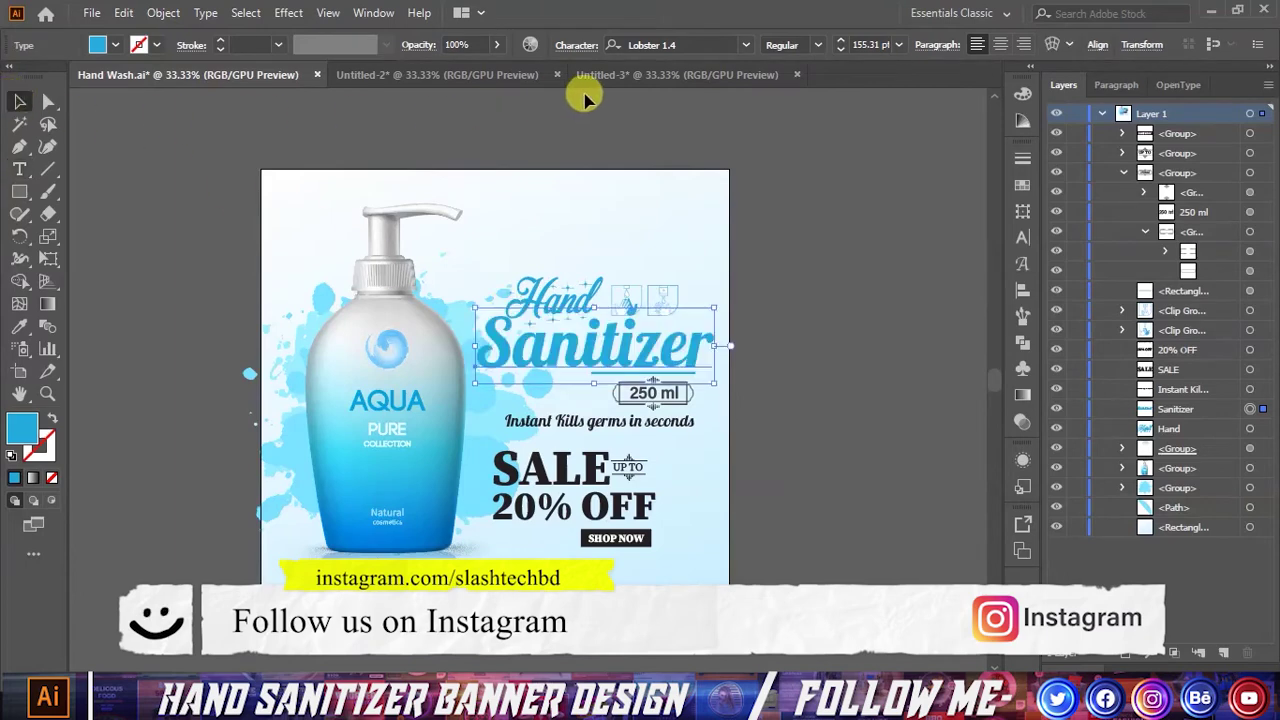
left_click(437, 75)
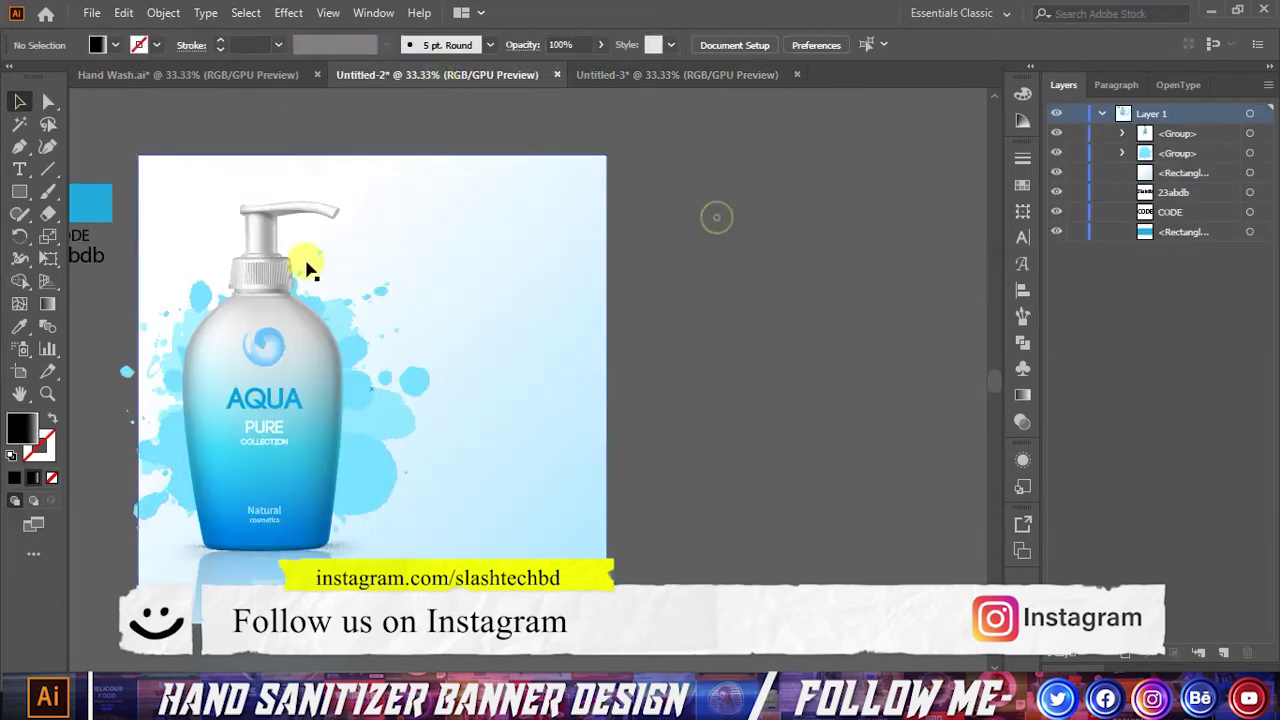
left_click(22, 170)
left_click(428, 238)
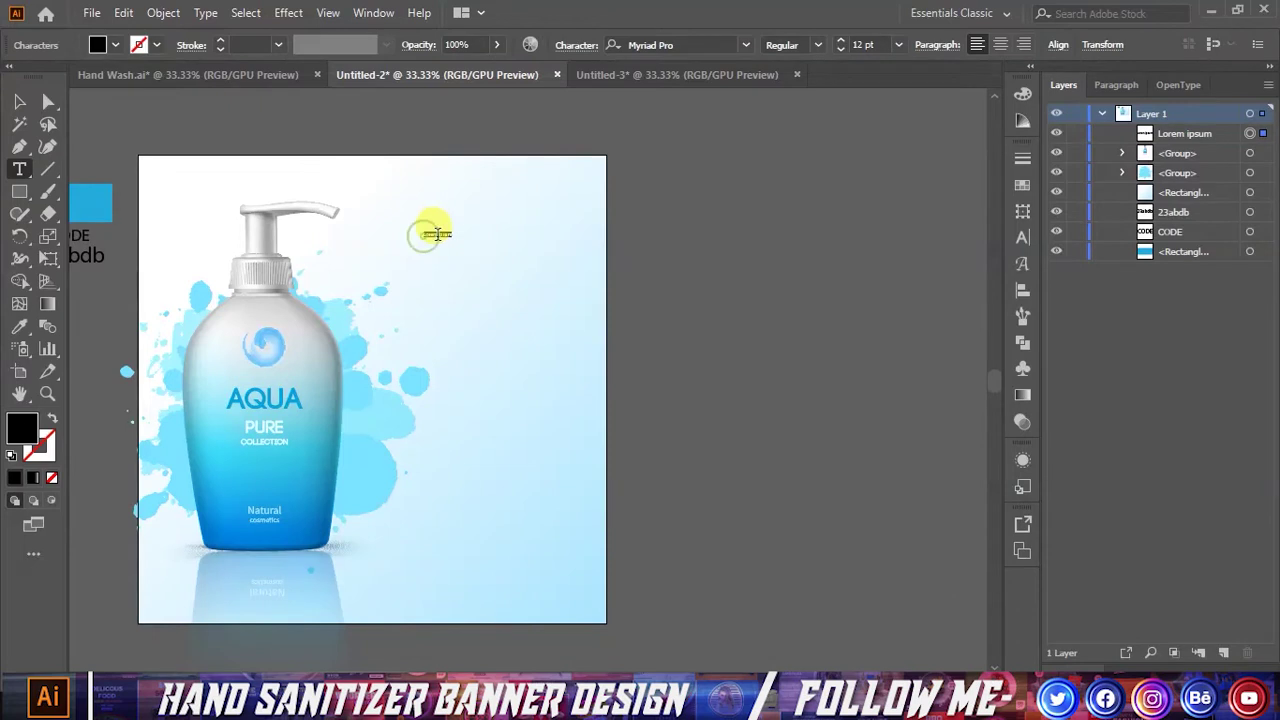
key("ctrl+v")
- Position the Sanitizer text to the right of the bottle
left_click(19, 101)
left_click_drag(528, 228, 460, 318)
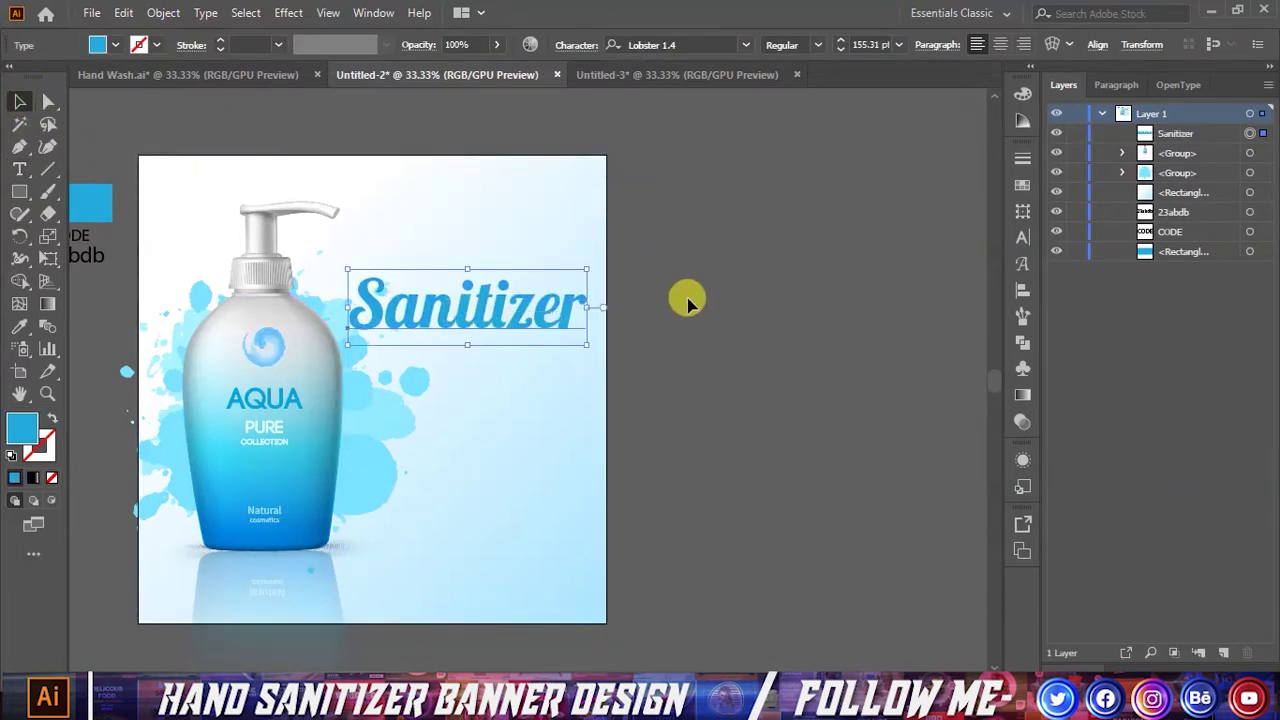
left_click(686, 297)
- Copy the Hand text from Hand Wash.ai and duplicate Sanitizer just above itself
left_click(286, 80)
left_click(540, 292)
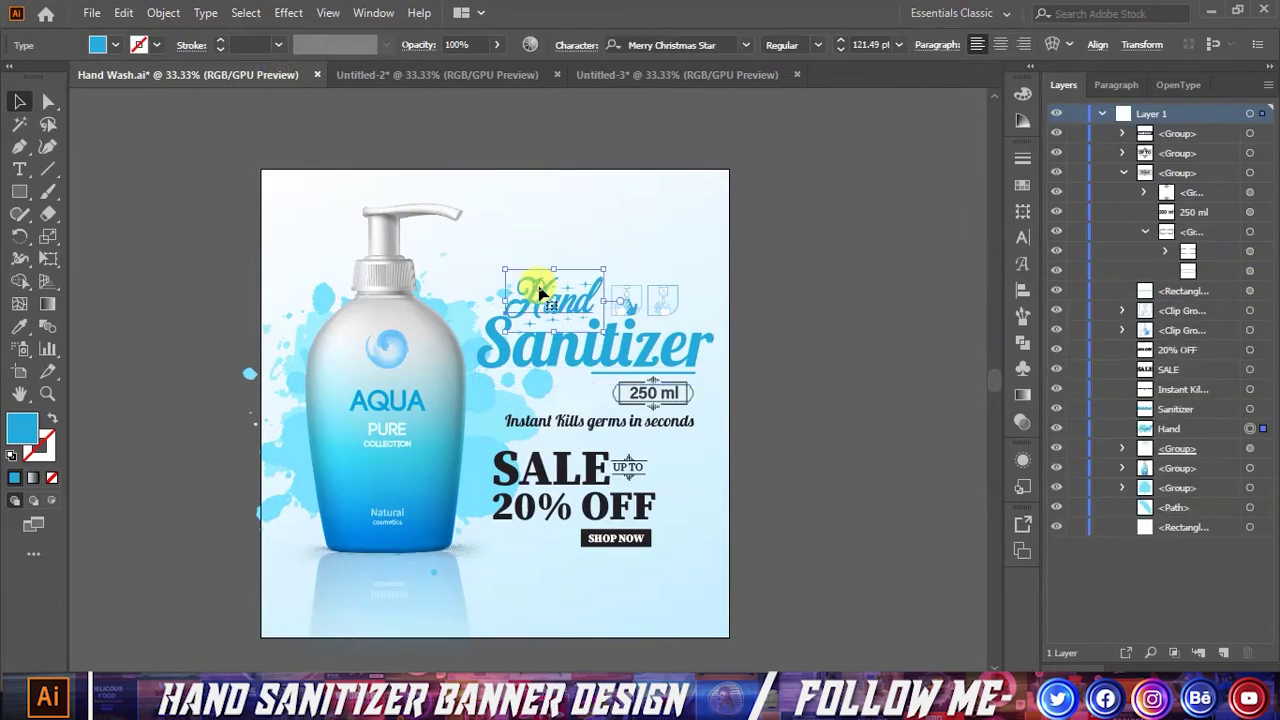
double_click(540, 292)
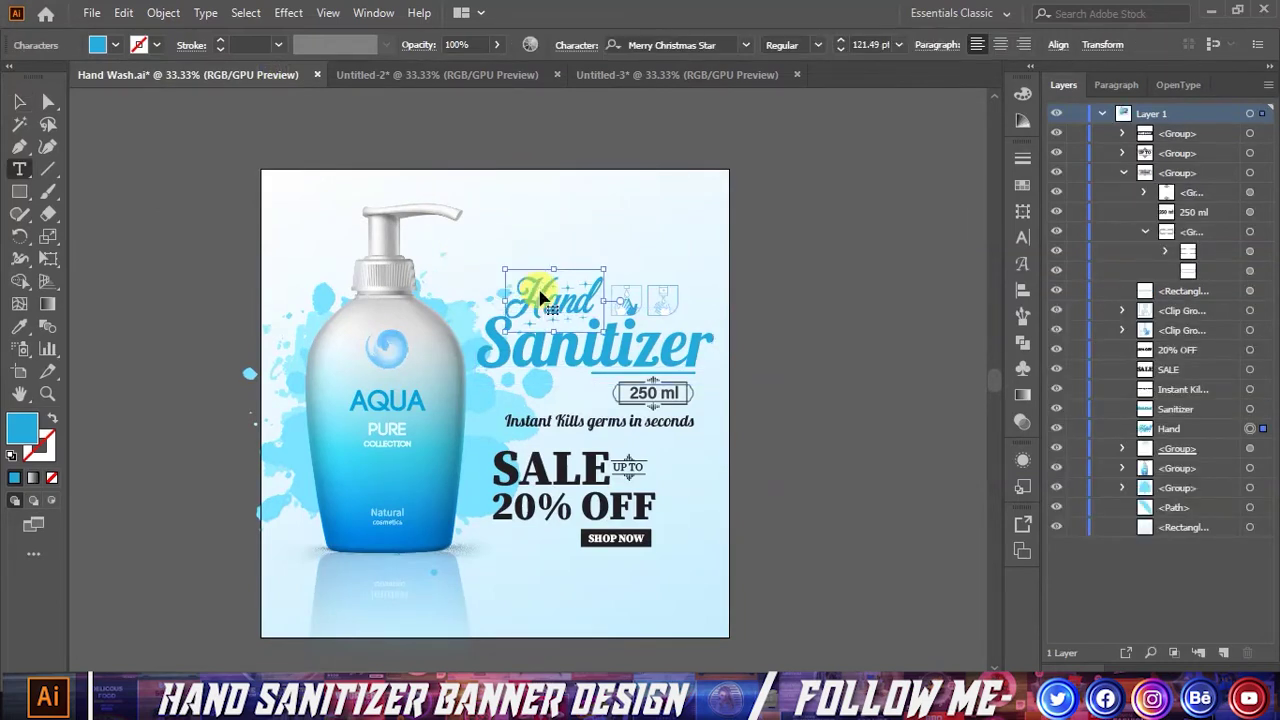
double_click(540, 292)
key("ctrl+c")
left_click(19, 101)
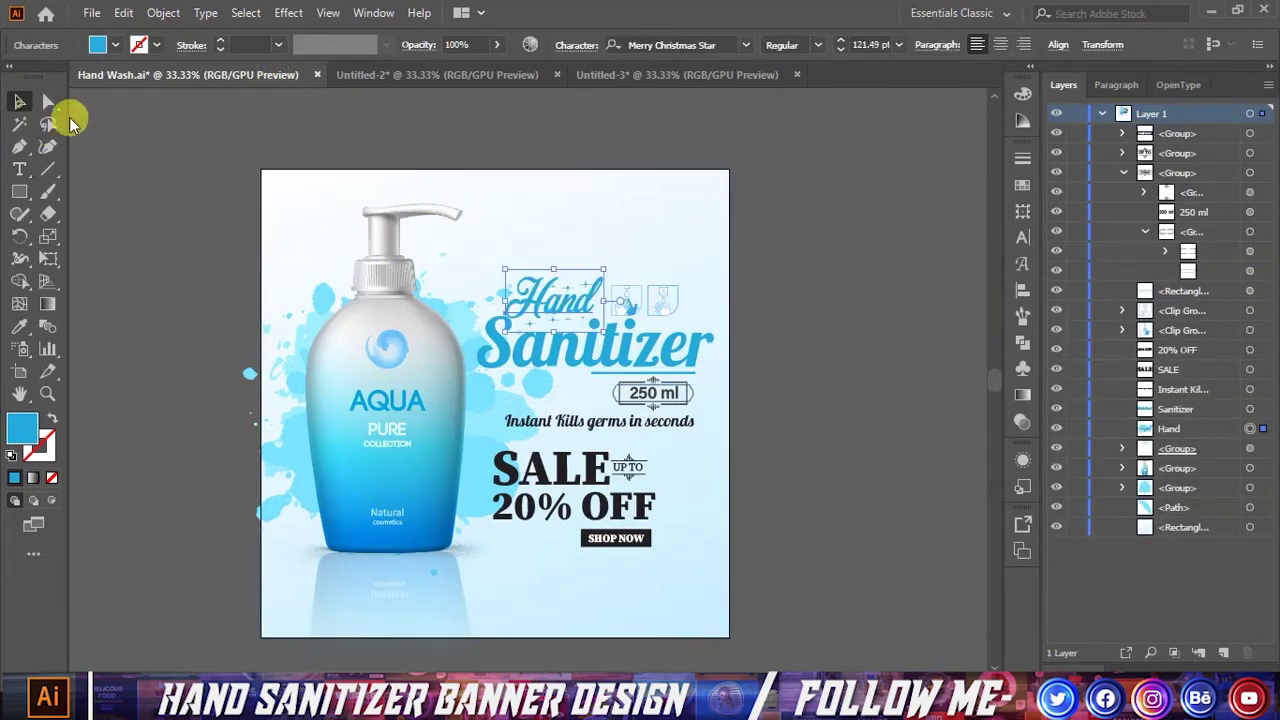
left_click(464, 76)
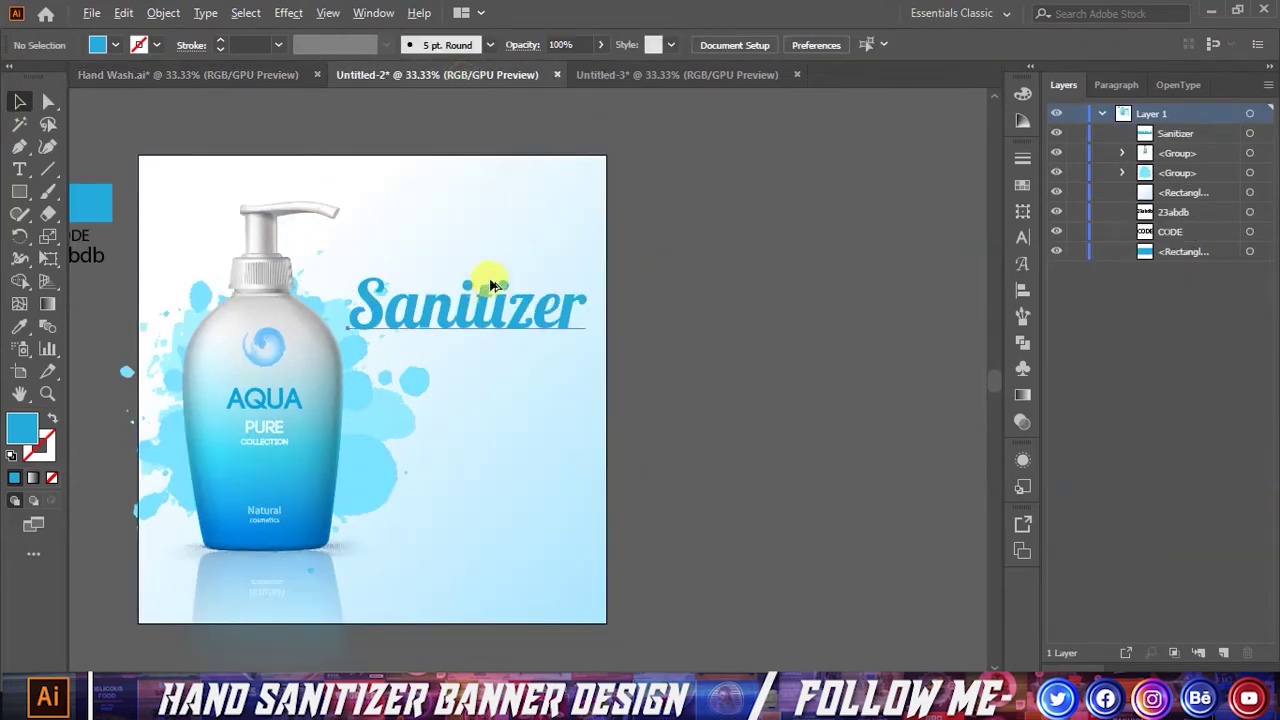
left_click_drag(491, 288, 490, 252)
- Replace the duplicate's text with the pasted Hand and nudge it right above Sanitizer
double_click(490, 252)
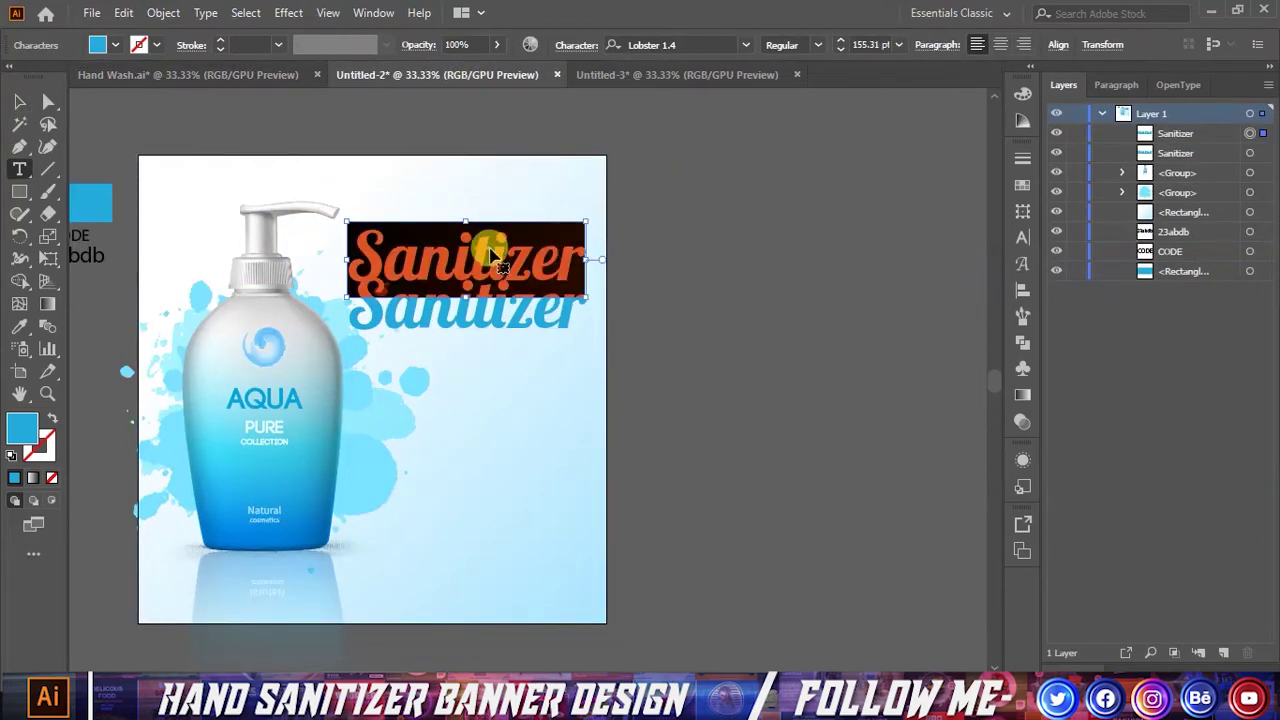
key("ctrl+v")
left_click(19, 101)
scroll(390, 258, "up", 1)
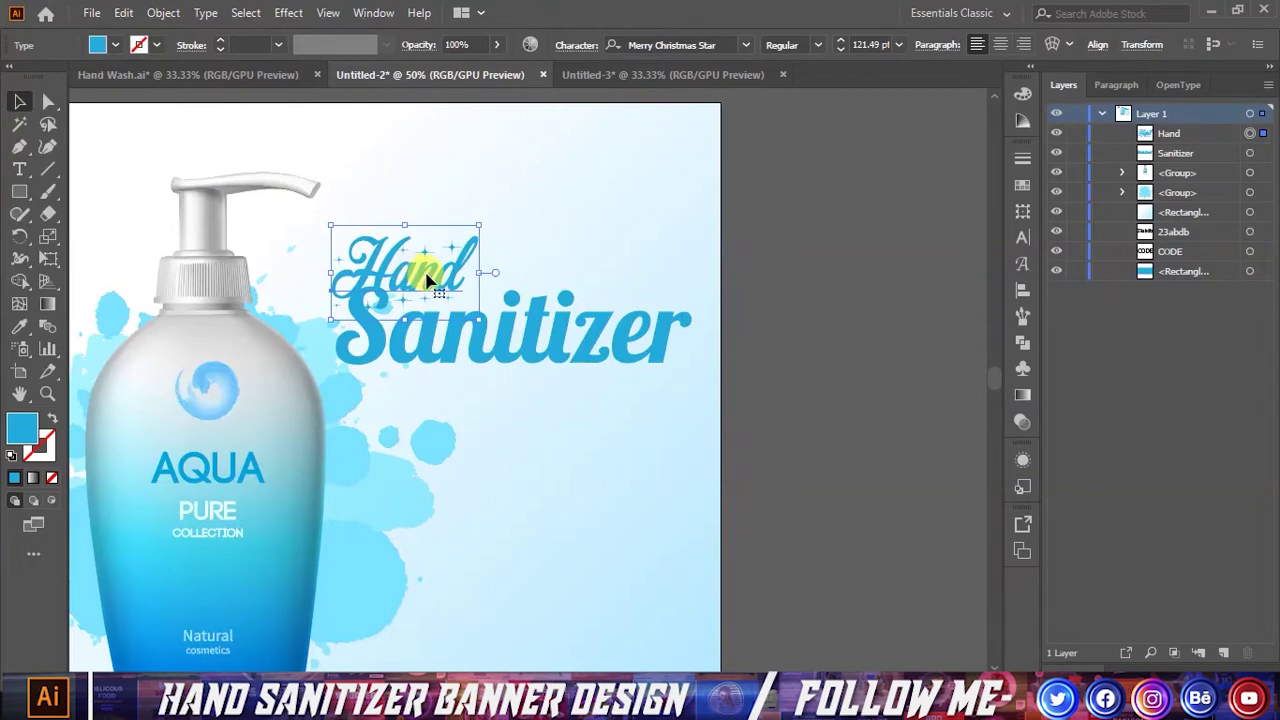
scroll(427, 280, "up", 1)
left_click_drag(424, 262, 545, 266)
left_click(700, 271)
left_click(543, 251)
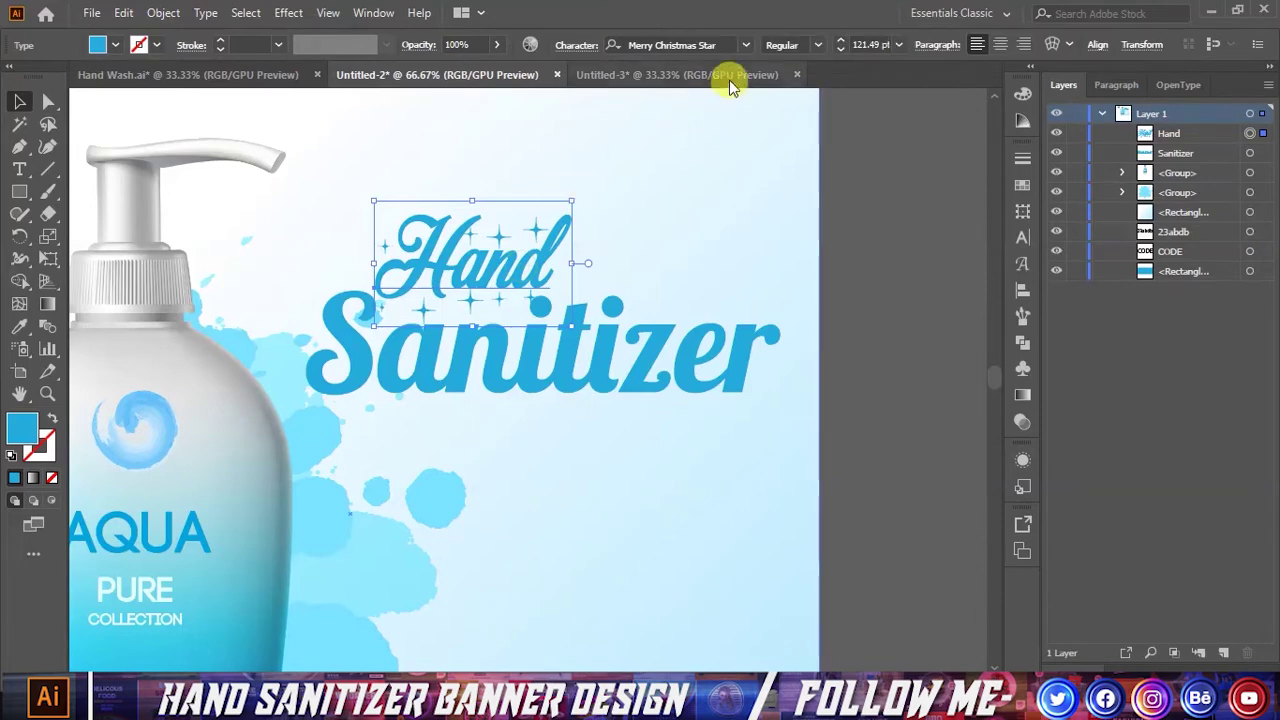
- Check Hand's Merry Christmas Star font in the font list and Character panel
left_click(718, 45)
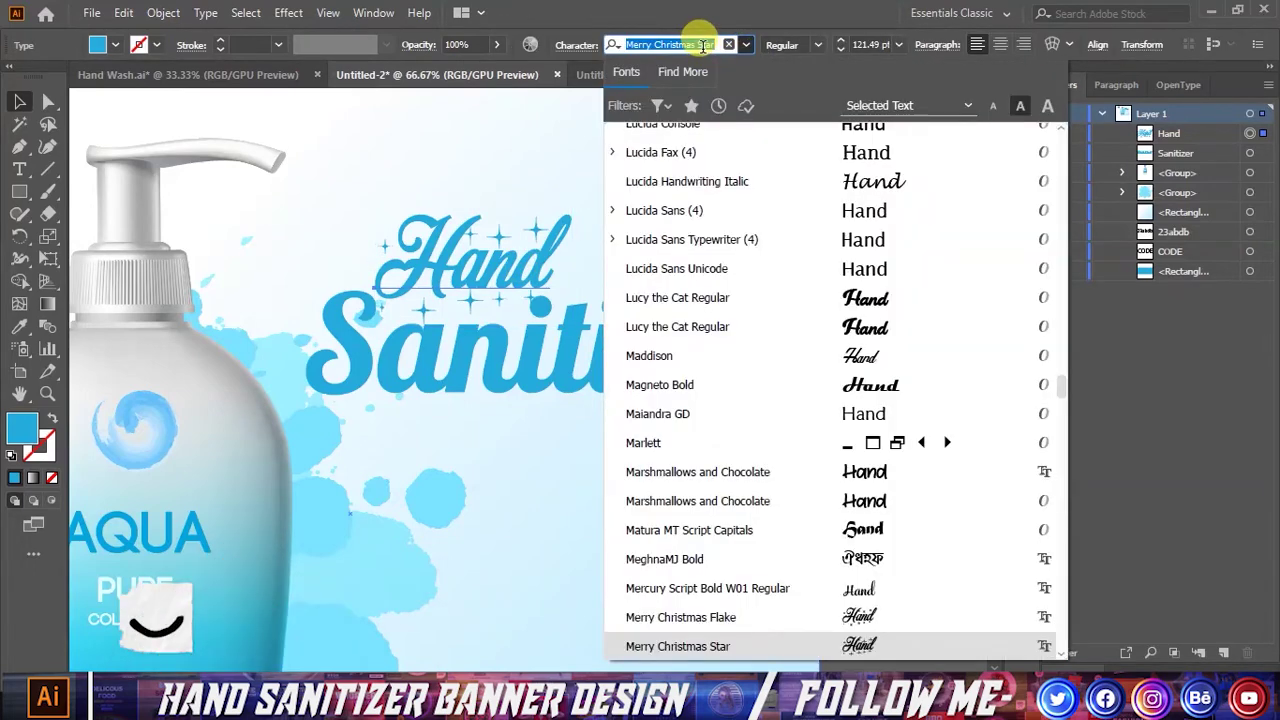
left_click(1097, 323)
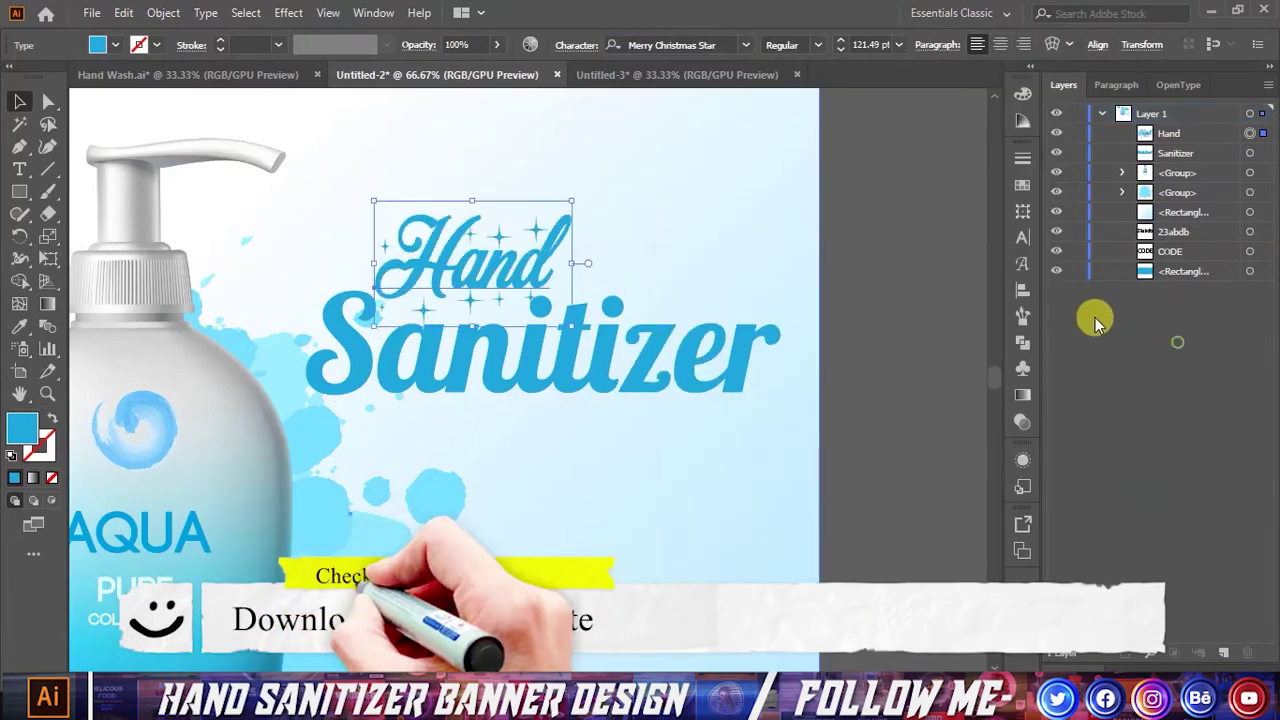
left_click(1022, 237)
left_click(922, 177)
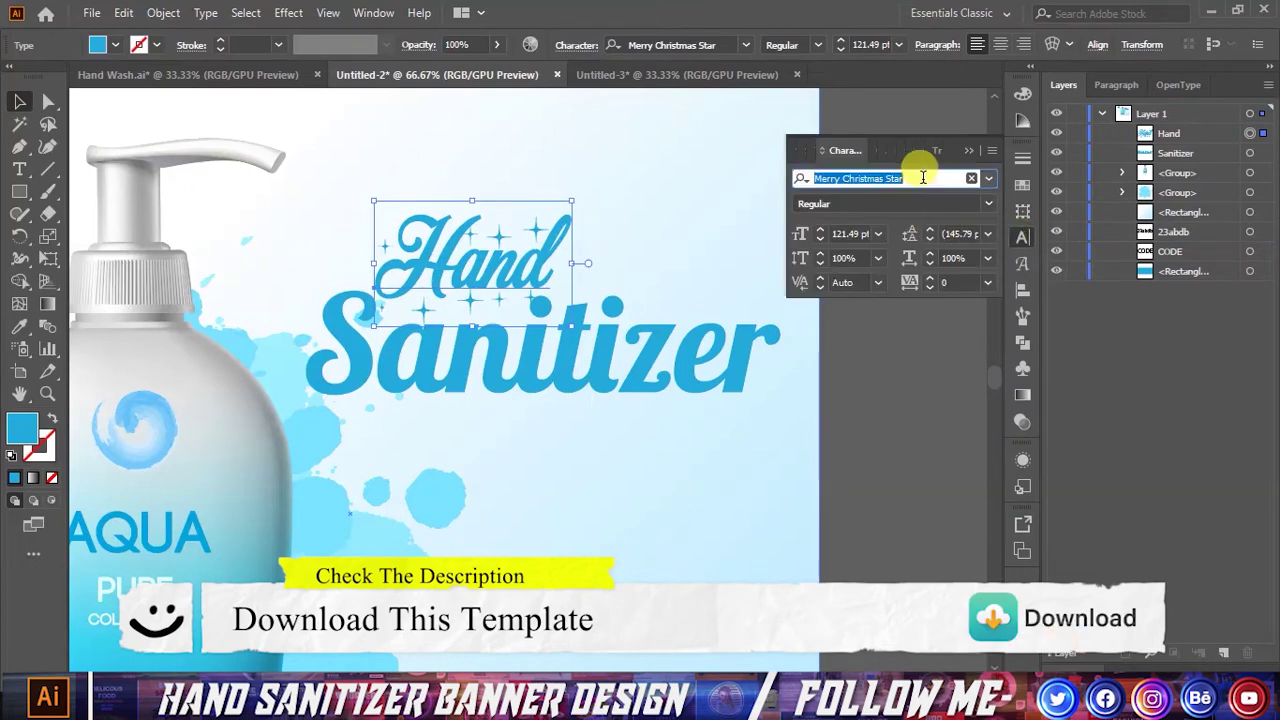
left_click(900, 302)
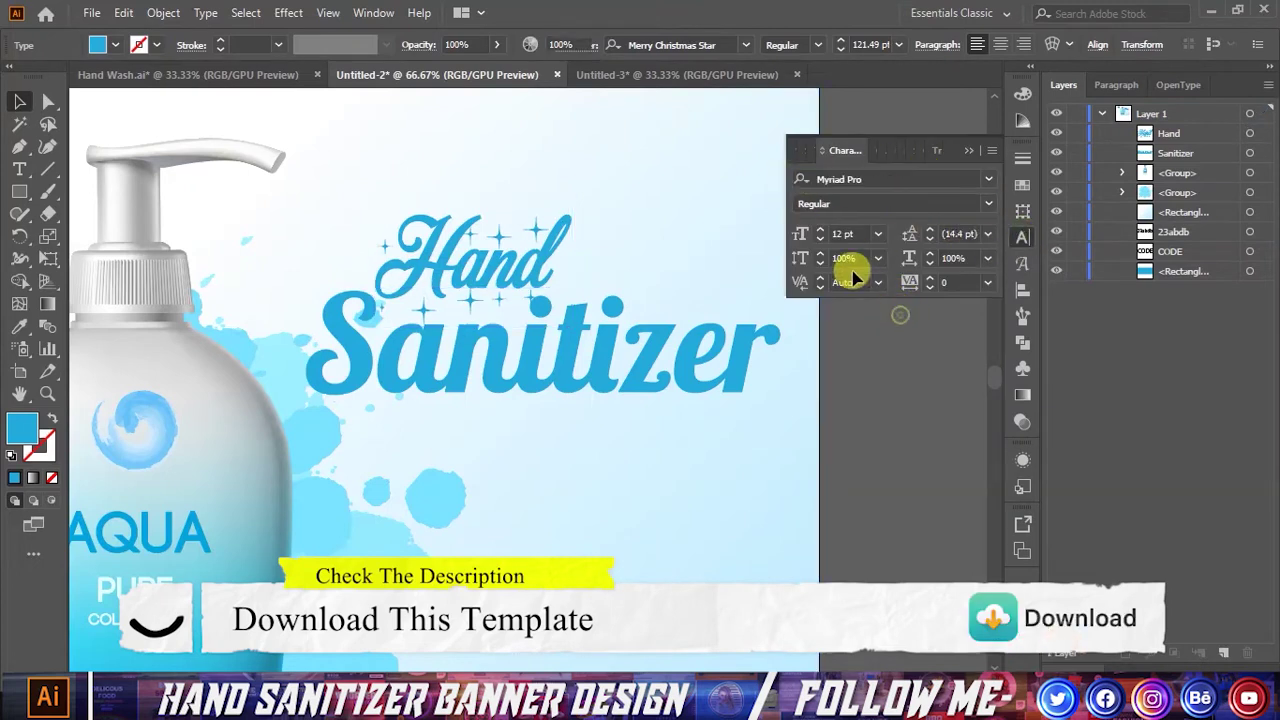
- Bring the two hand-wash icons from Untitled-3 and drop them beside 'Hand'
left_click(967, 150)
left_click(690, 76)
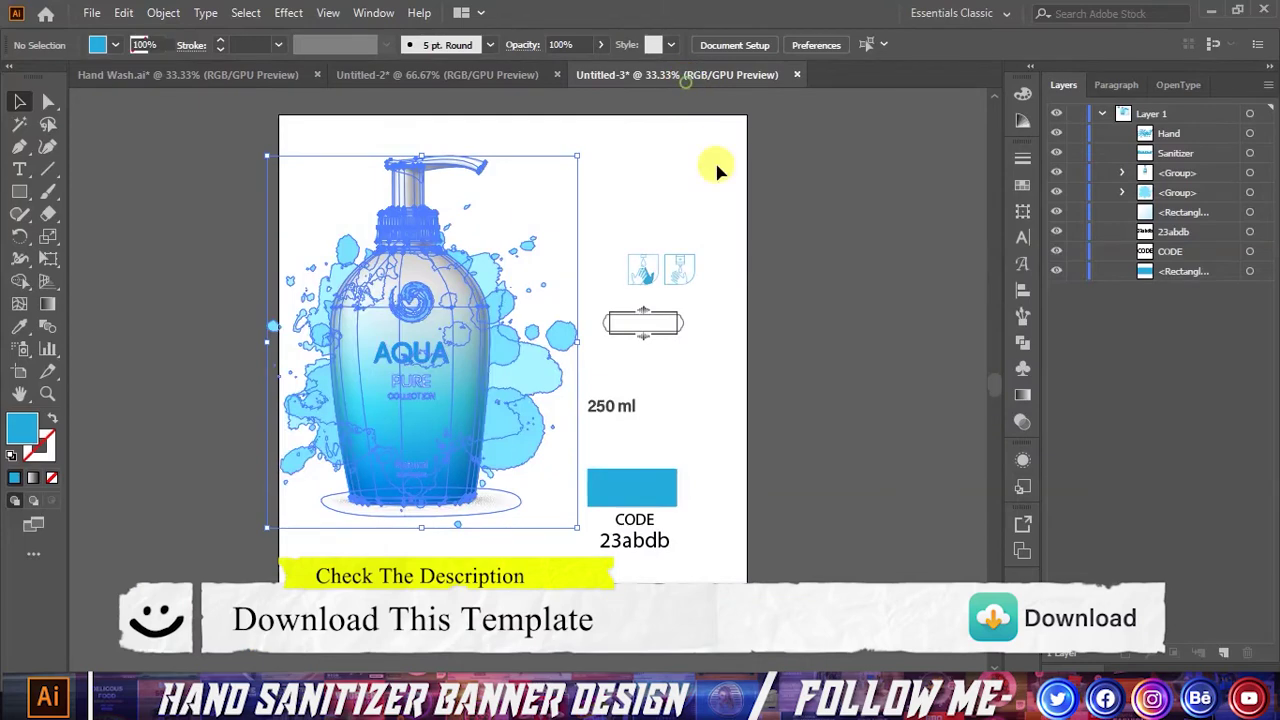
scroll(697, 341, "up", 1)
mouse_move(593, 222)
left_mouse_down()
mouse_move(708, 284)
mouse_move(524, 147)
left_mouse_up()
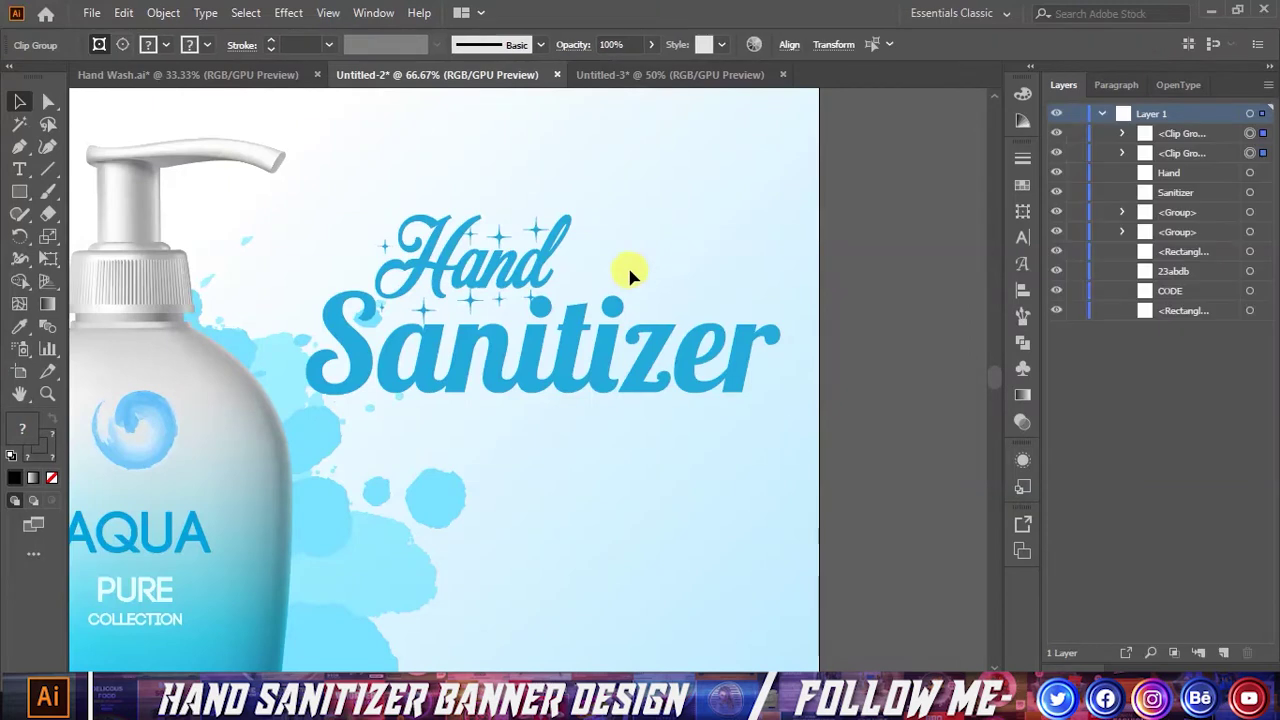
left_click_drag(620, 275, 718, 284)
scroll(635, 275, "up", 1)
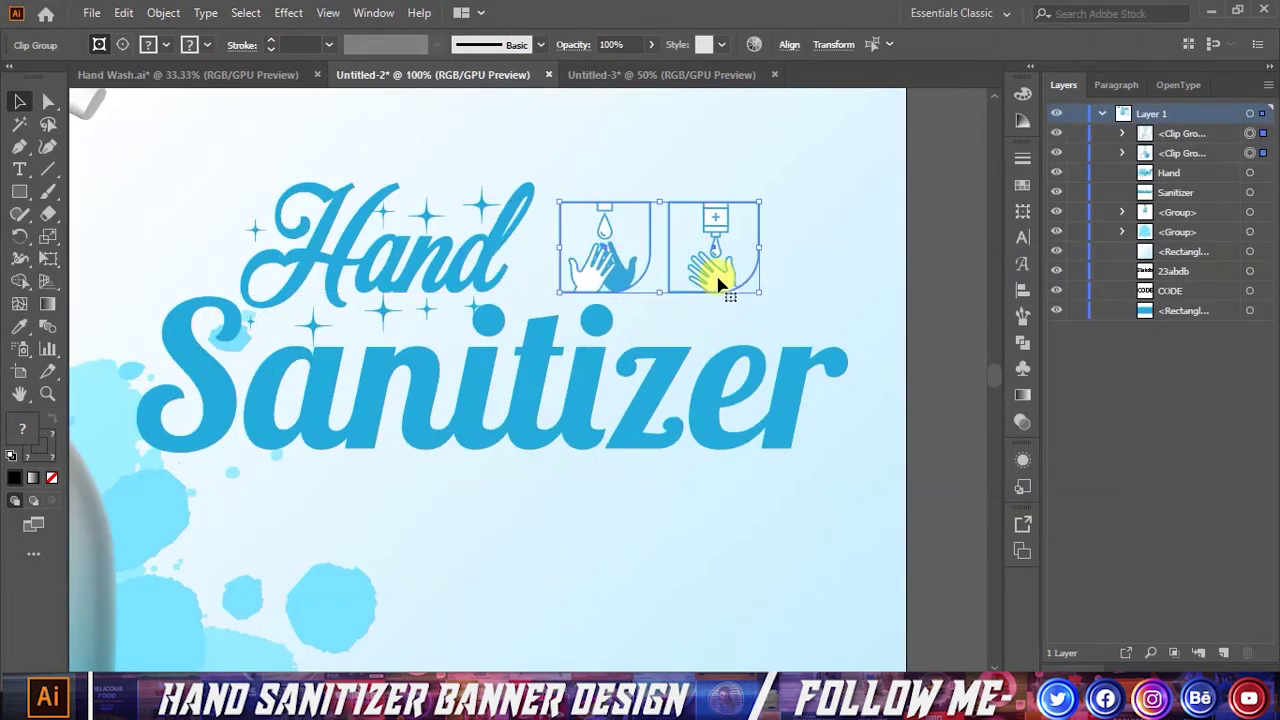
left_click(655, 525)
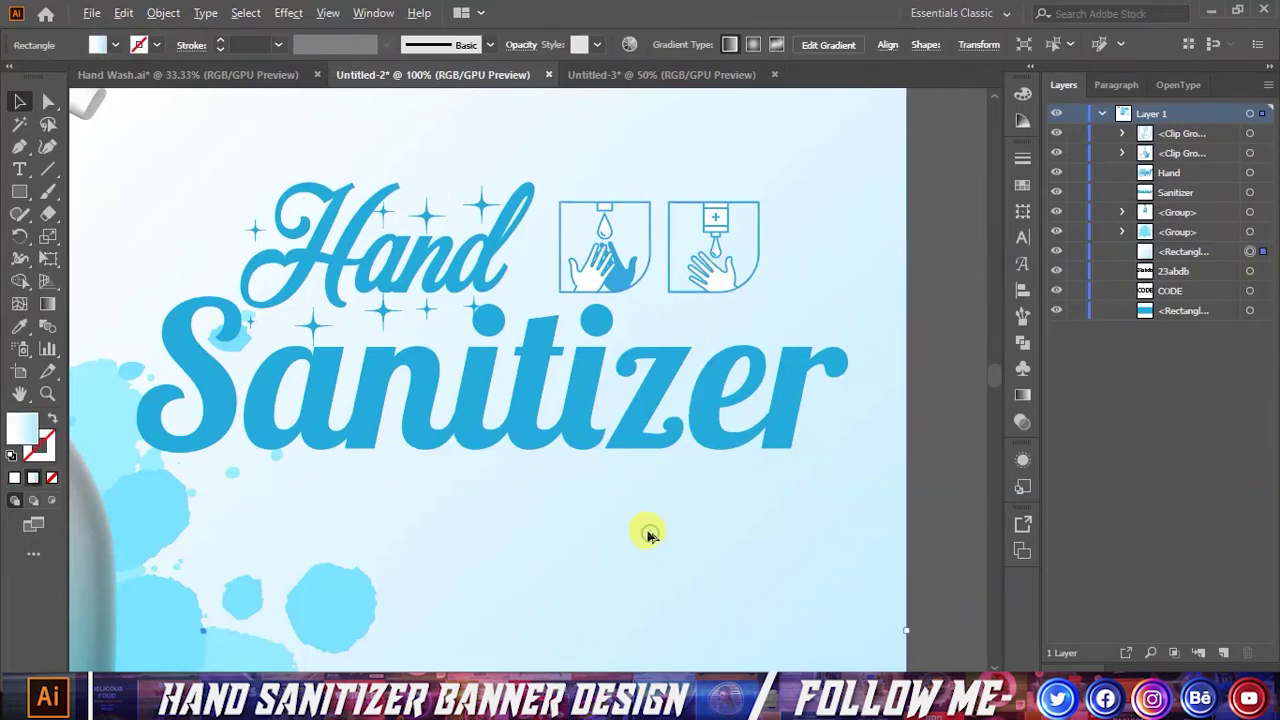
scroll(650, 530, "down", 1)
scroll(645, 530, "down", 1)
scroll(800, 480, "down", 2)
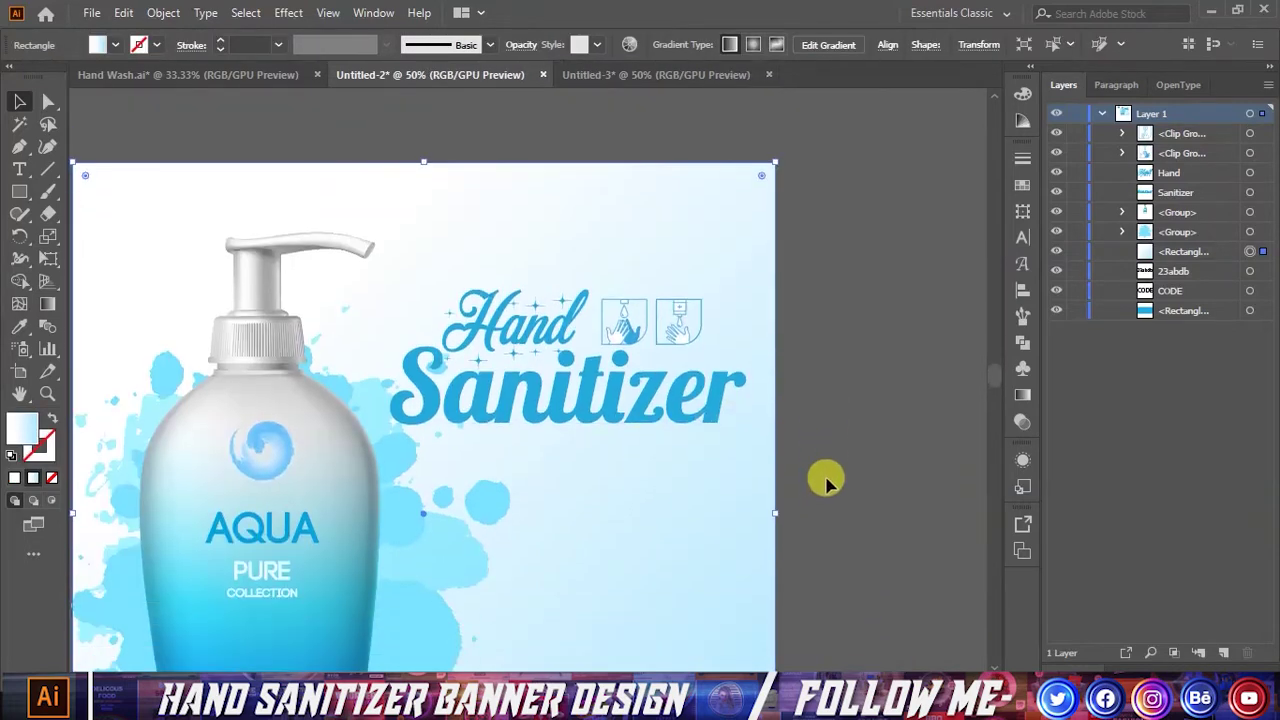
scroll(823, 480, "down", 1)
scroll(766, 400, "down", 1)
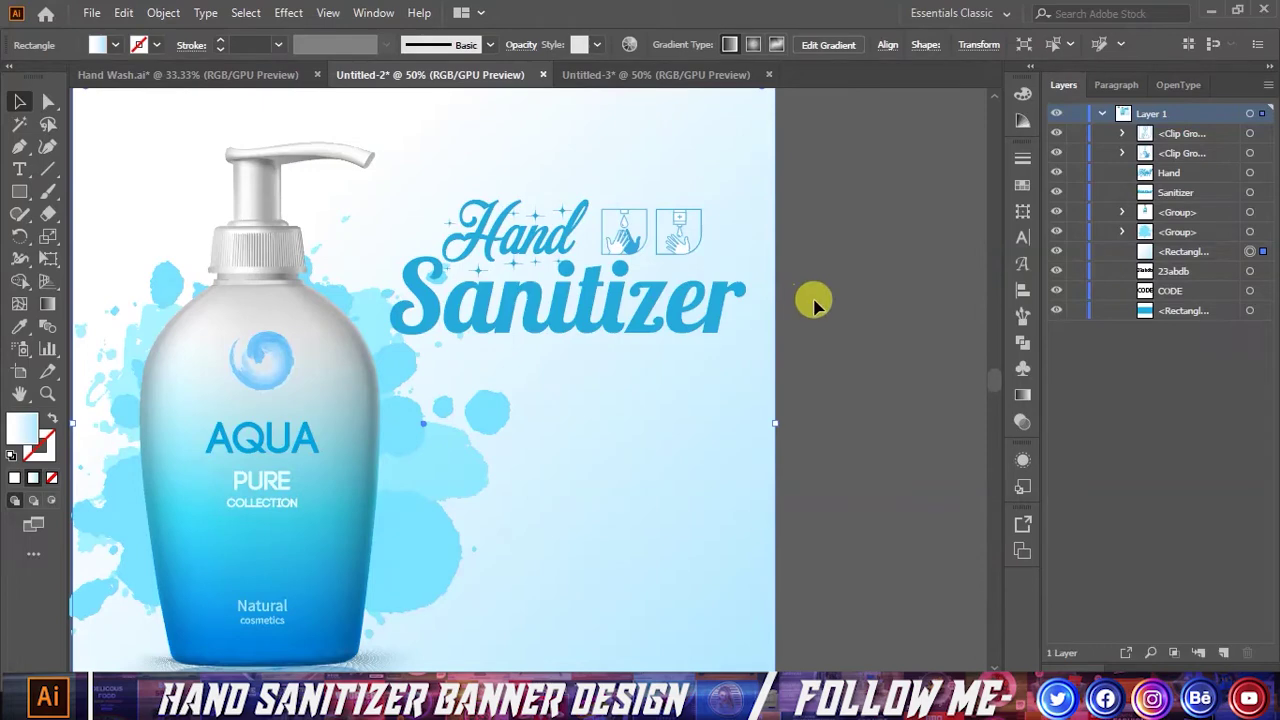
- Draw a thin bar under 'Sanitizer' and give it the Sanitizer blue with the Eyedropper
left_click(22, 193)
scroll(620, 310, "up", 1)
scroll(533, 357, "up", 1)
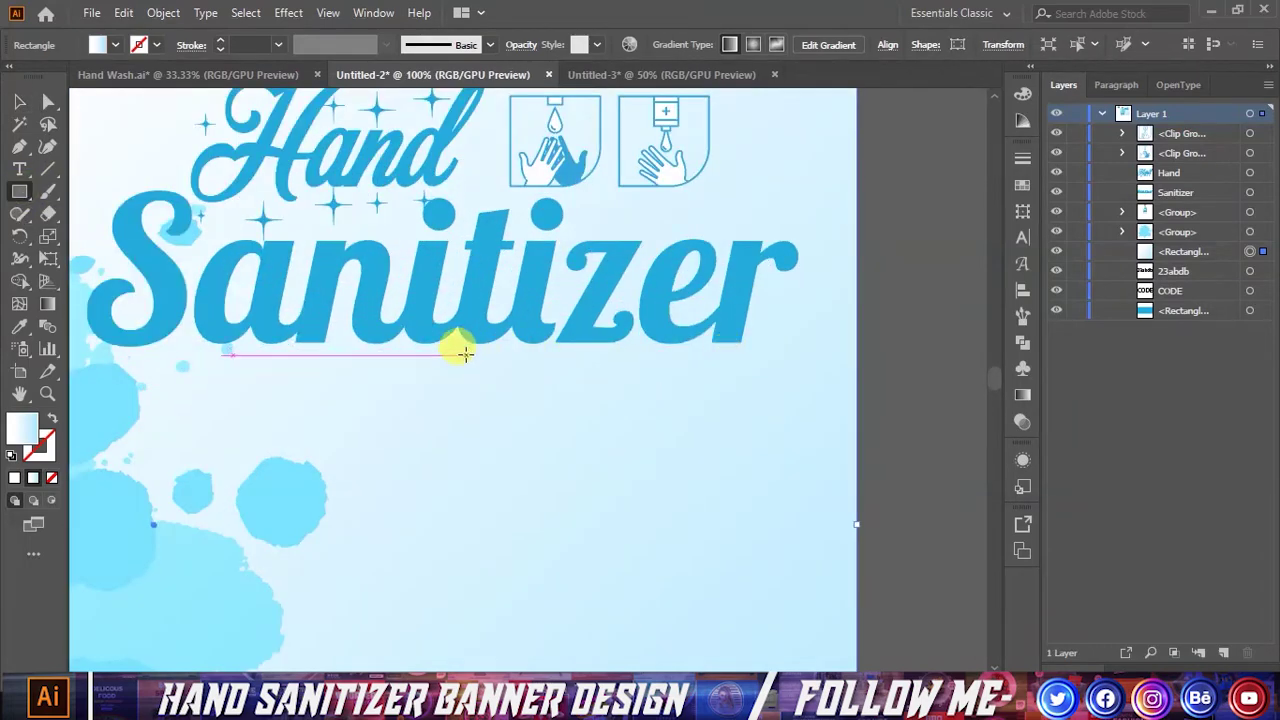
left_click_drag(458, 360, 740, 366)
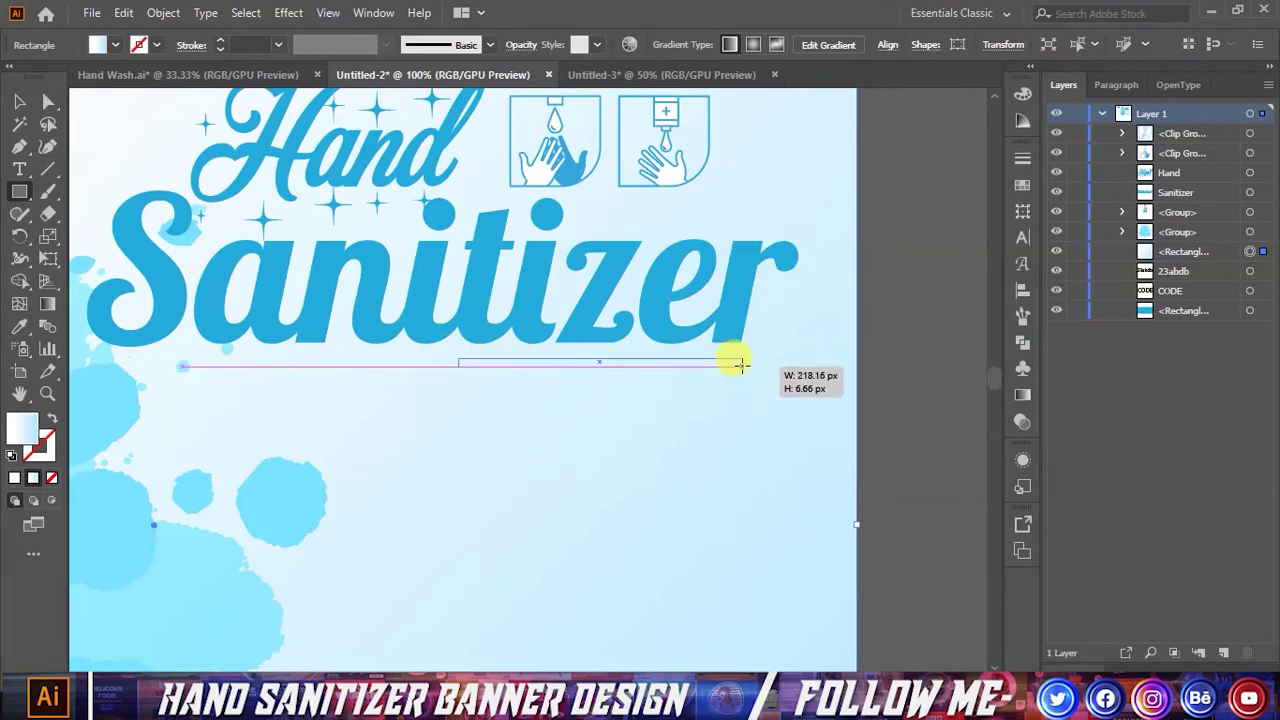
left_click_drag(740, 364, 741, 362)
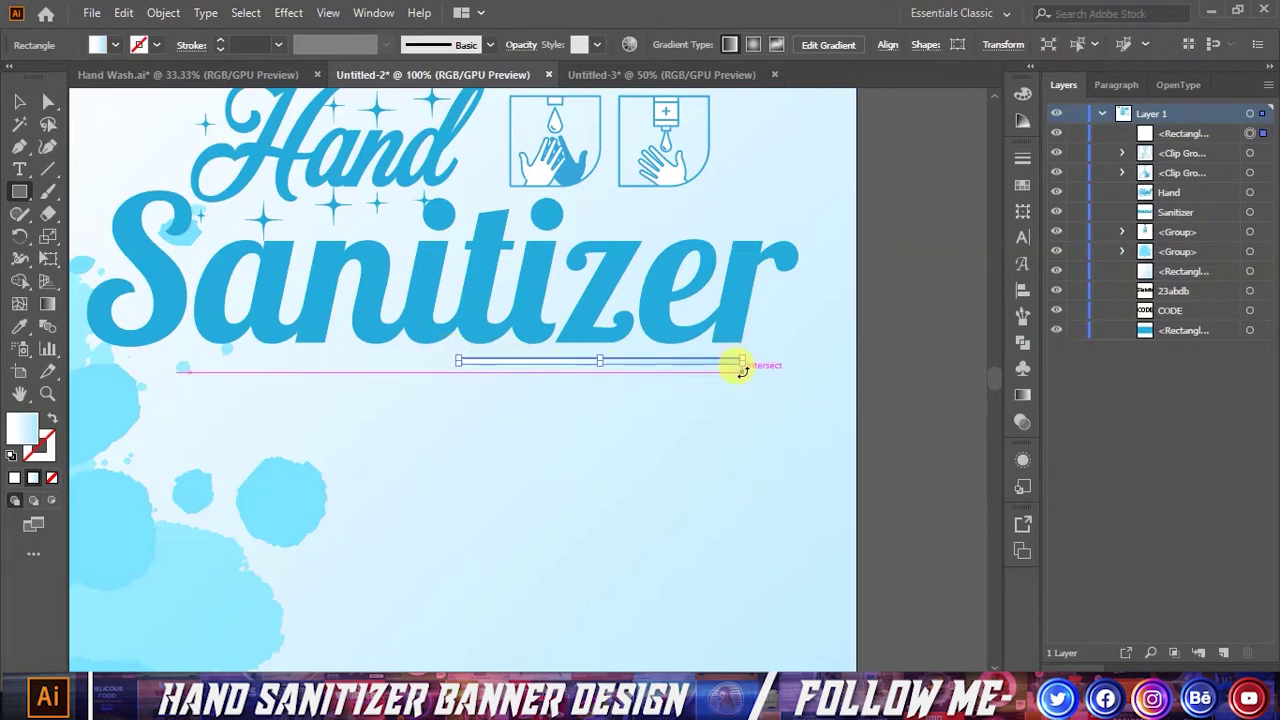
key("i")
left_click(746, 296)
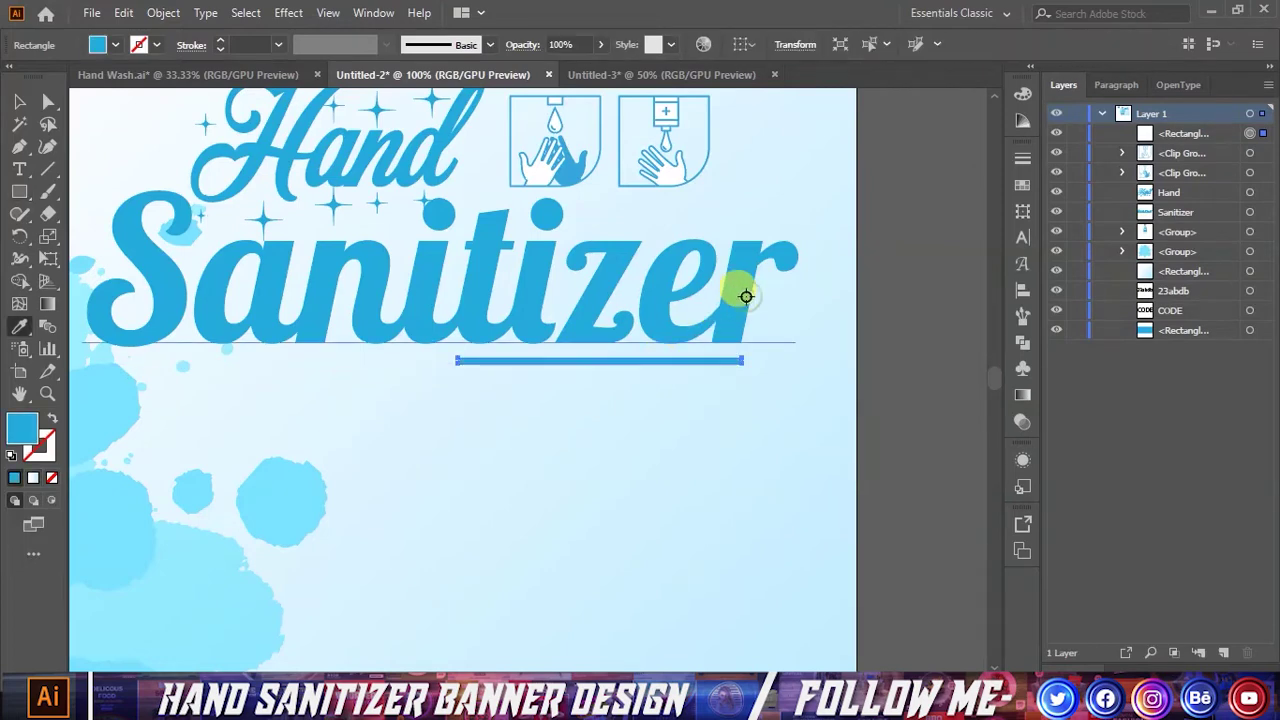
left_click(18, 101)
left_click(890, 420)
- Scroll over the banner, then bring up the finished Hand Wash.ai design for reference
scroll(886, 422, "down", 1)
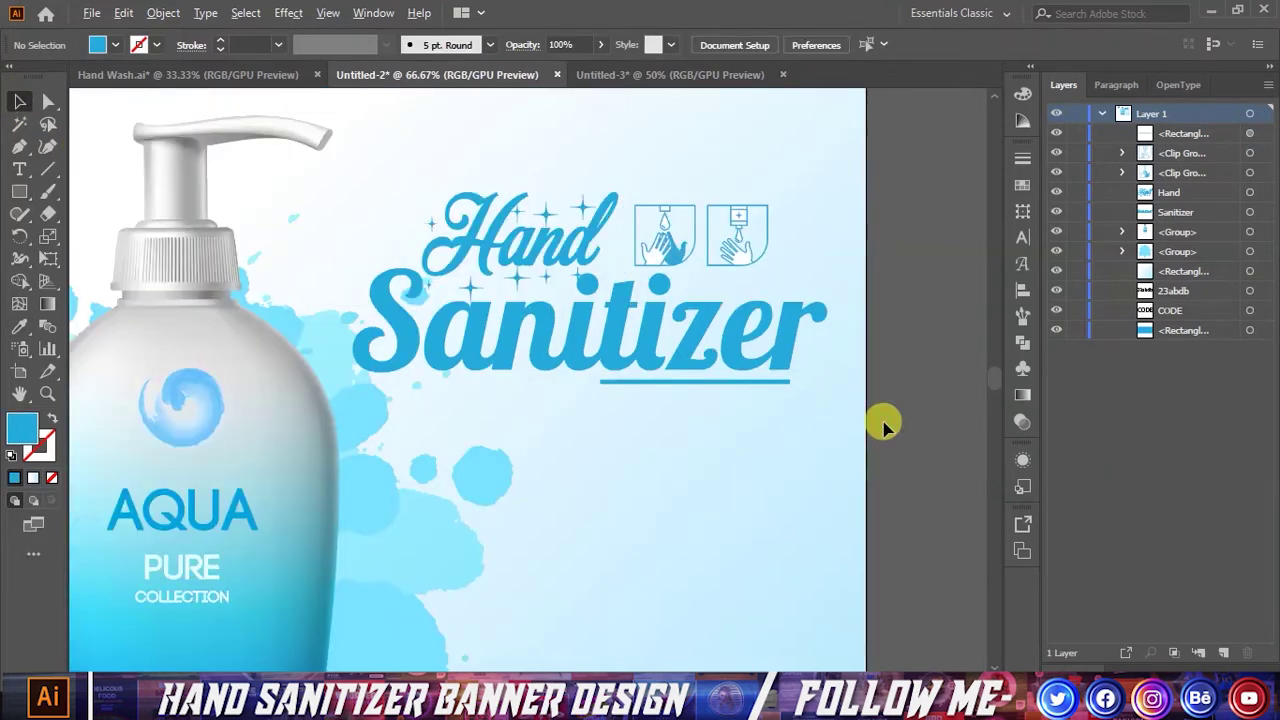
scroll(871, 423, "down", 1)
scroll(771, 417, "down", 1)
scroll(850, 455, "up", 1)
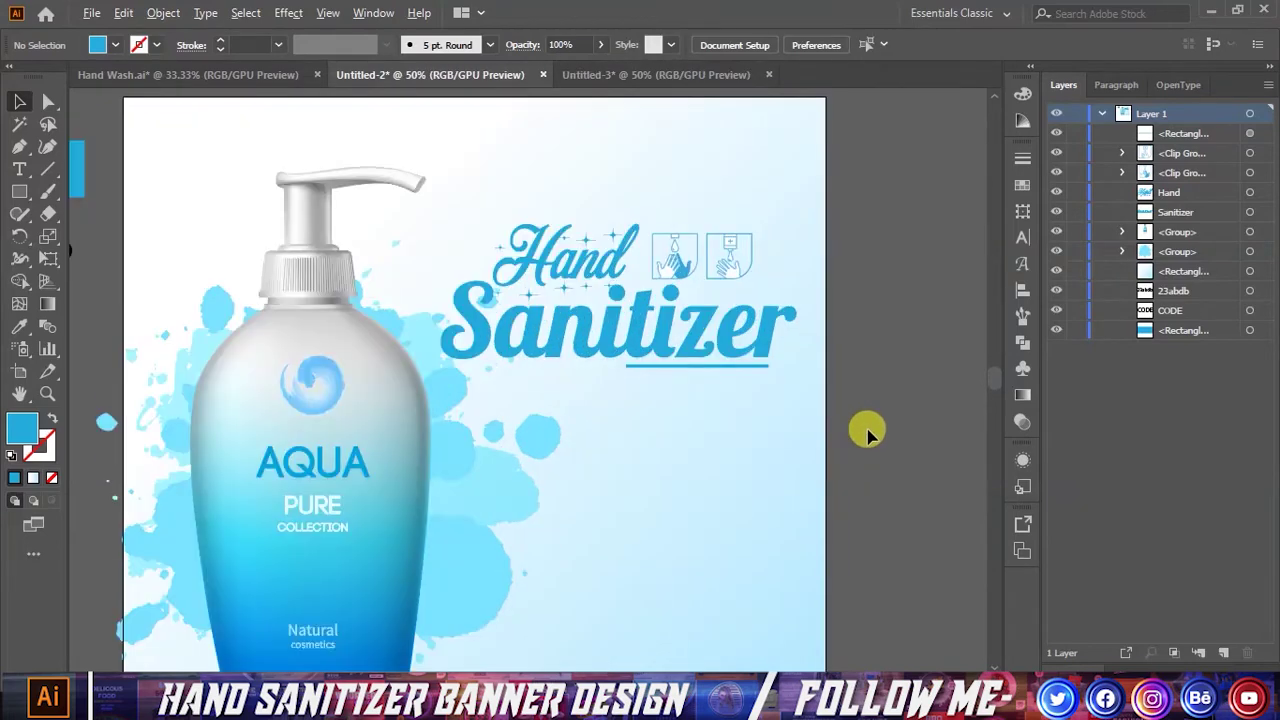
scroll(808, 355, "down", 1)
scroll(806, 357, "down", 1)
scroll(806, 357, "down", 1)
scroll(810, 362, "up", 2)
scroll(830, 372, "down", 1)
scroll(832, 370, "down", 1)
scroll(834, 368, "up", 1)
left_click(250, 74)
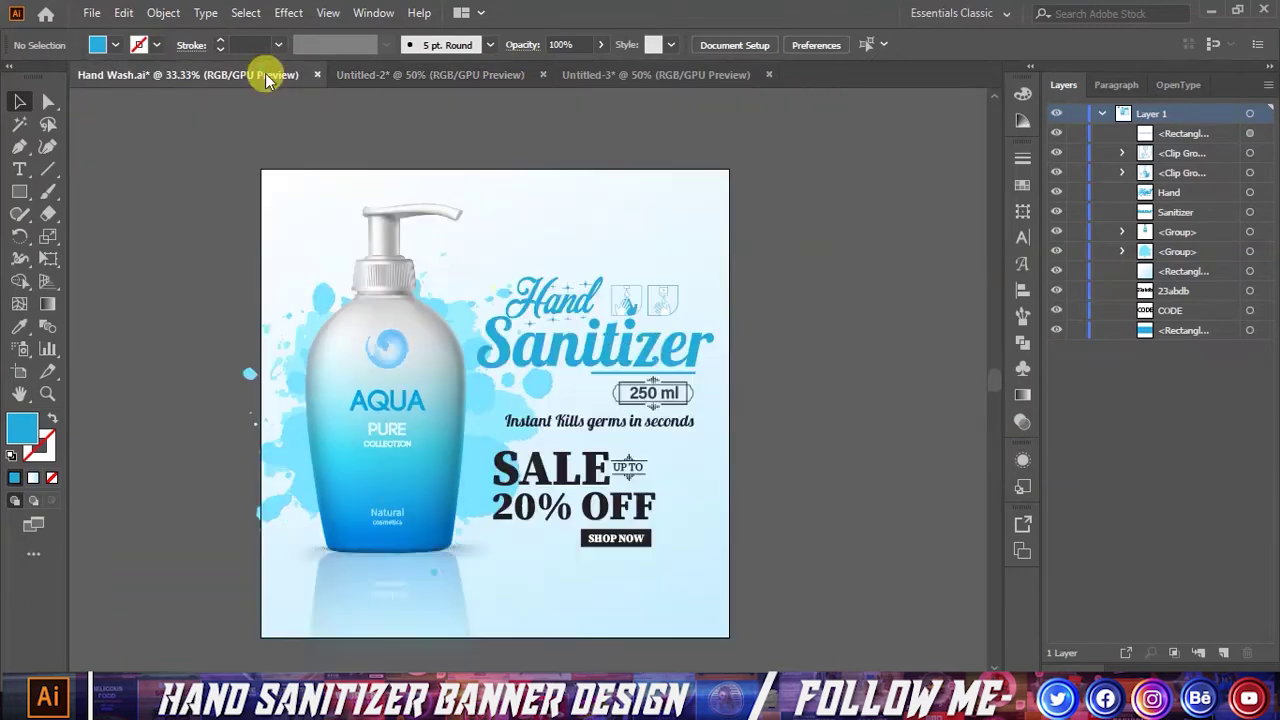
- Drag the ornamental label frame from Untitled-3 onto the banner
scroll(762, 341, "up", 1)
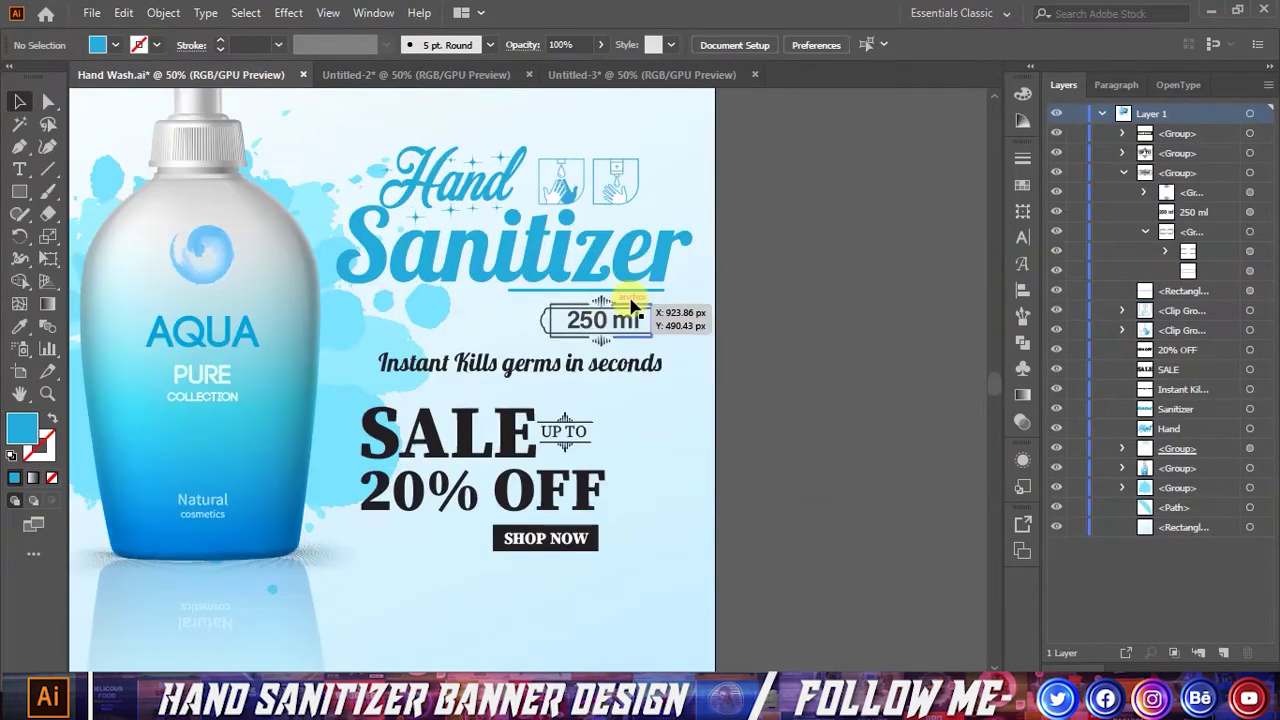
left_click(629, 75)
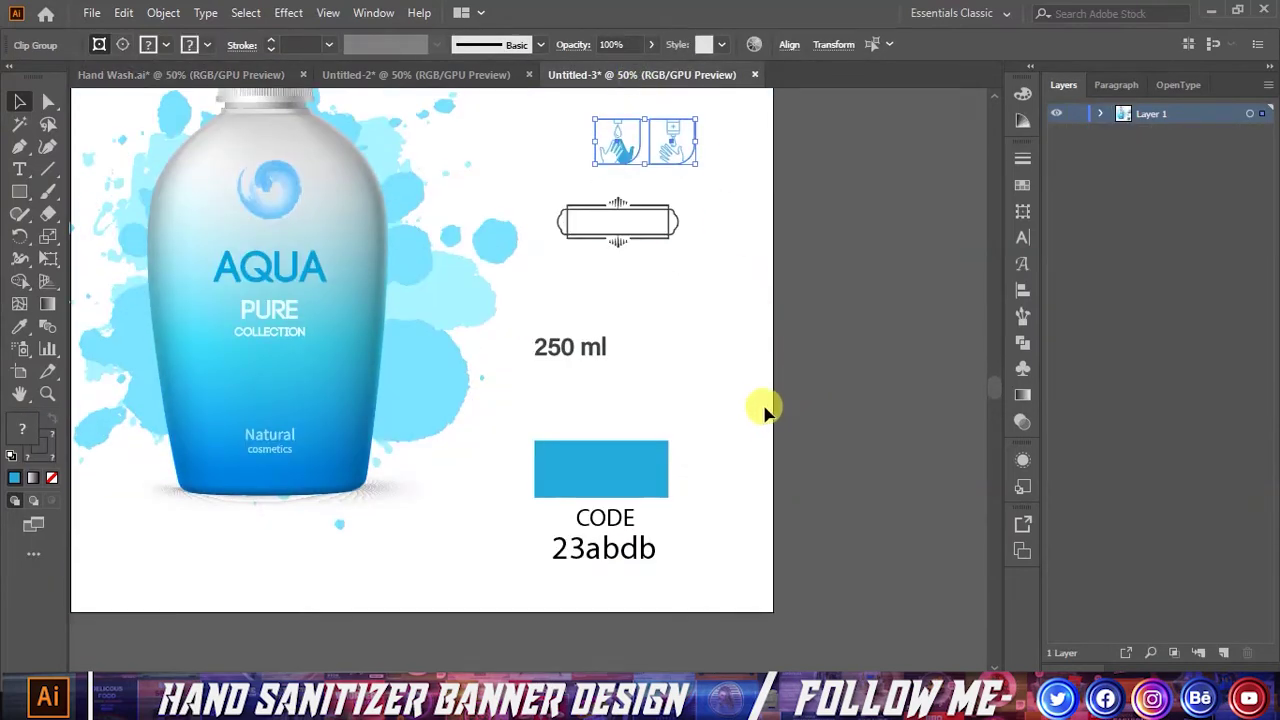
left_click_drag(645, 243, 430, 84)
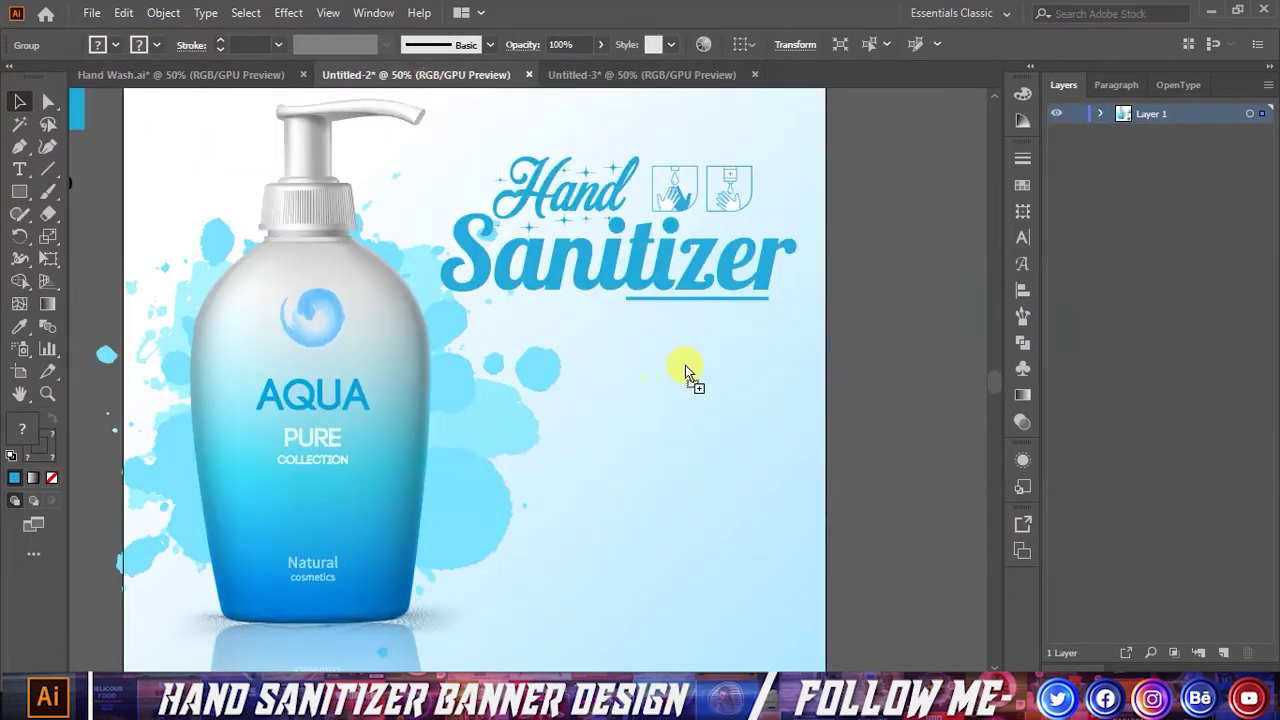
left_click_drag(685, 365, 794, 338)
scroll(700, 362, "up", 2)
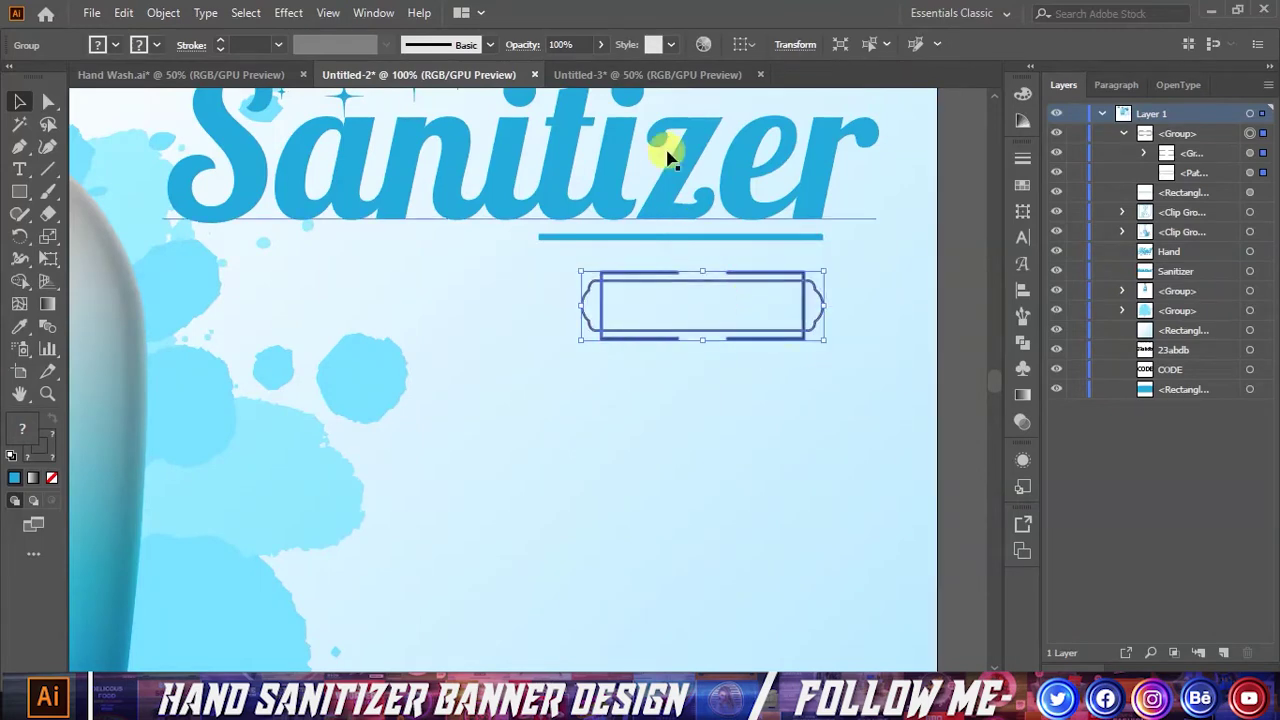
- Copy the label frame again, group its pieces and delete the extra copy
left_click(652, 75)
scroll(600, 205, "up", 2)
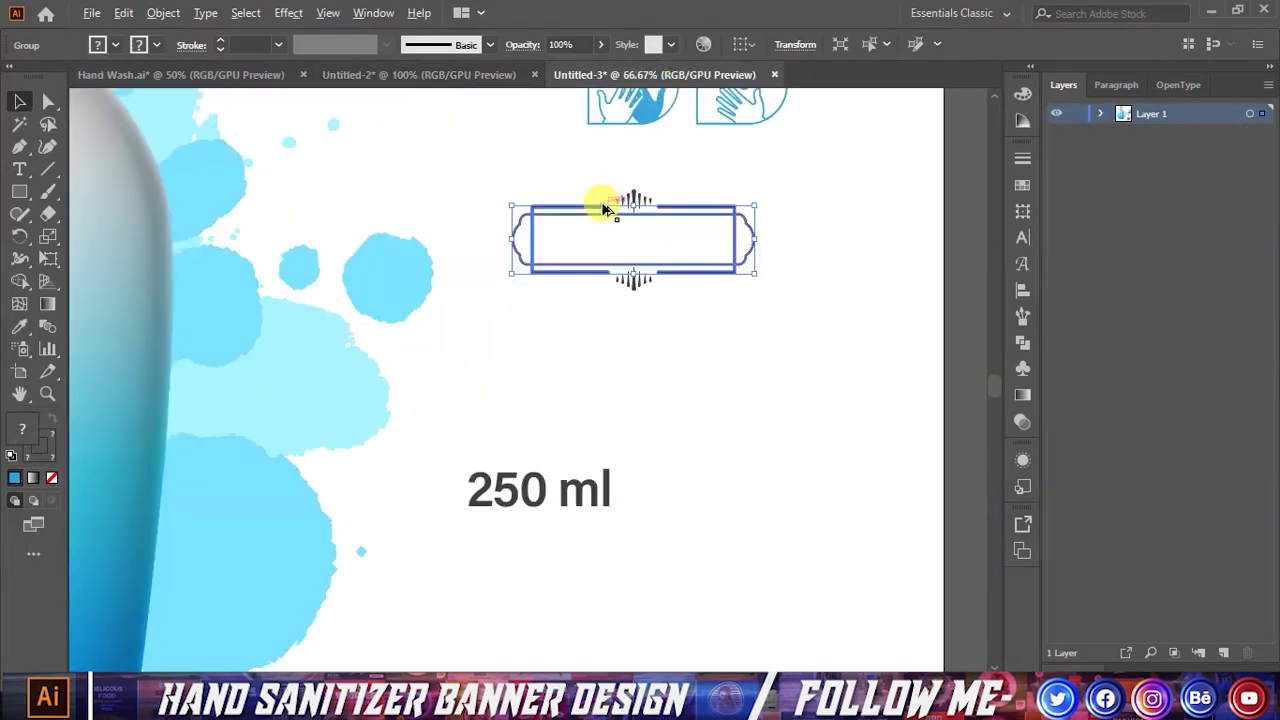
left_click(558, 205)
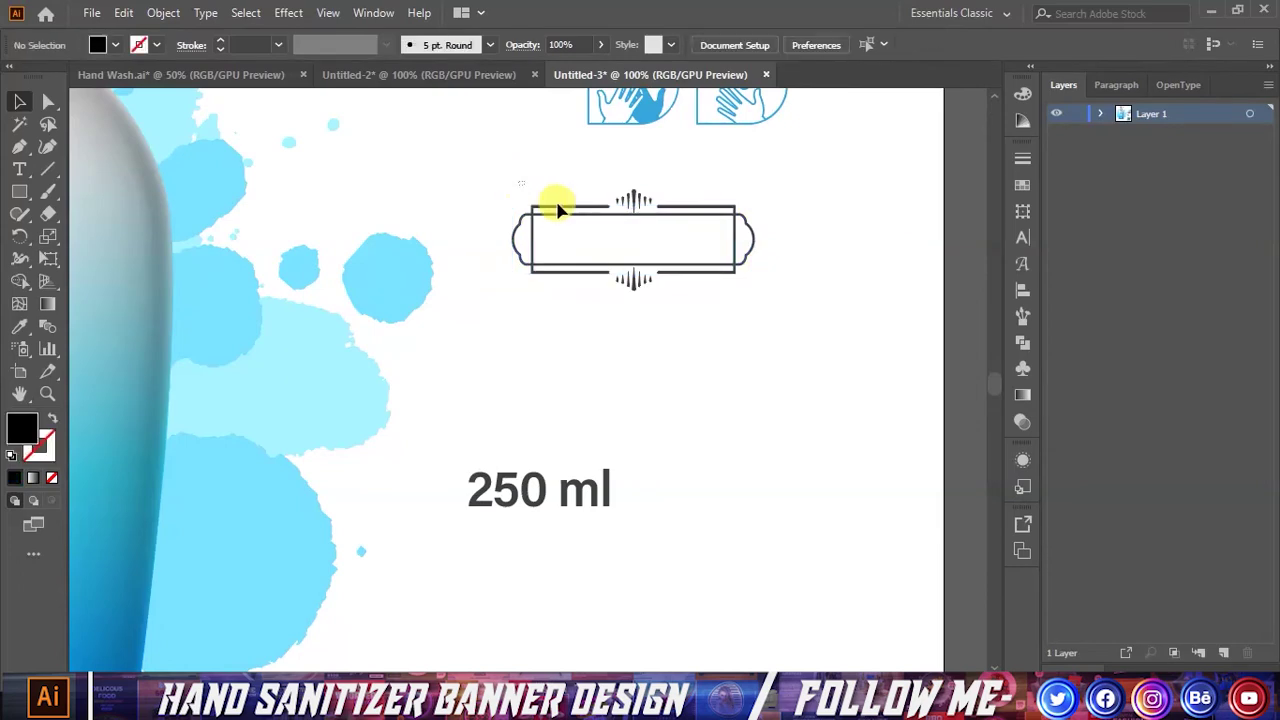
mouse_move(653, 214)
left_mouse_down()
mouse_move(423, 73)
mouse_move(683, 406)
left_mouse_up()
right_click(680, 398)
left_click(725, 232)
left_click(778, 337)
key("Delete")
- Position the label frame below the blue bar under Sanitizer
left_click_drag(691, 395, 783, 345)
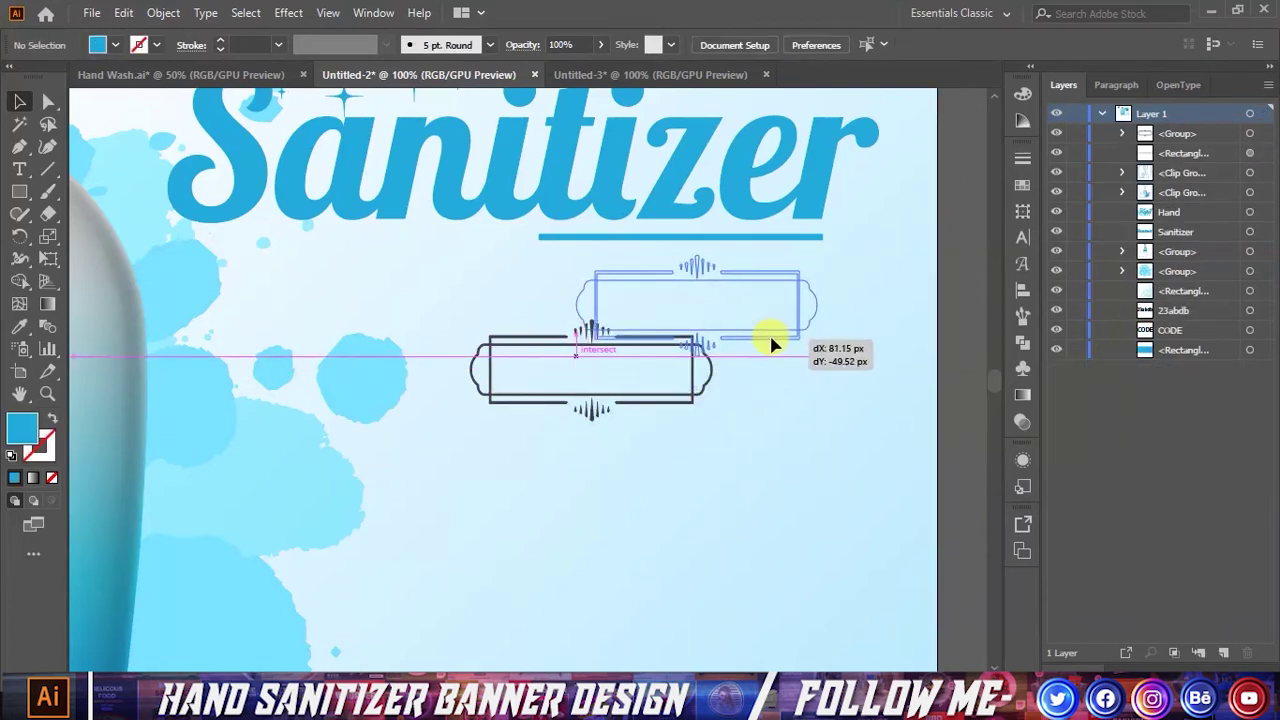
left_click_drag(783, 345, 778, 337)
left_click(788, 418)
scroll(378, 327, "up", 2)
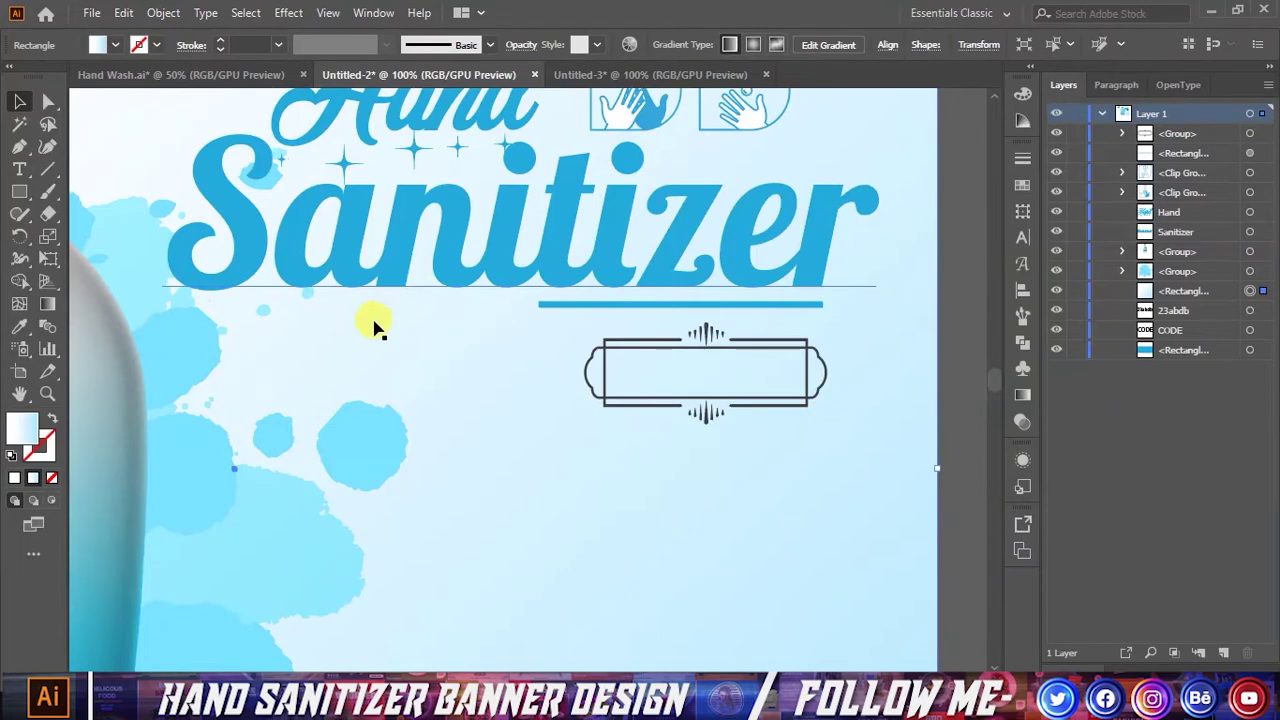
left_click(229, 76)
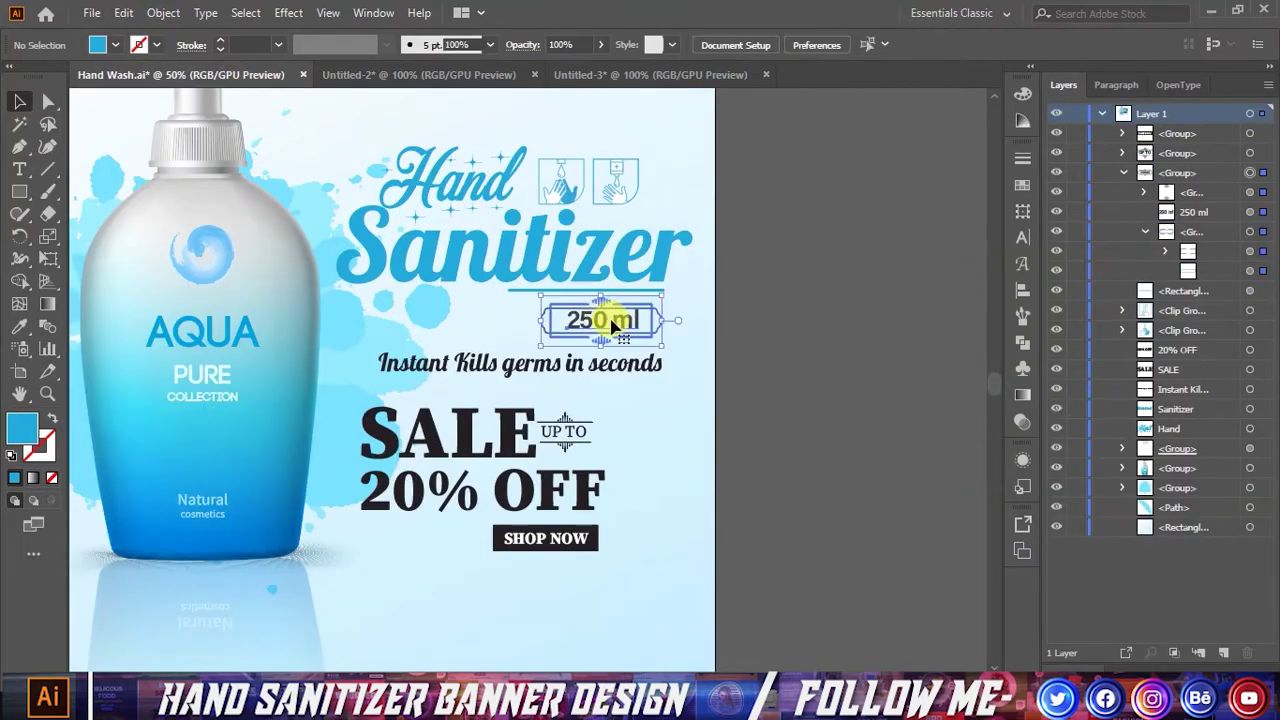
- Inspect the 250 ml text's font settings in the Hand Wash.ai label
double_click(612, 325)
double_click(611, 320)
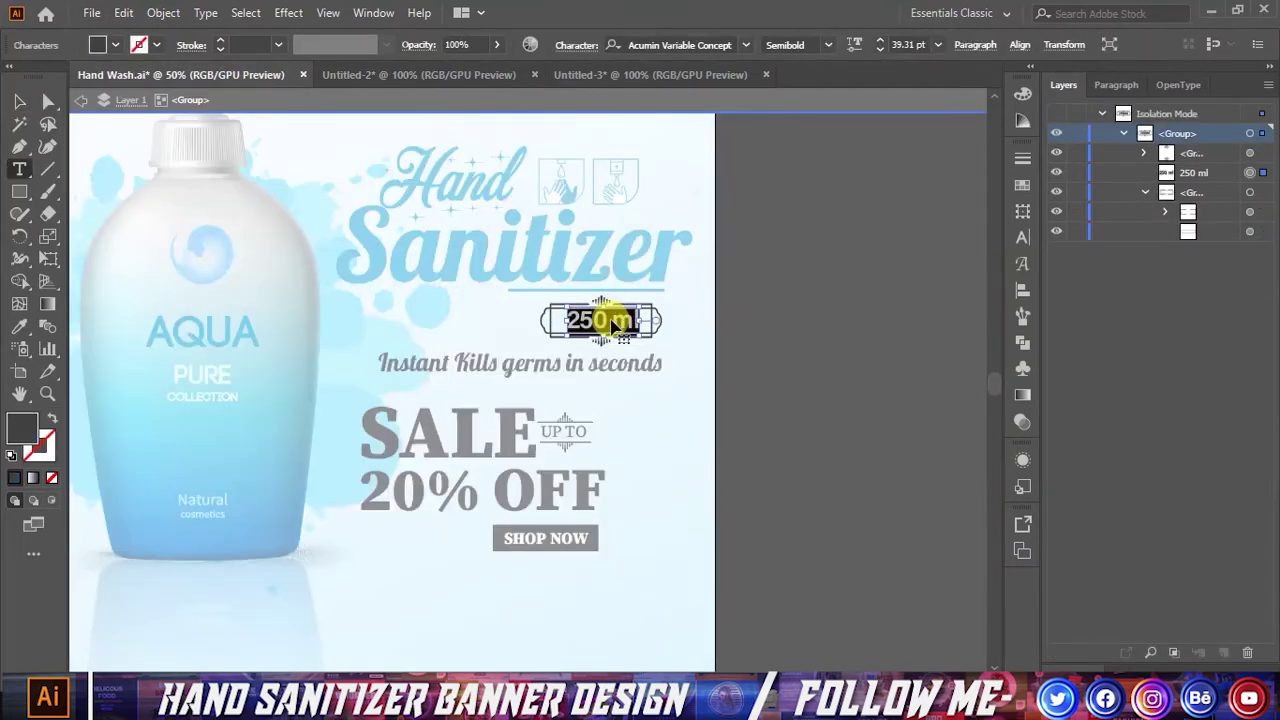
left_click(81, 100)
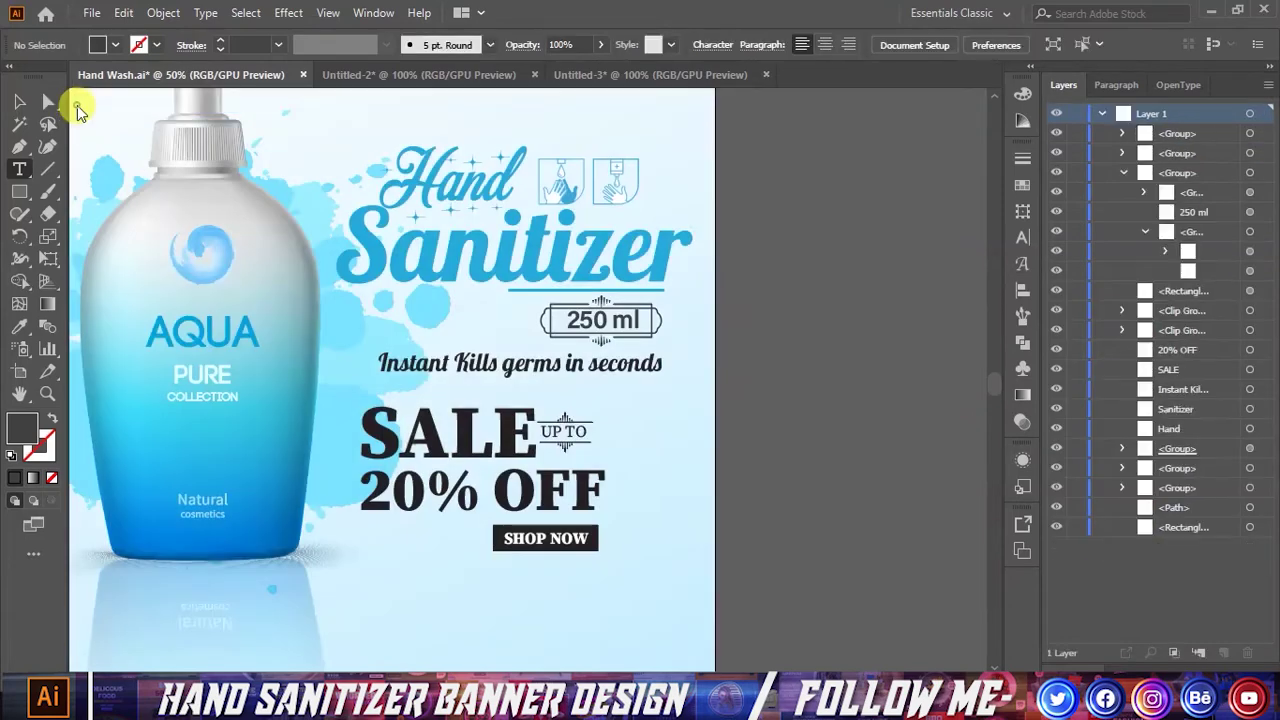
- Add '250 ml' text on the banner and move it into the ornate frame
left_click(505, 77)
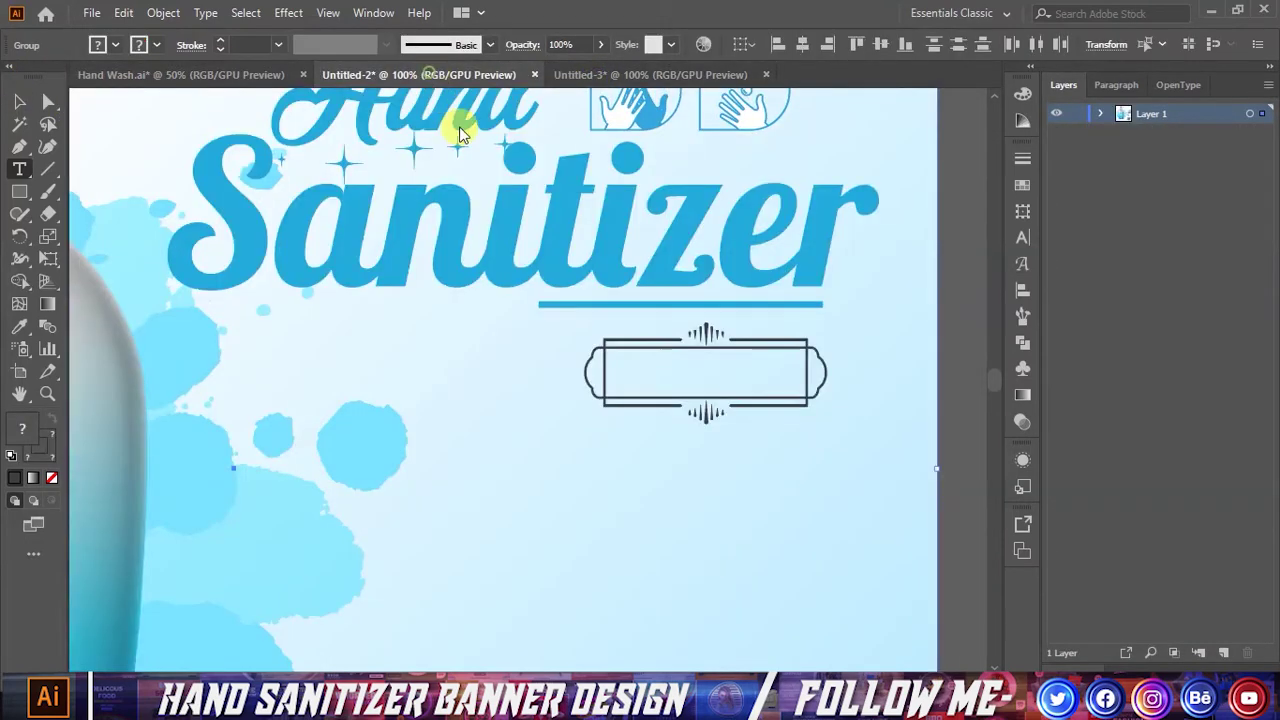
left_click(665, 385)
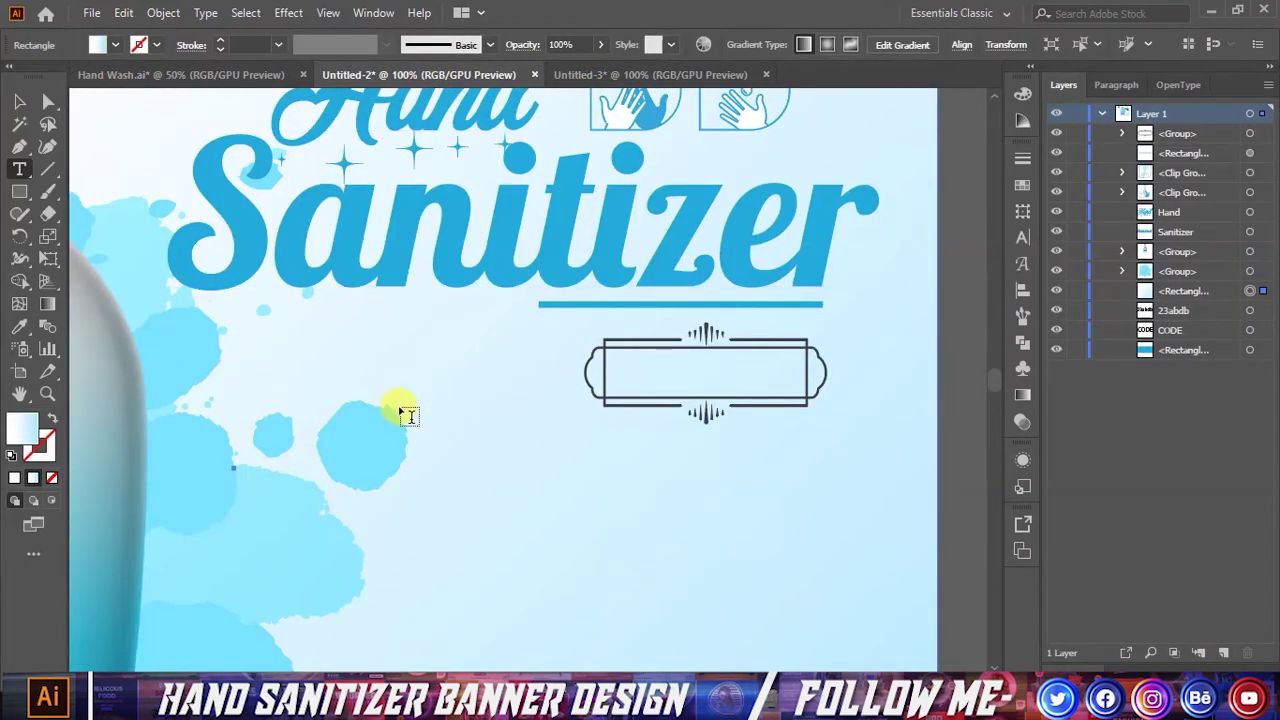
left_click(402, 398)
type("250 ml")
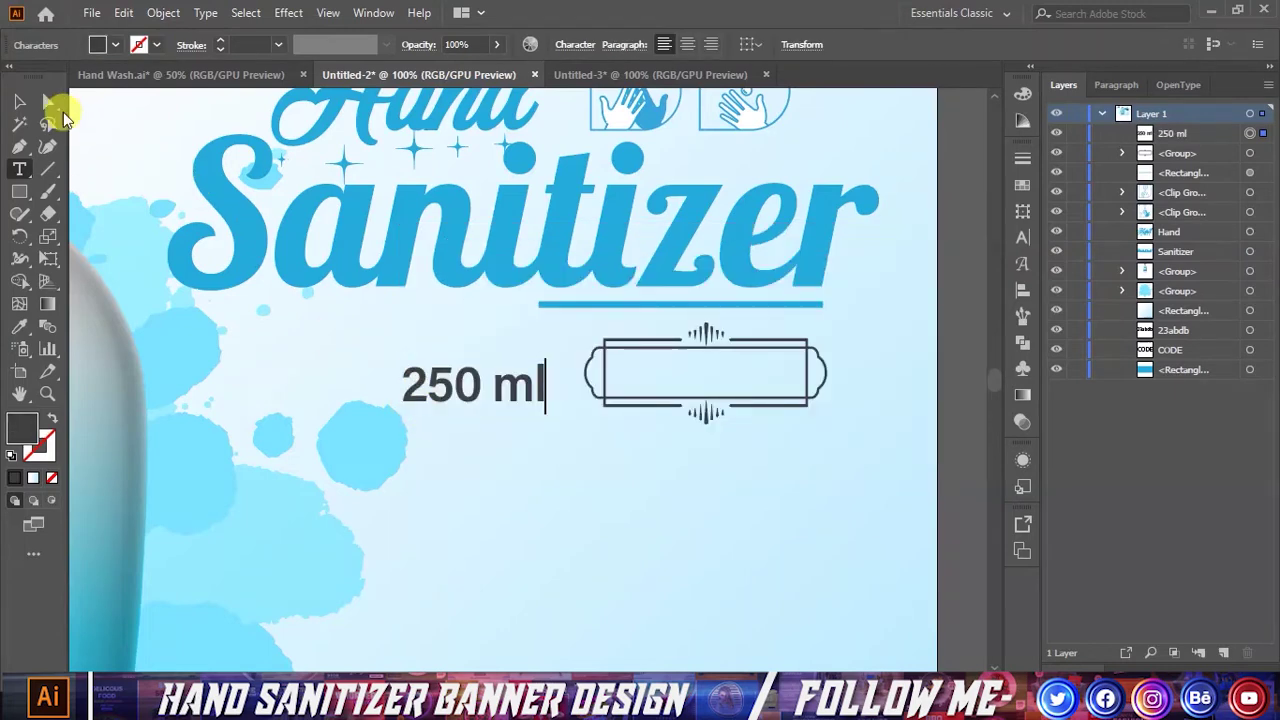
key("Escape")
left_click_drag(471, 382, 707, 385)
left_click(663, 471)
- Zoom out to check the 250 ml label's placement in the whole banner
key("ctrl+minus")
key("ctrl+minus")
key("ctrl+plus")
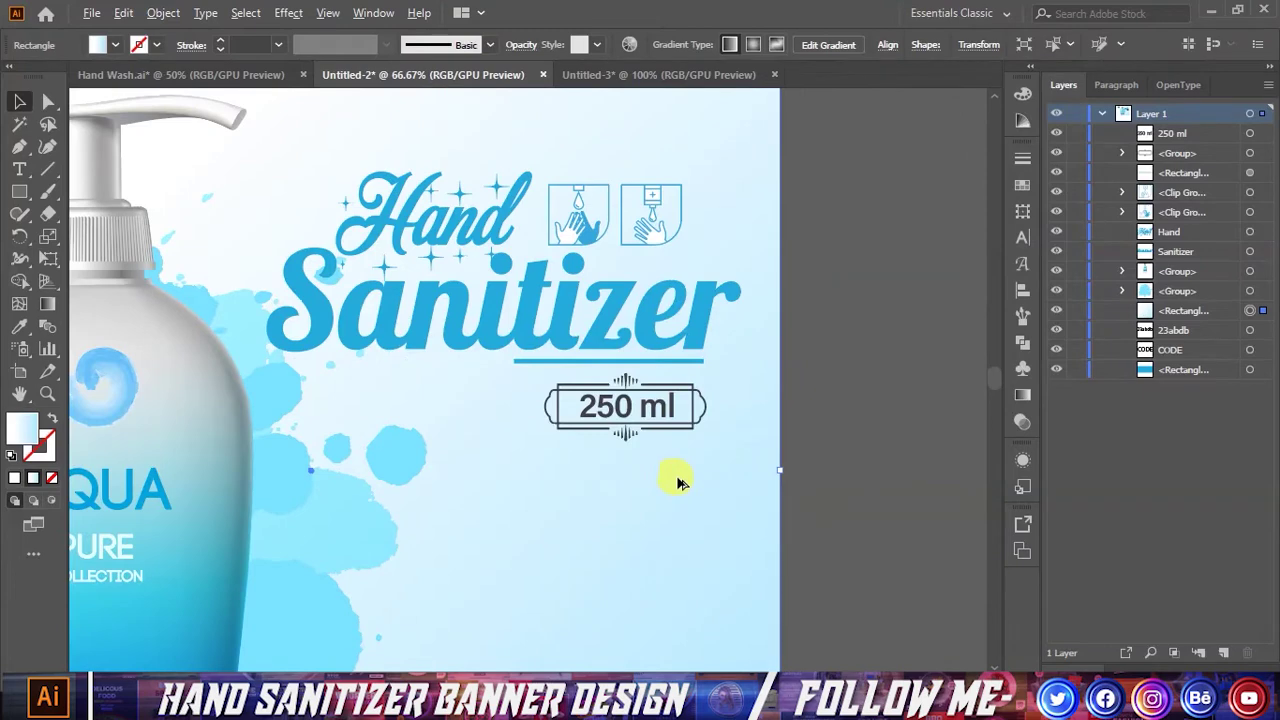
left_click(660, 416)
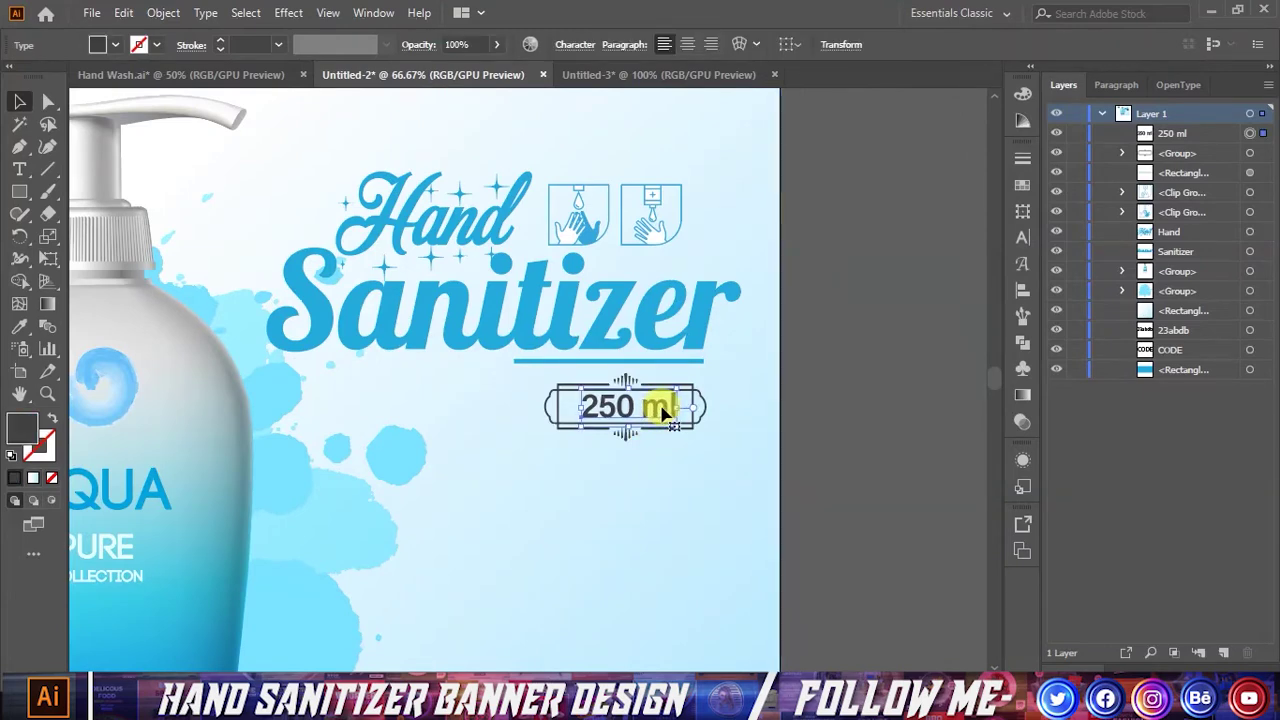
left_click(818, 450)
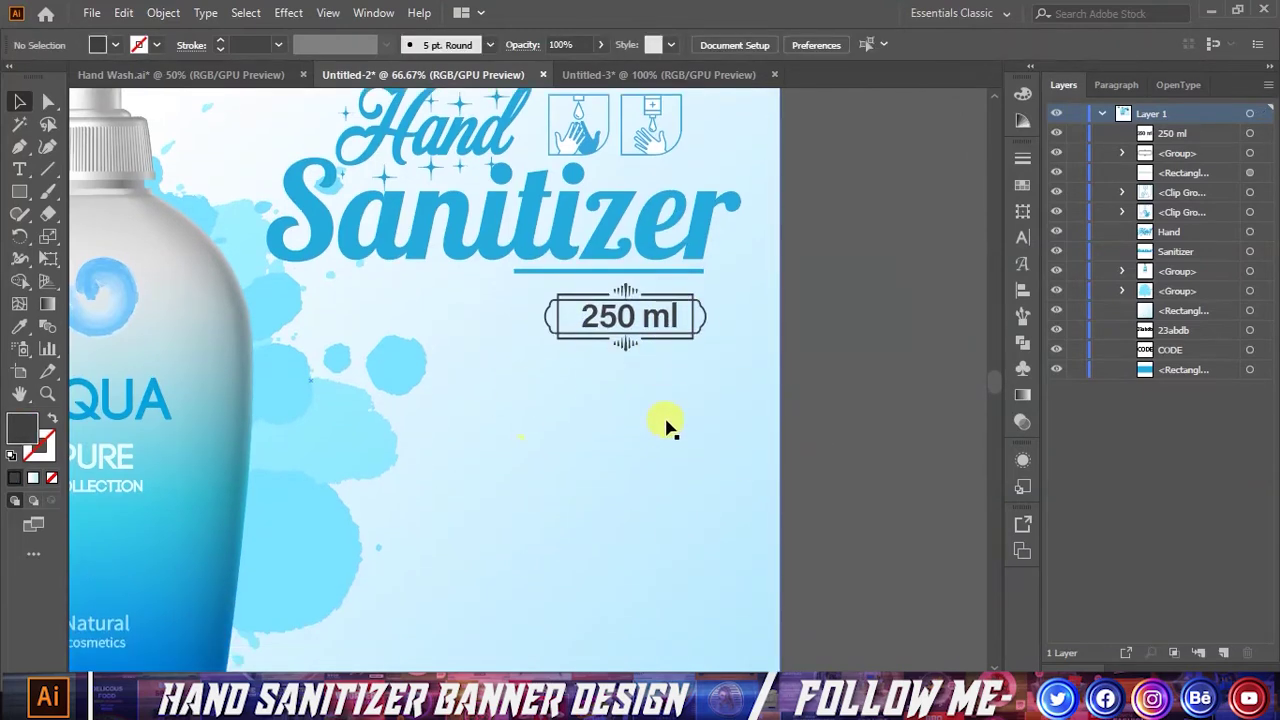
key("ctrl+minus")
key("ctrl+minus")
scroll(682, 432, "up", 2)
scroll(673, 425, "down", 2)
scroll(650, 430, "up", 1)
- Copy the 'Instant Kills germs in seconds' tagline from the Hand Wash.ai reference
left_click(190, 75)
double_click(568, 366)
triple_click(566, 362)
key("ctrl+c")
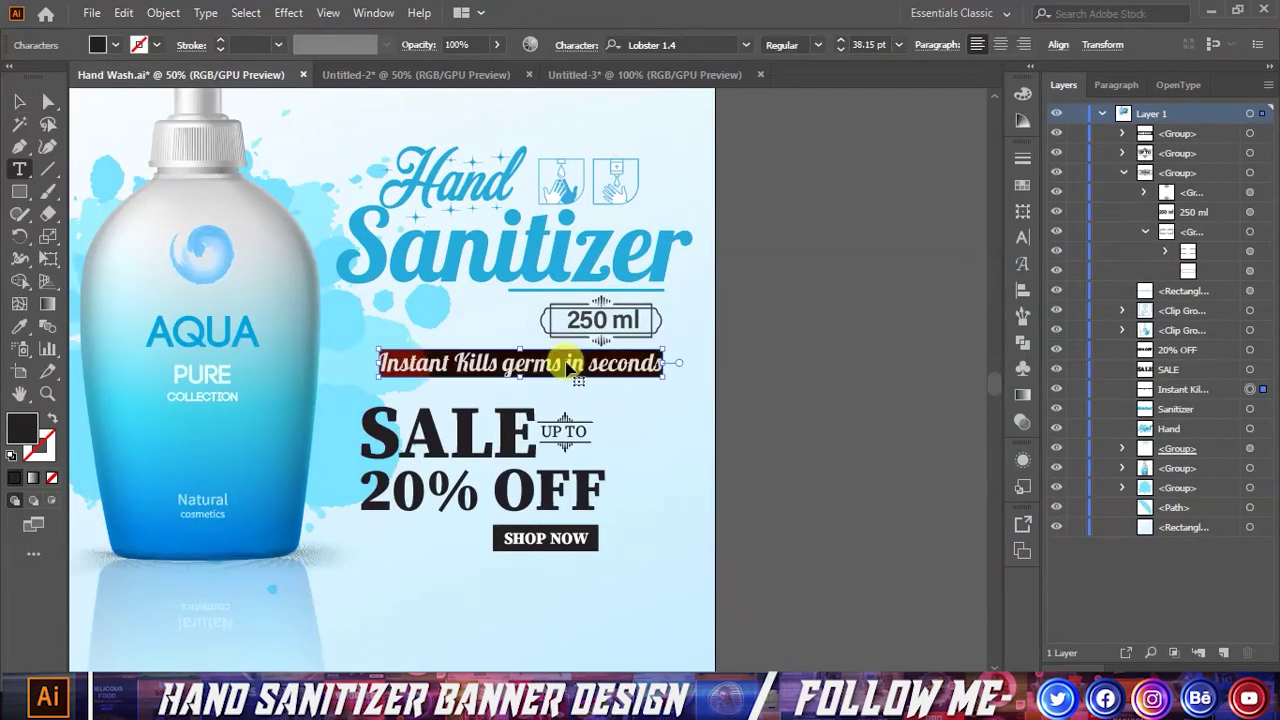
left_click(19, 101)
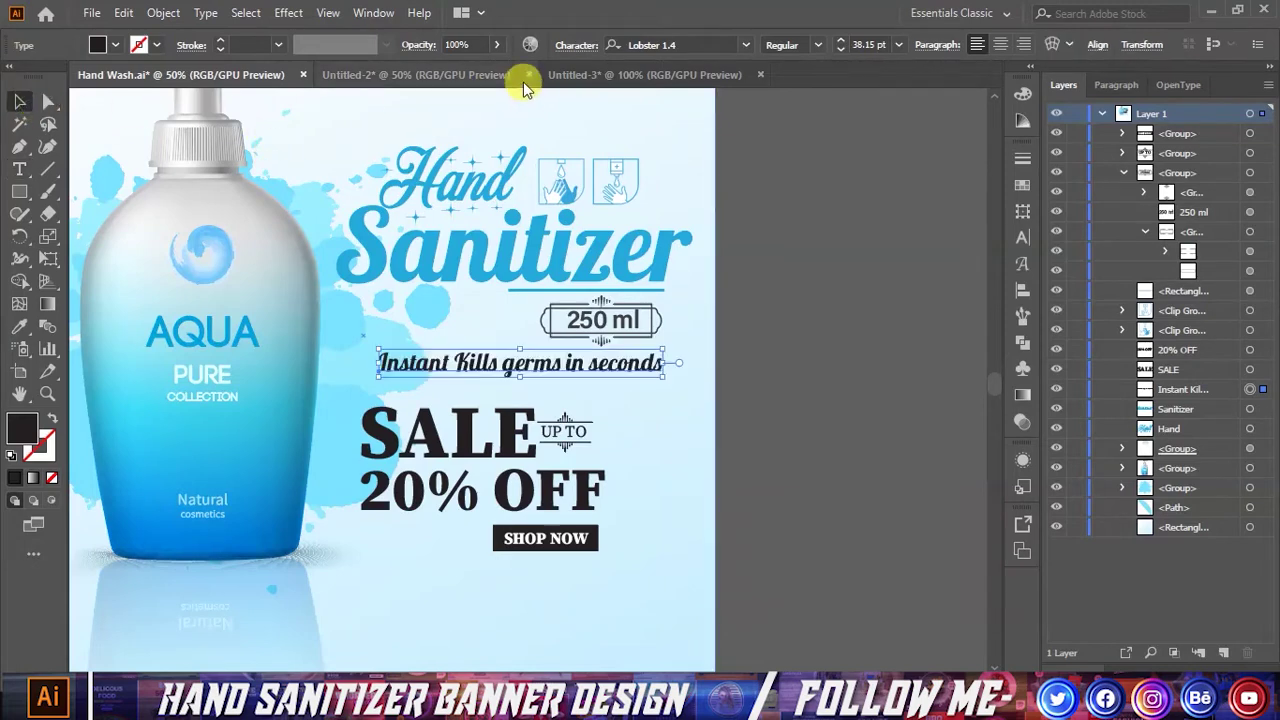
- Paste the tagline as a new text line in the Untitled-2 banner
left_click(518, 78)
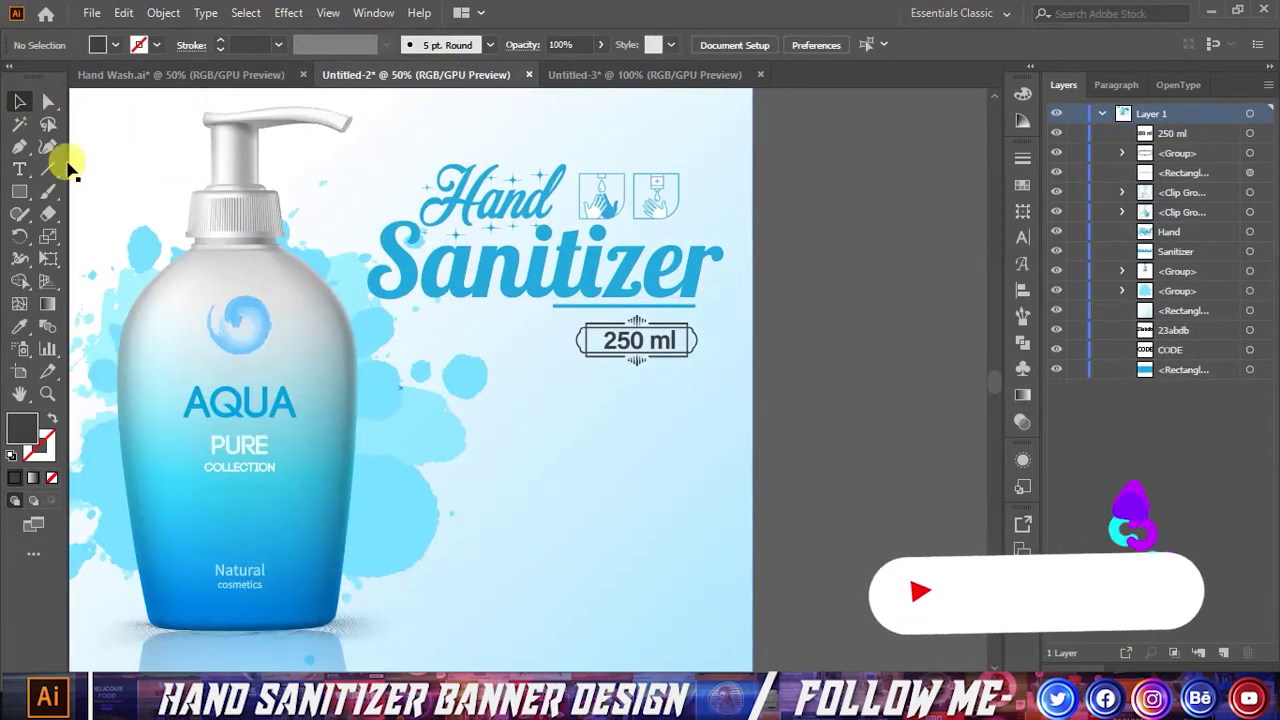
left_click(21, 172)
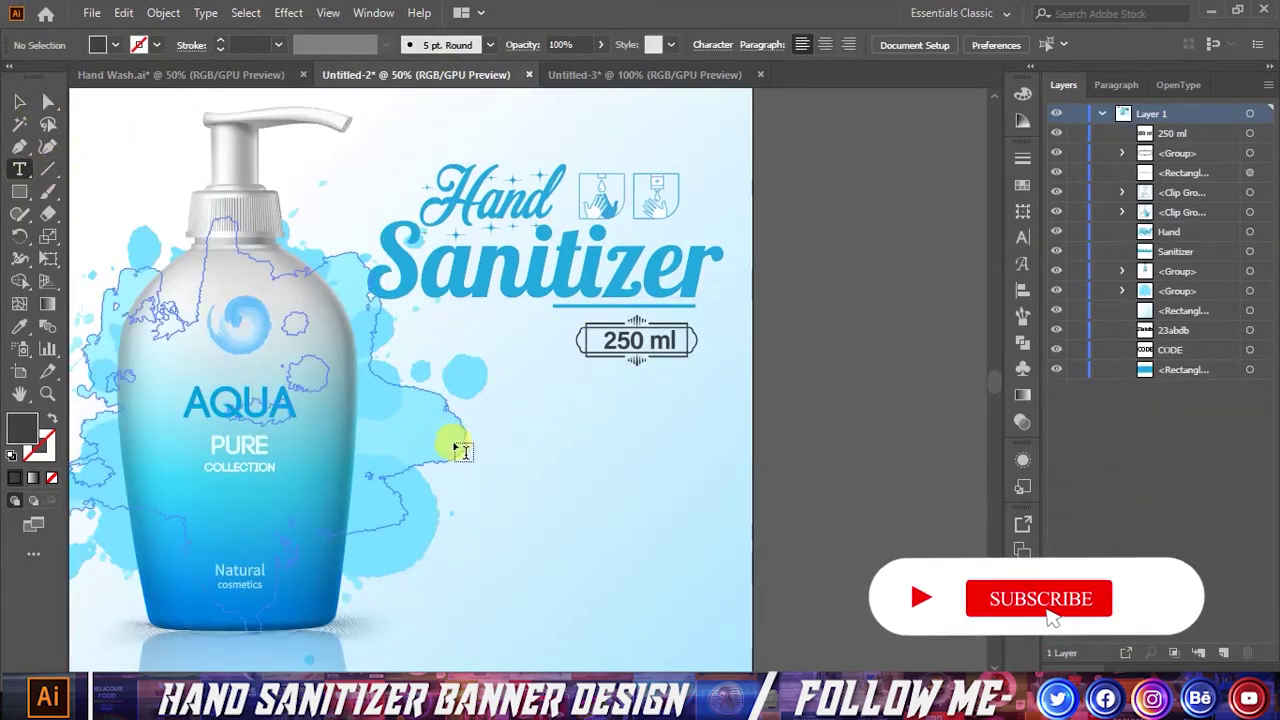
left_click(522, 440)
key("ctrl+v")
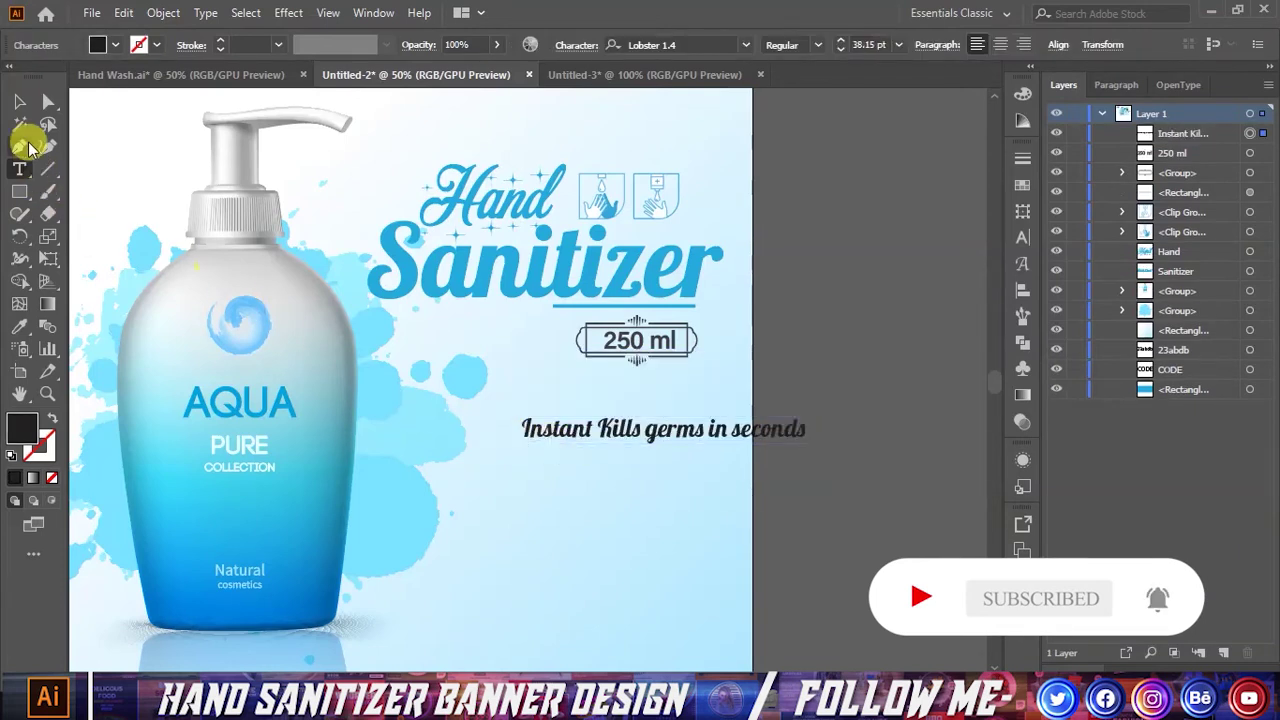
left_click(19, 101)
- Position the tagline just below the 250 ml frame, then return to Hand Wash.ai
left_click_drag(688, 442, 573, 392)
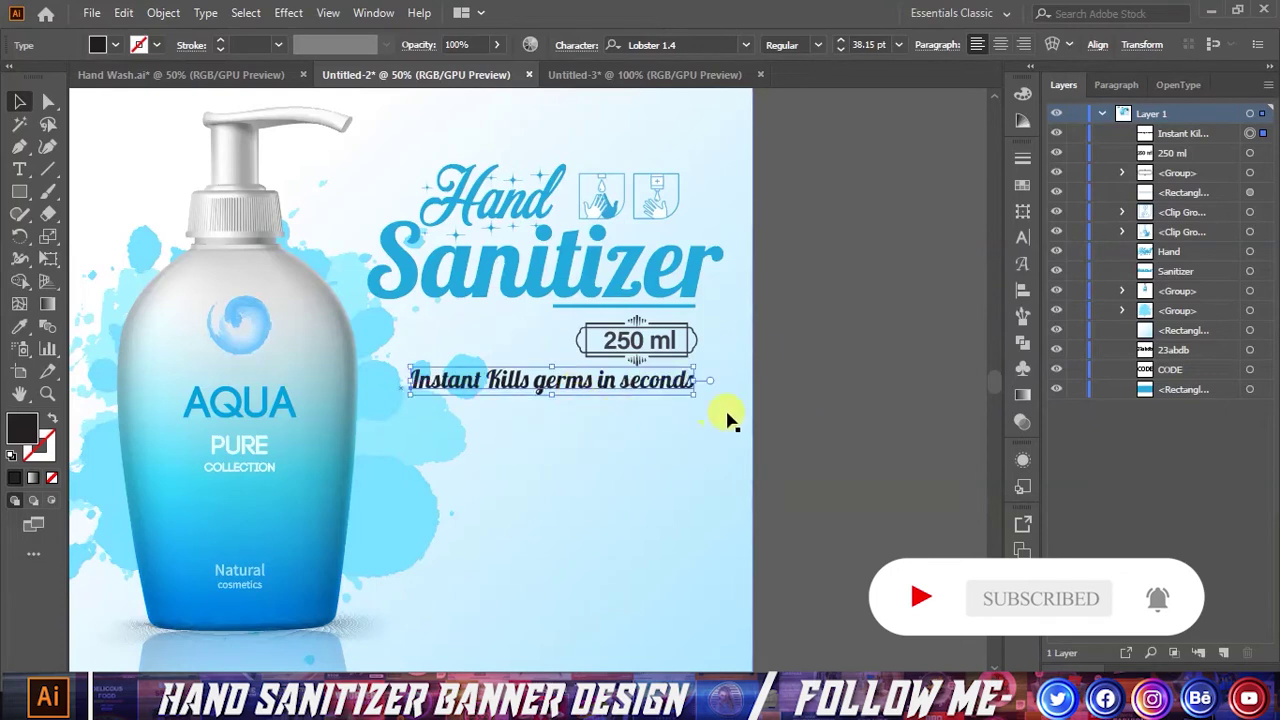
key("Down")
key("Down")
key("Down")
key("Down")
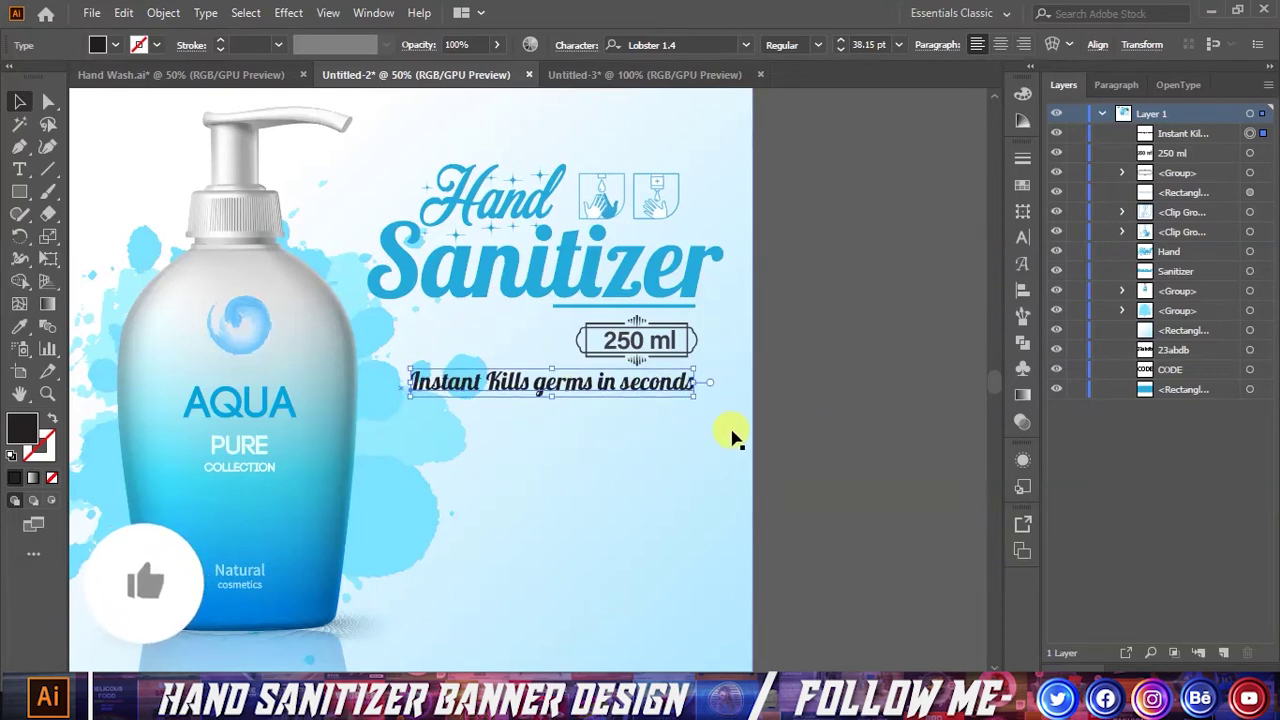
left_click(795, 425)
scroll(805, 430, "down", 2)
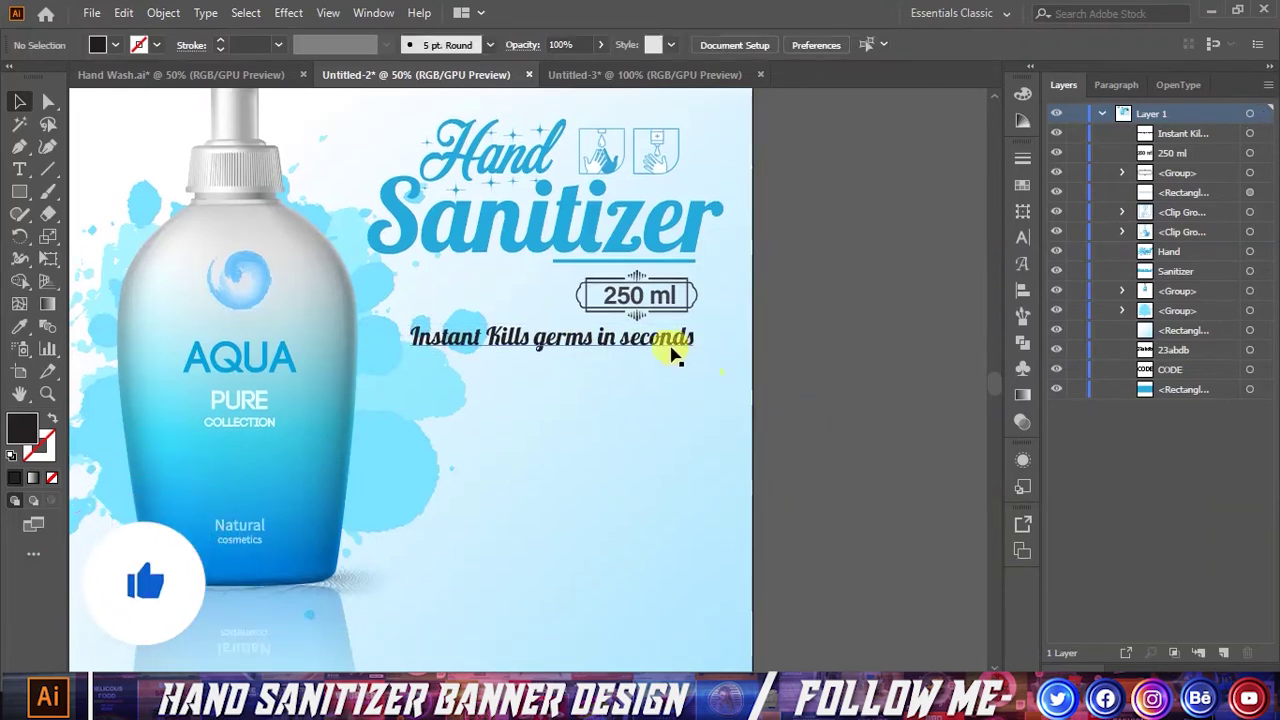
left_click(680, 362)
key("Down")
key("Down")
left_click(789, 341)
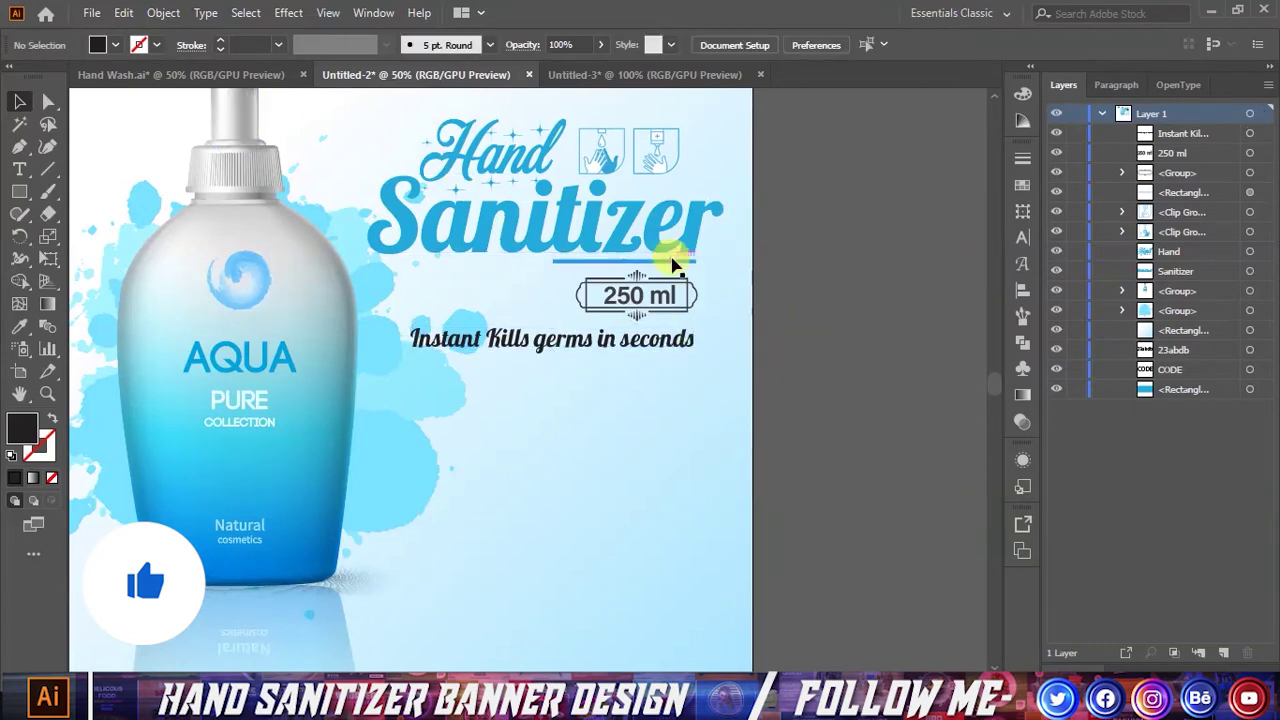
scroll(690, 263, "up", 2)
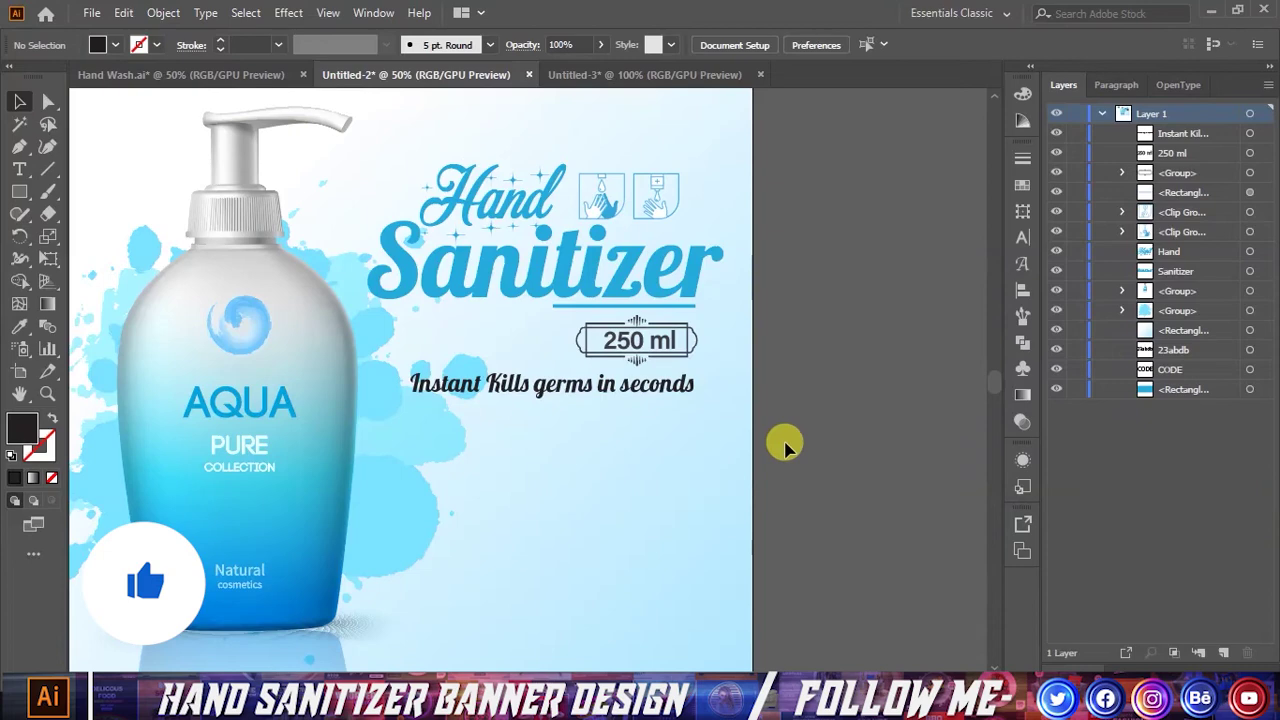
left_click(248, 76)
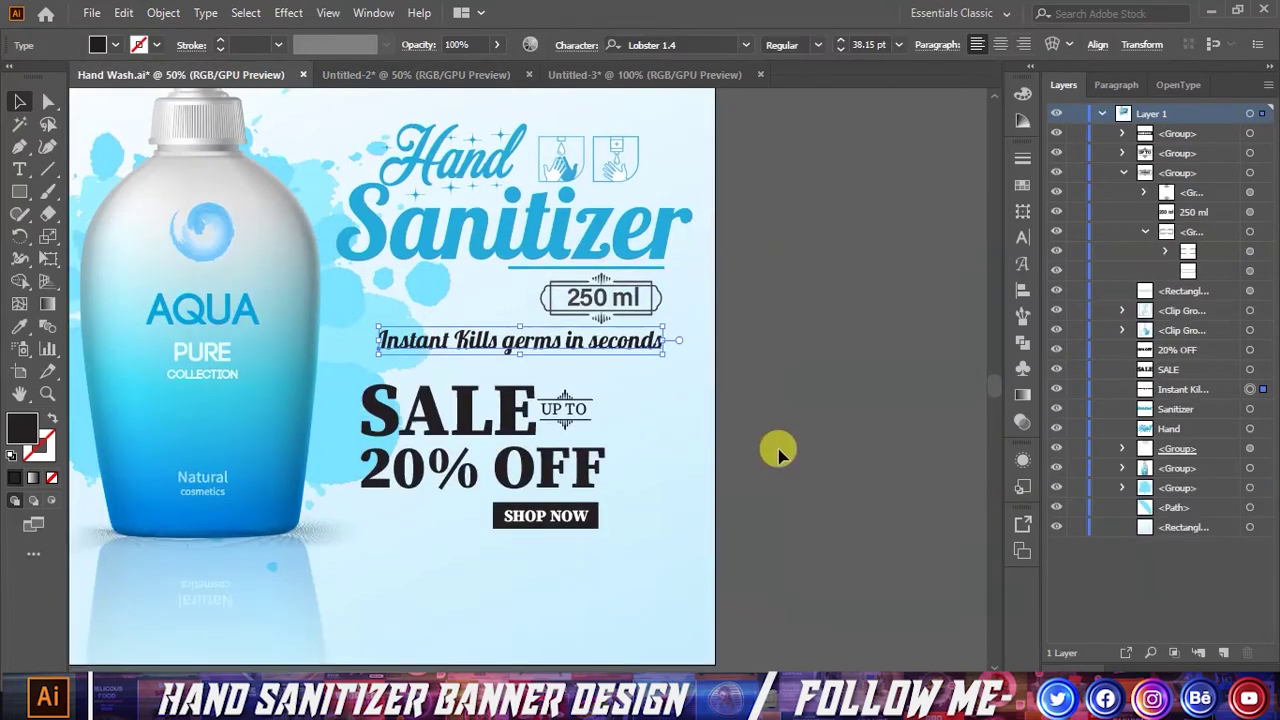
- Check the font used for SALE in the Hand Wash.ai reference
left_click(779, 451)
left_click(445, 425)
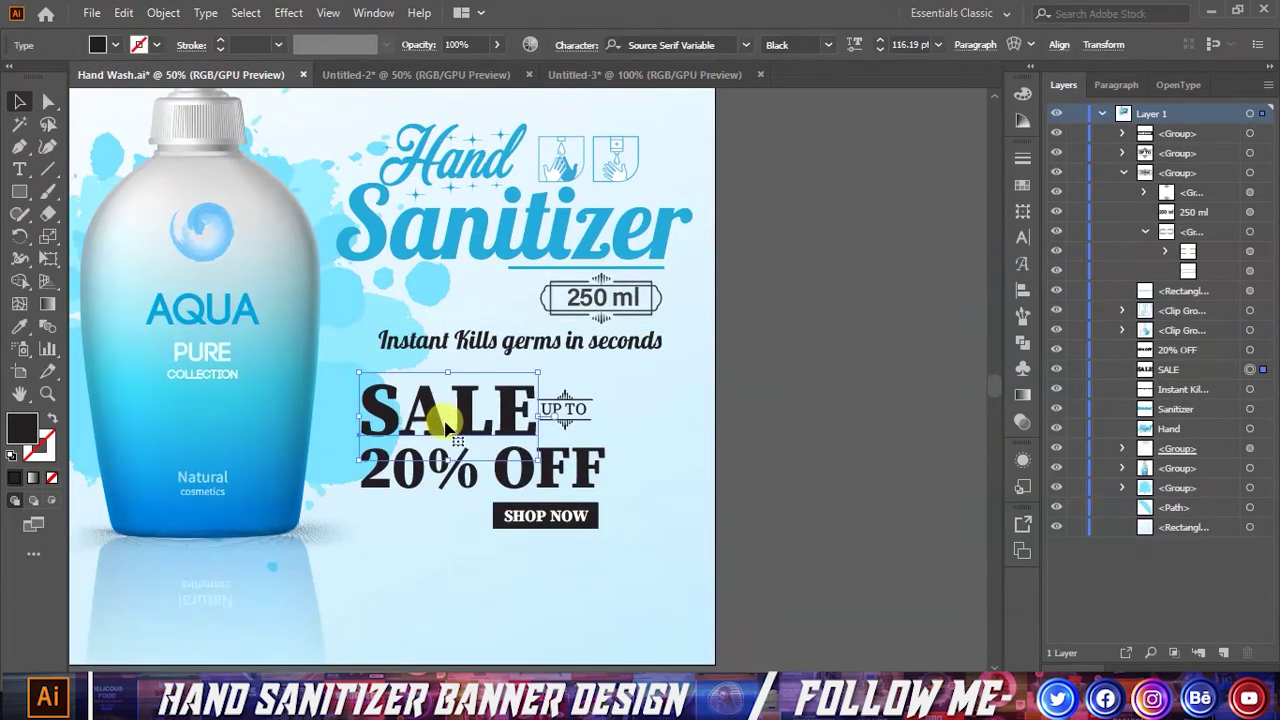
left_click(663, 44)
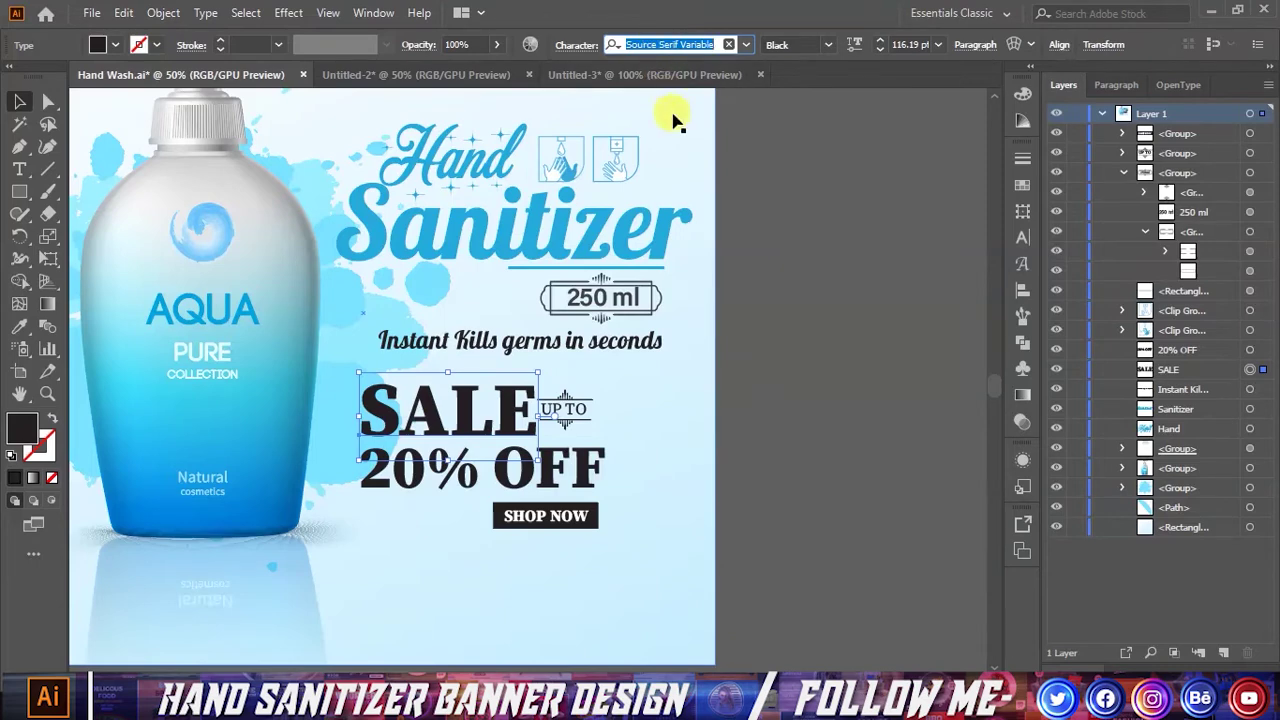
left_click(490, 75)
- Duplicate the tagline below itself and replace its text with SALE
left_click_drag(507, 395, 513, 428)
double_click(513, 428)
key("ctrl+a")
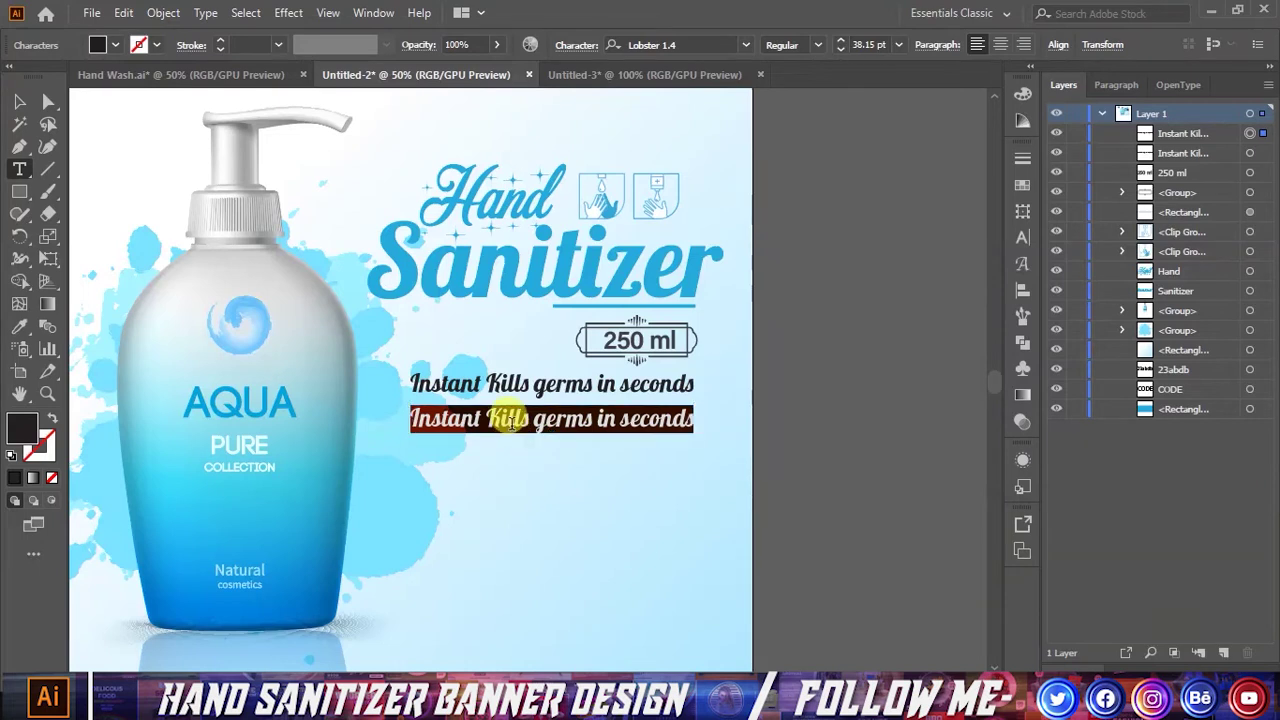
type("SALE")
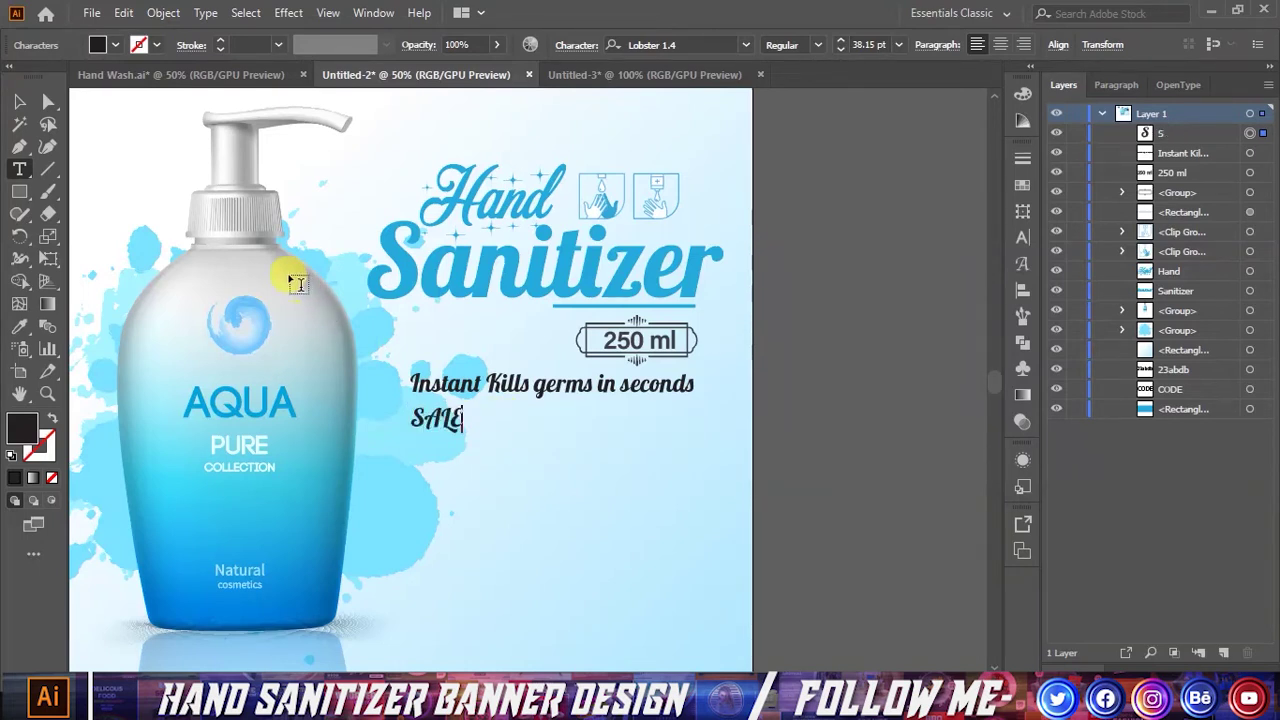
left_click(18, 100)
- Set SALE to Source Serif Variable in the Black weight
left_click(671, 44)
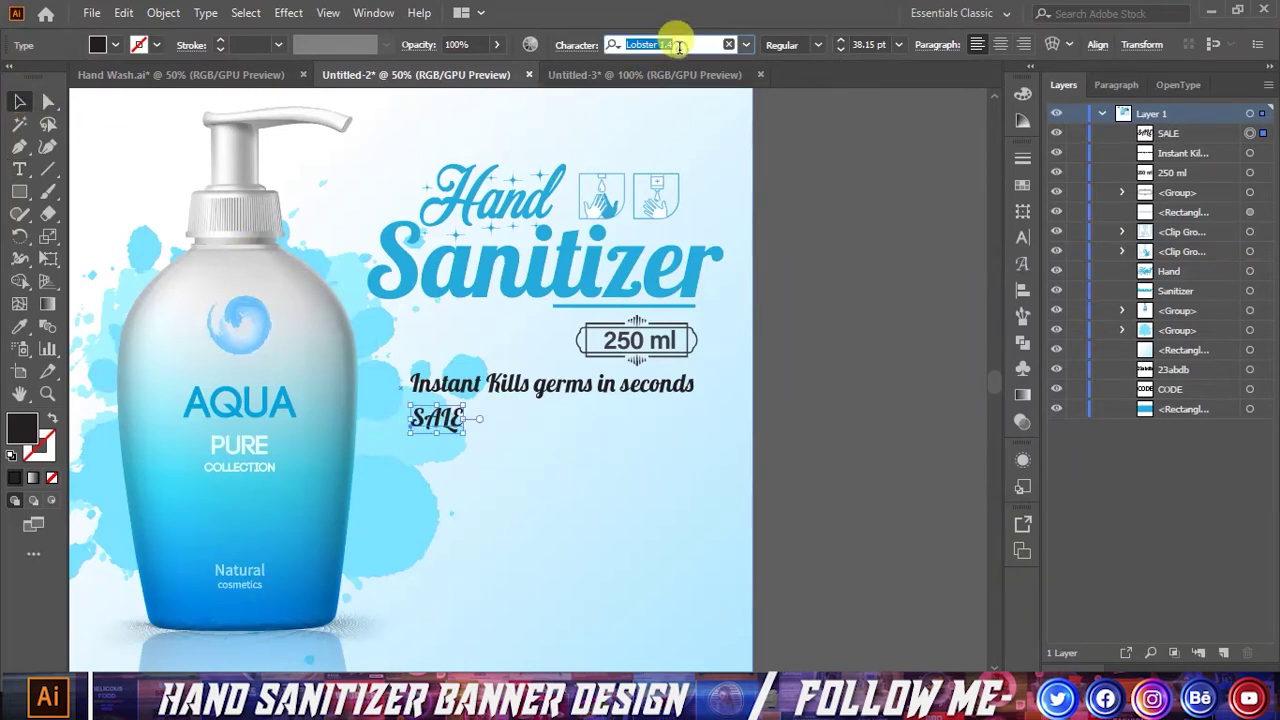
type("Source Serif Variable")
left_click(758, 140)
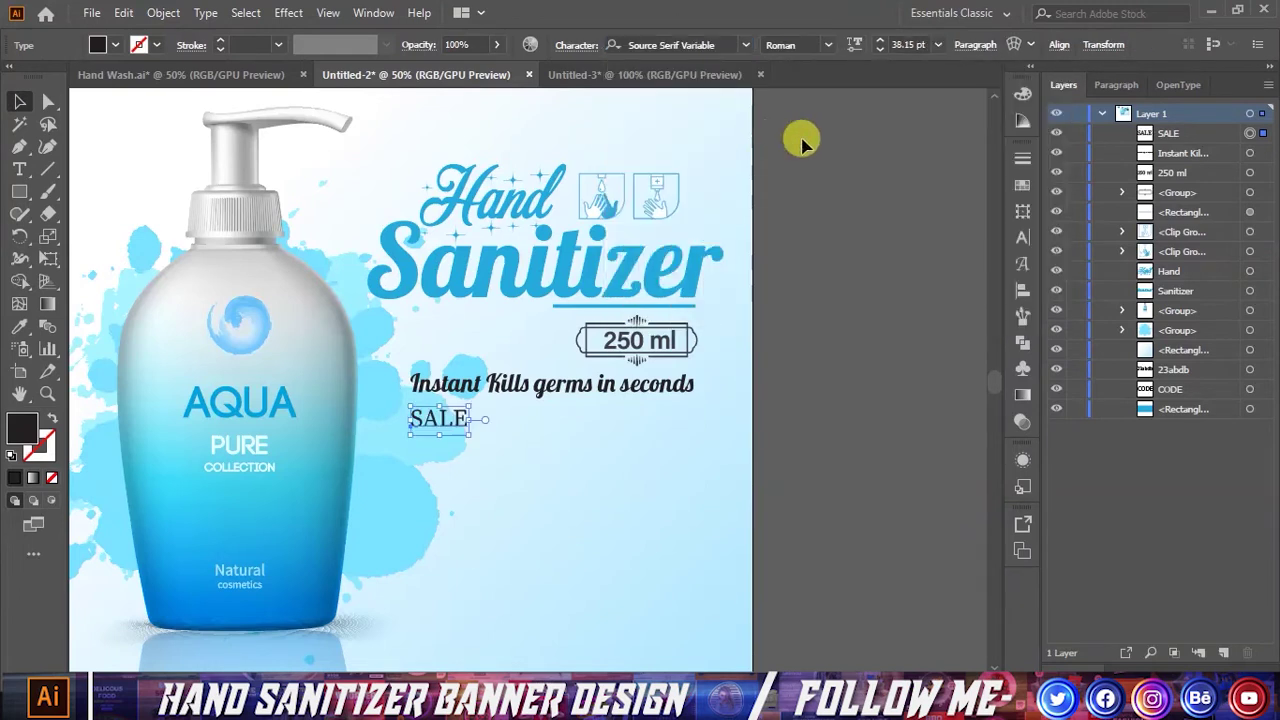
left_click(828, 47)
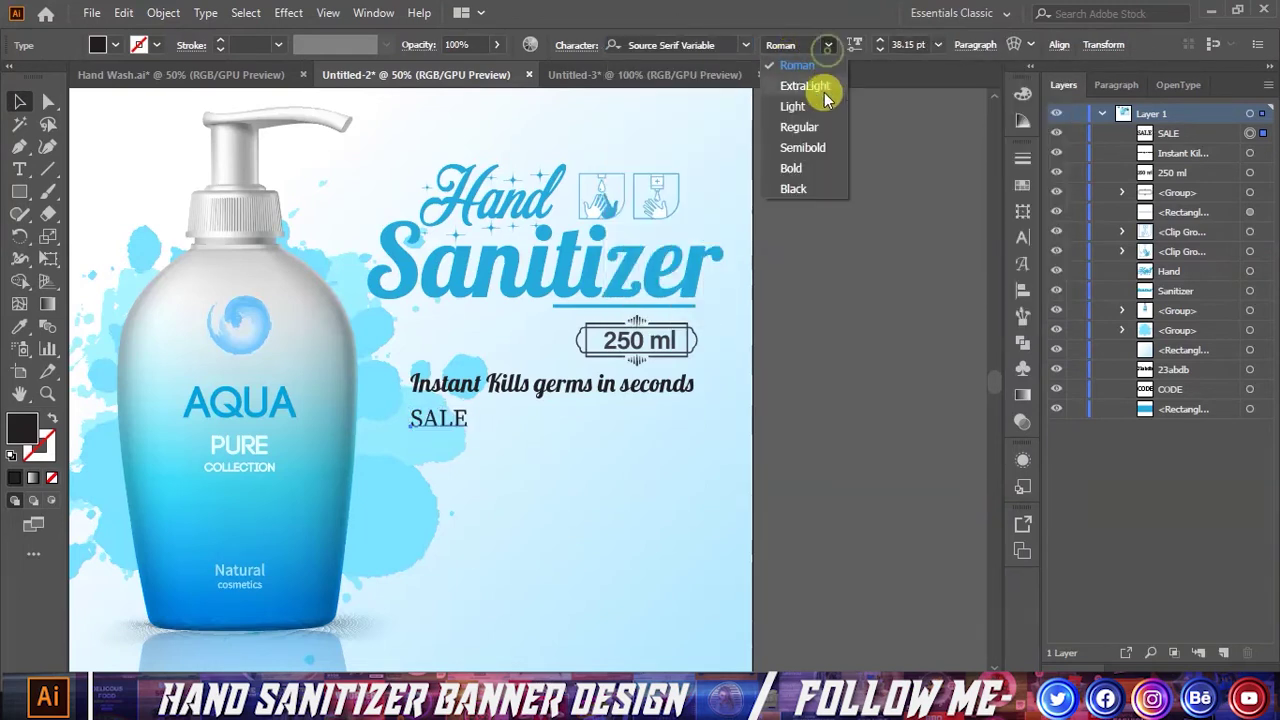
left_click(795, 189)
- Enlarge SALE to about 118 pt and place it under the tagline
mouse_move(470, 419)
left_mouse_down()
mouse_move(530, 430)
mouse_move(530, 470)
left_mouse_up()
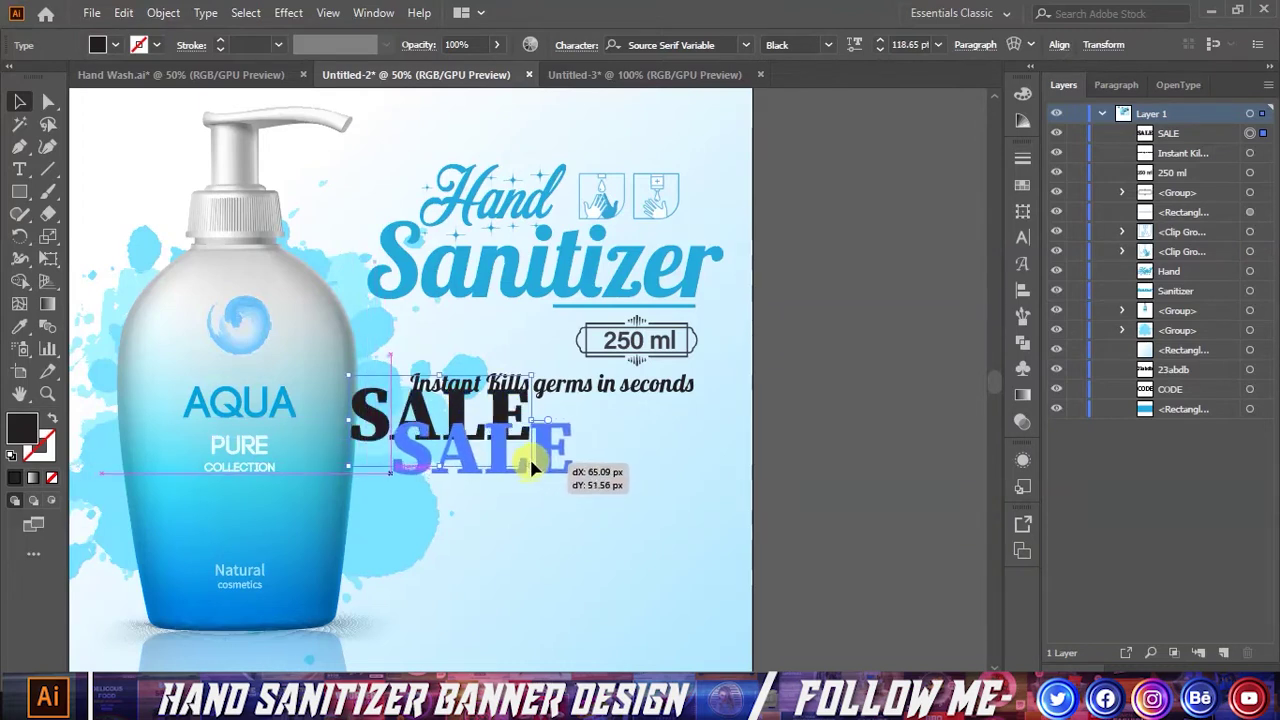
left_click_drag(530, 470, 537, 457)
left_click(770, 473)
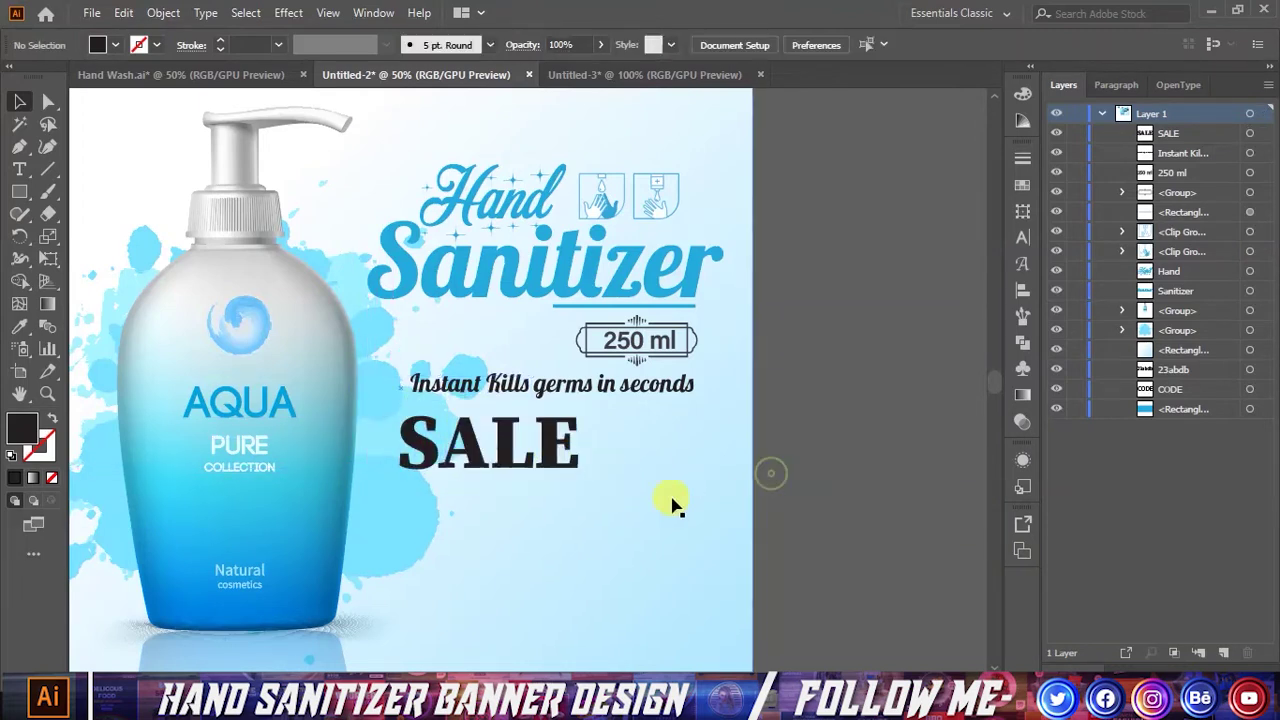
left_click(541, 457)
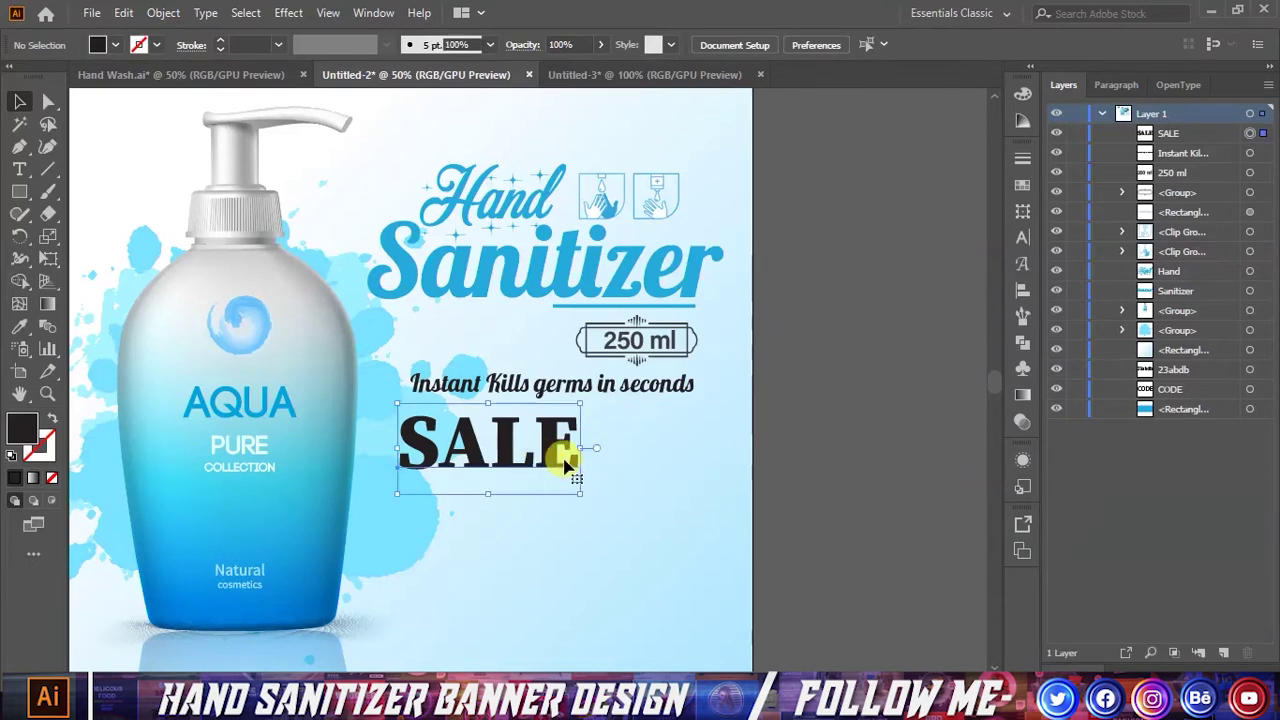
scroll(564, 455, "up", 1)
mouse_move(586, 444)
left_mouse_down()
mouse_move(566, 440)
mouse_move(545, 460)
left_mouse_up()
left_click(843, 366)
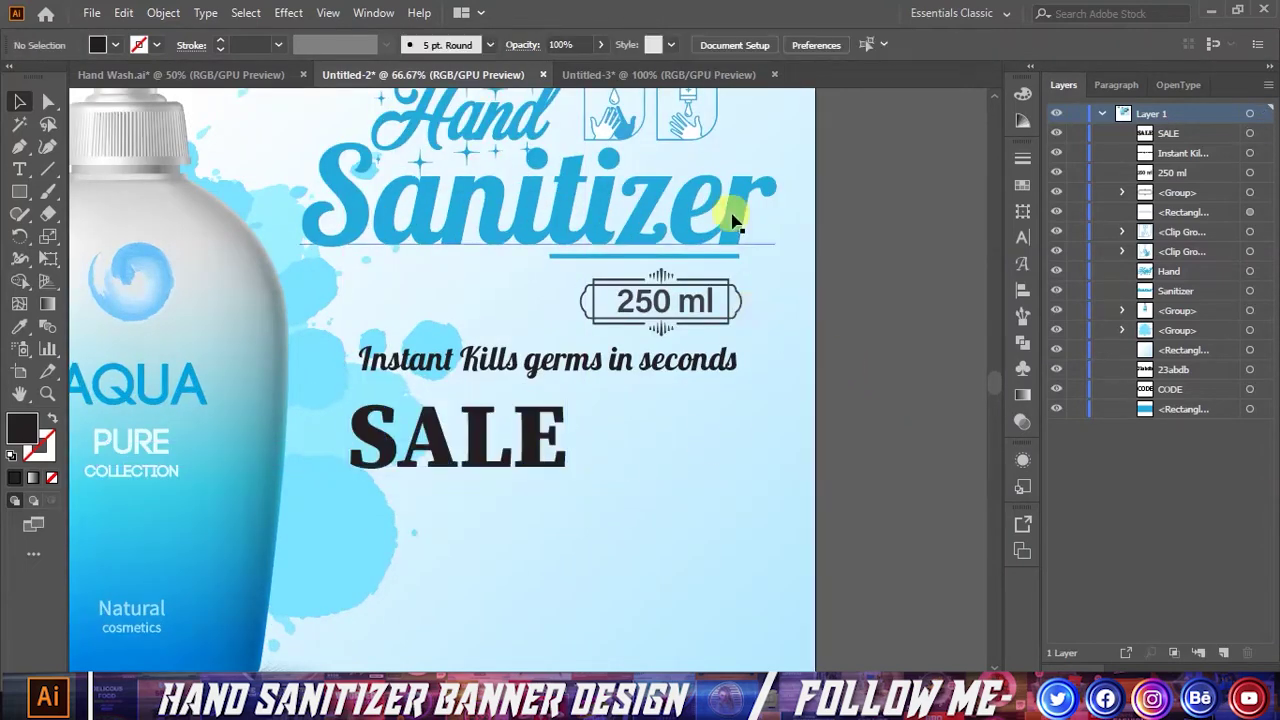
- In Untitled-3, ungroup the 250 ml frame and delete its rounded outer path
left_click(694, 75)
scroll(757, 358, "up", 1)
left_click(754, 360)
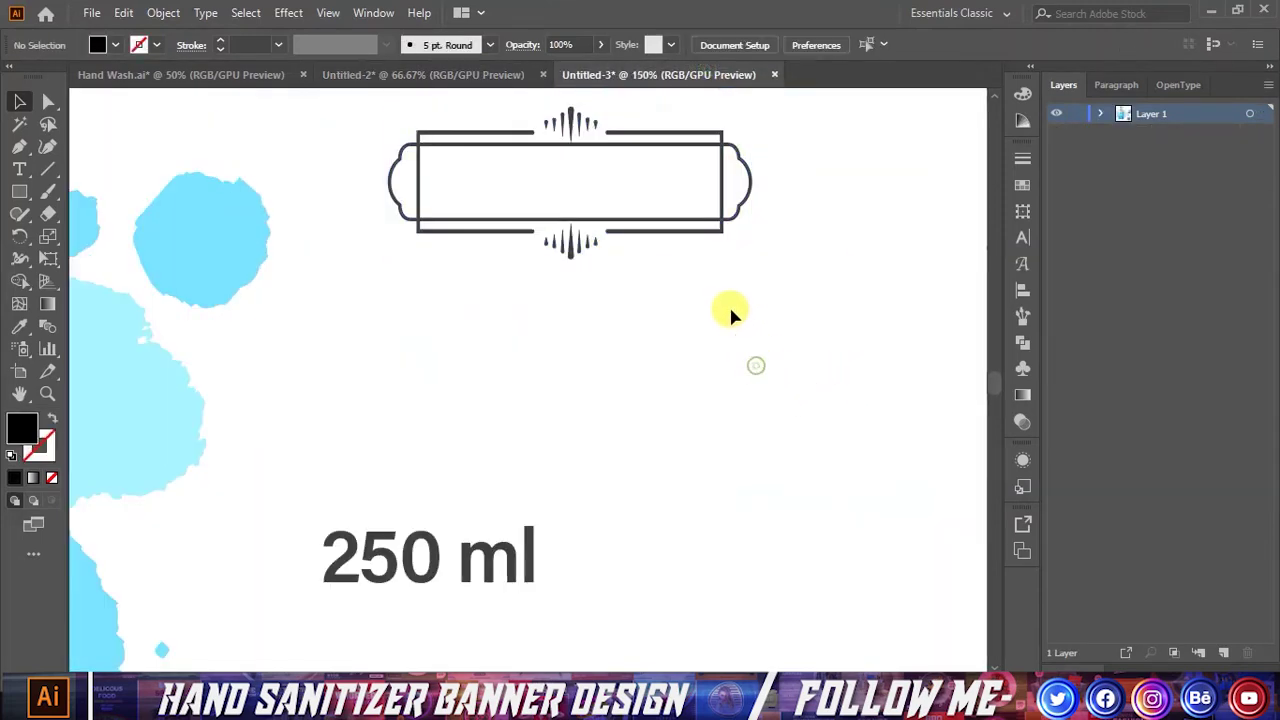
left_click(667, 218)
right_click(724, 218)
left_click(792, 380)
left_click(749, 212)
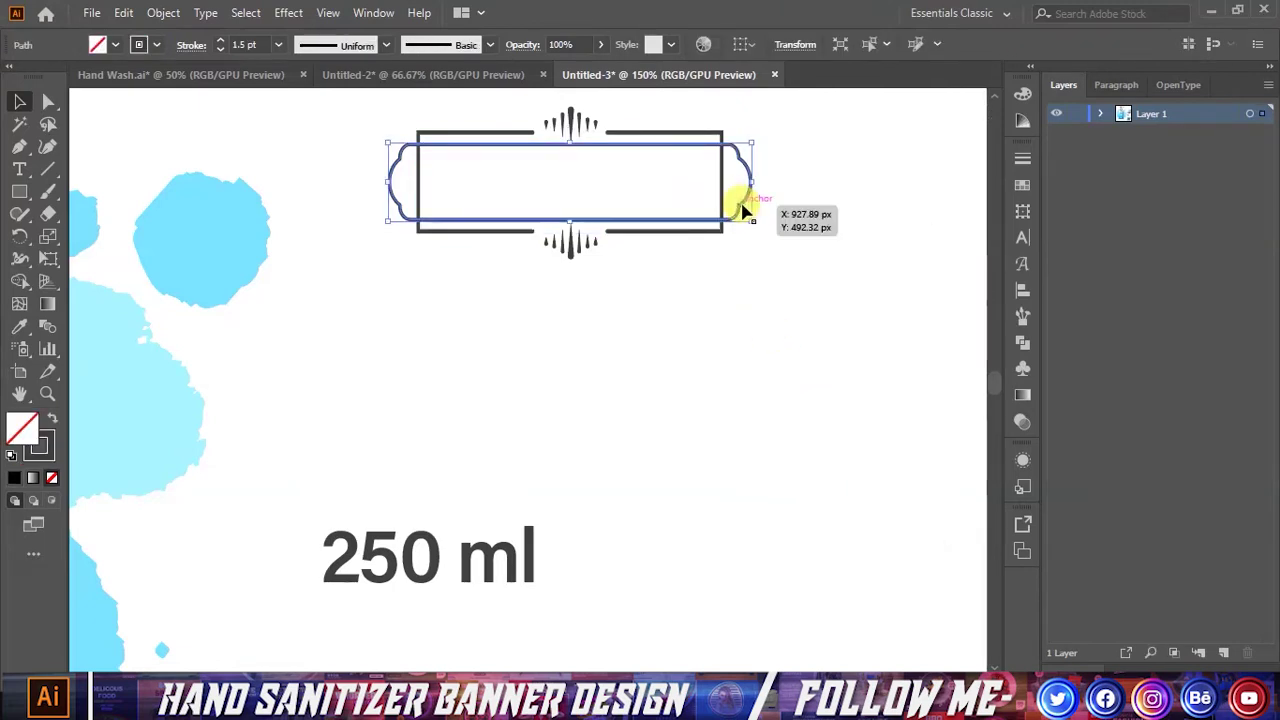
key("Delete")
- Delete the left vertical bracket edge of the inner frame
left_click(420, 188)
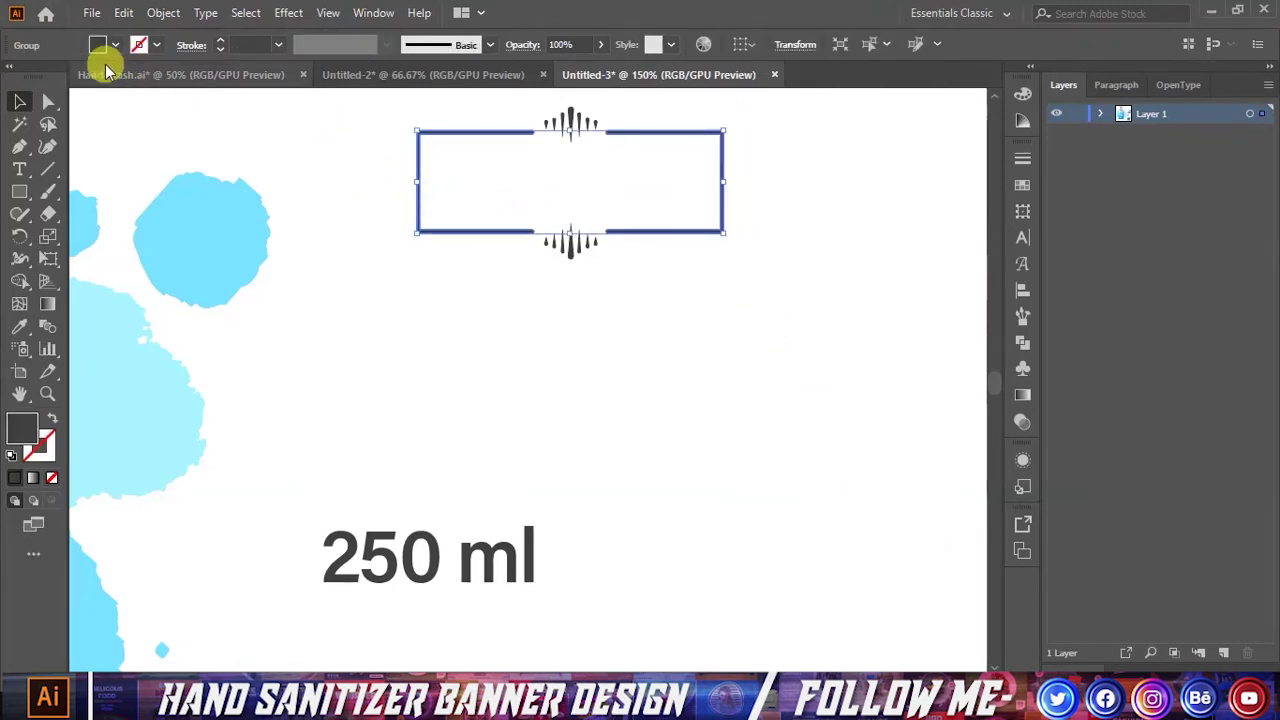
left_click(48, 101)
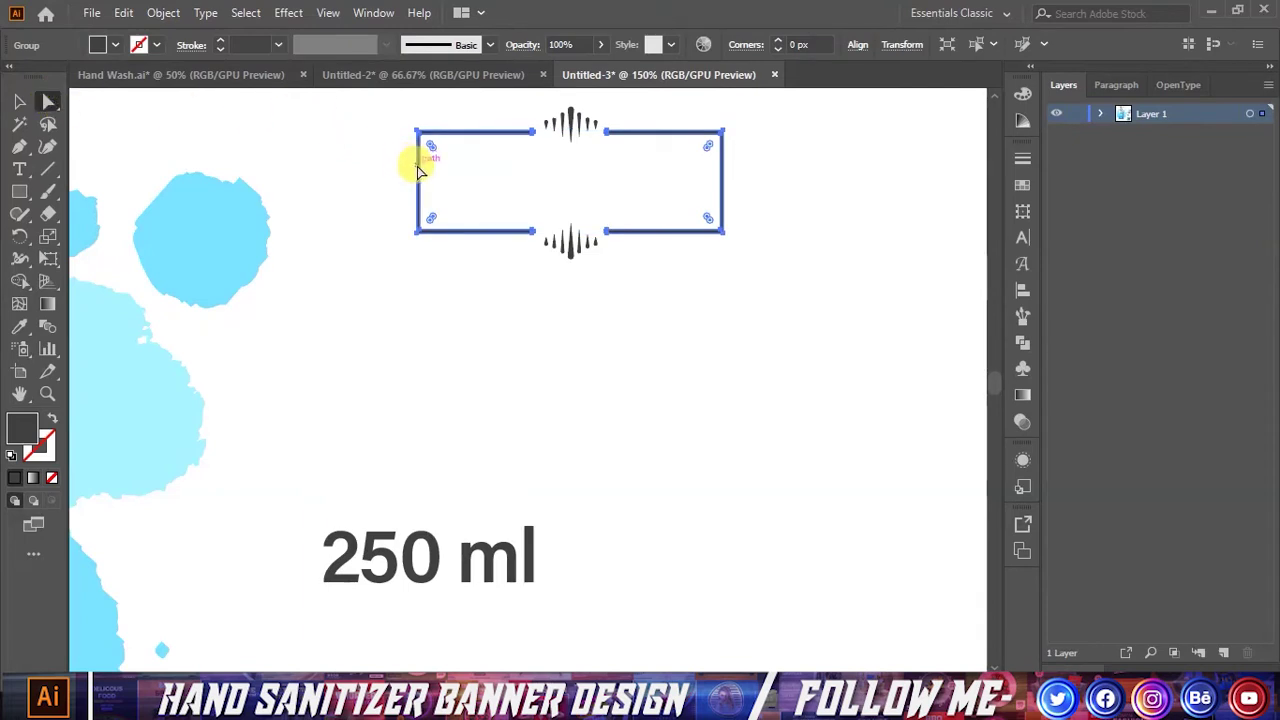
left_click(20, 170)
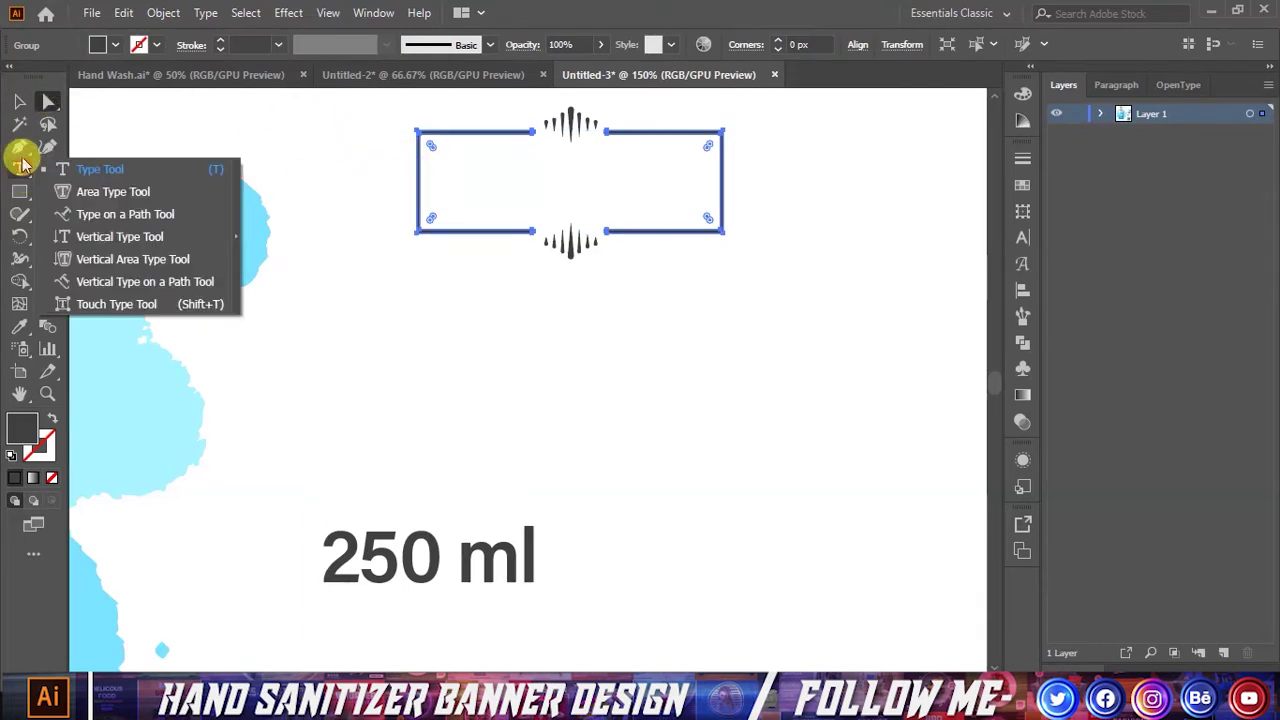
left_click(19, 147)
left_click(90, 214)
left_click(419, 193)
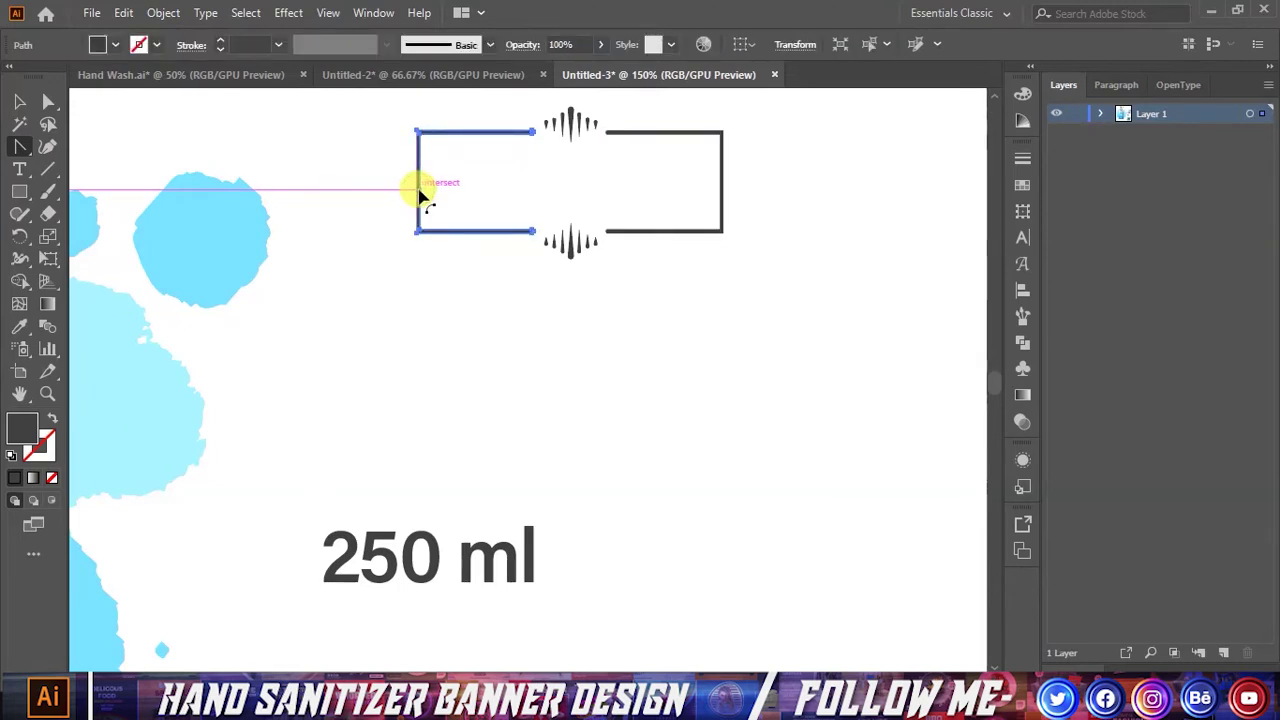
key("Delete")
- Try deleting the right bracket path, restoring it each time with undo
left_click(722, 193, "shift")
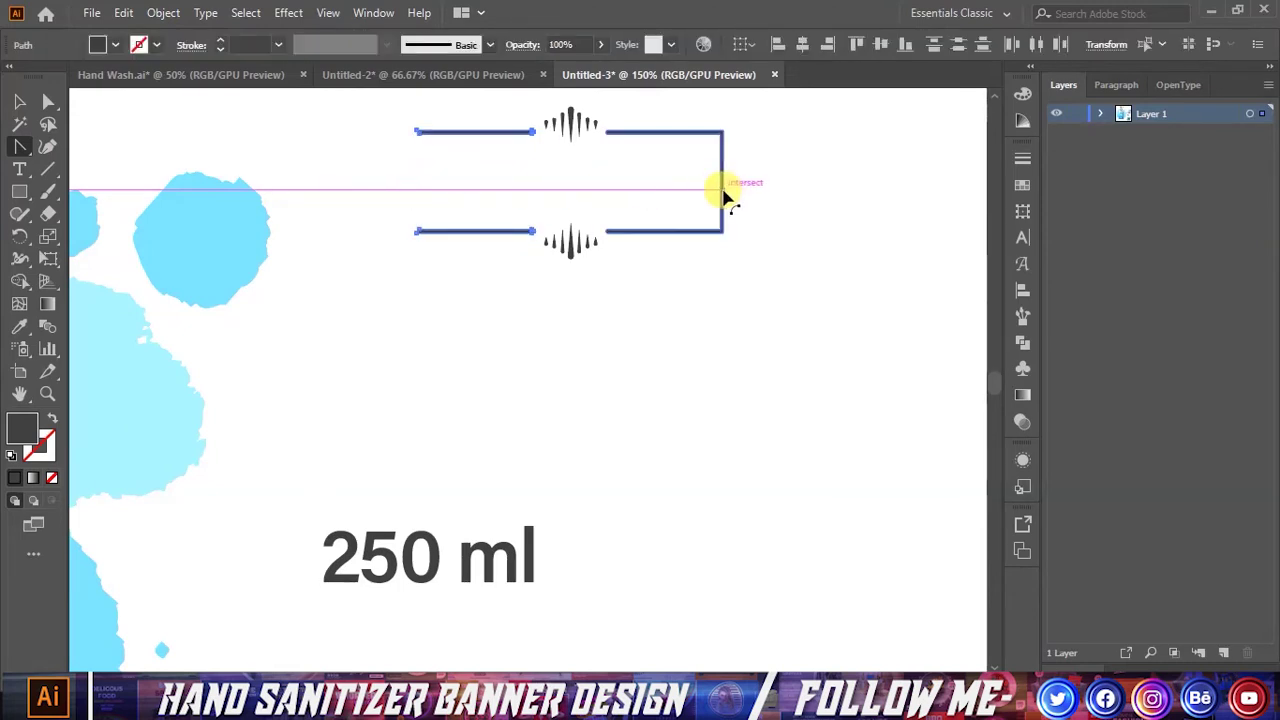
left_click(724, 195)
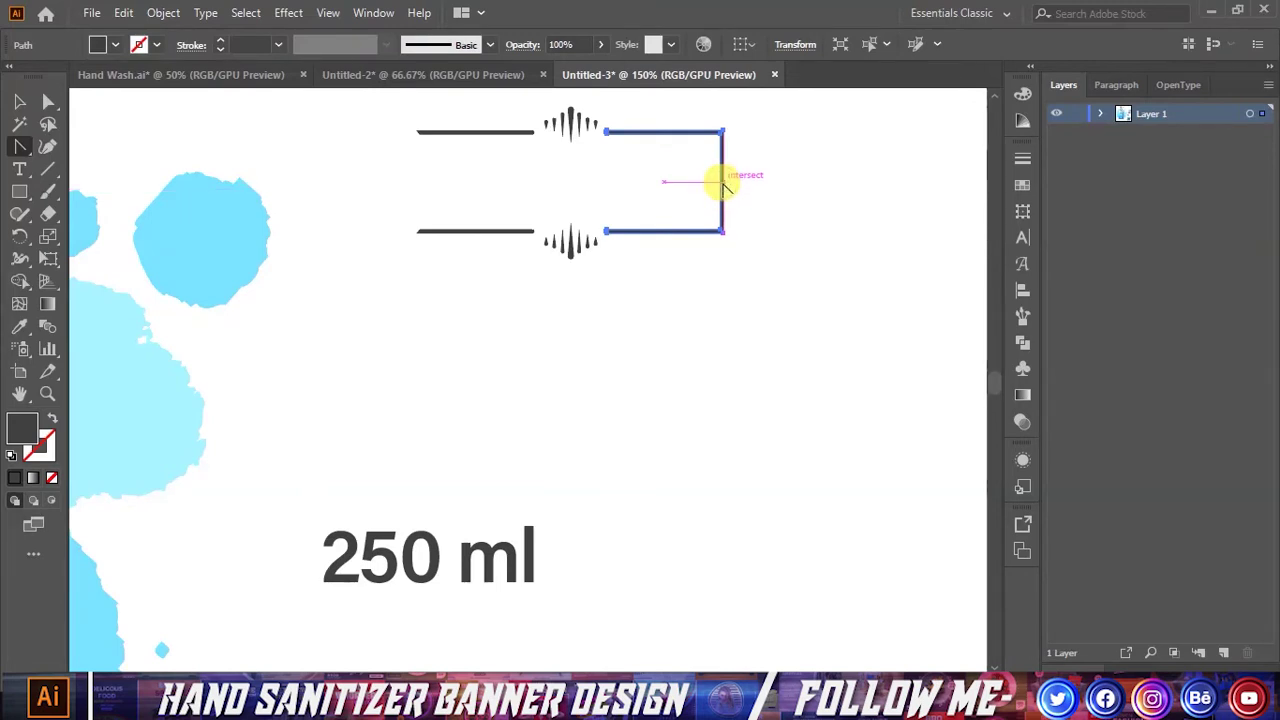
key("Delete")
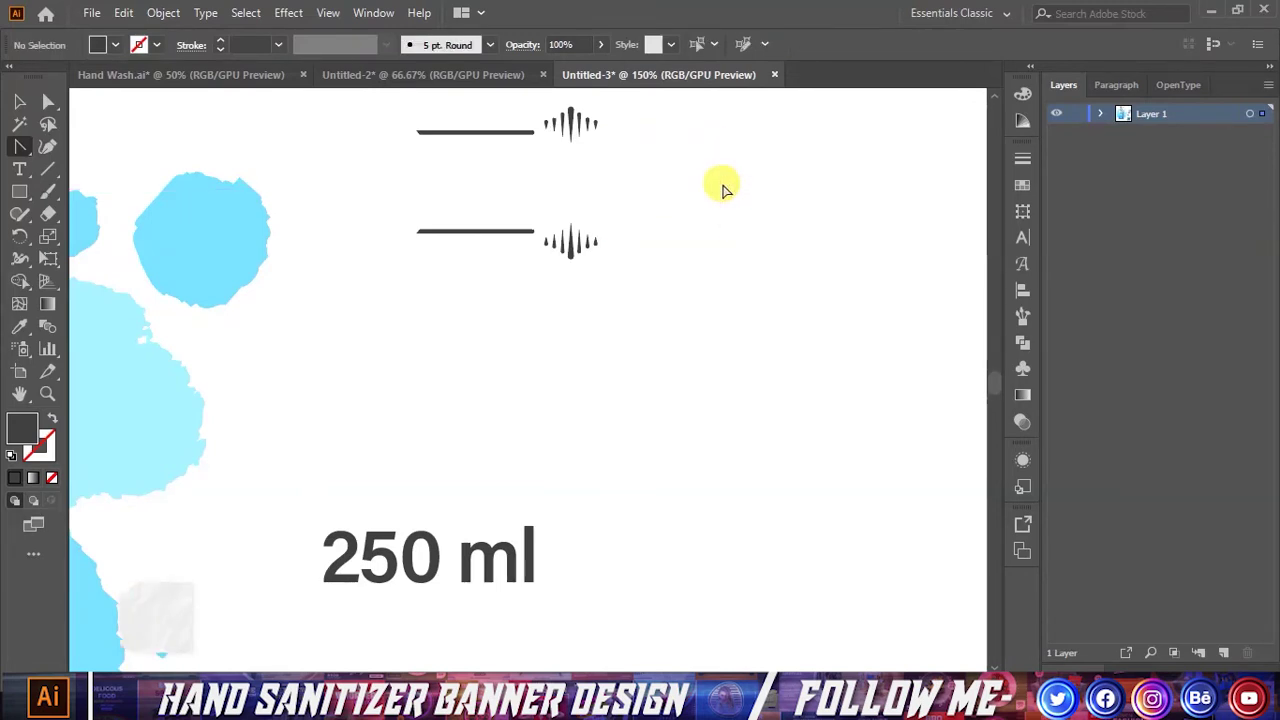
key("ctrl+z")
scroll(724, 188, "up", 3)
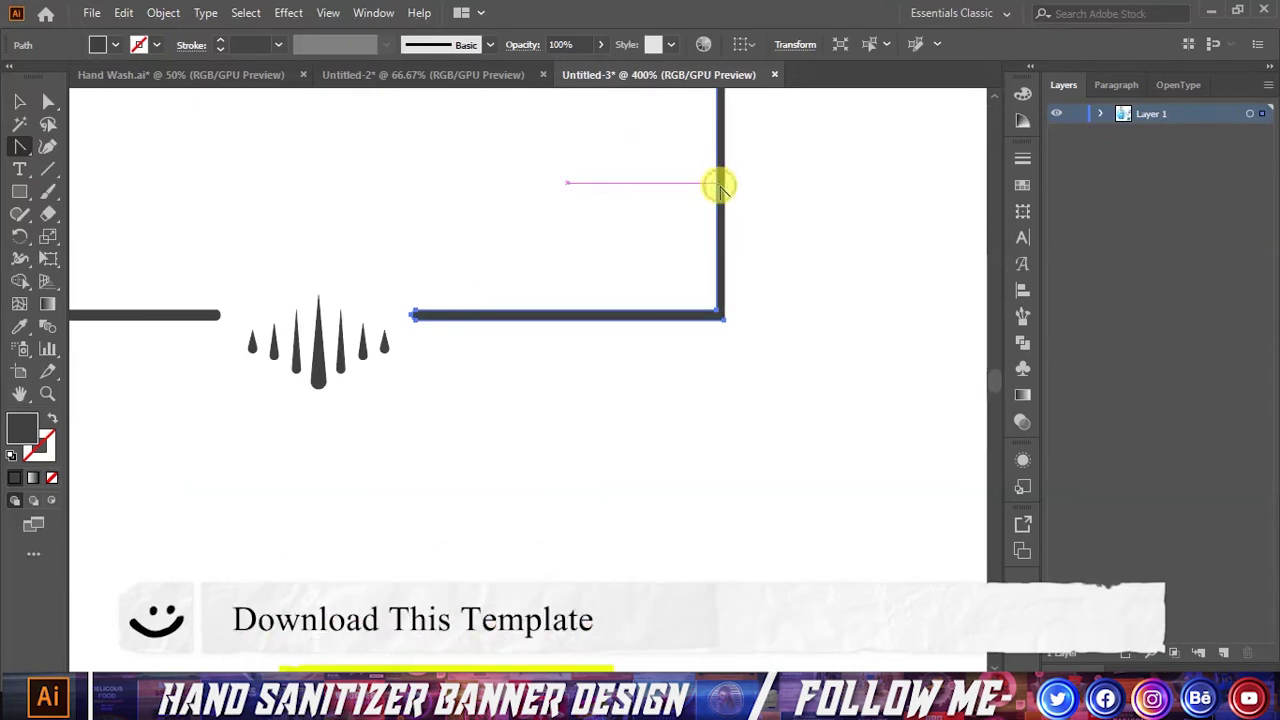
key("Delete")
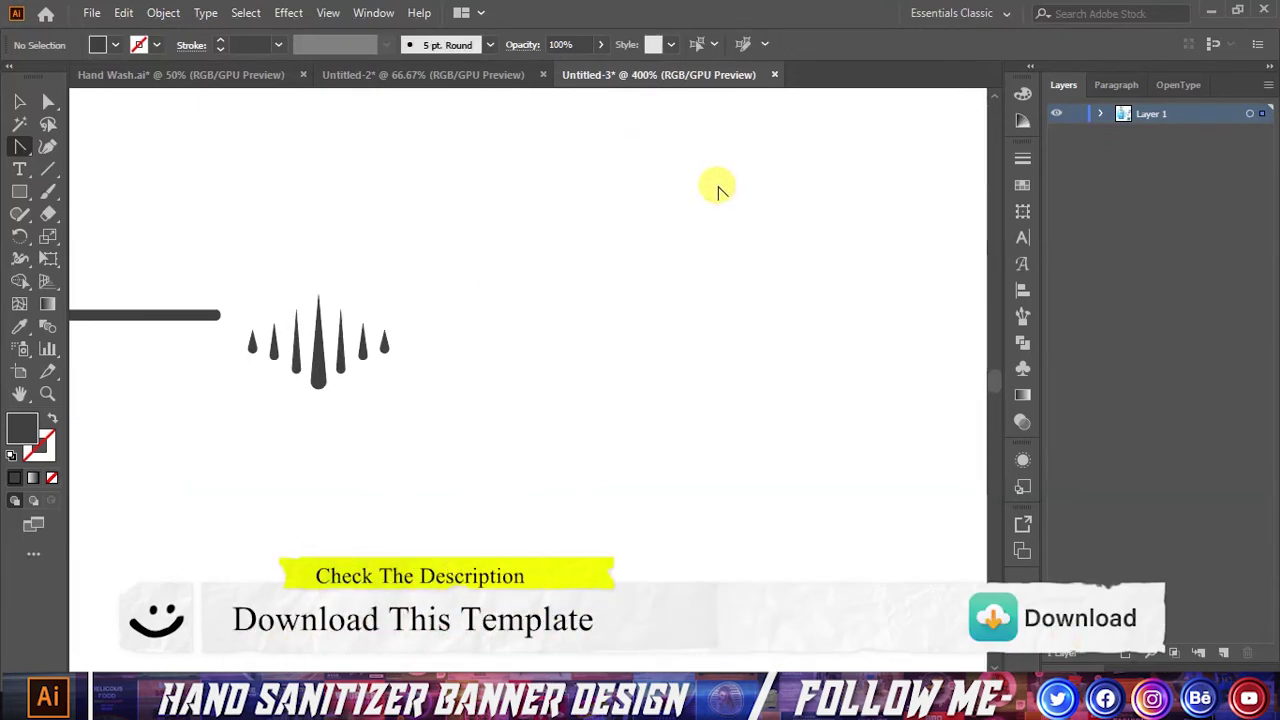
key("ctrl+z")
scroll(714, 189, "down", 4)
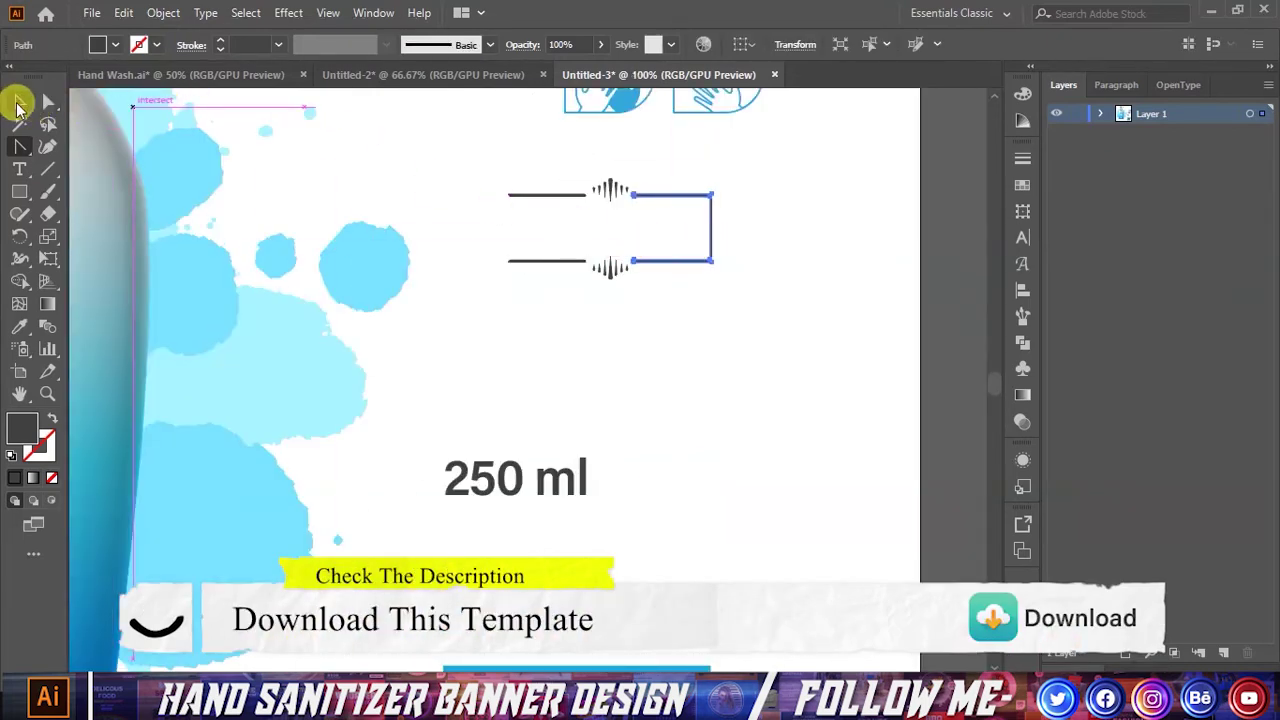
- Duplicate the left line pair to the right side of the spikes
left_click(16, 103)
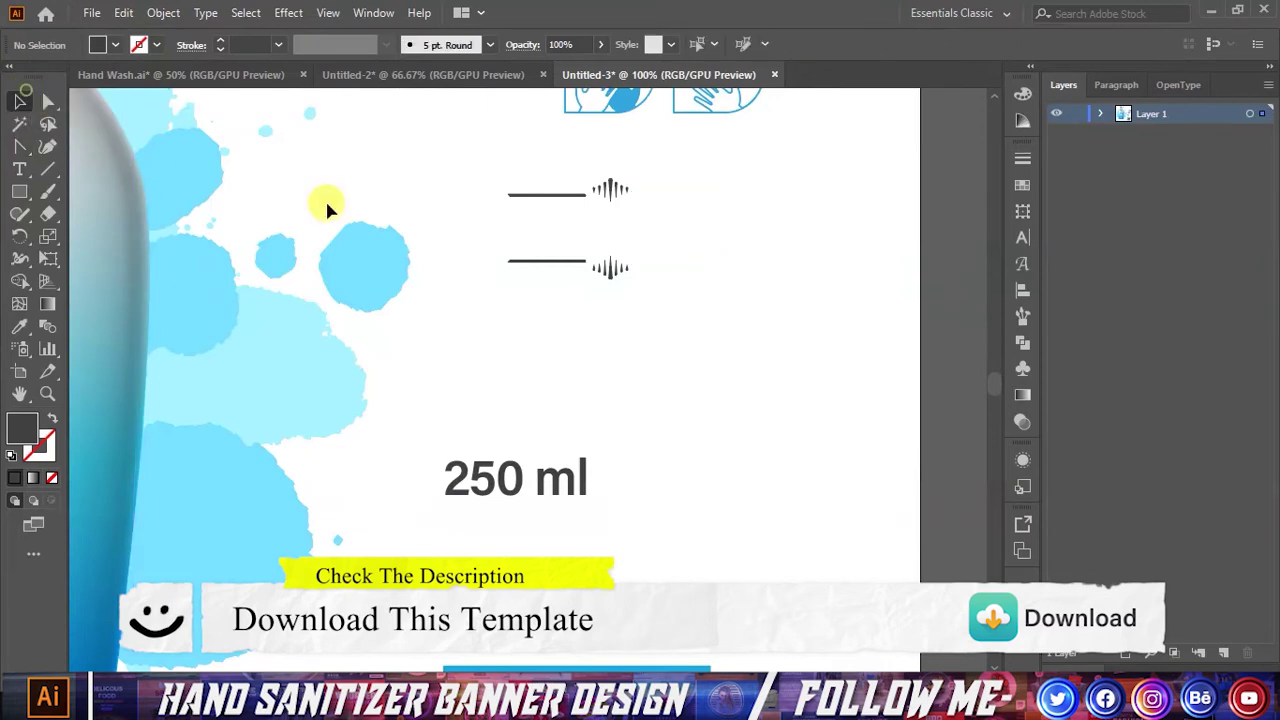
scroll(588, 228, "up", 1)
left_click(530, 250)
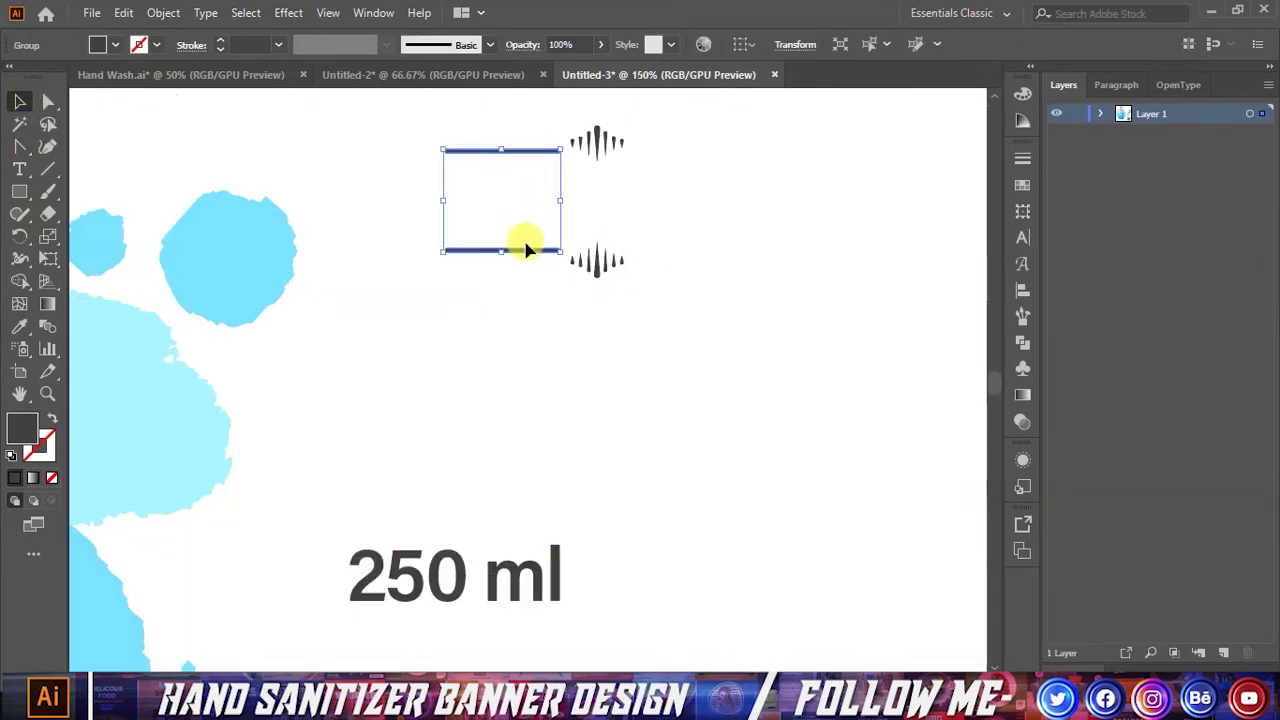
left_click_drag(525, 248, 723, 256)
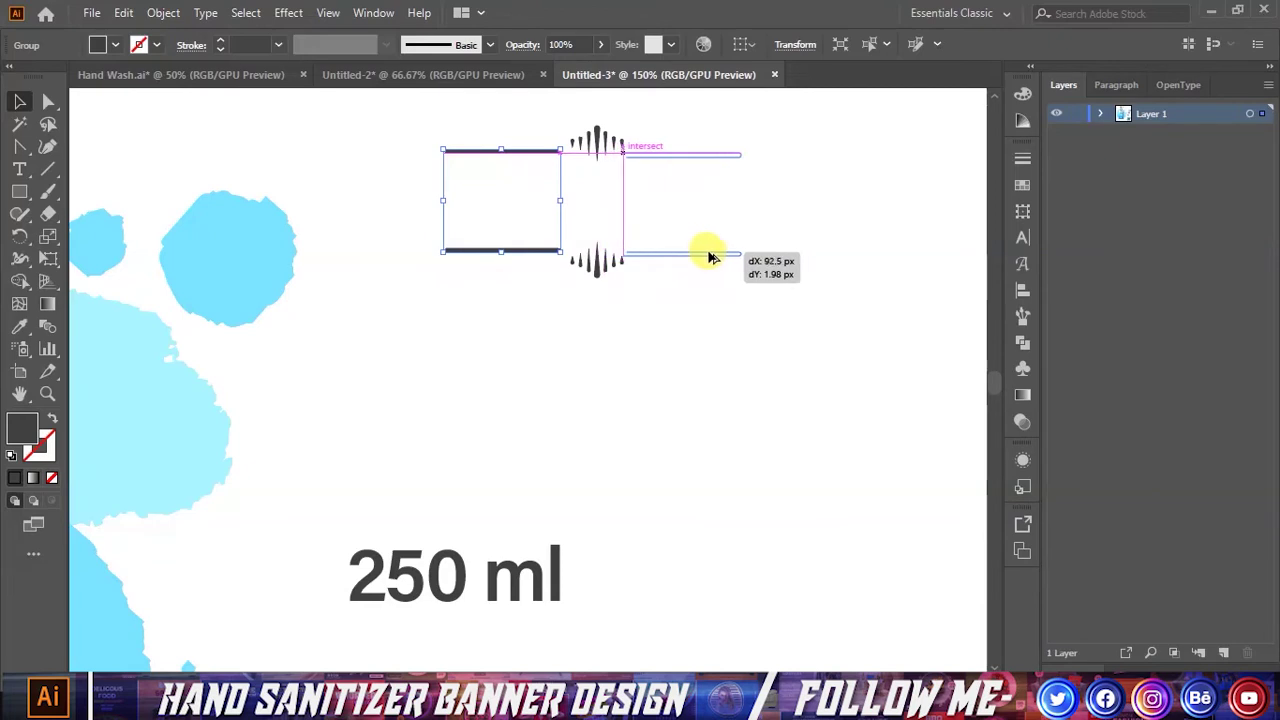
left_click_drag(722, 256, 722, 258)
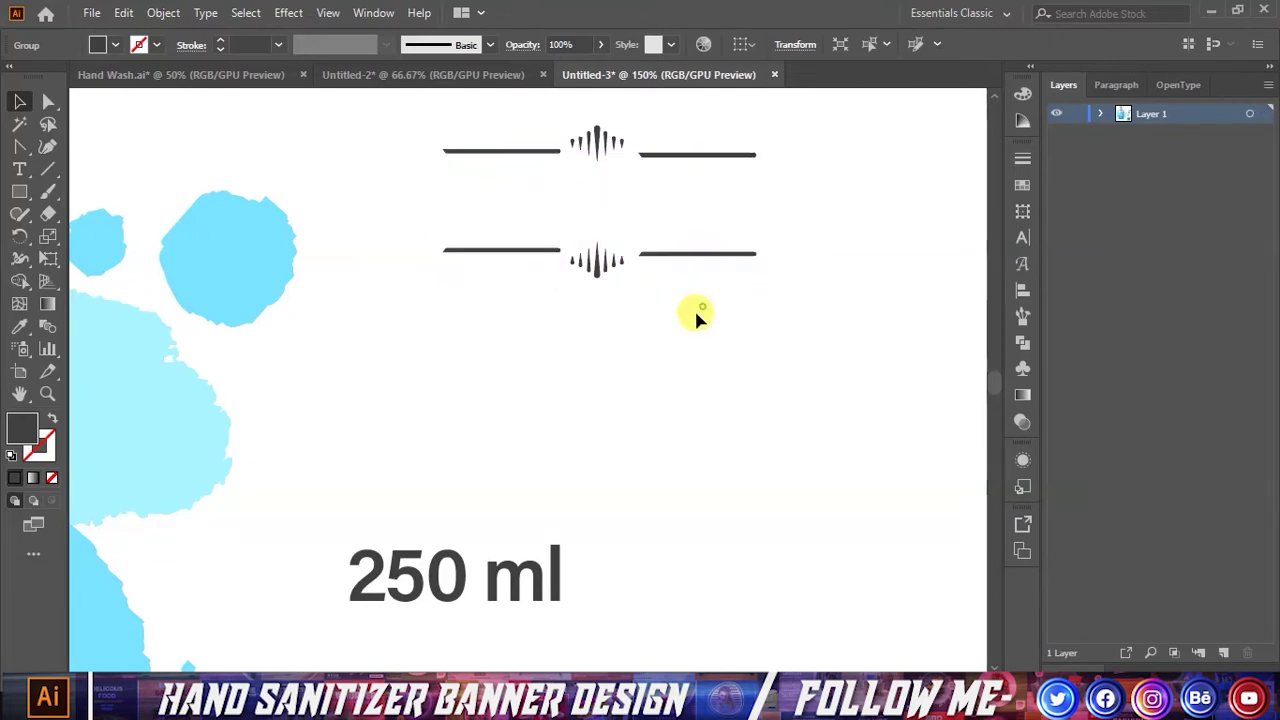
left_click(690, 312)
- Select the line ornament and copy it into Untitled-2 beside SALE
scroll(680, 335, "down", 1)
scroll(640, 300, "up", 1)
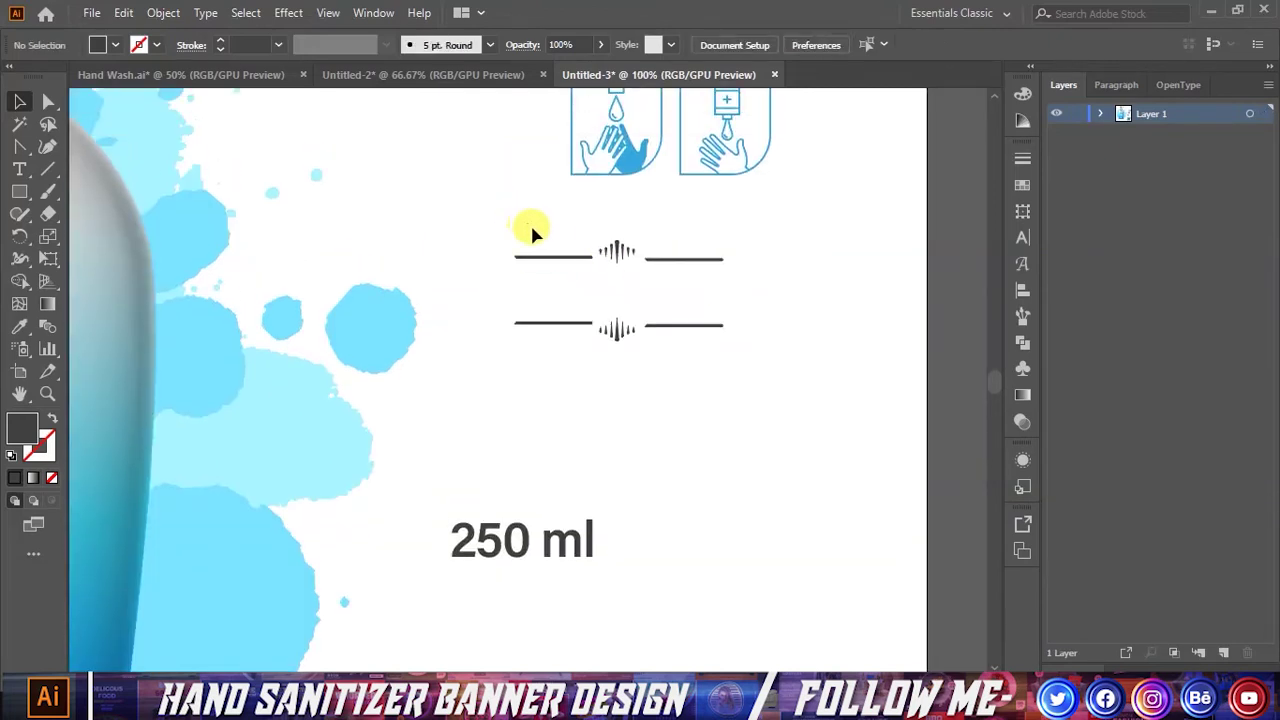
left_click(670, 326)
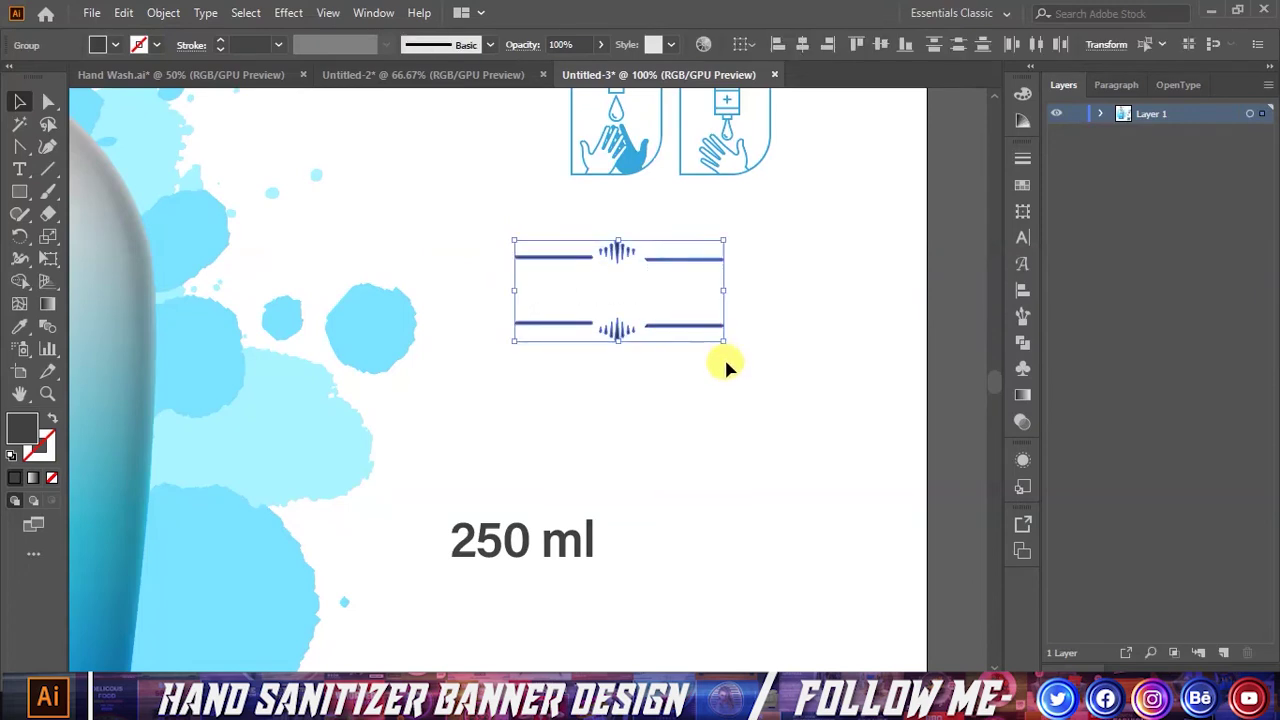
left_click_drag(680, 236, 712, 355)
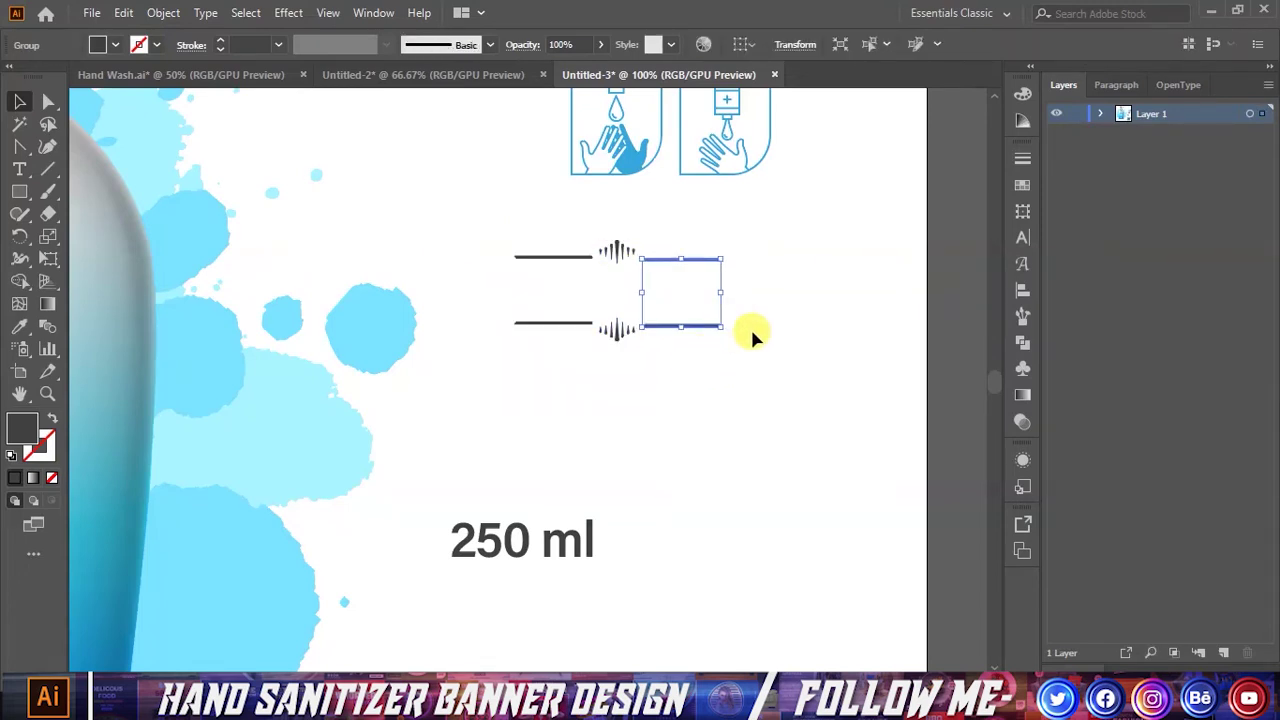
left_click(752, 332)
left_click_drag(752, 362, 754, 357)
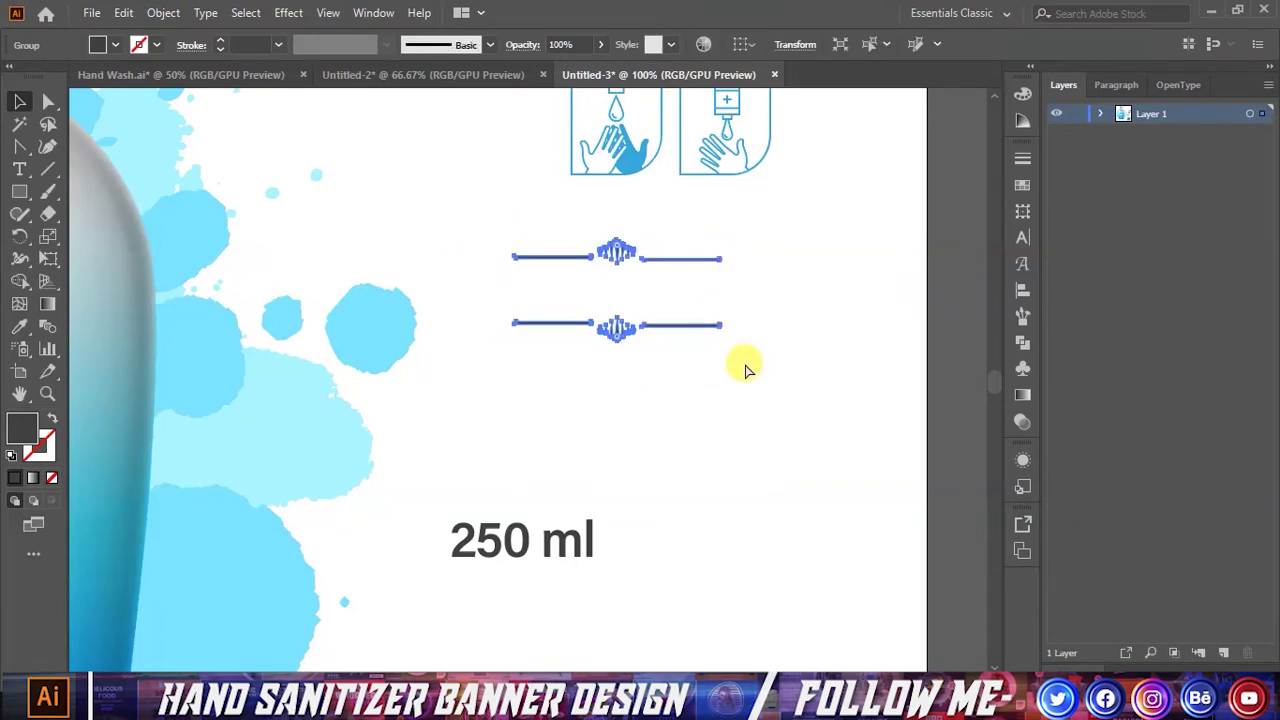
mouse_move(614, 251)
left_mouse_down()
mouse_move(435, 117)
mouse_move(617, 431)
mouse_move(800, 400)
left_mouse_up()
key("ctrl+plus")
key("ctrl+plus")
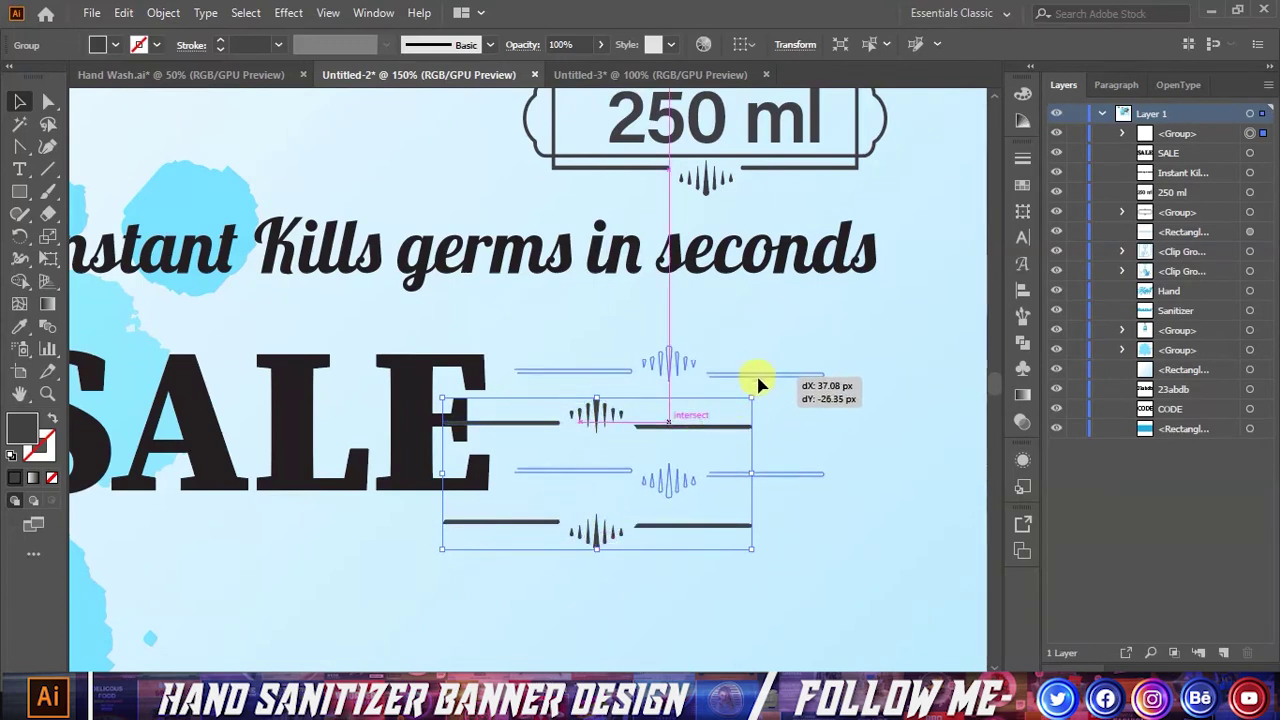
- Narrow the ornament, then copy the UP TO text from Hand Wash.ai
mouse_move(789, 426)
left_mouse_down()
mouse_move(763, 403)
mouse_move(693, 398)
left_mouse_up()
left_click(251, 74)
left_click(568, 409)
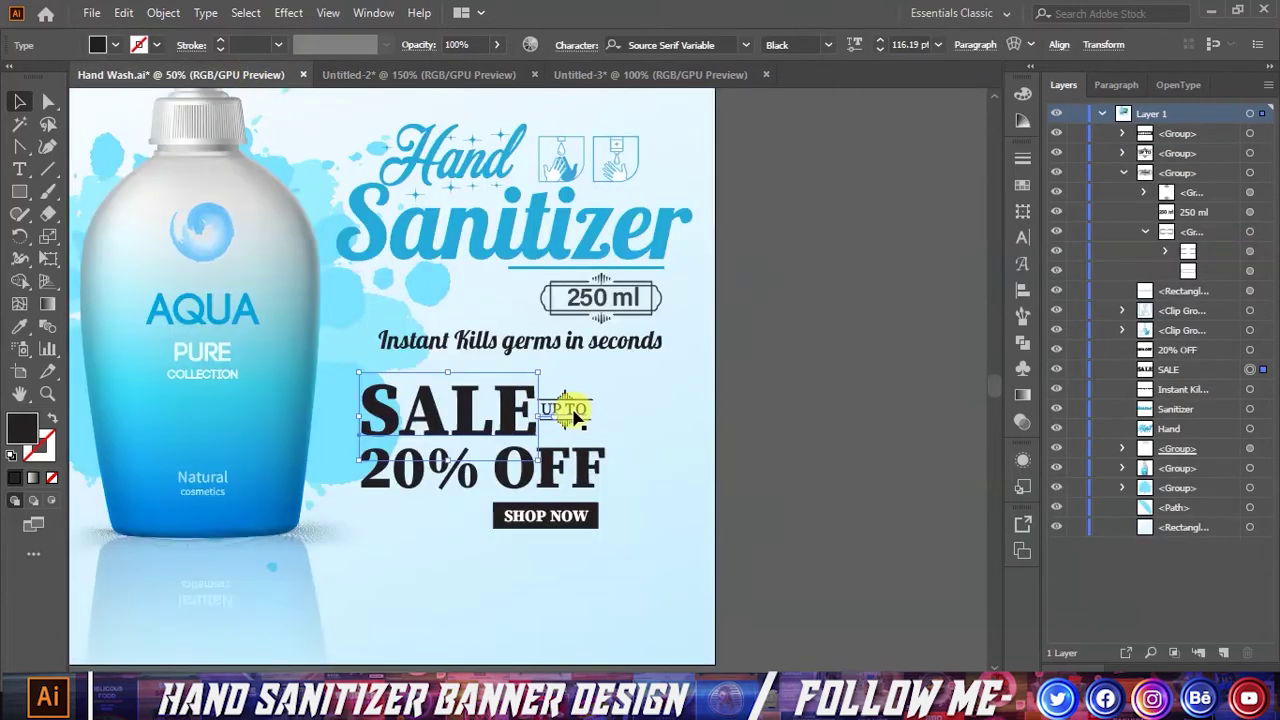
double_click(572, 413)
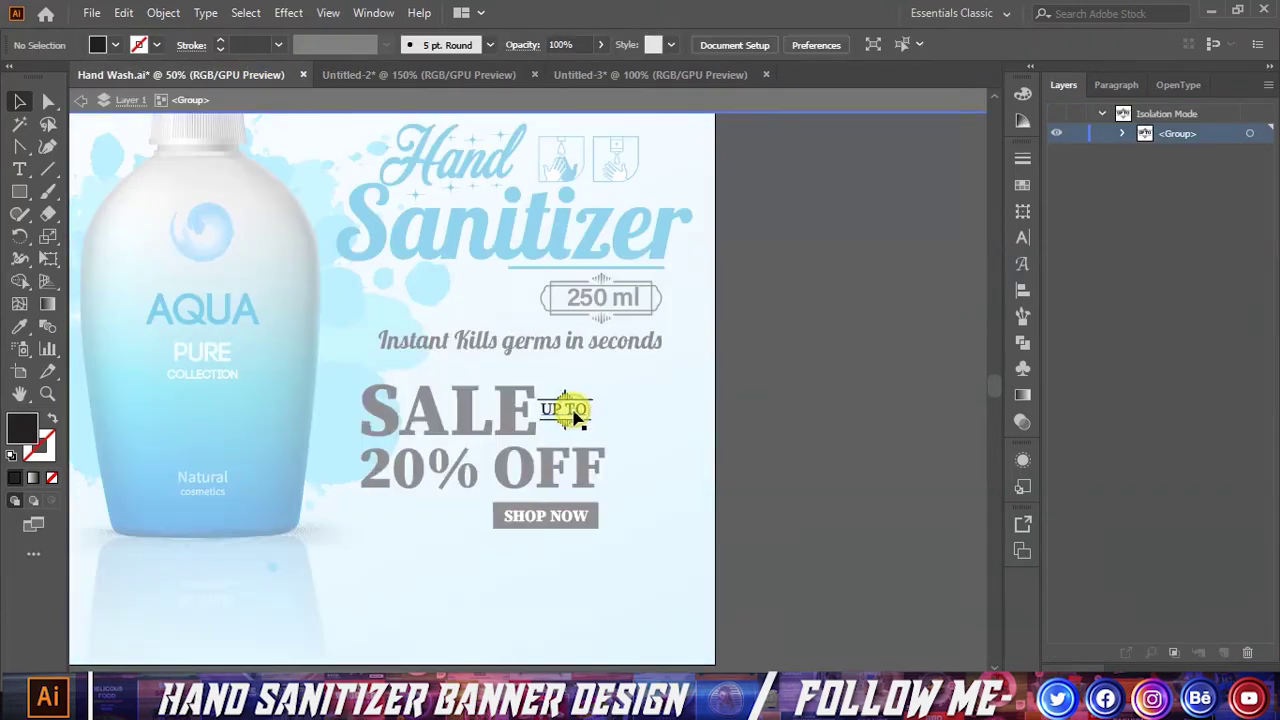
left_click(575, 418)
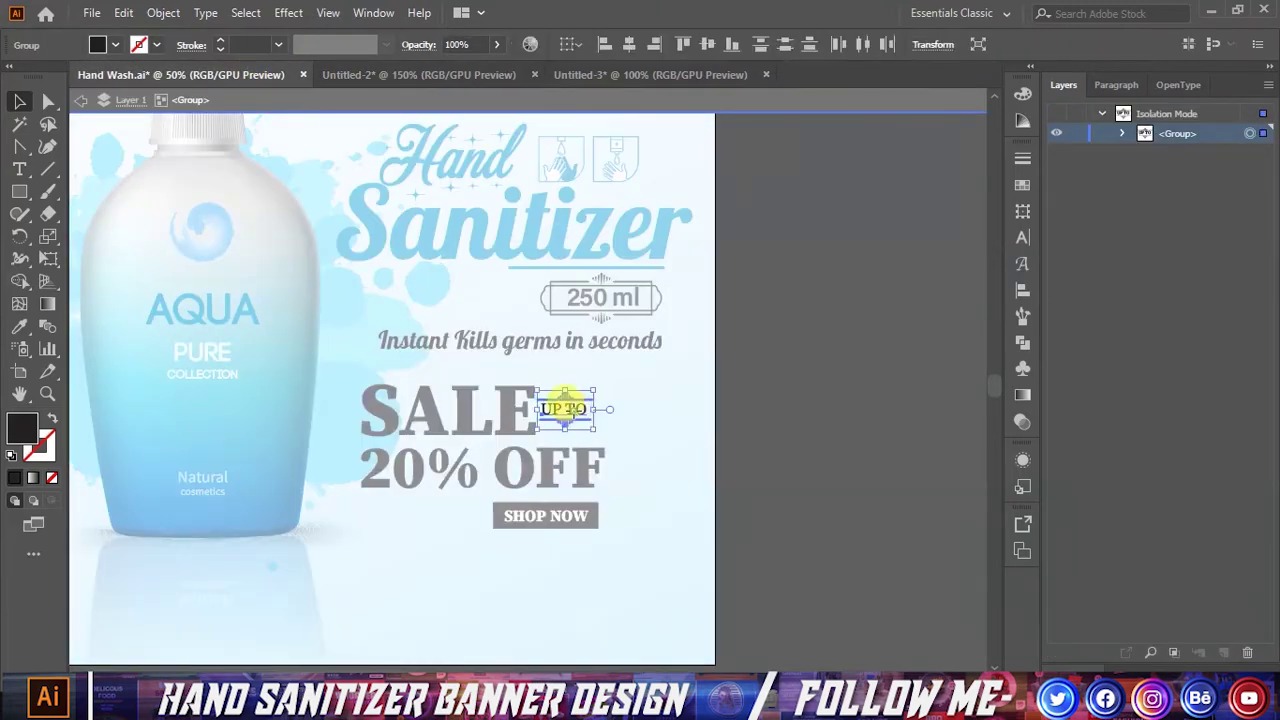
double_click(568, 410)
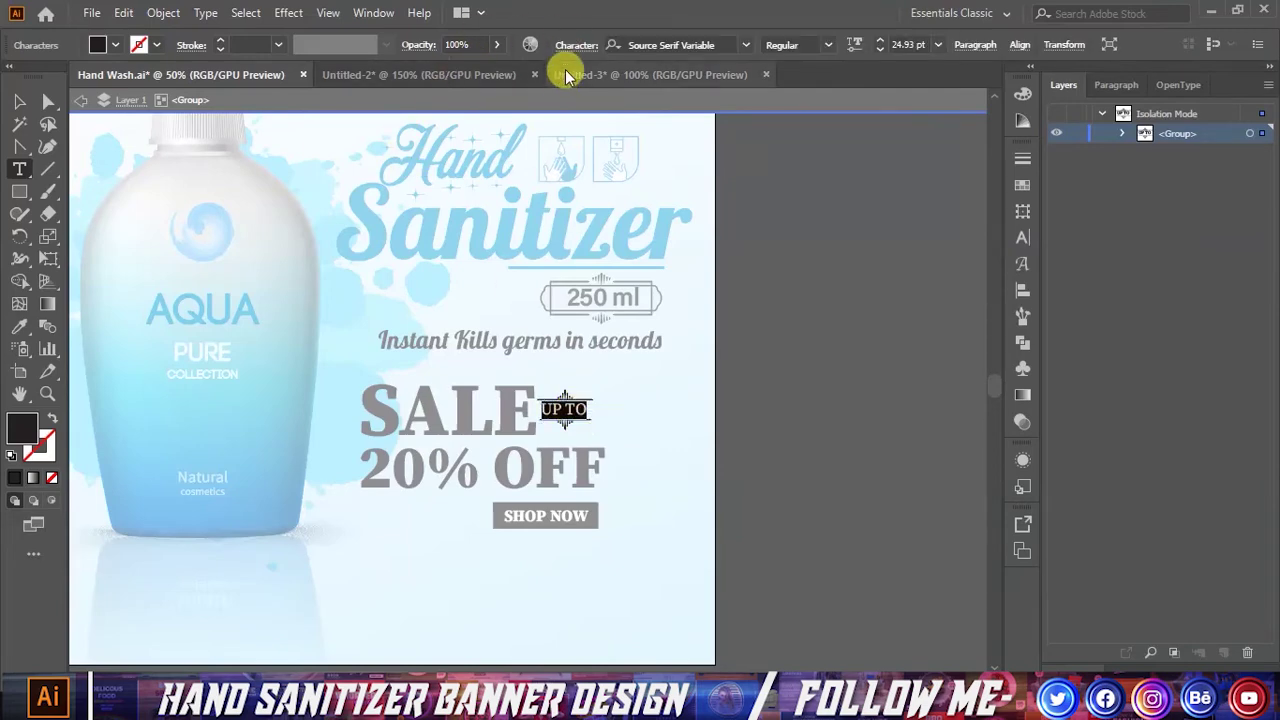
- Paste UP TO in Untitled-2, undoing it when it lands inside SALE
left_click(440, 74)
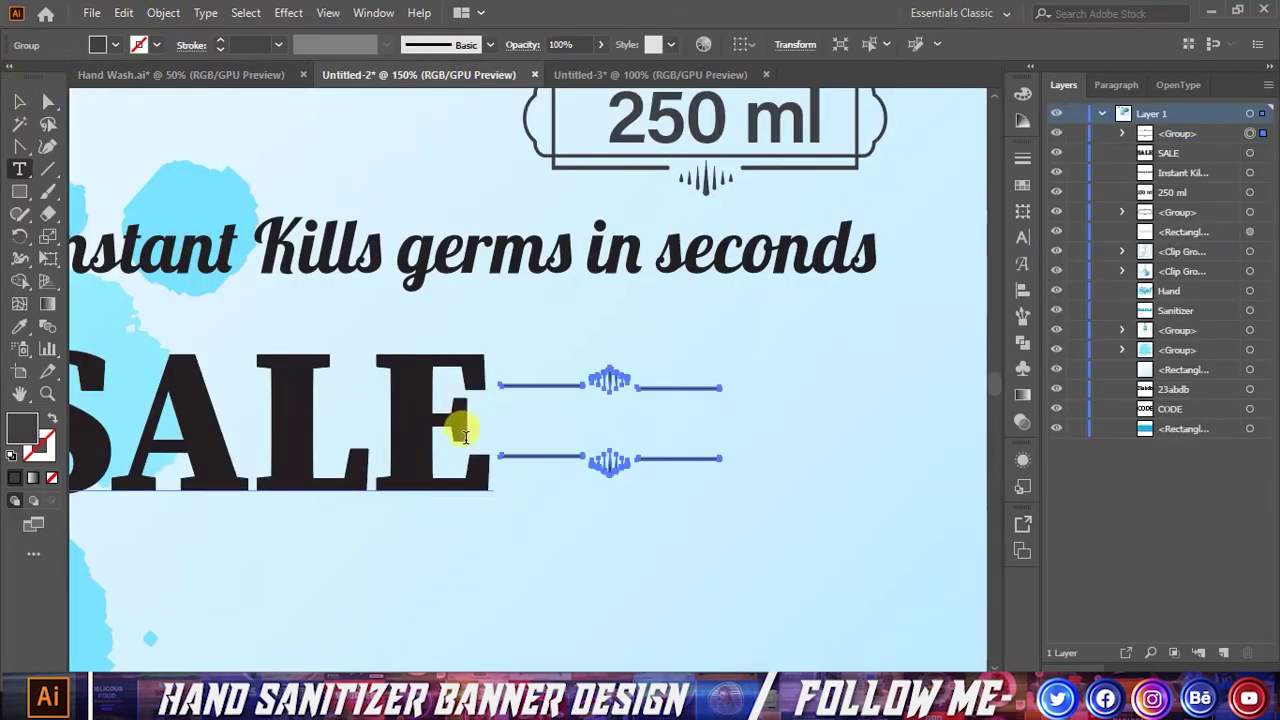
left_click(14, 102)
left_click(205, 350)
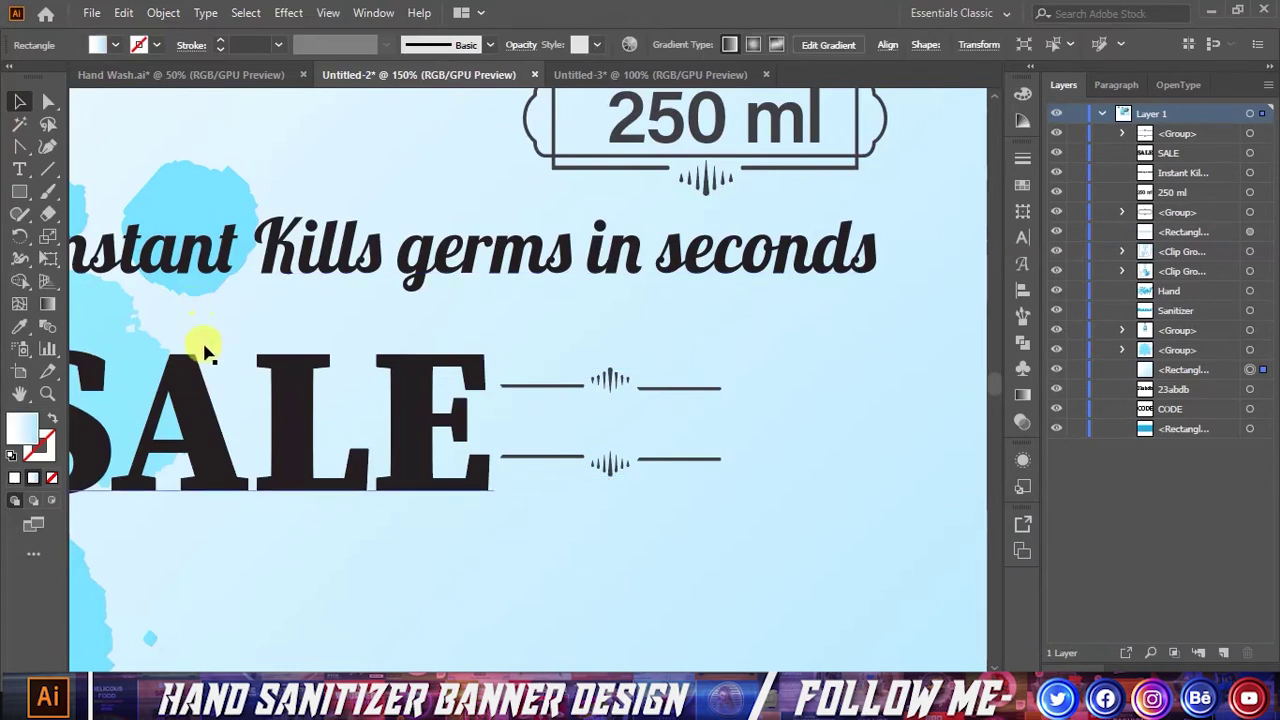
key("t")
left_click(433, 549)
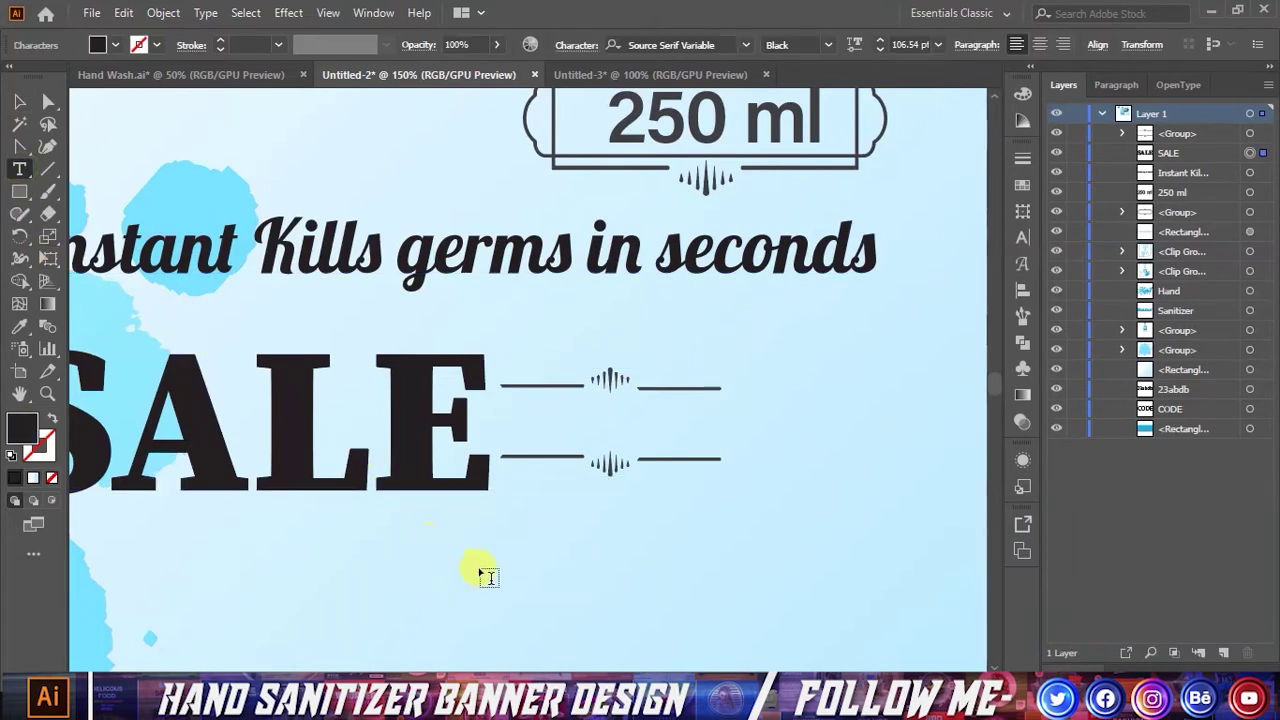
type("UP TO")
key("ctrl+v")
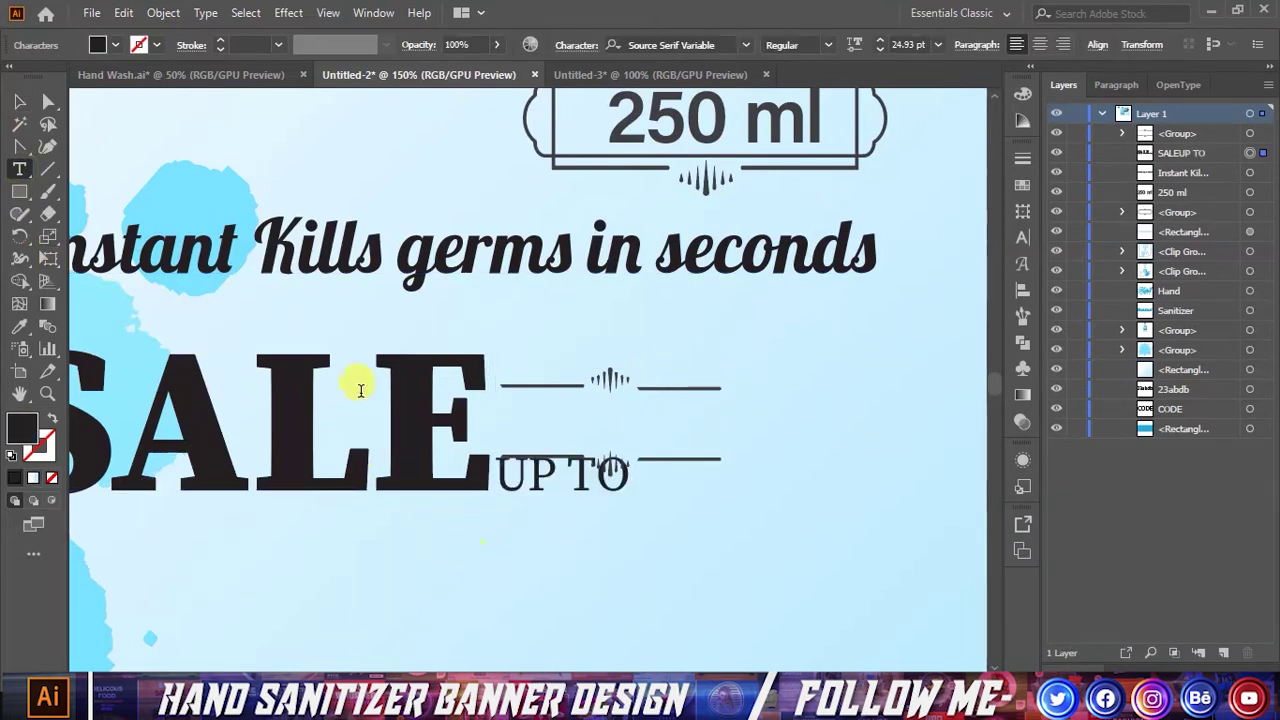
key("ctrl+z")
- Paste UP TO as its own text object below SALE
left_click(20, 100)
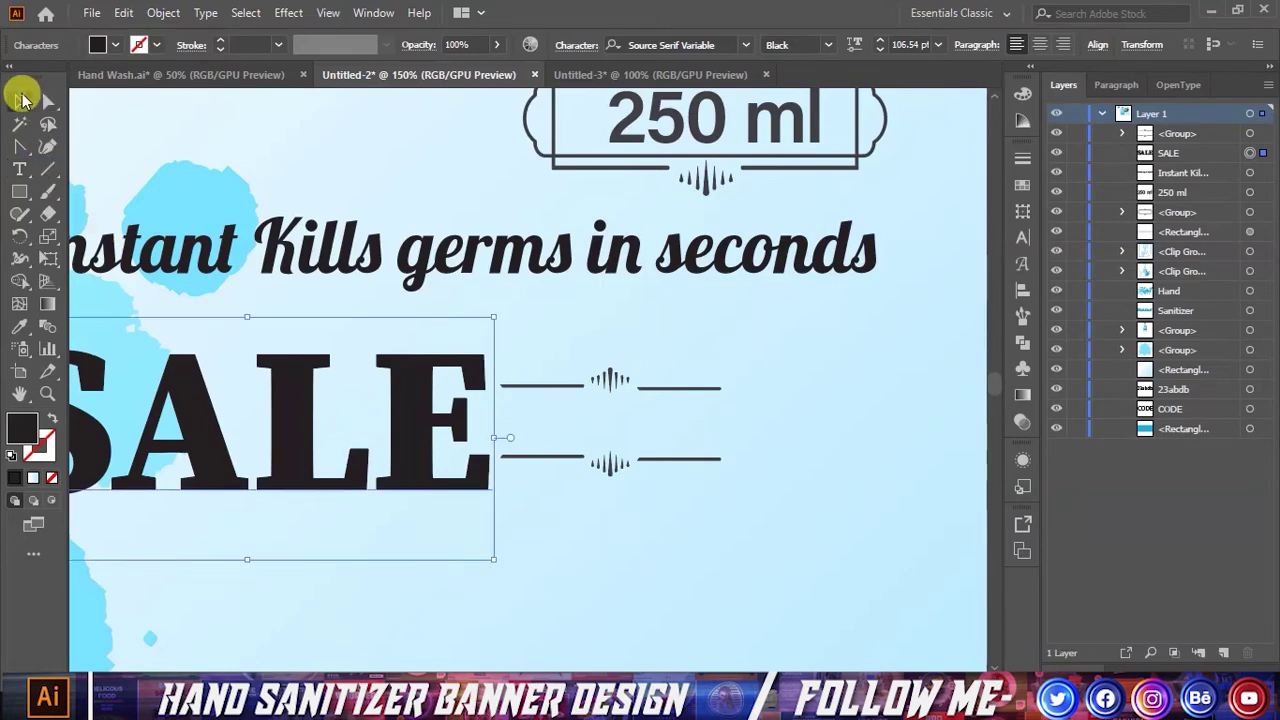
key("ctrl+minus")
left_click(508, 537)
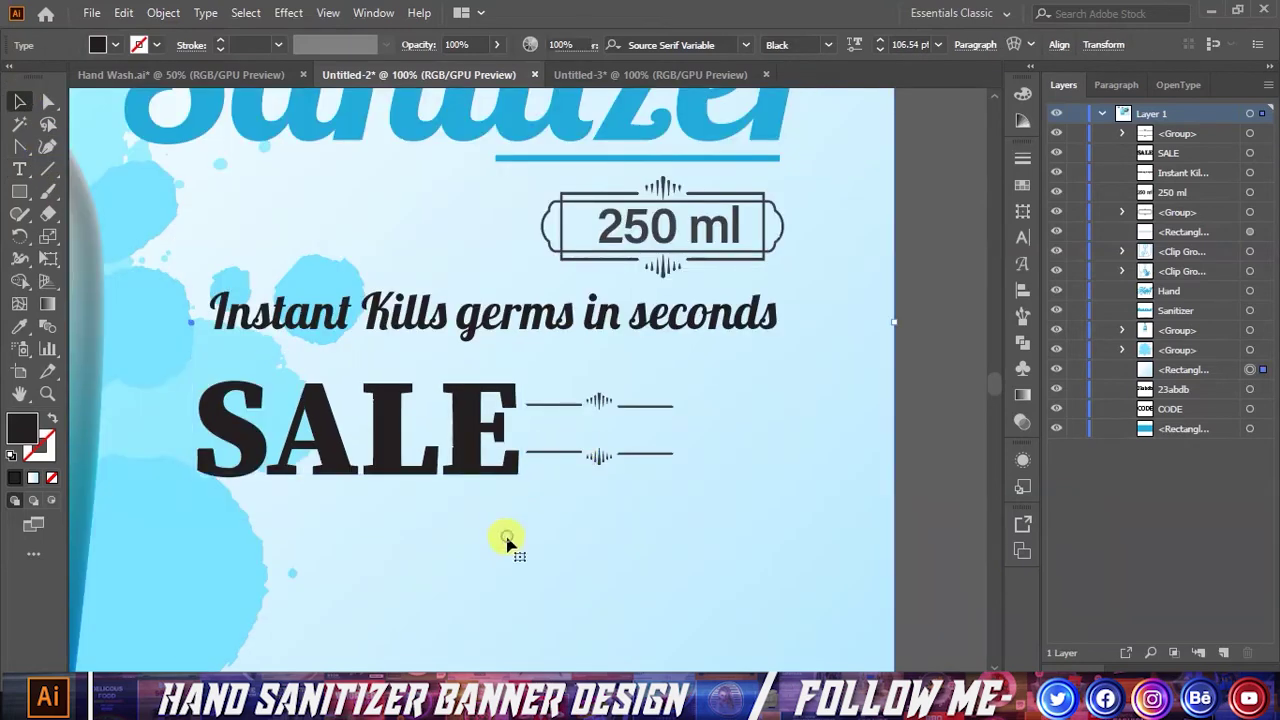
left_click(20, 168)
left_click(585, 576)
key("ctrl+v")
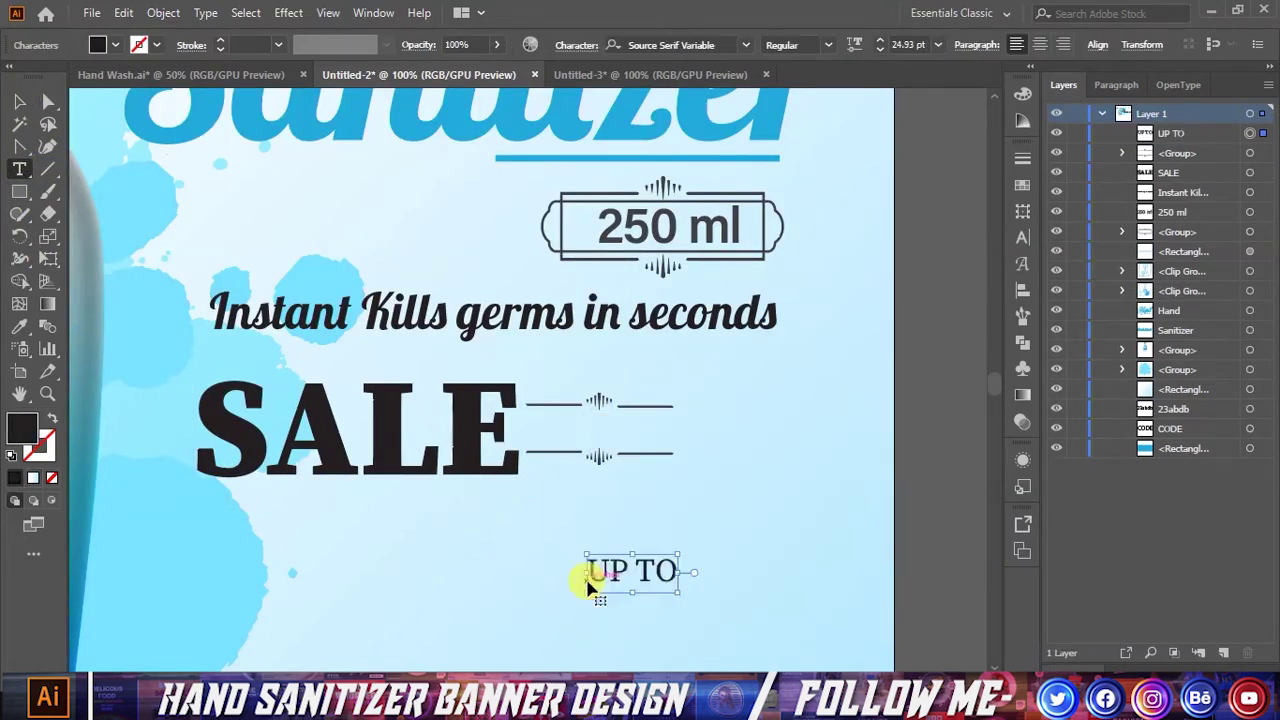
left_click(19, 101)
- Move UP TO between the ornament lines beside SALE
scroll(705, 637, "up", 1)
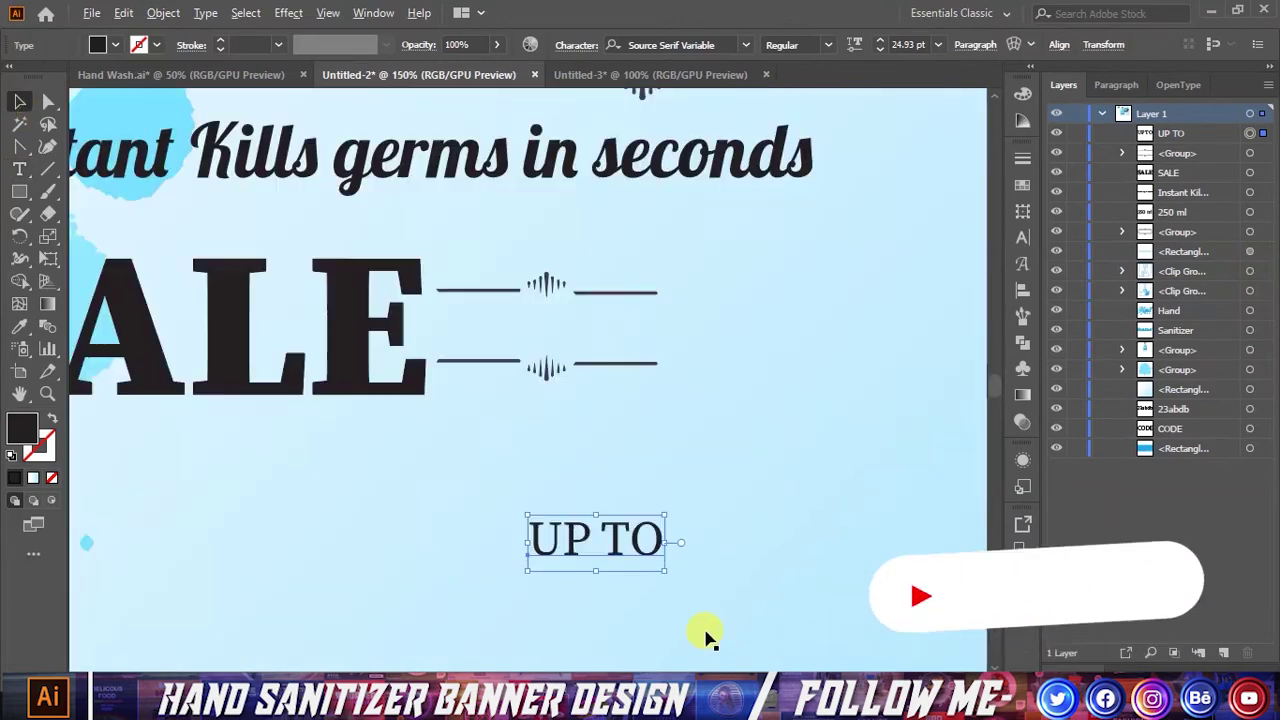
left_click_drag(611, 543, 560, 343)
scroll(514, 517, "down", 1)
left_click(525, 530)
scroll(525, 530, "down", 1)
scroll(533, 479, "up", 1)
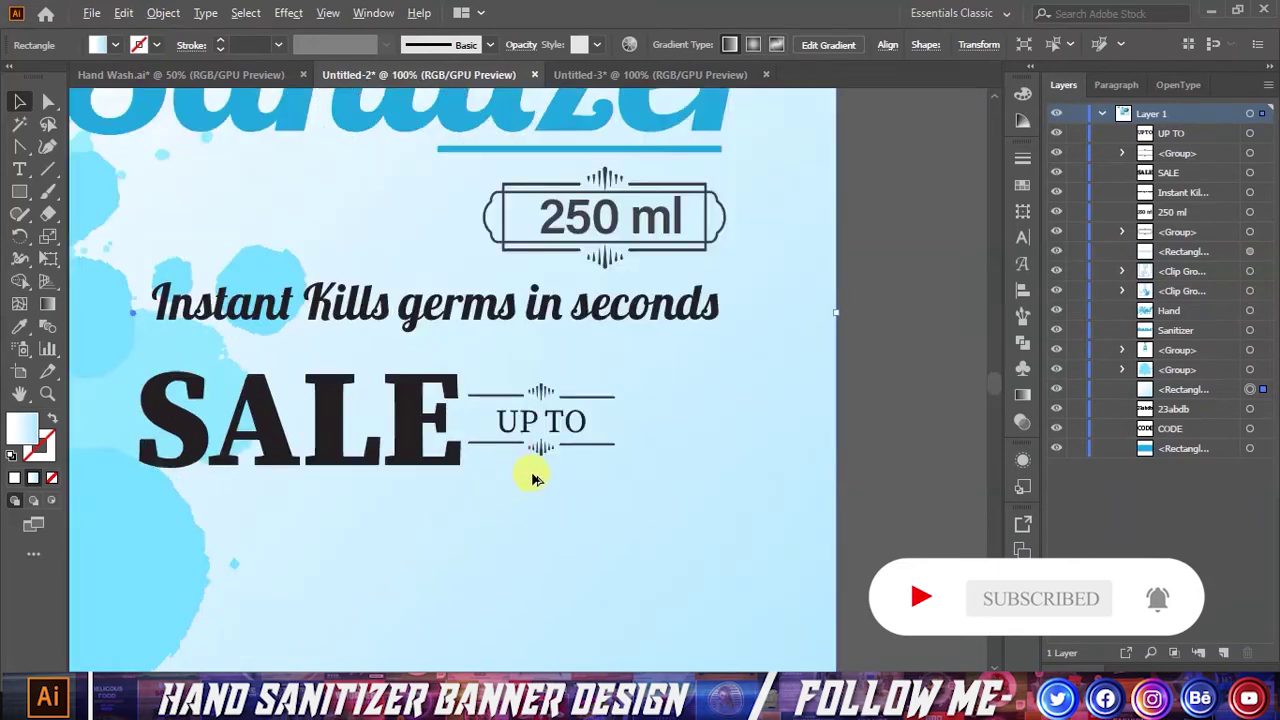
scroll(533, 479, "up", 1)
- Narrow the ornament to fit UP TO and duplicate SALE below itself
left_click(490, 432)
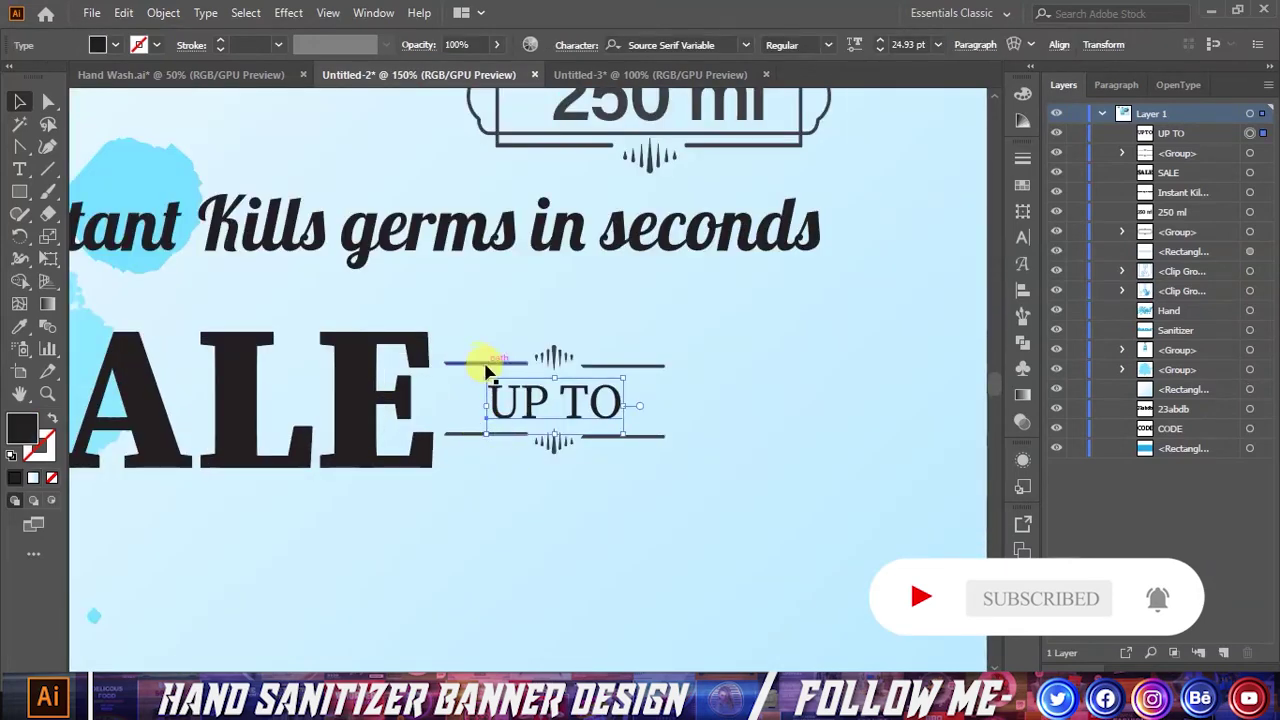
left_click(482, 370)
left_click_drag(445, 400, 451, 400)
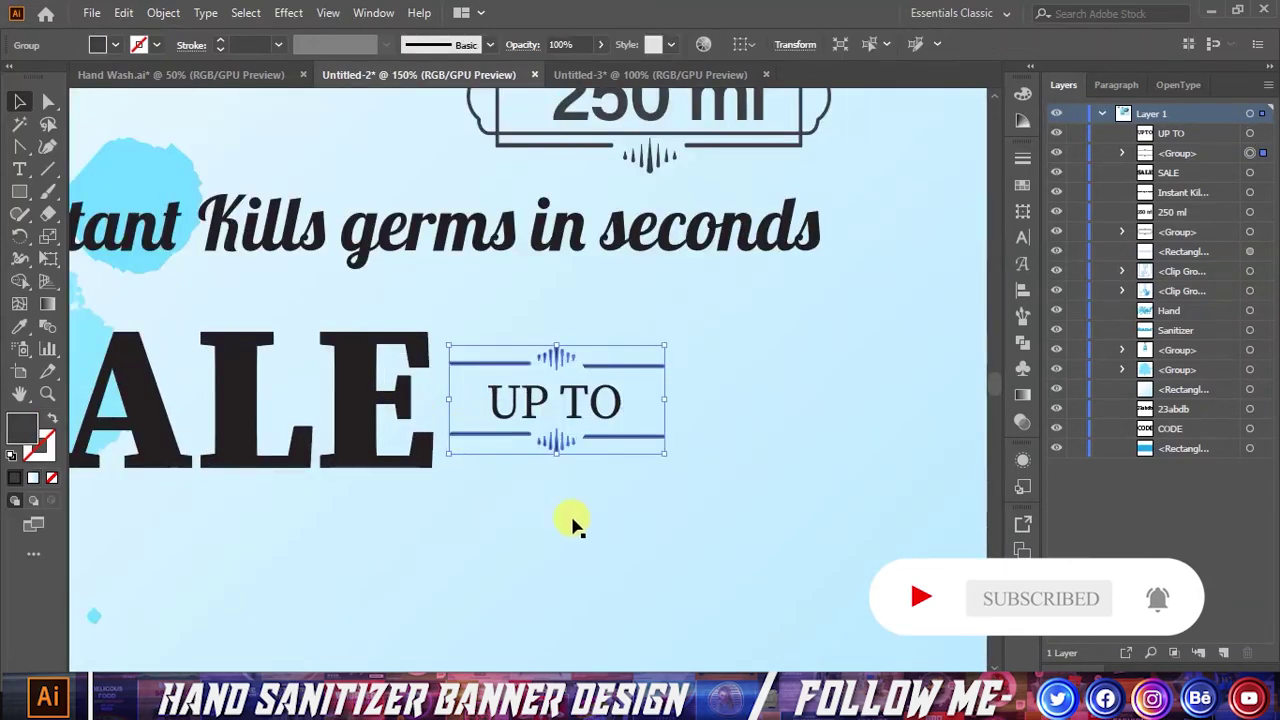
left_click(623, 520)
scroll(630, 525, "down", 2)
scroll(643, 535, "down", 1)
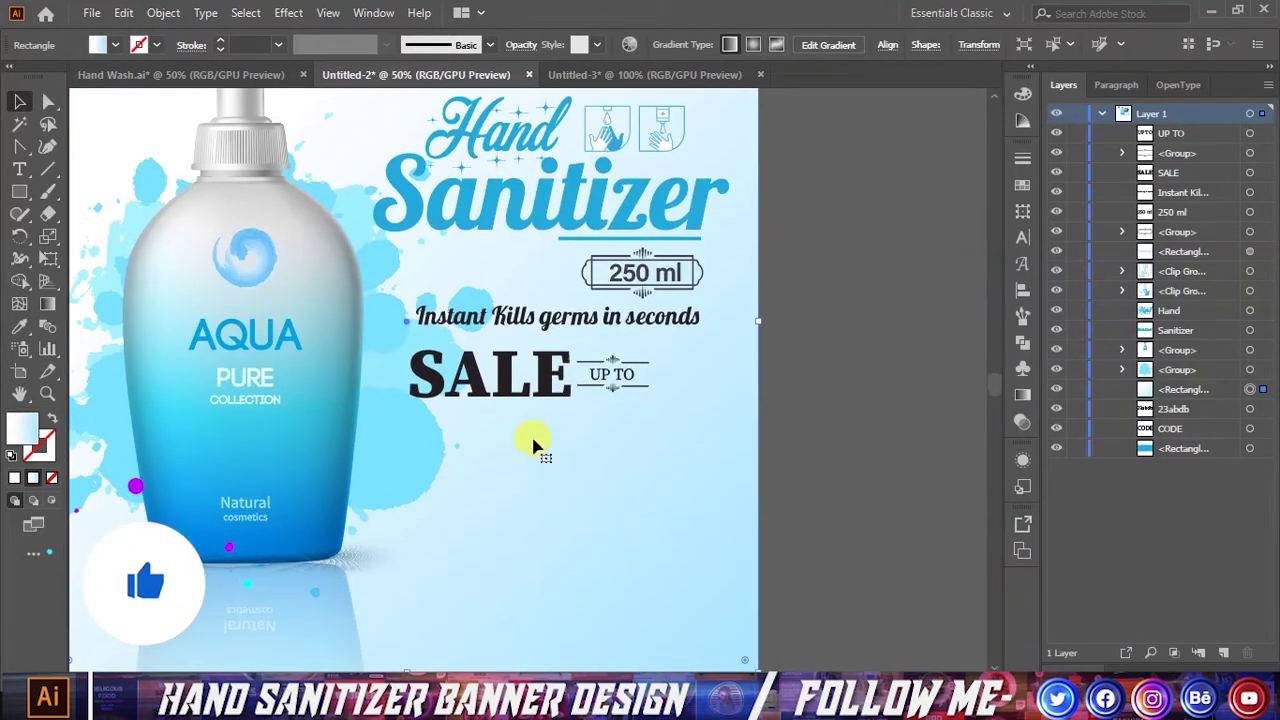
left_click_drag(522, 395, 523, 466)
- Change the duplicated SALE to read 20% OFF and nudge it under SALE
double_click(524, 468)
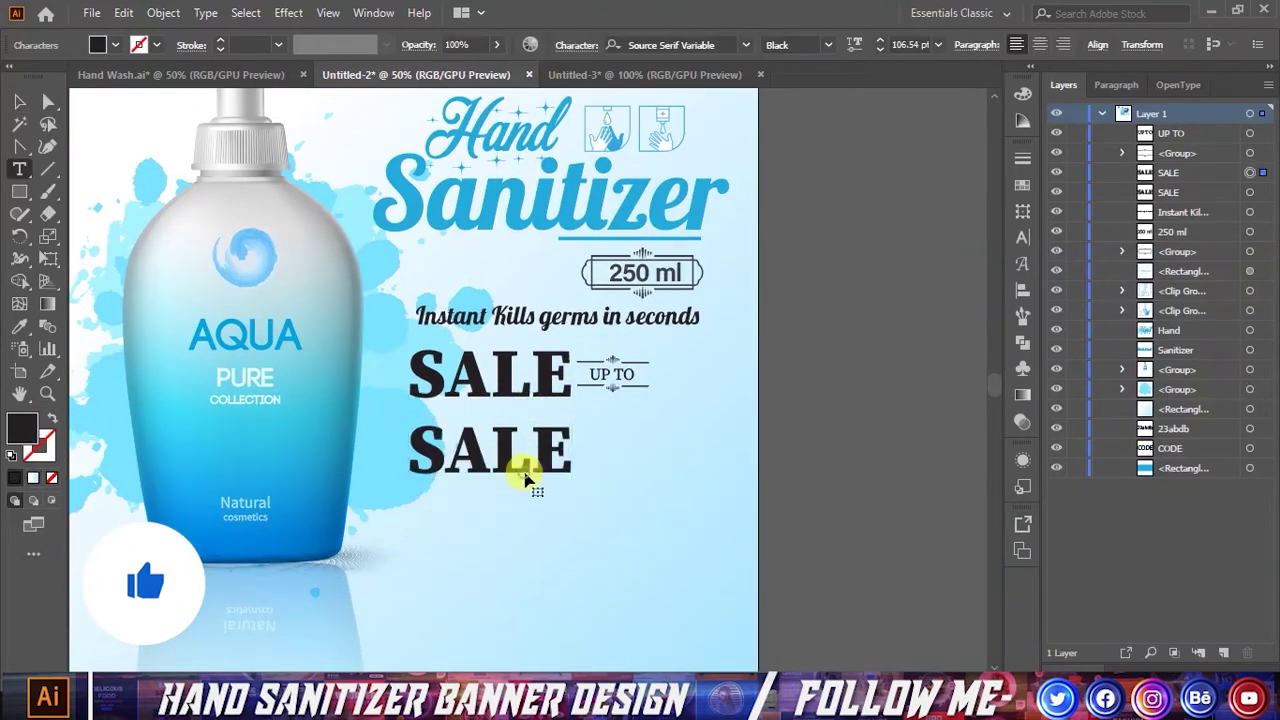
type("2")
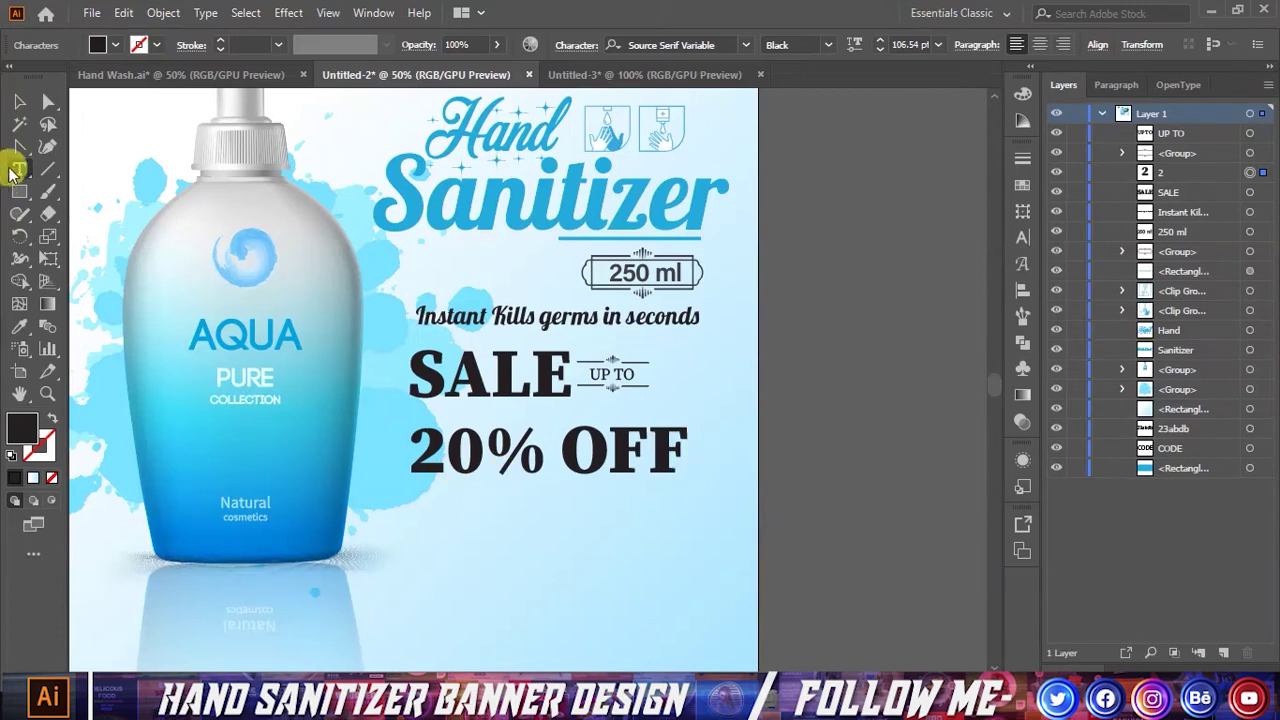
left_click(20, 103)
left_click_drag(612, 457, 608, 449)
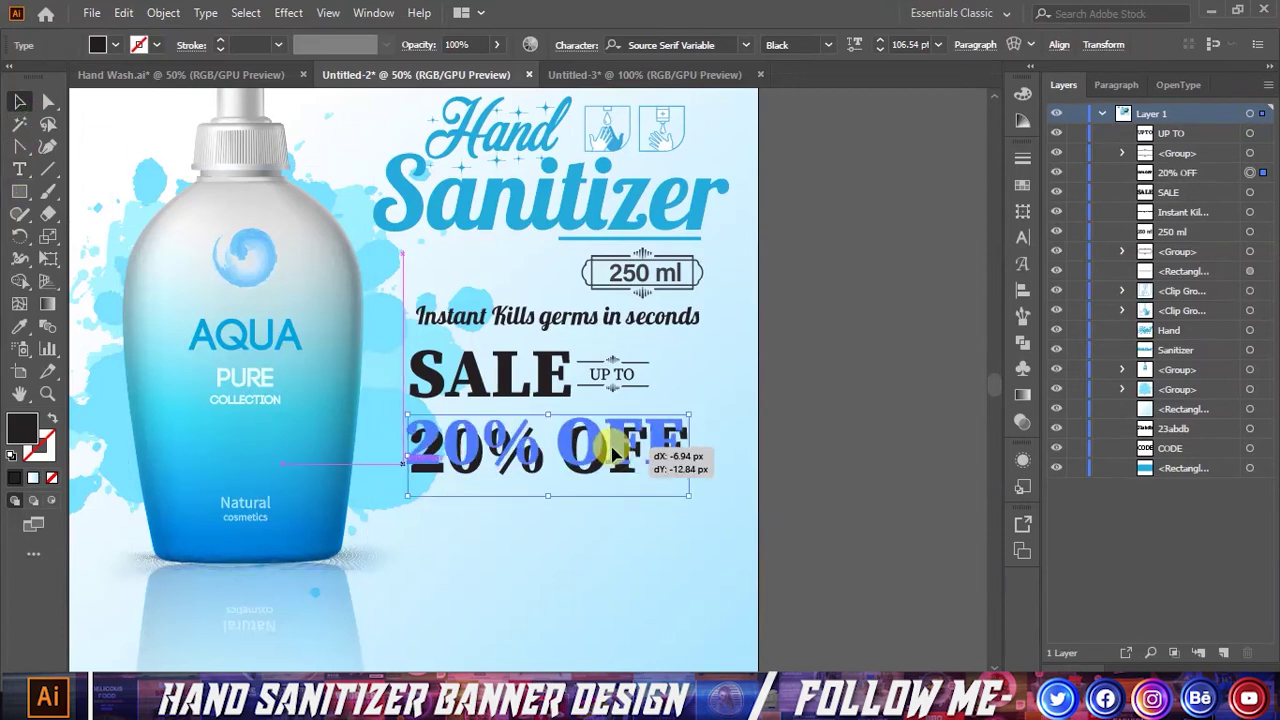
left_click(595, 523)
scroll(586, 571, "down", 2)
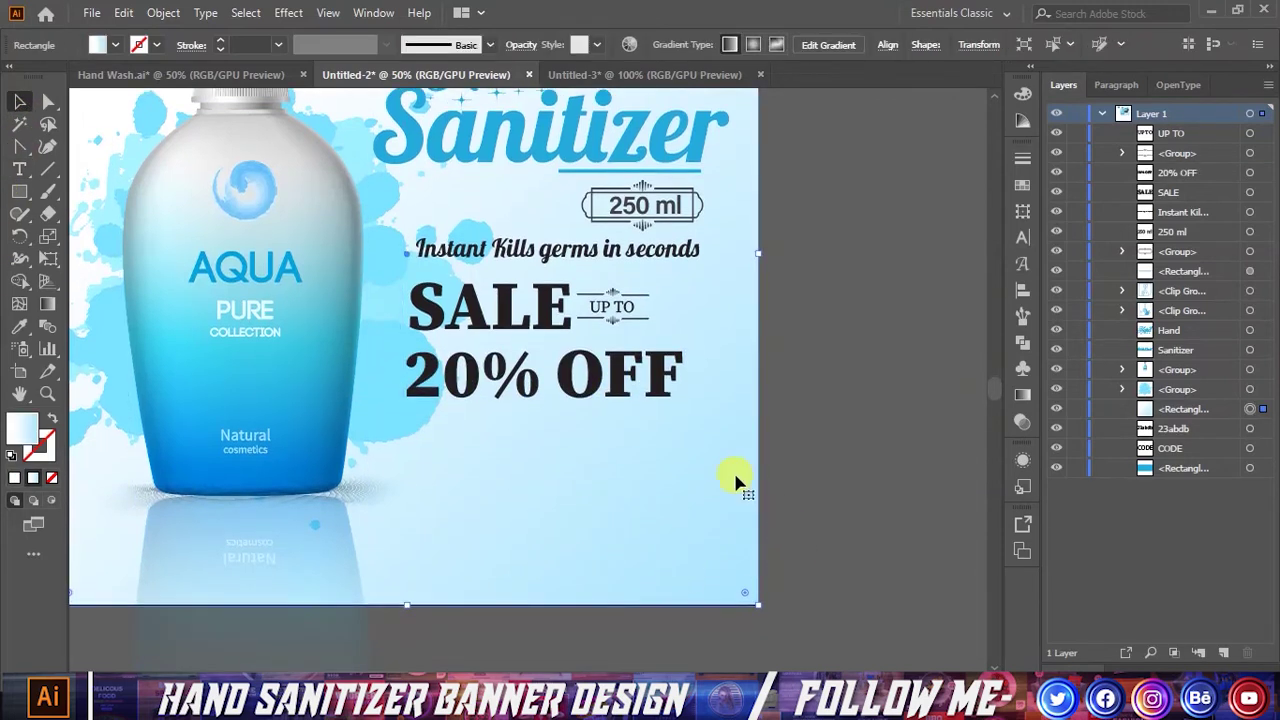
- Duplicate the 20% OFF line below itself and retype it as SHOP NOW
left_click_drag(642, 395, 642, 460, "alt")
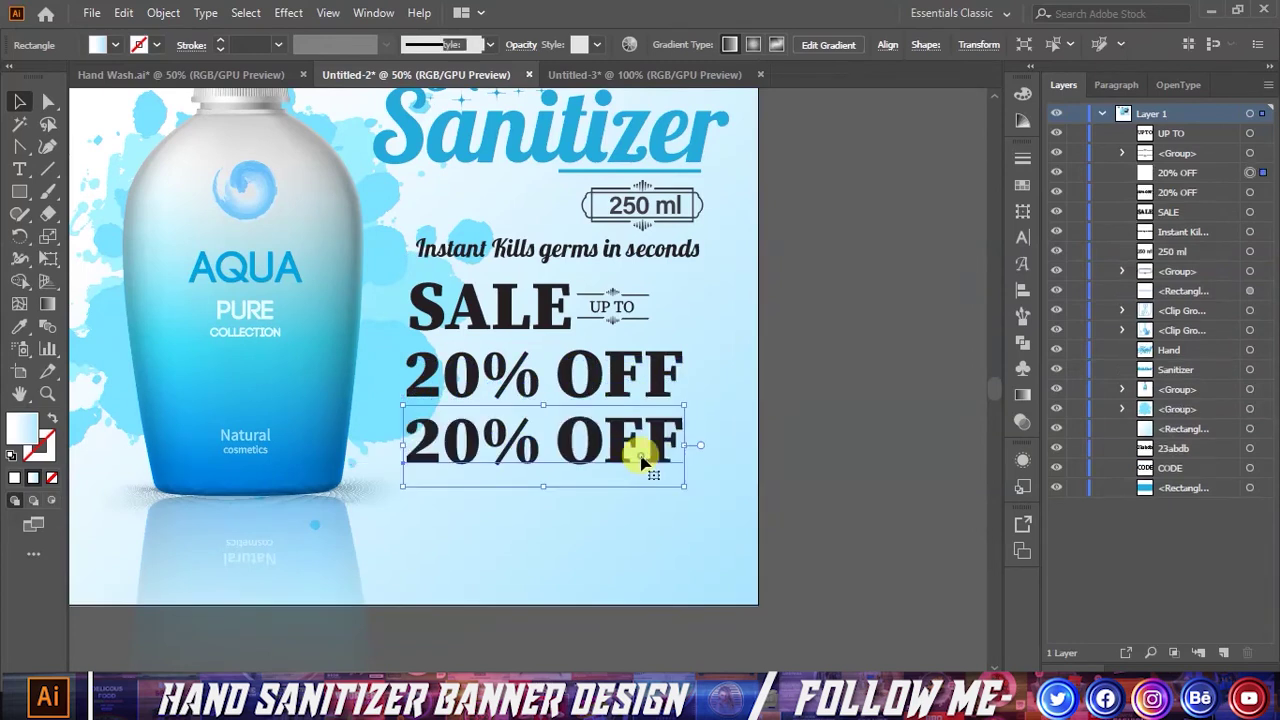
key("t")
triple_click(641, 455)
type("SH")
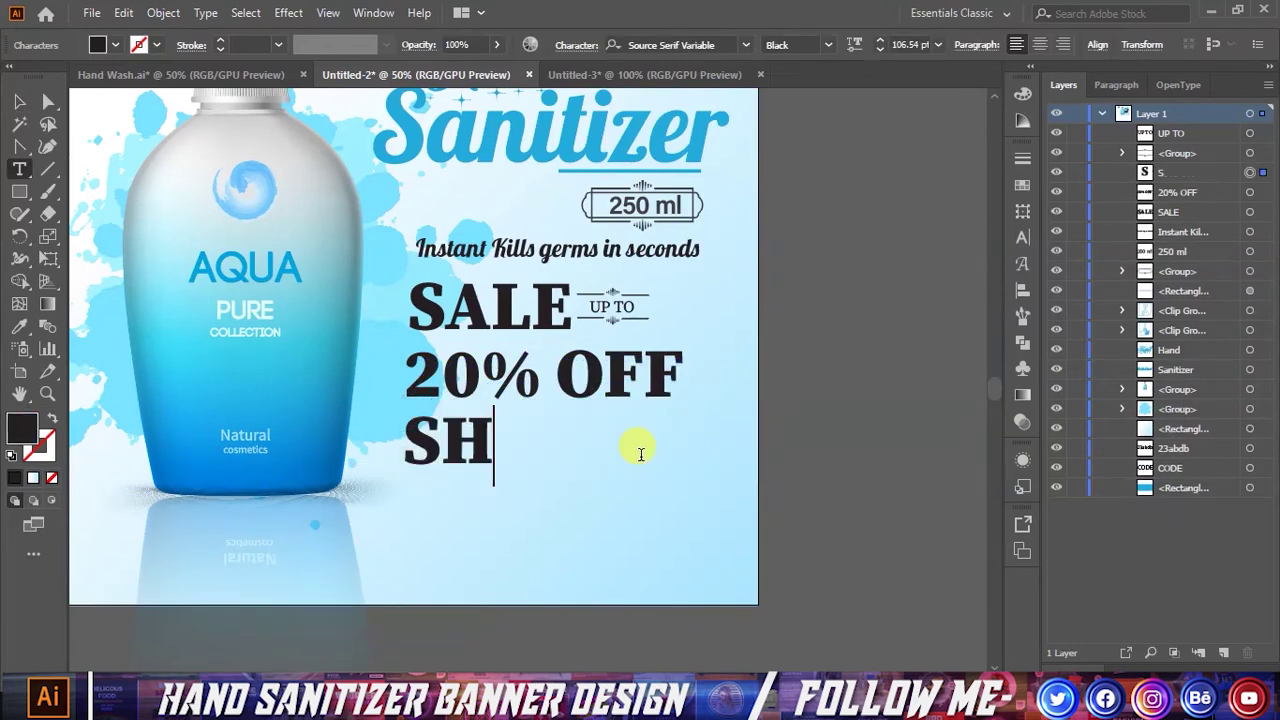
type("OP NOW")
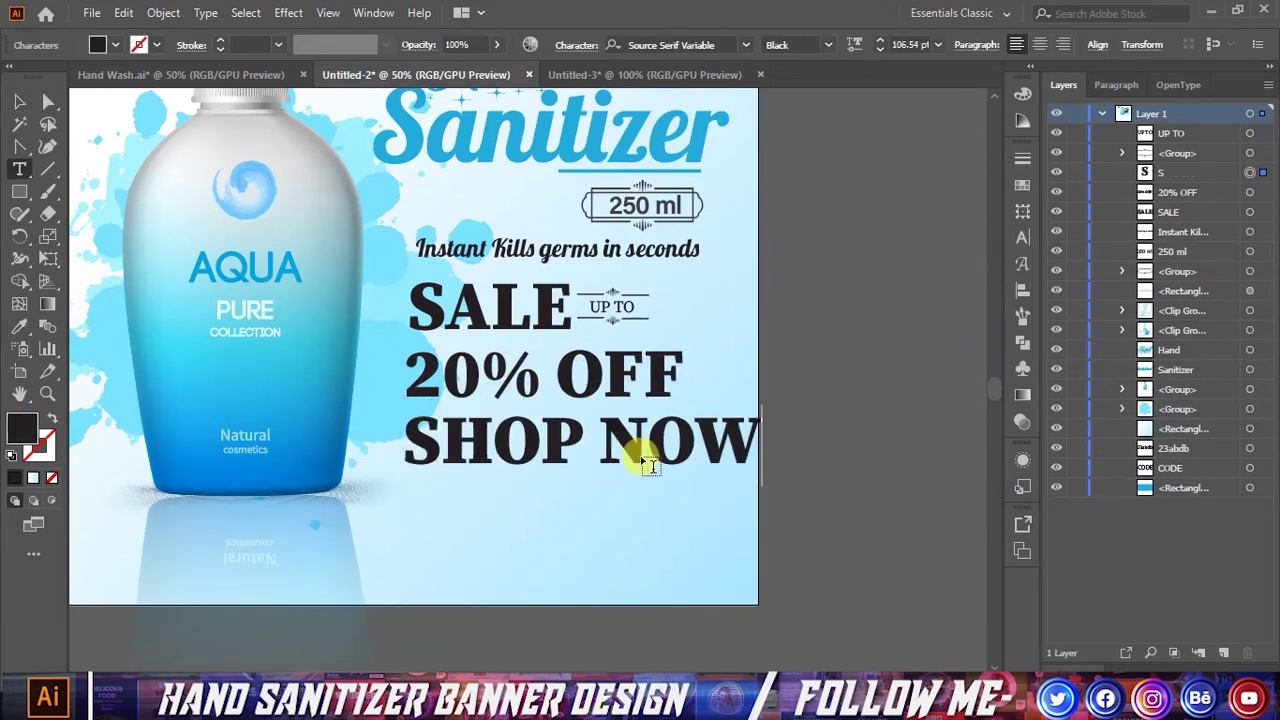
left_click(19, 101)
- Shrink SHOP NOW to about half size and draw a dark rectangle beneath it
left_click_drag(764, 449, 648, 445)
left_click(829, 455)
left_click(19, 191)
scroll(630, 445, "up", 1)
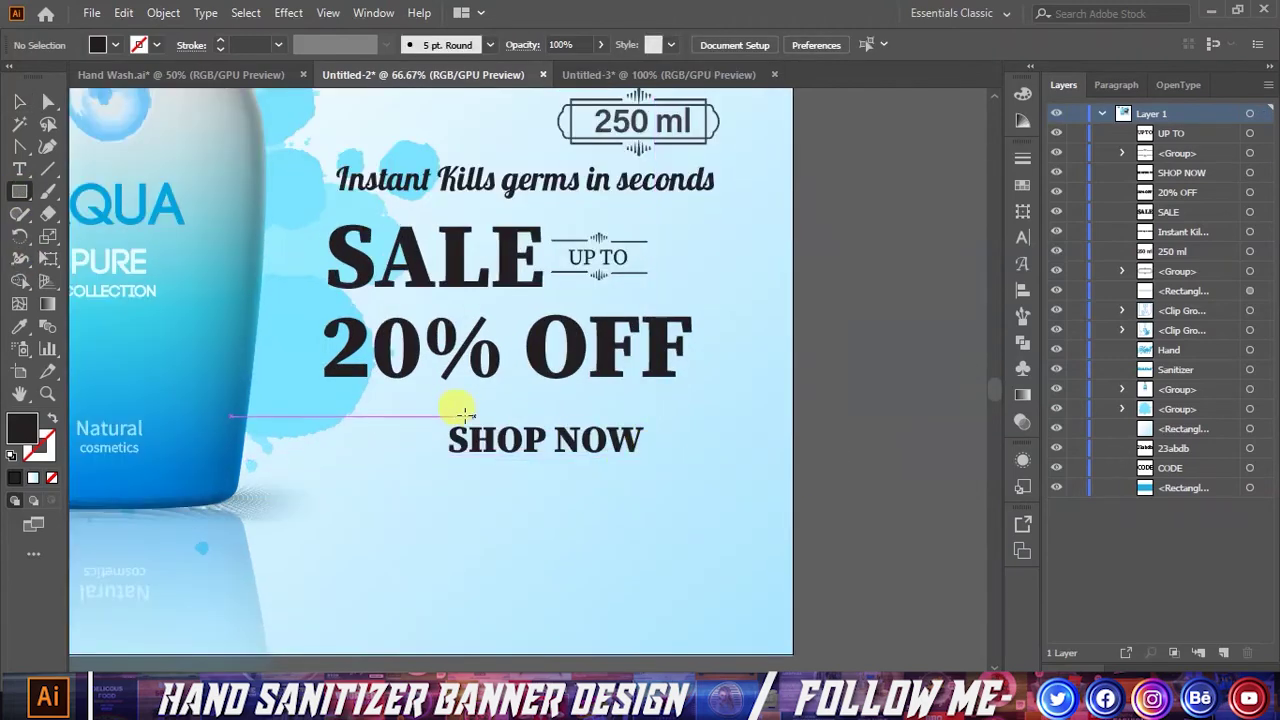
left_click_drag(432, 418, 655, 470)
left_click(19, 101)
mouse_move(572, 467)
left_mouse_down()
mouse_move(572, 495)
mouse_move(590, 478)
left_mouse_up()
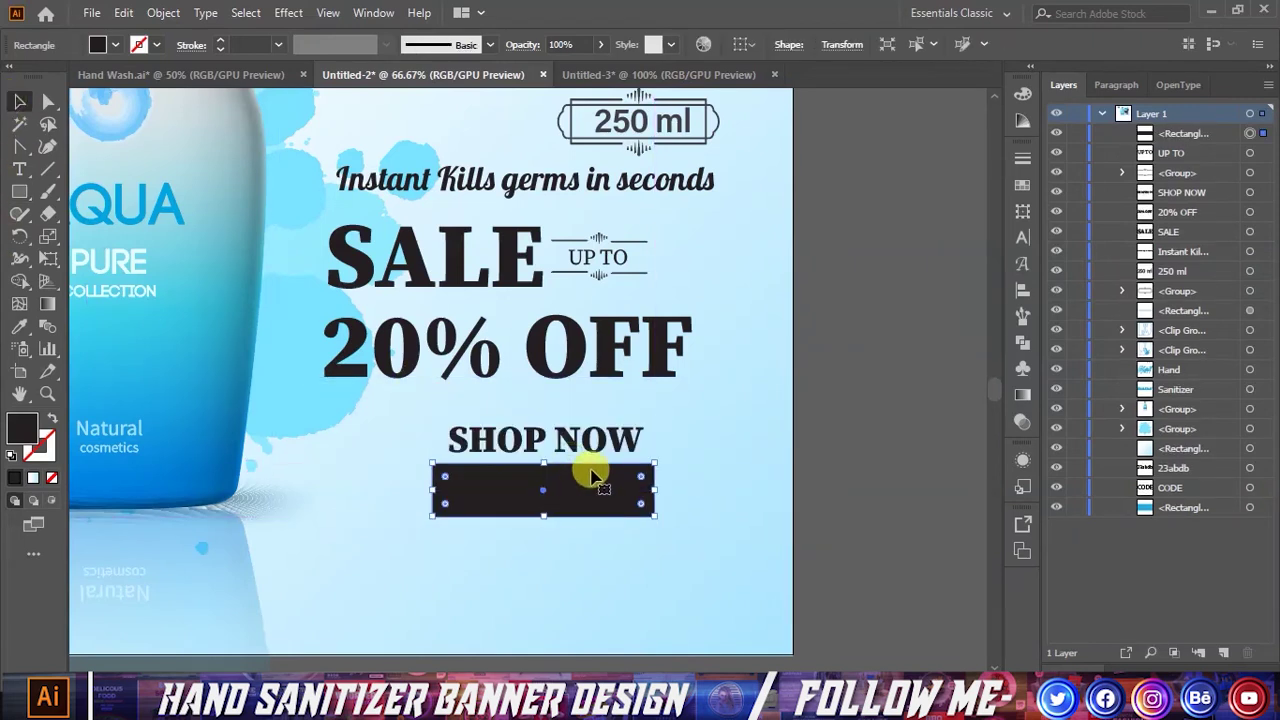
- Make the SHOP NOW text white and move it onto the dark rectangle
left_click(593, 445)
left_click(115, 45)
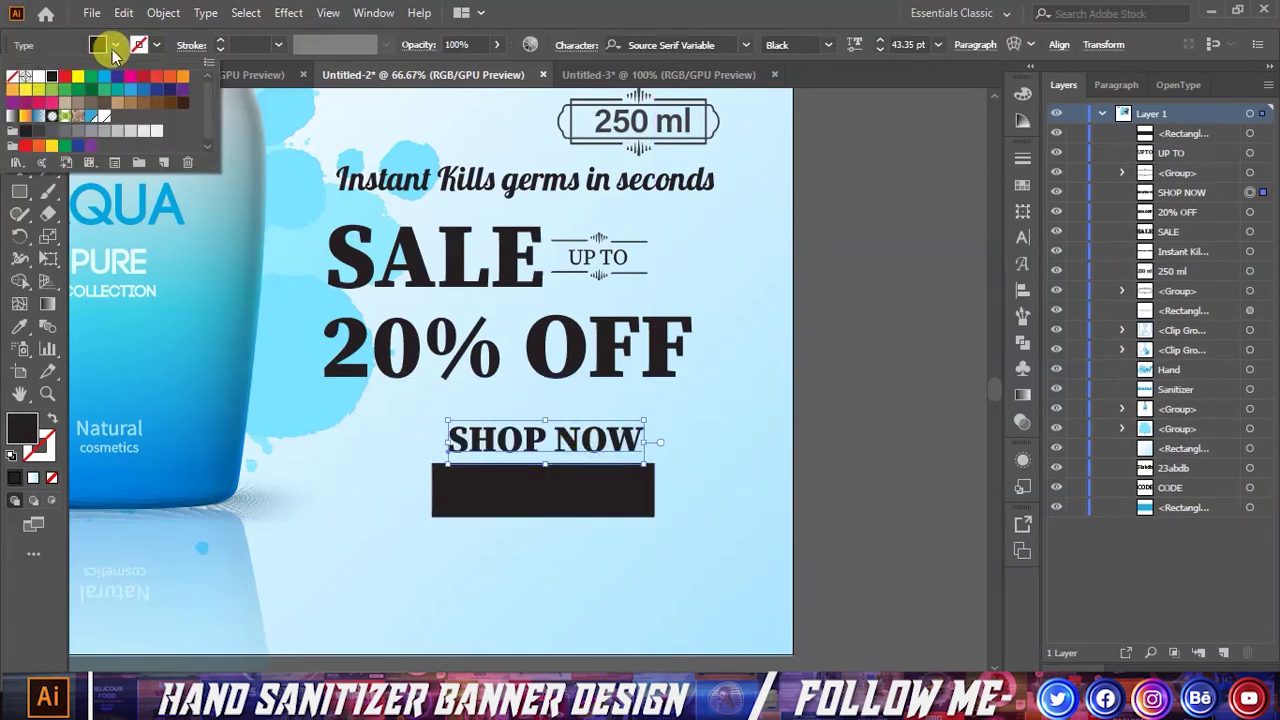
left_click(40, 78)
key("Escape")
left_click_drag(621, 444, 627, 490)
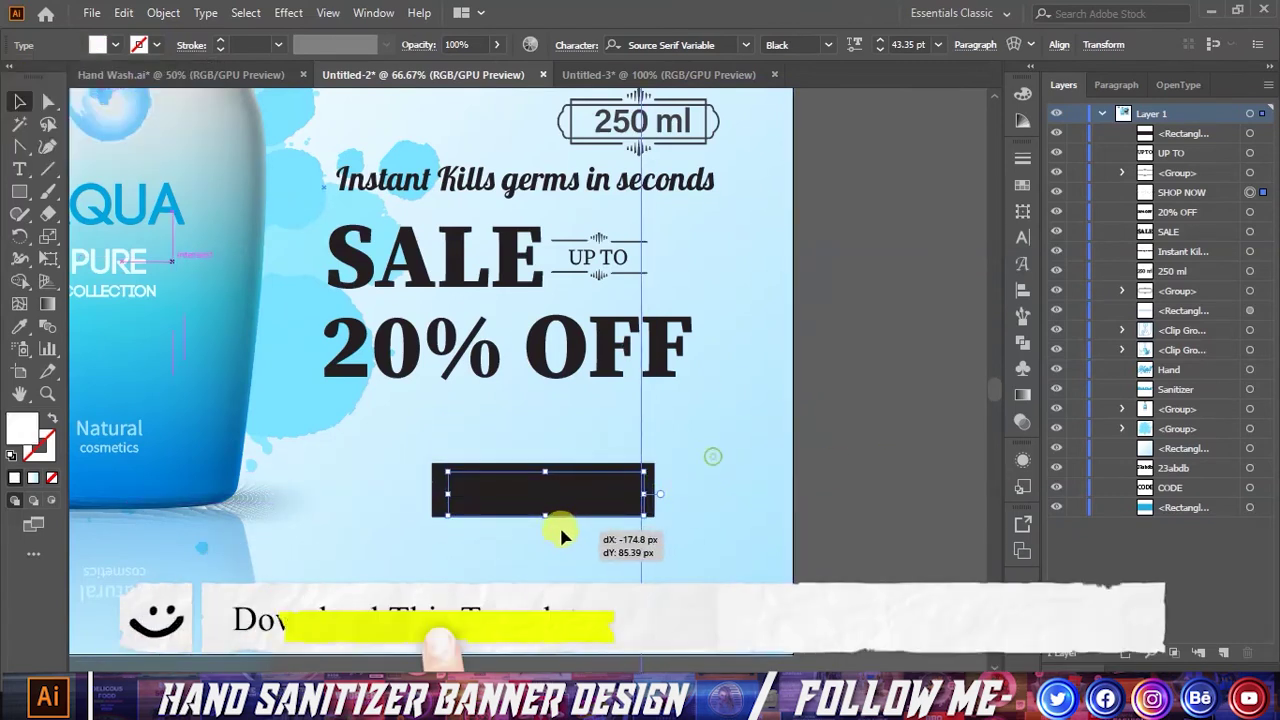
- Lock the light gradient background rectangle and reposition the dark button rectangle below the text
left_click(563, 533)
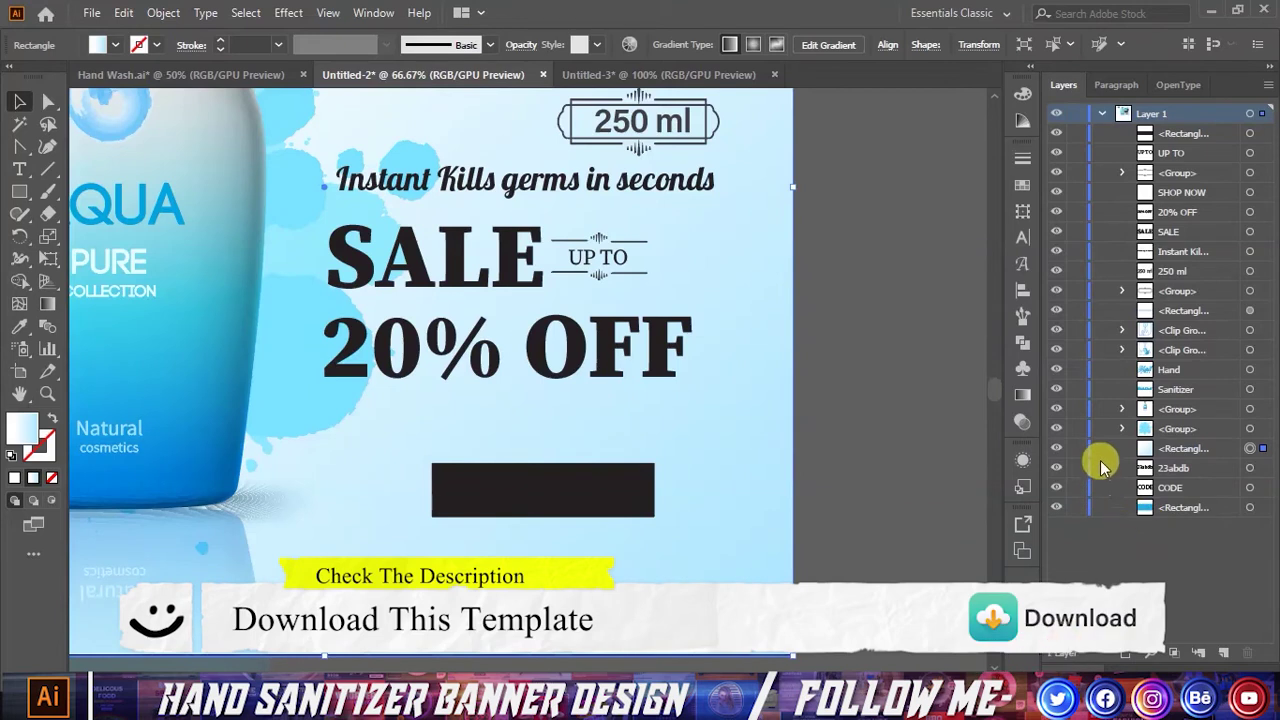
left_click(1076, 448)
mouse_move(596, 495)
left_mouse_down()
mouse_move(572, 517)
mouse_move(596, 495)
left_mouse_up()
left_click(601, 509)
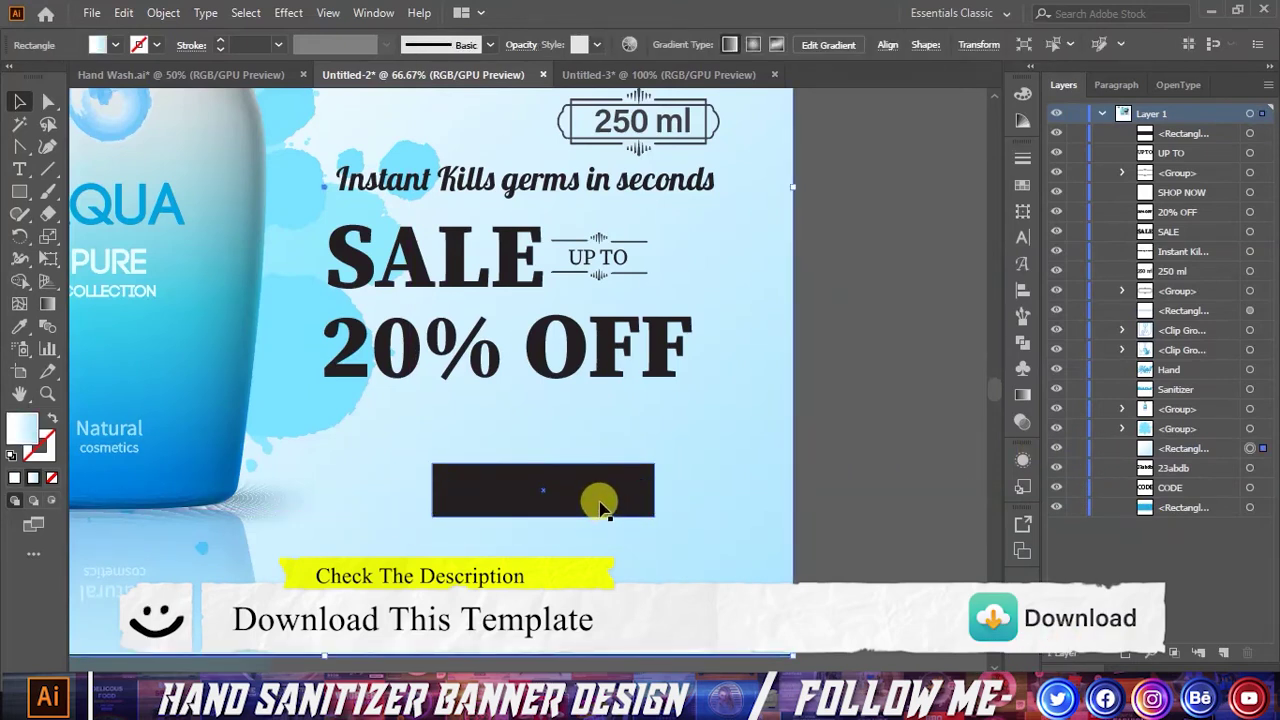
left_click(1076, 448)
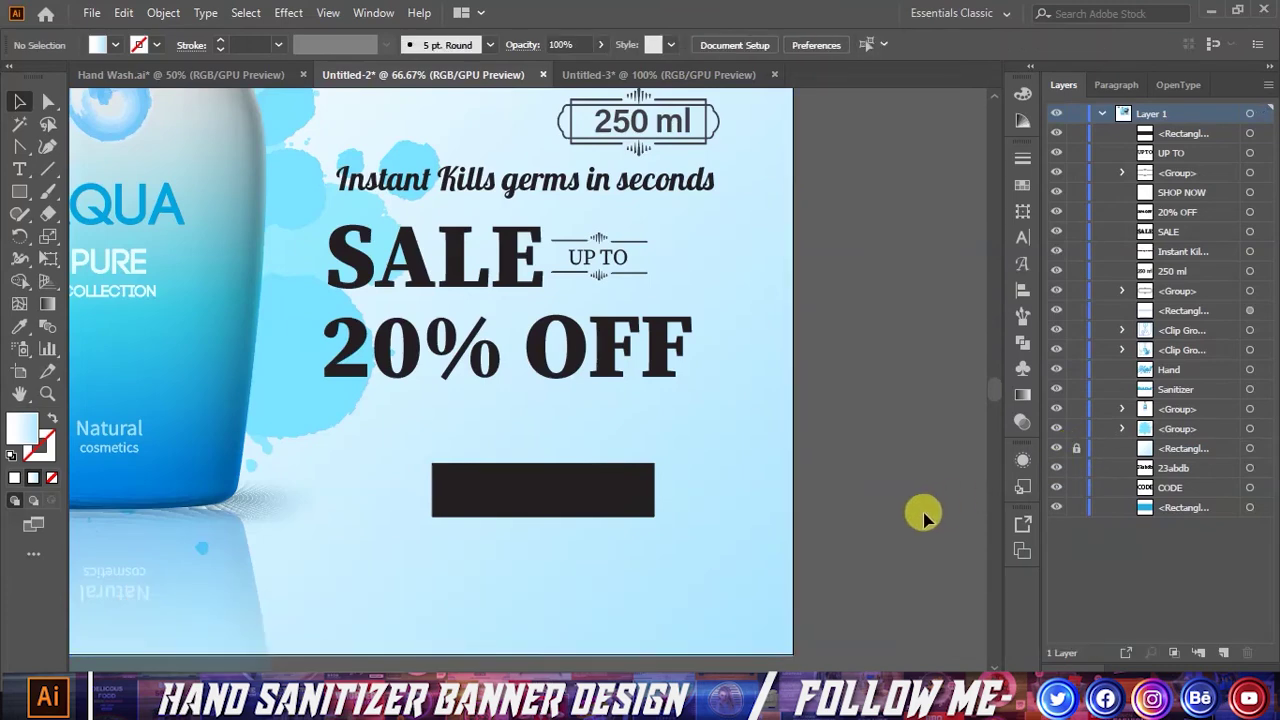
left_click_drag(652, 522, 614, 569)
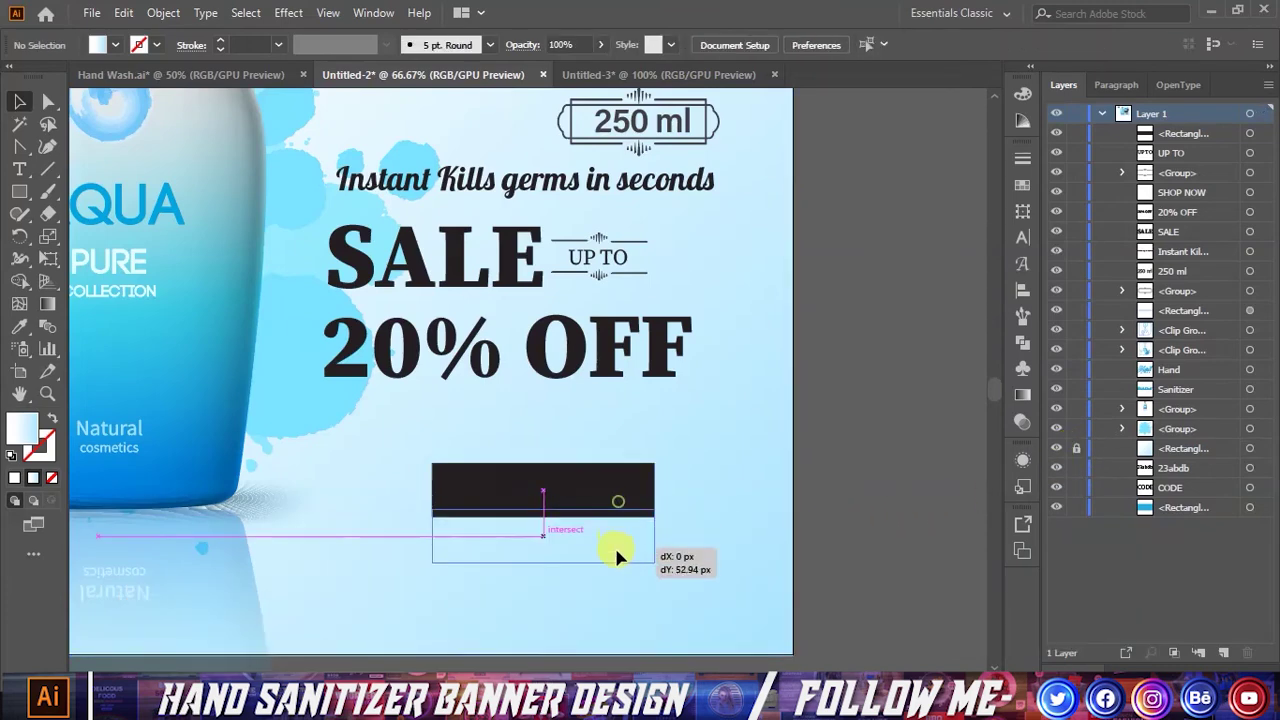
- Bring SHOP NOW to the front and centre it on the dark button
left_click(608, 494)
right_click(610, 494)
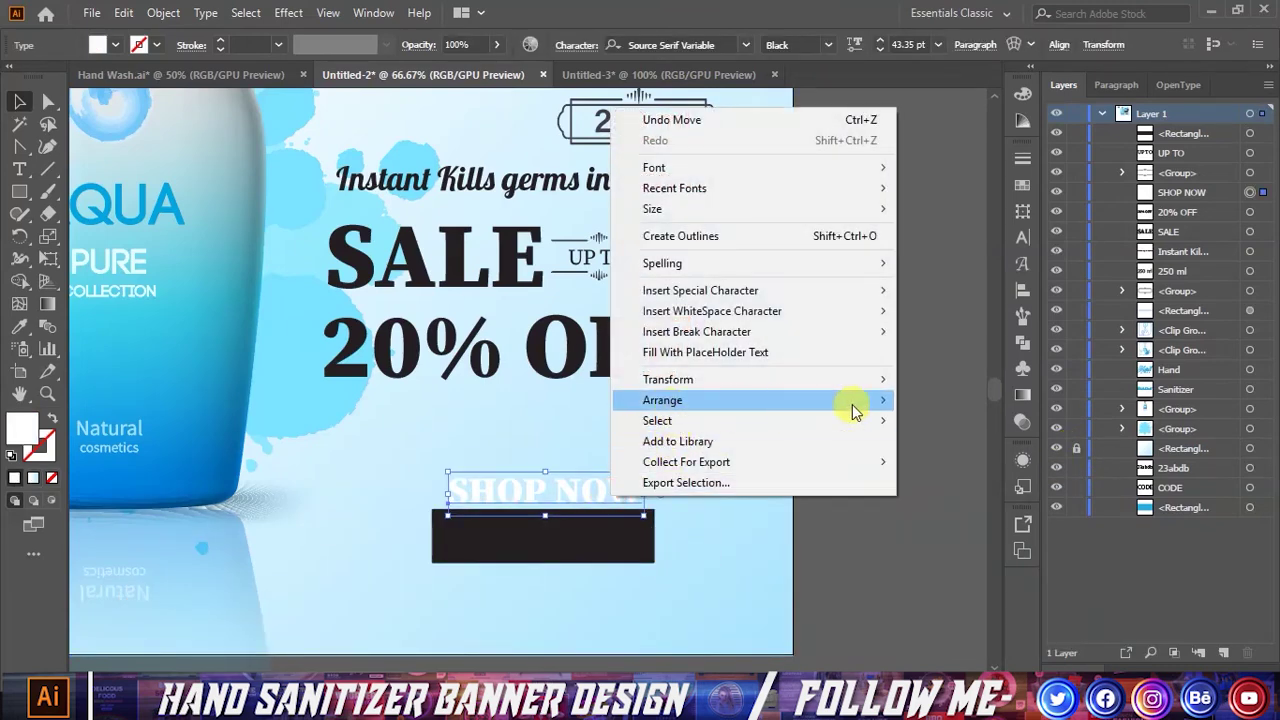
left_click(910, 400)
left_click_drag(626, 494, 620, 543)
left_click(608, 554, "shift")
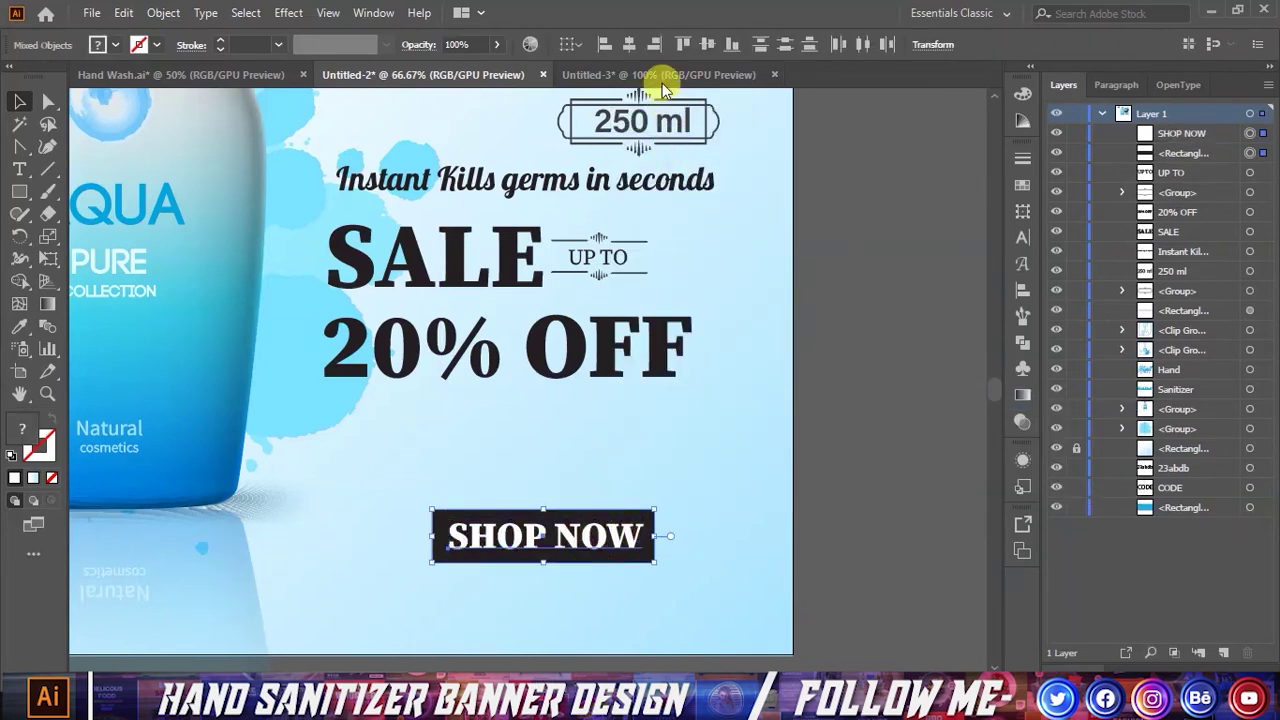
left_click(945, 275)
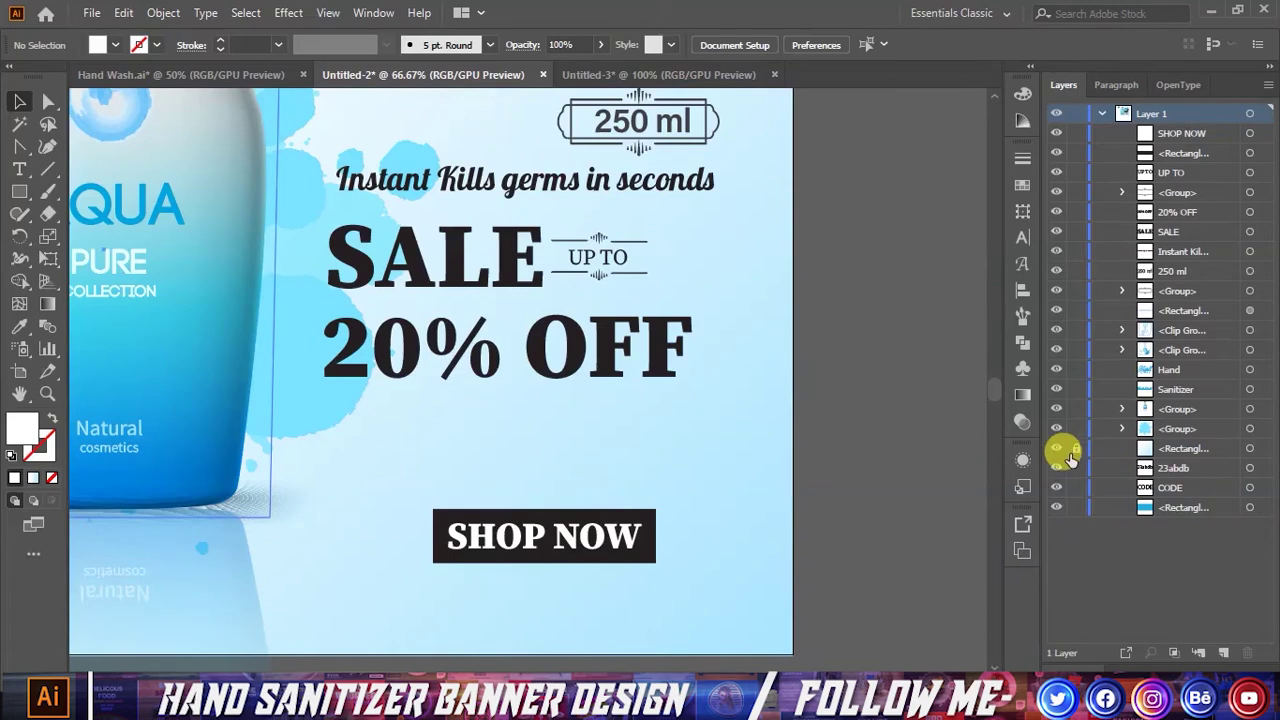
left_click(750, 600)
- Nudge the background's bottom edge up slightly and select the SHOP NOW text
scroll(750, 652, "up", 2, "alt")
left_click_drag(738, 632, 738, 597)
scroll(790, 611, "down", 3, "alt")
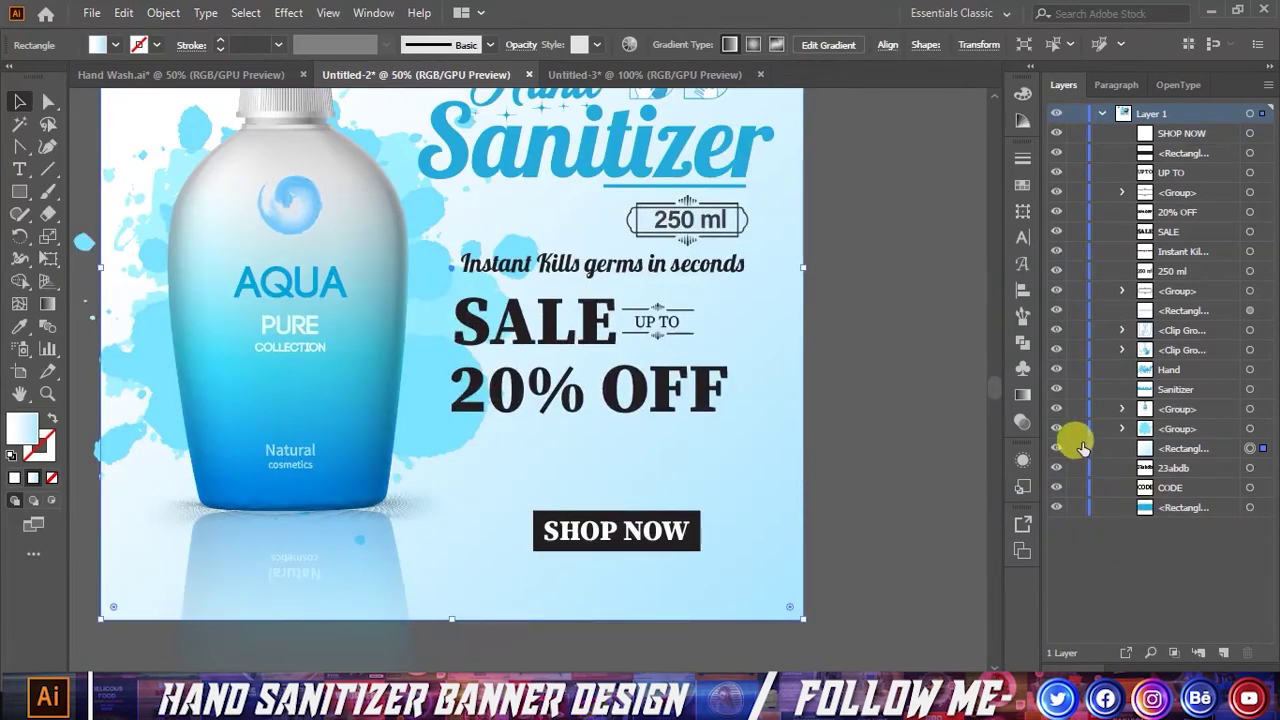
scroll(538, 532, "up", 2, "alt")
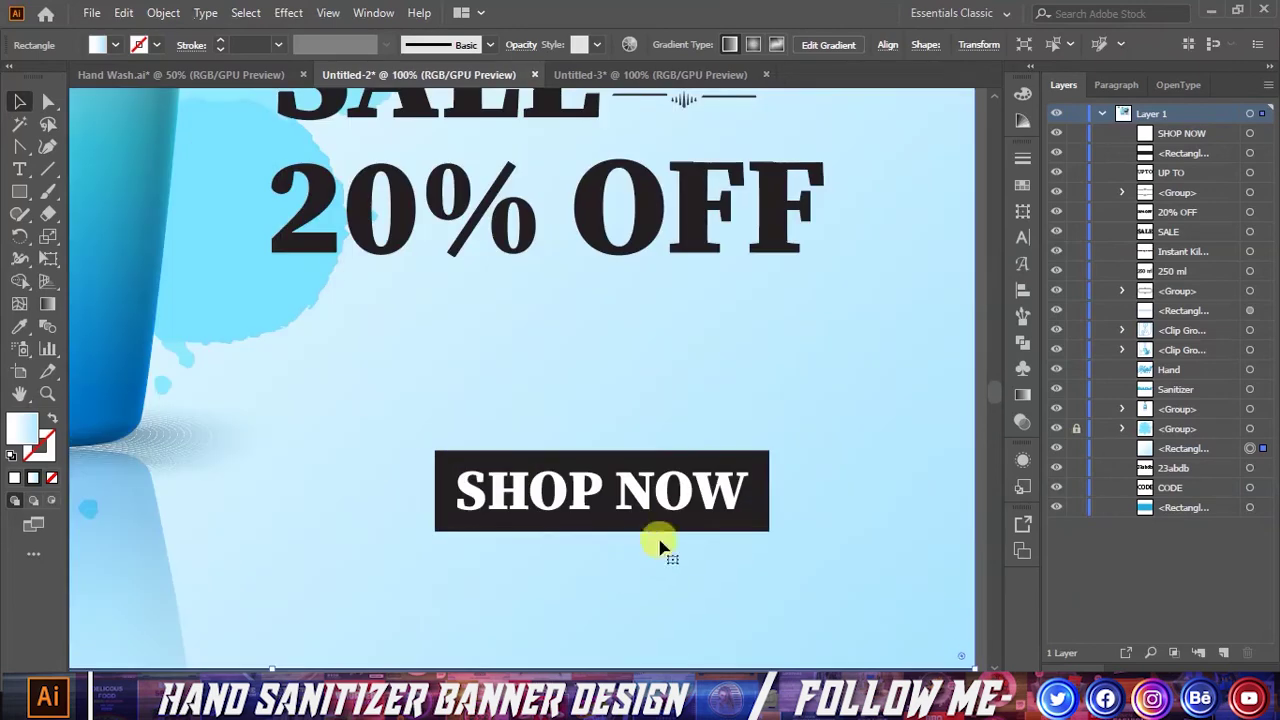
left_click(700, 491)
double_click(737, 486)
key("ctrl+a")
key("Escape")
- Lock the background rectangle and move the SHOP NOW button up under 20% OFF
scroll(472, 563, "down", 2, "alt")
left_click(472, 563)
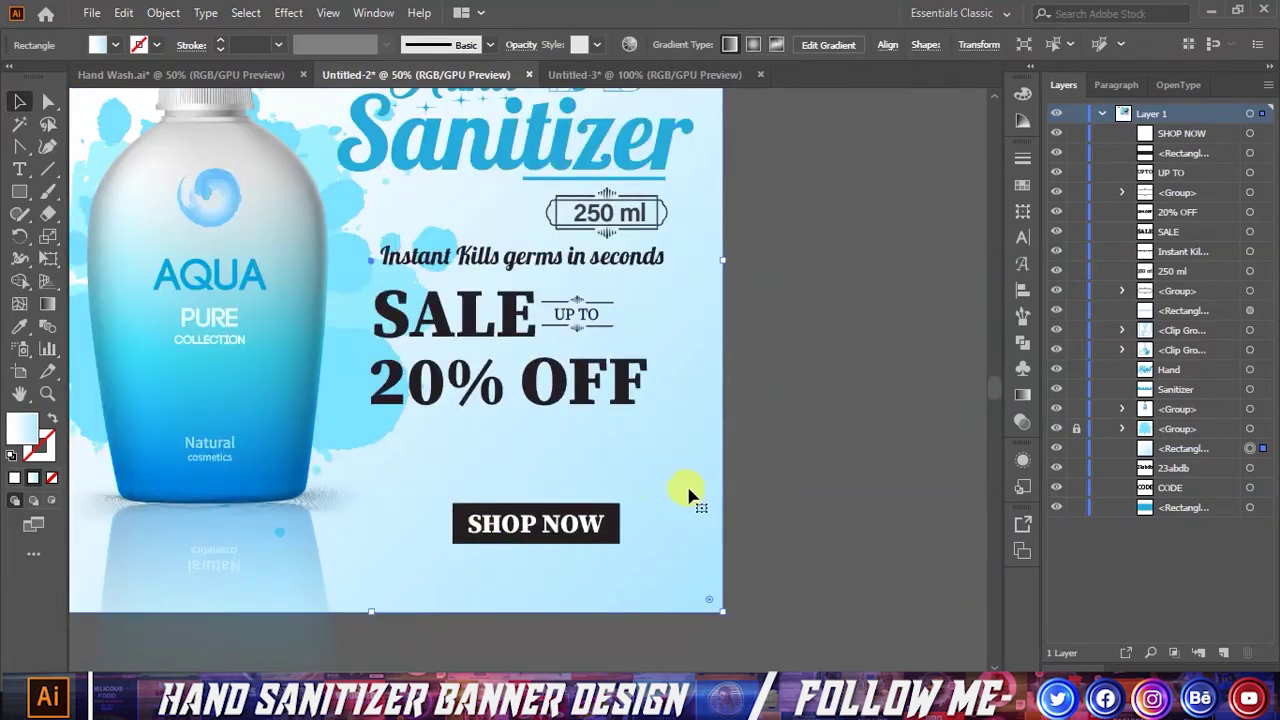
left_click(1076, 448)
mouse_move(618, 547)
left_mouse_down()
mouse_move(604, 530)
mouse_move(622, 455)
mouse_move(608, 438)
mouse_move(616, 452)
left_mouse_up()
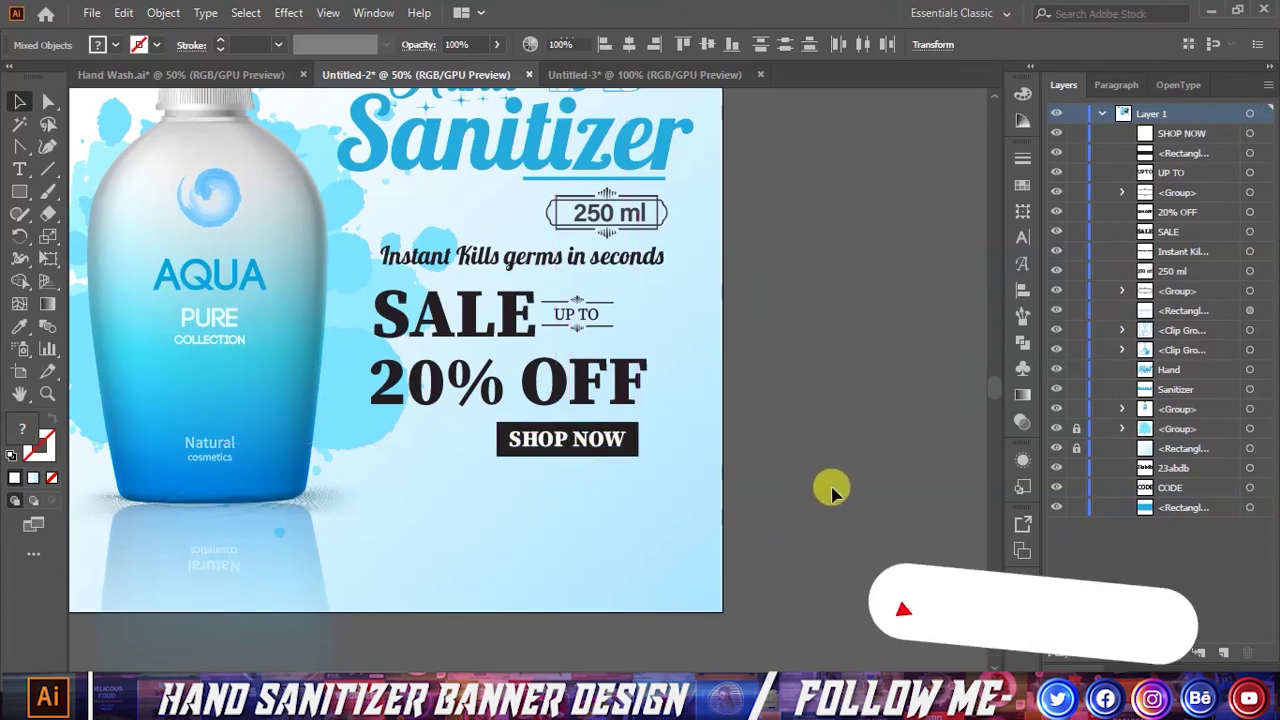
- Enlarge the banner's text block slightly and shift it lower and to the right
left_click(829, 486)
key("ctrl+minus")
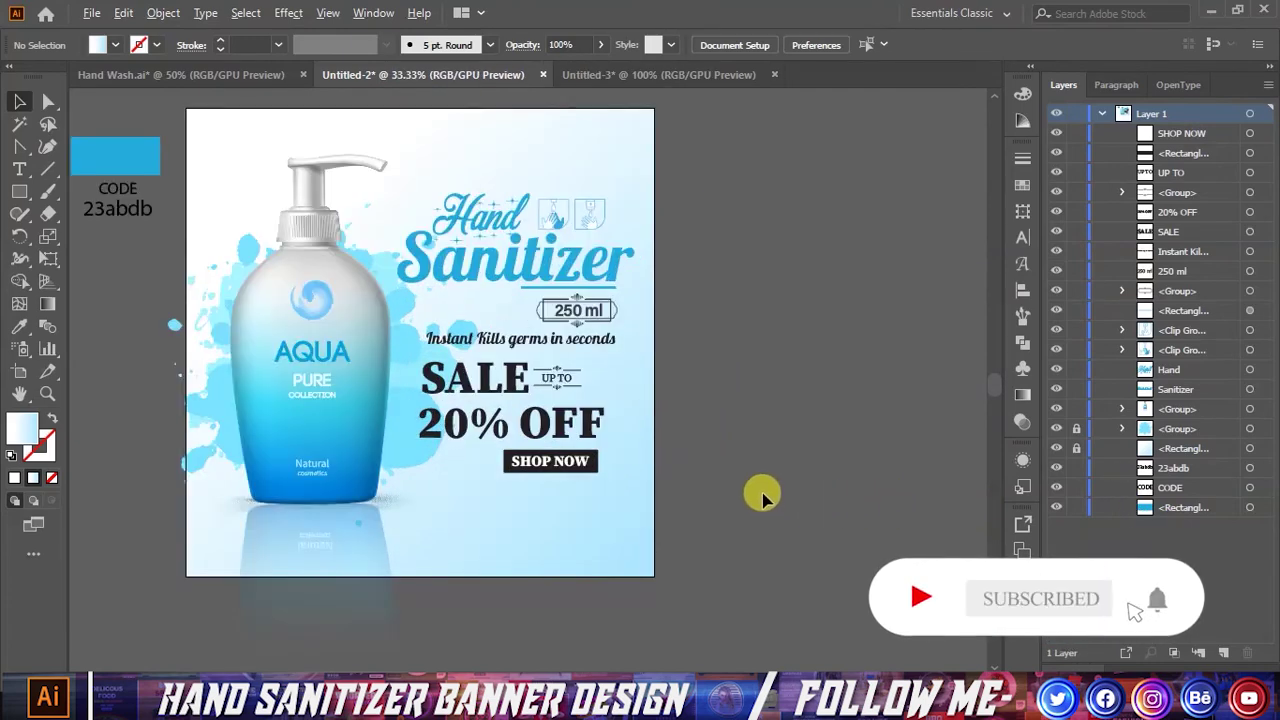
scroll(760, 493, "down", 1)
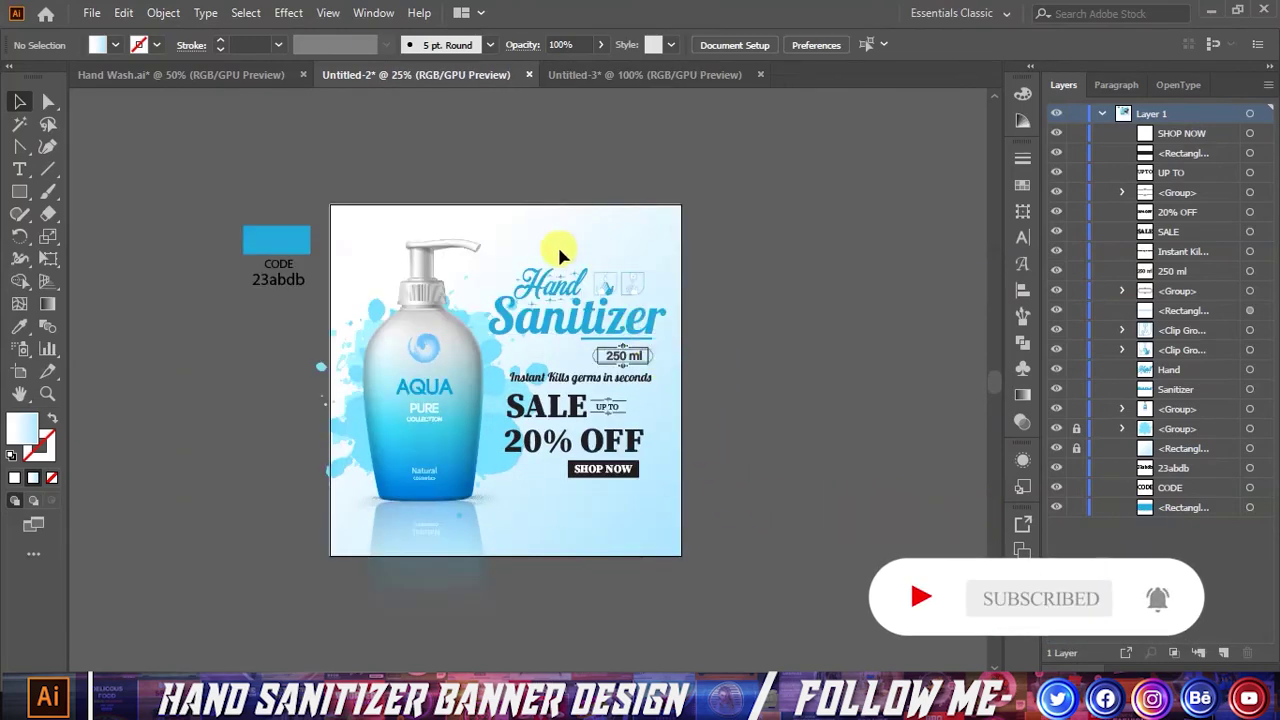
left_click_drag(651, 505, 651, 505)
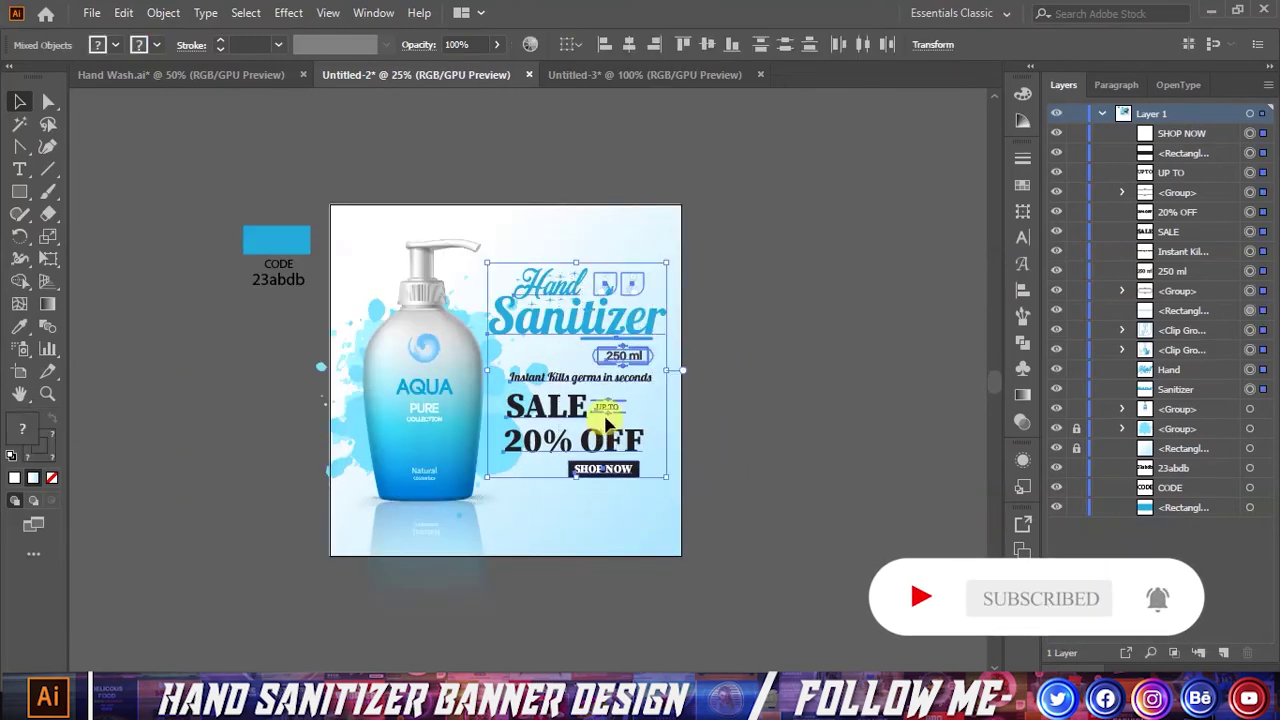
scroll(665, 303, "up", 1)
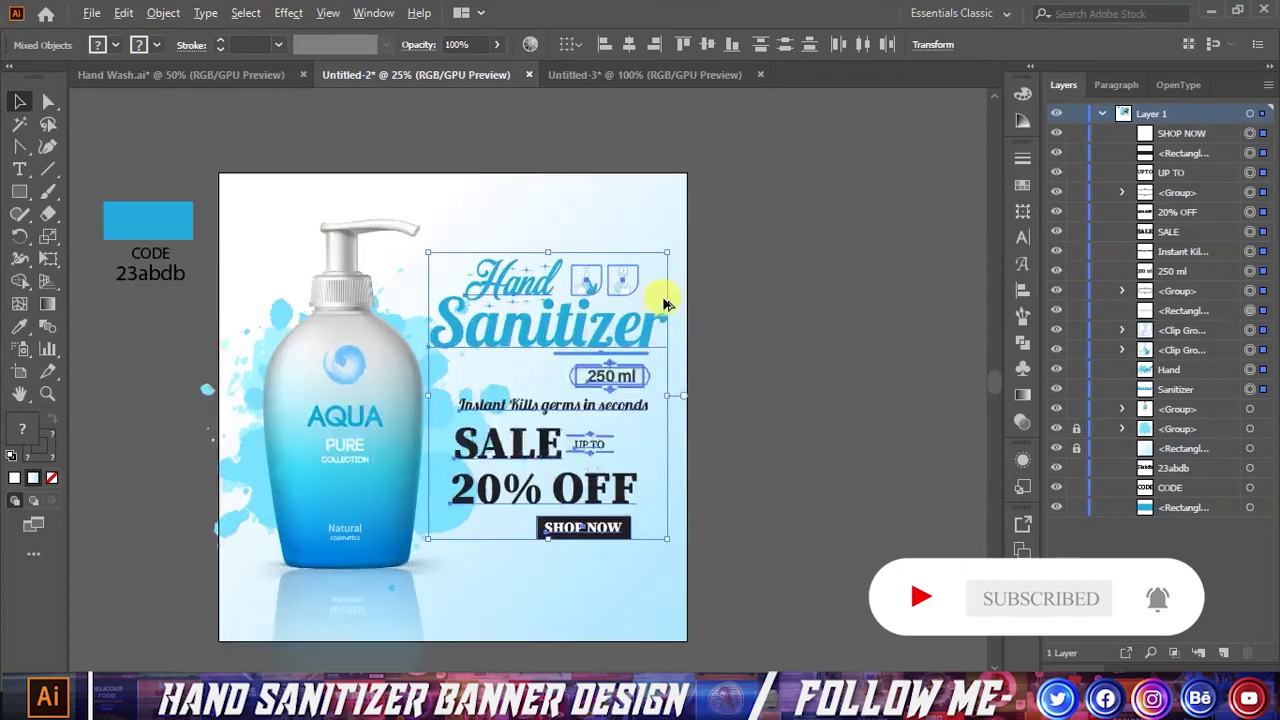
left_click_drag(670, 257, 675, 246)
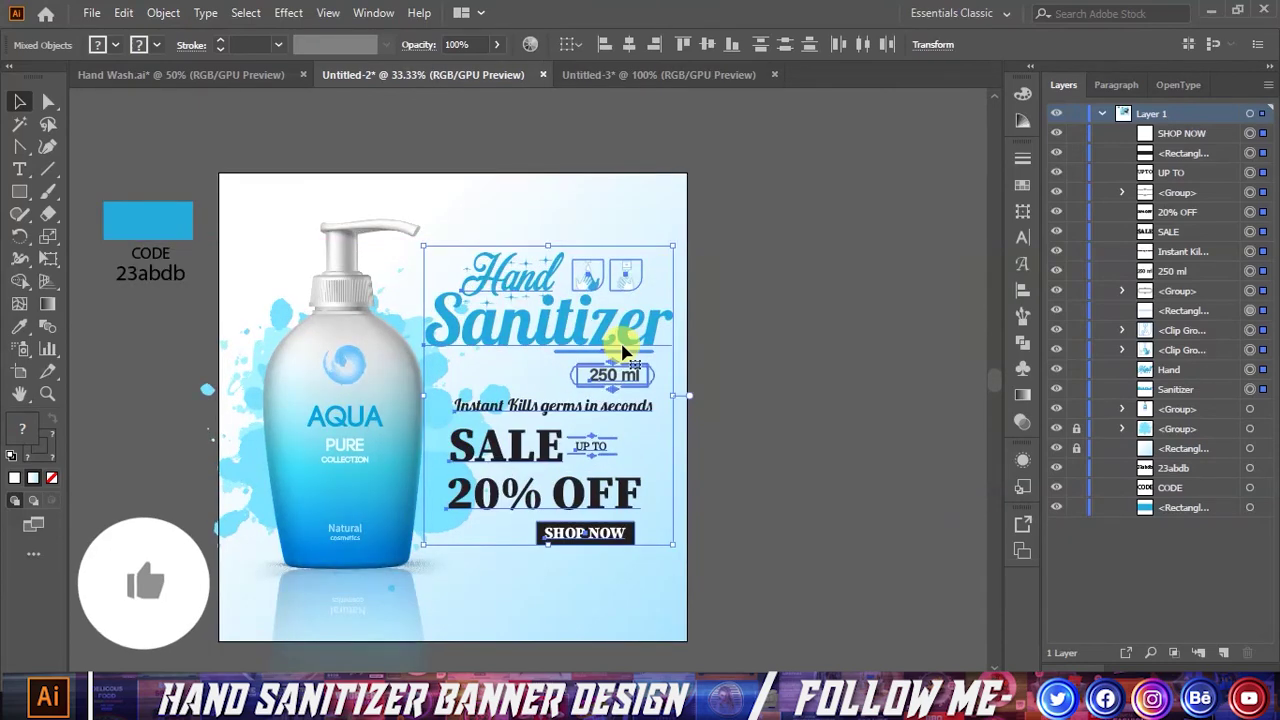
left_click_drag(622, 336, 632, 352)
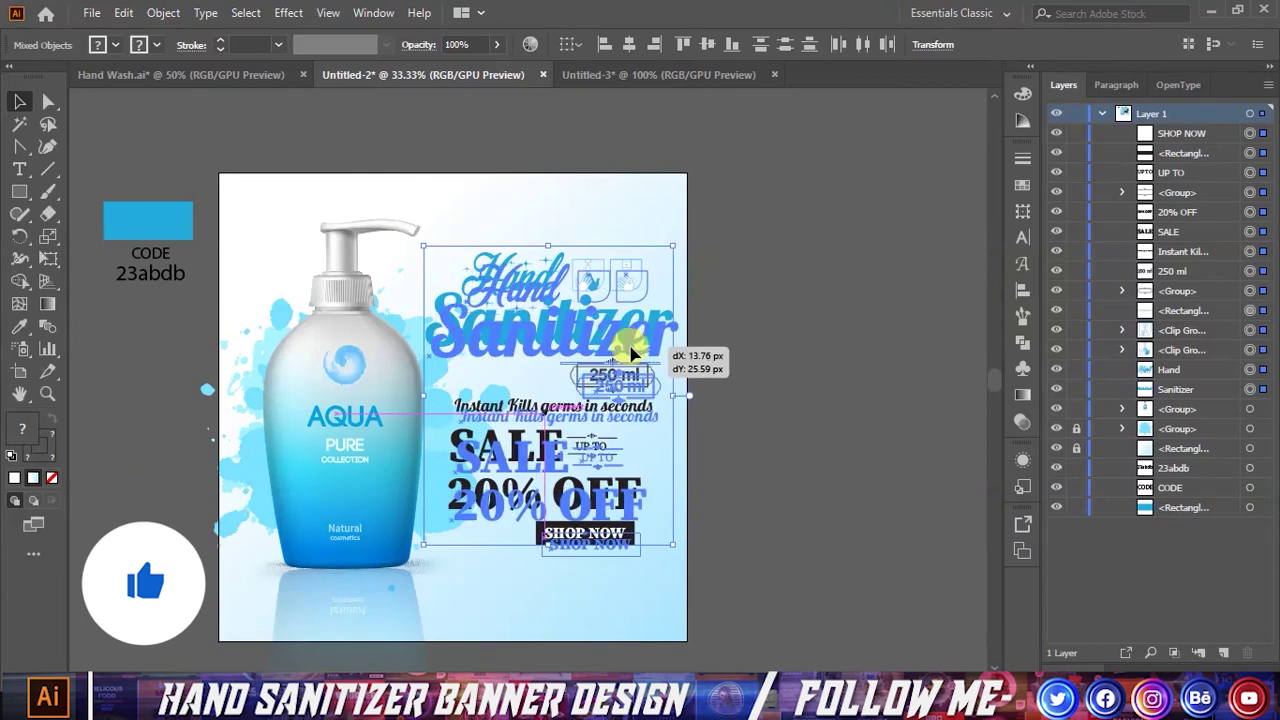
left_click_drag(632, 352, 633, 354)
- Select the colour swatch group labelled CODE 23abdb
left_click(775, 378)
scroll(776, 380, "down", 1)
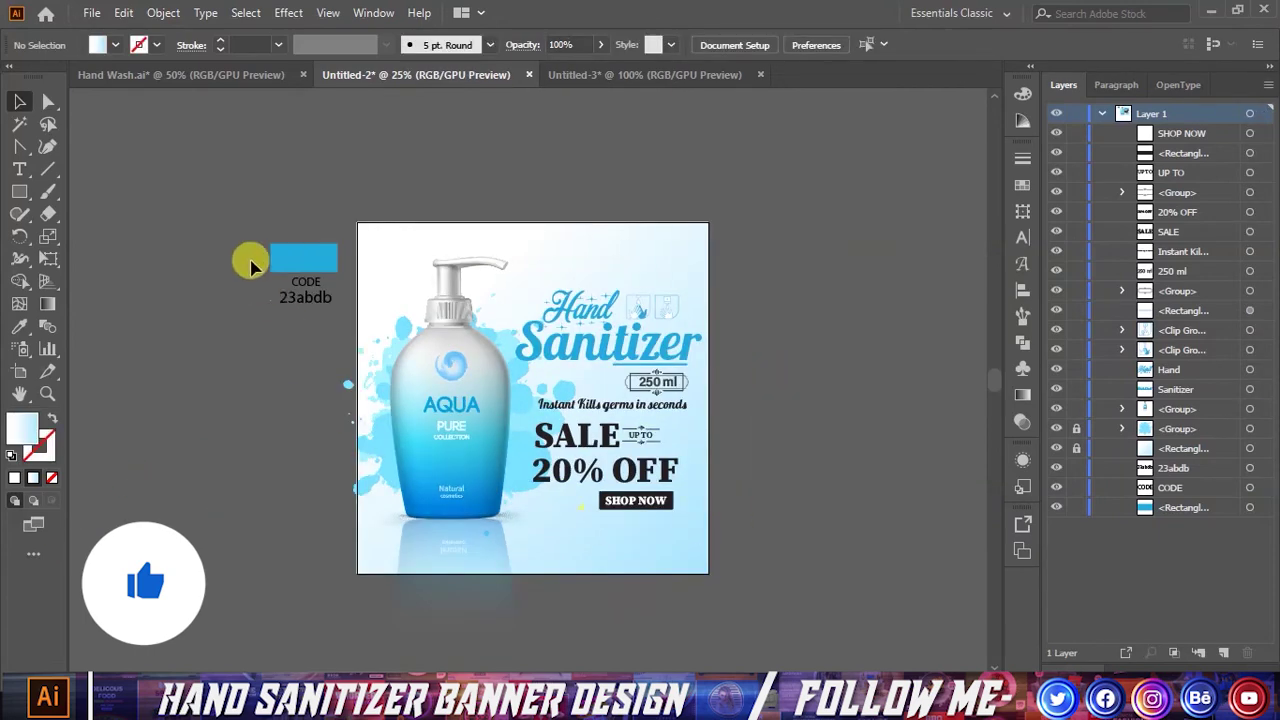
left_click_drag(340, 335, 340, 340)
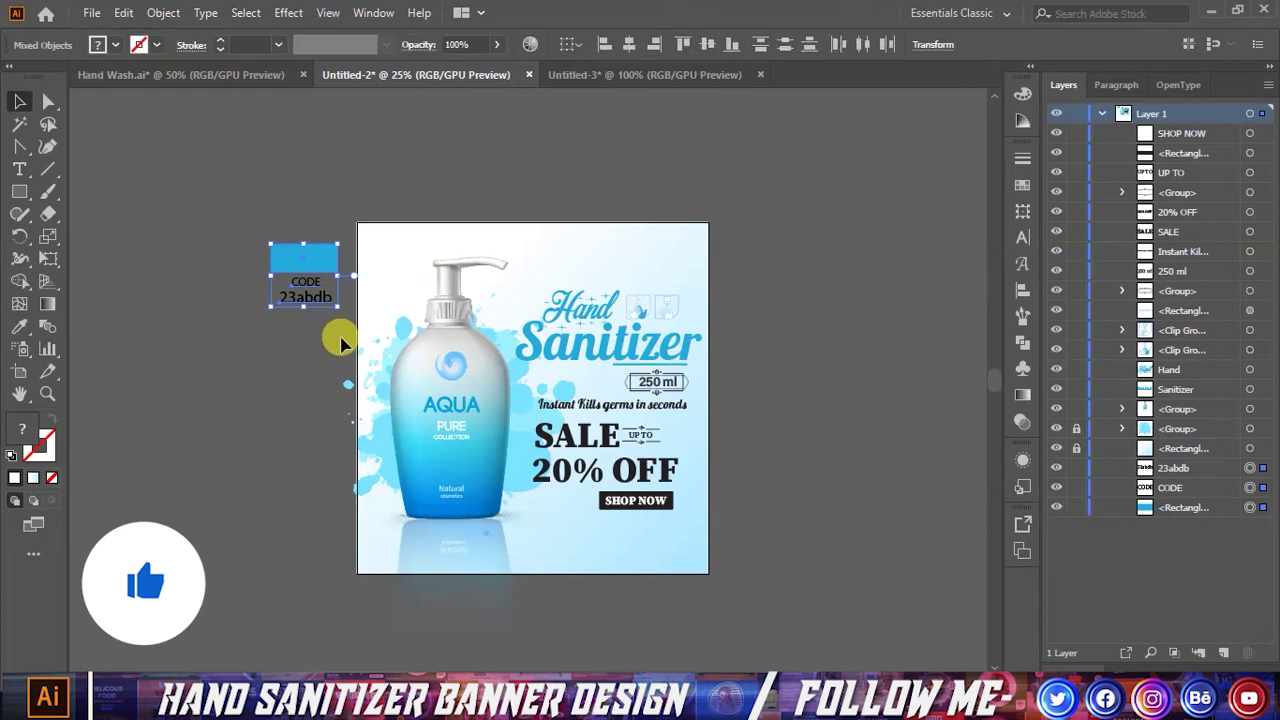